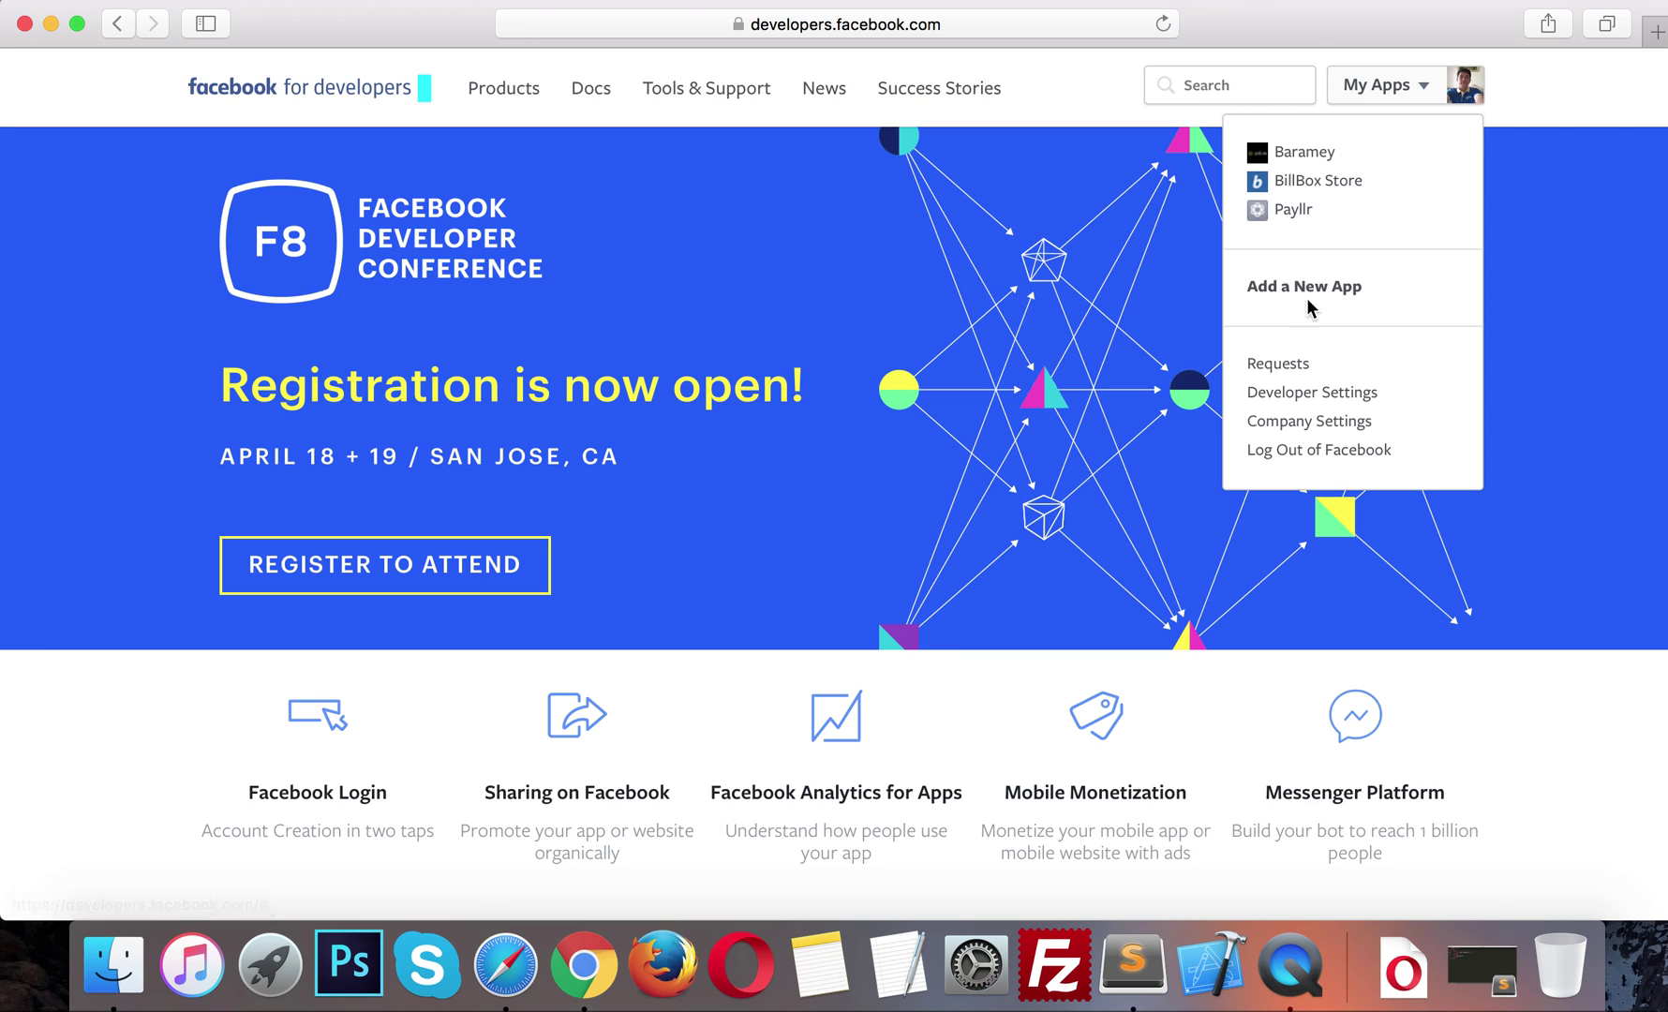
# Step: Create a new app ID named Smart BillBox in the Business category and submit the security check
pyautogui.click(1311, 285)
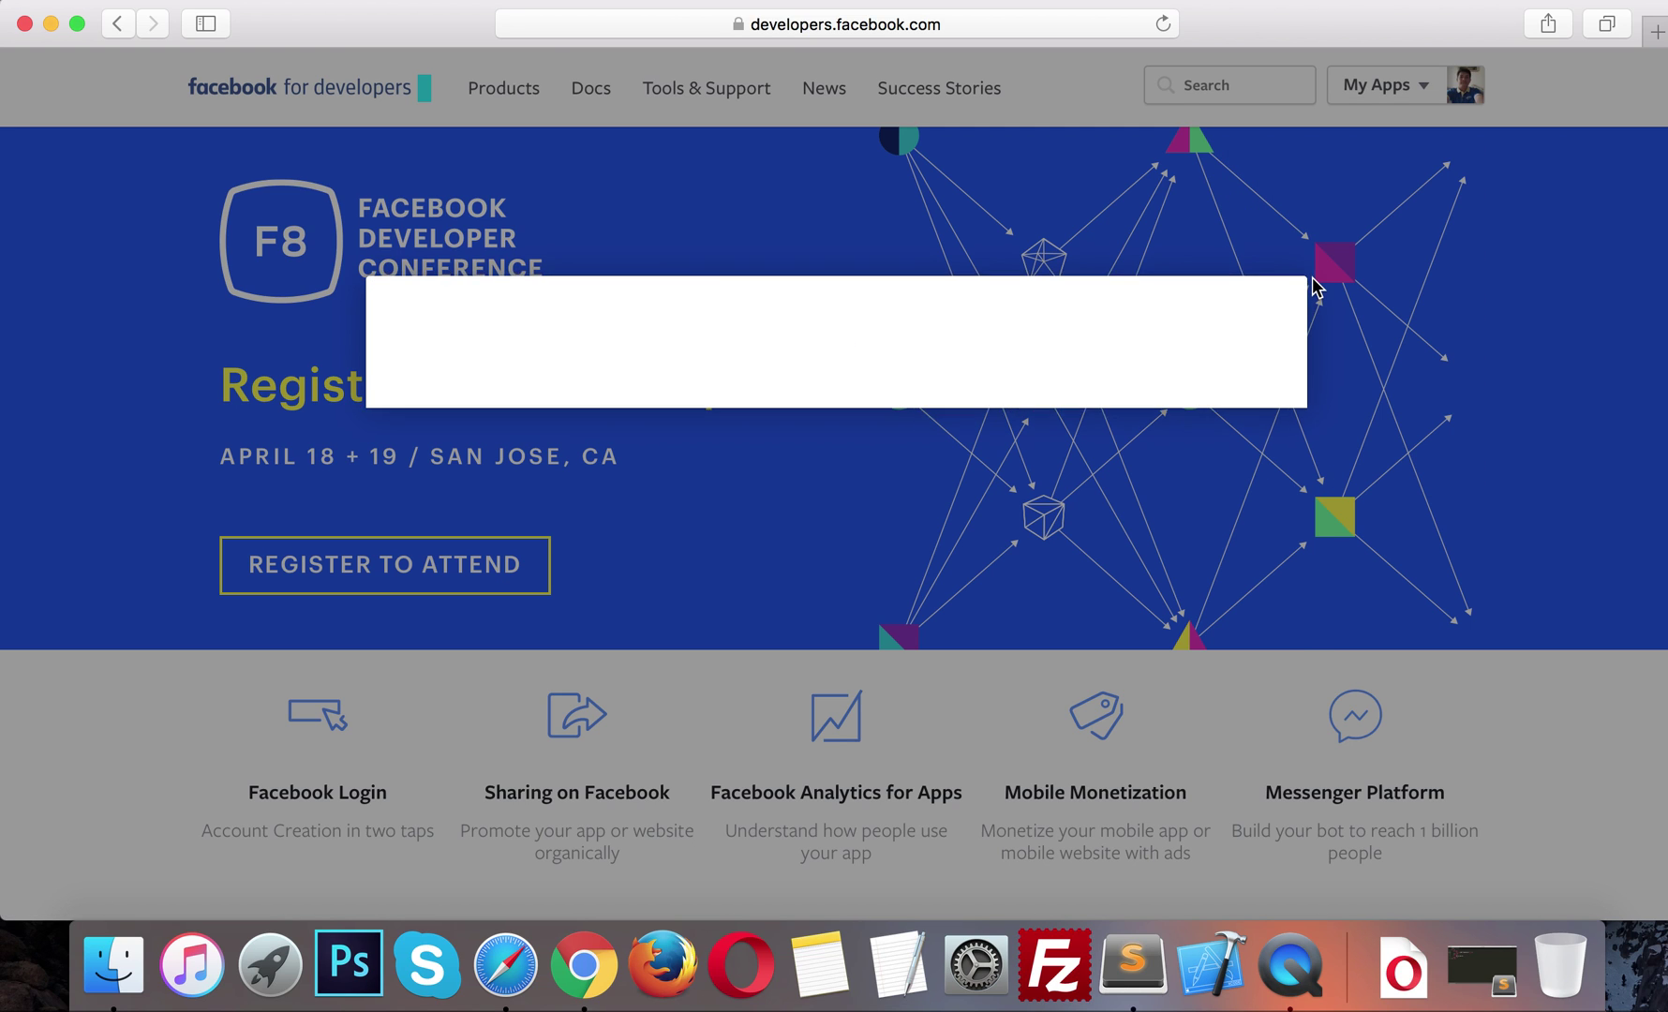
pyautogui.click(711, 386)
pyautogui.write('Smart Bill')
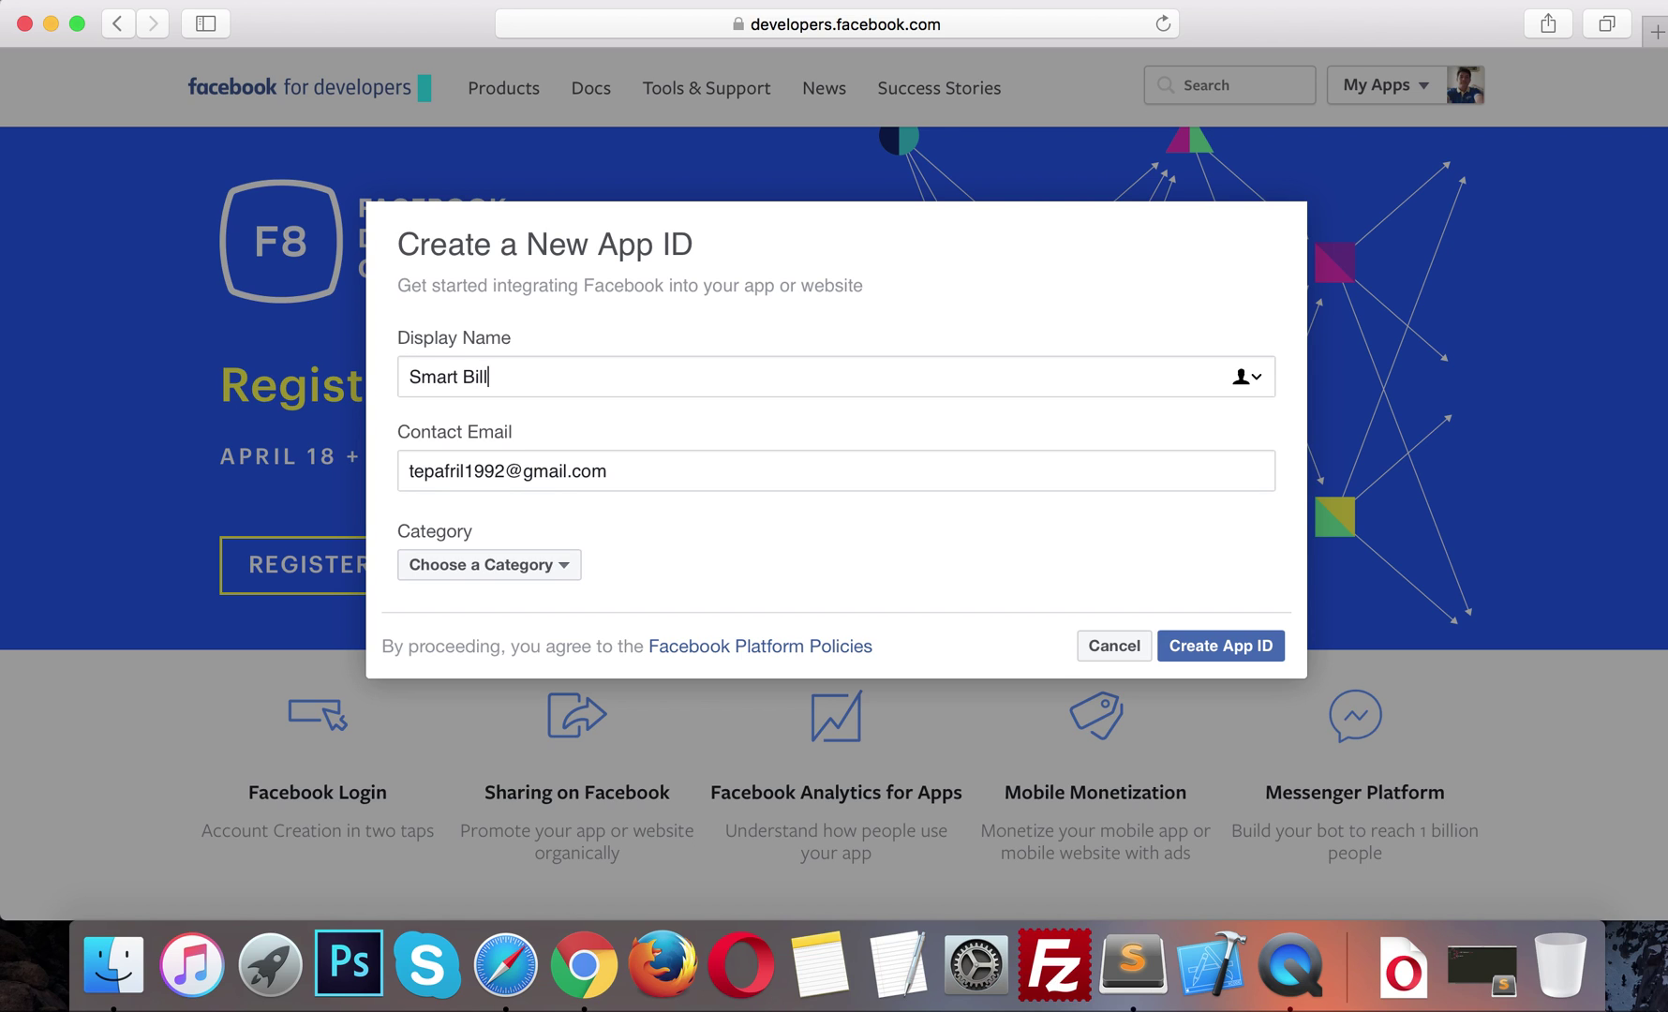
pyautogui.write('Box')
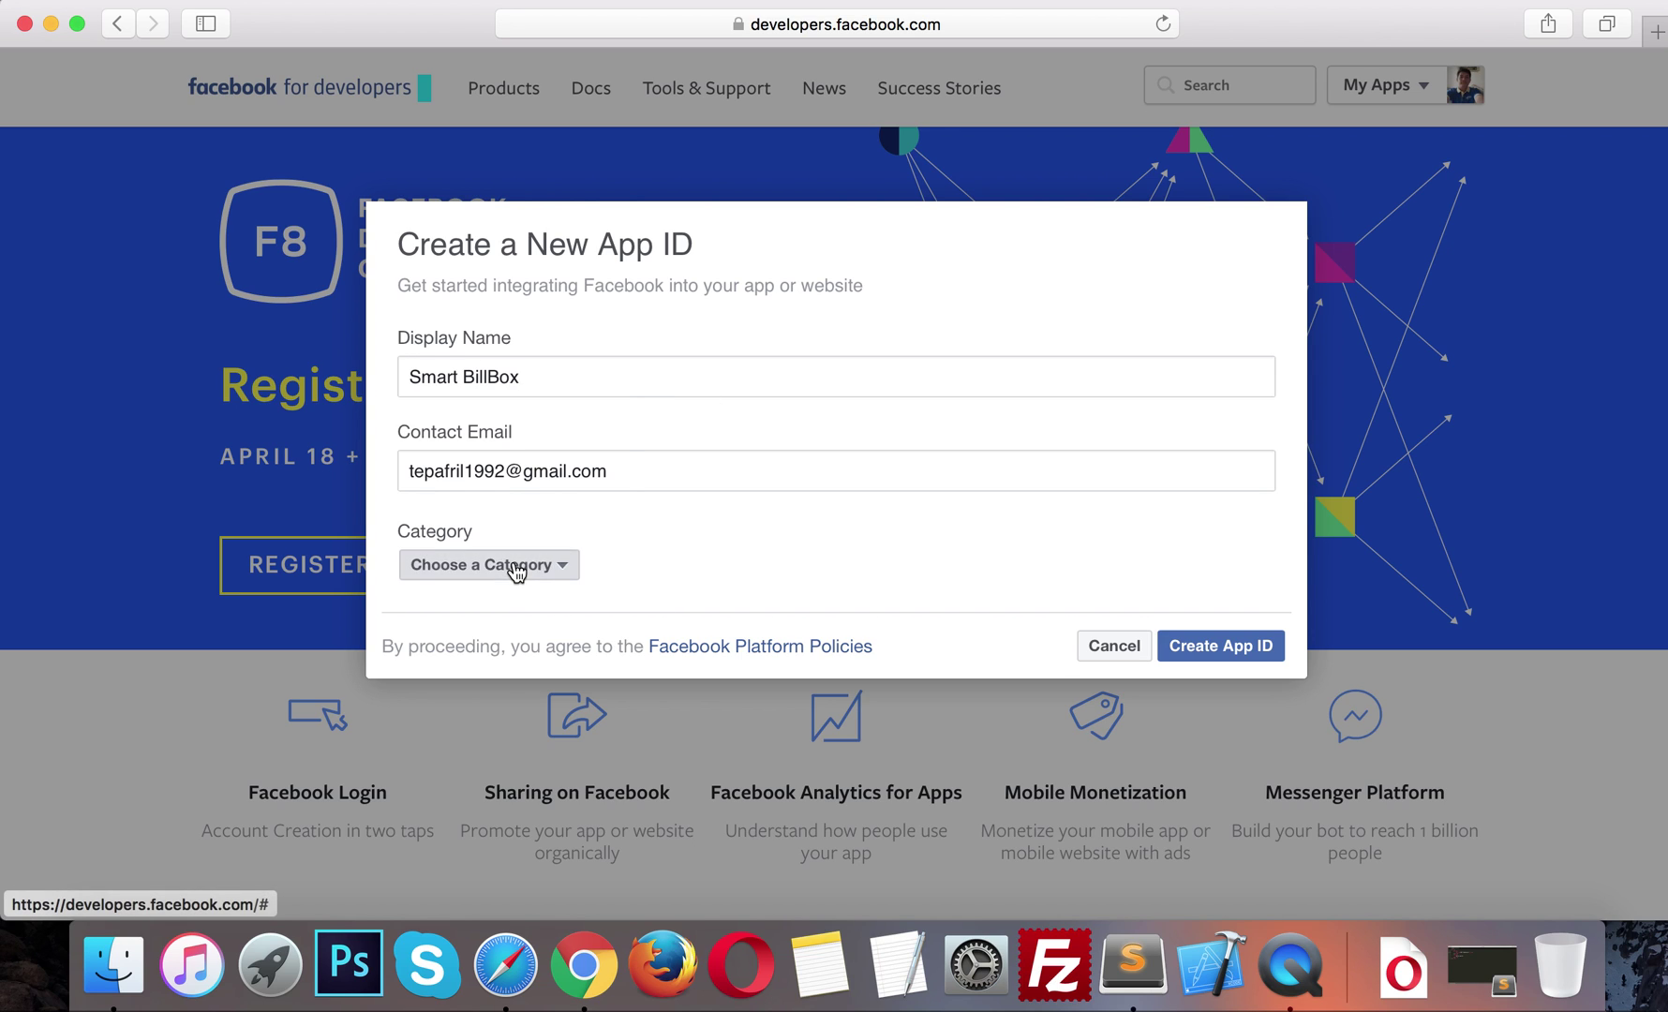
pyautogui.click(539, 567)
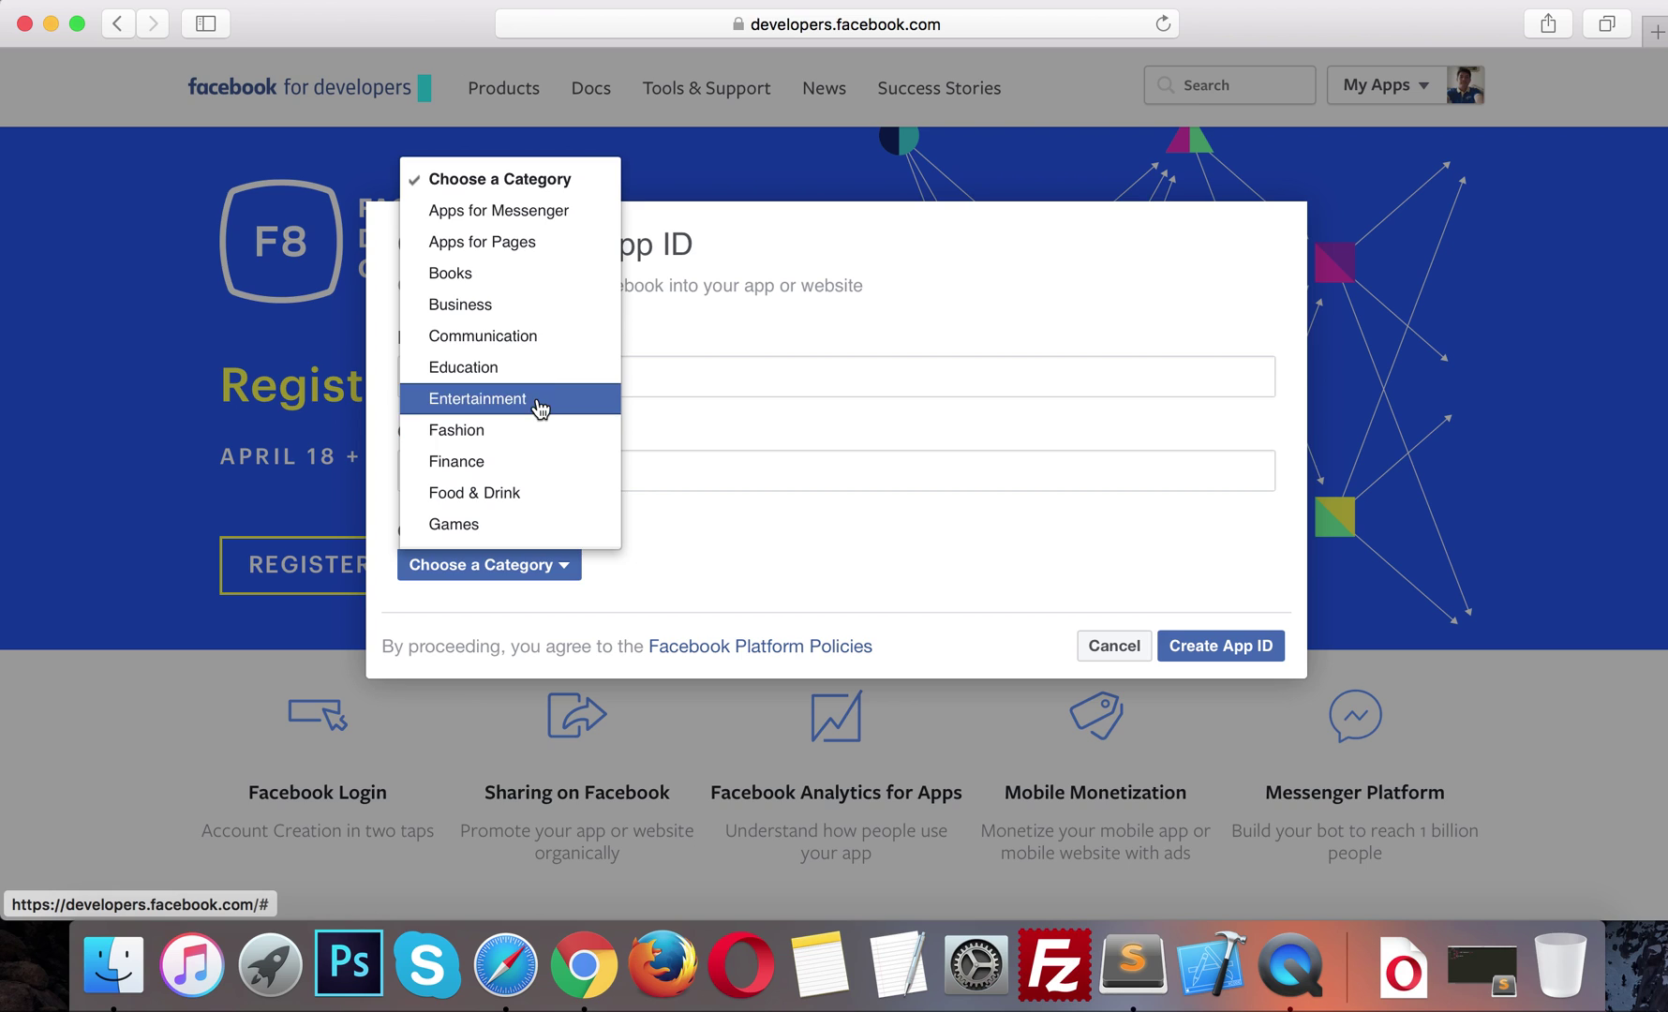
pyautogui.click(528, 309)
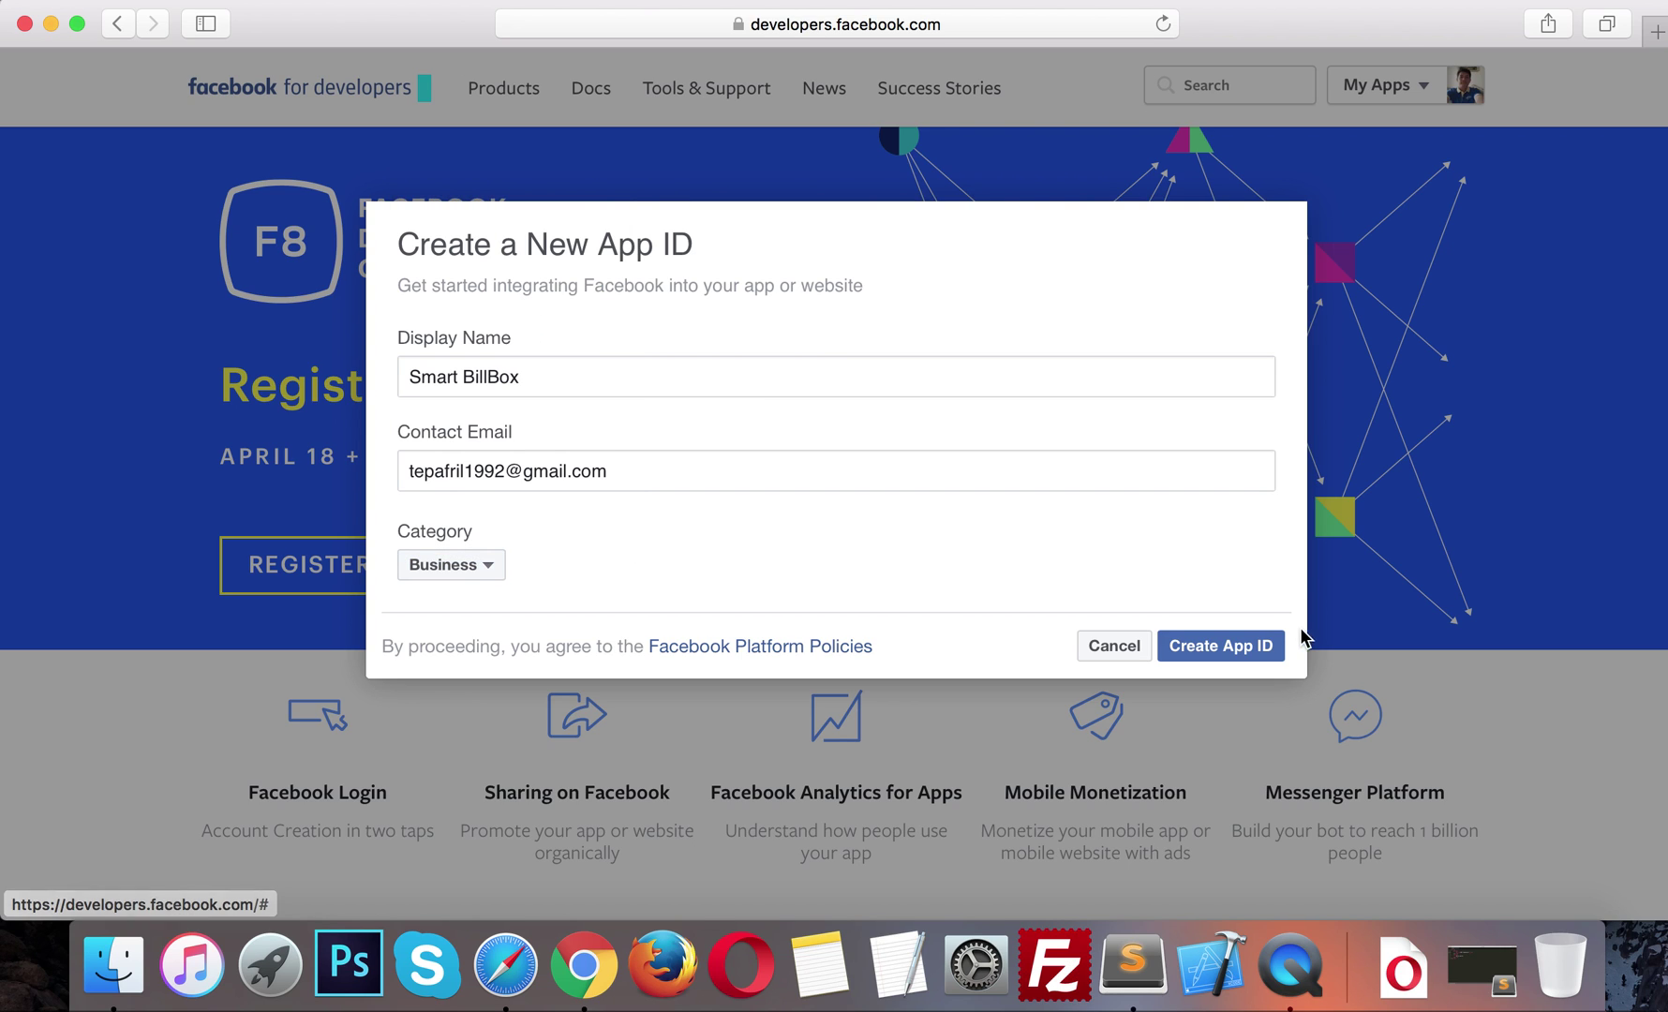
pyautogui.click(1212, 657)
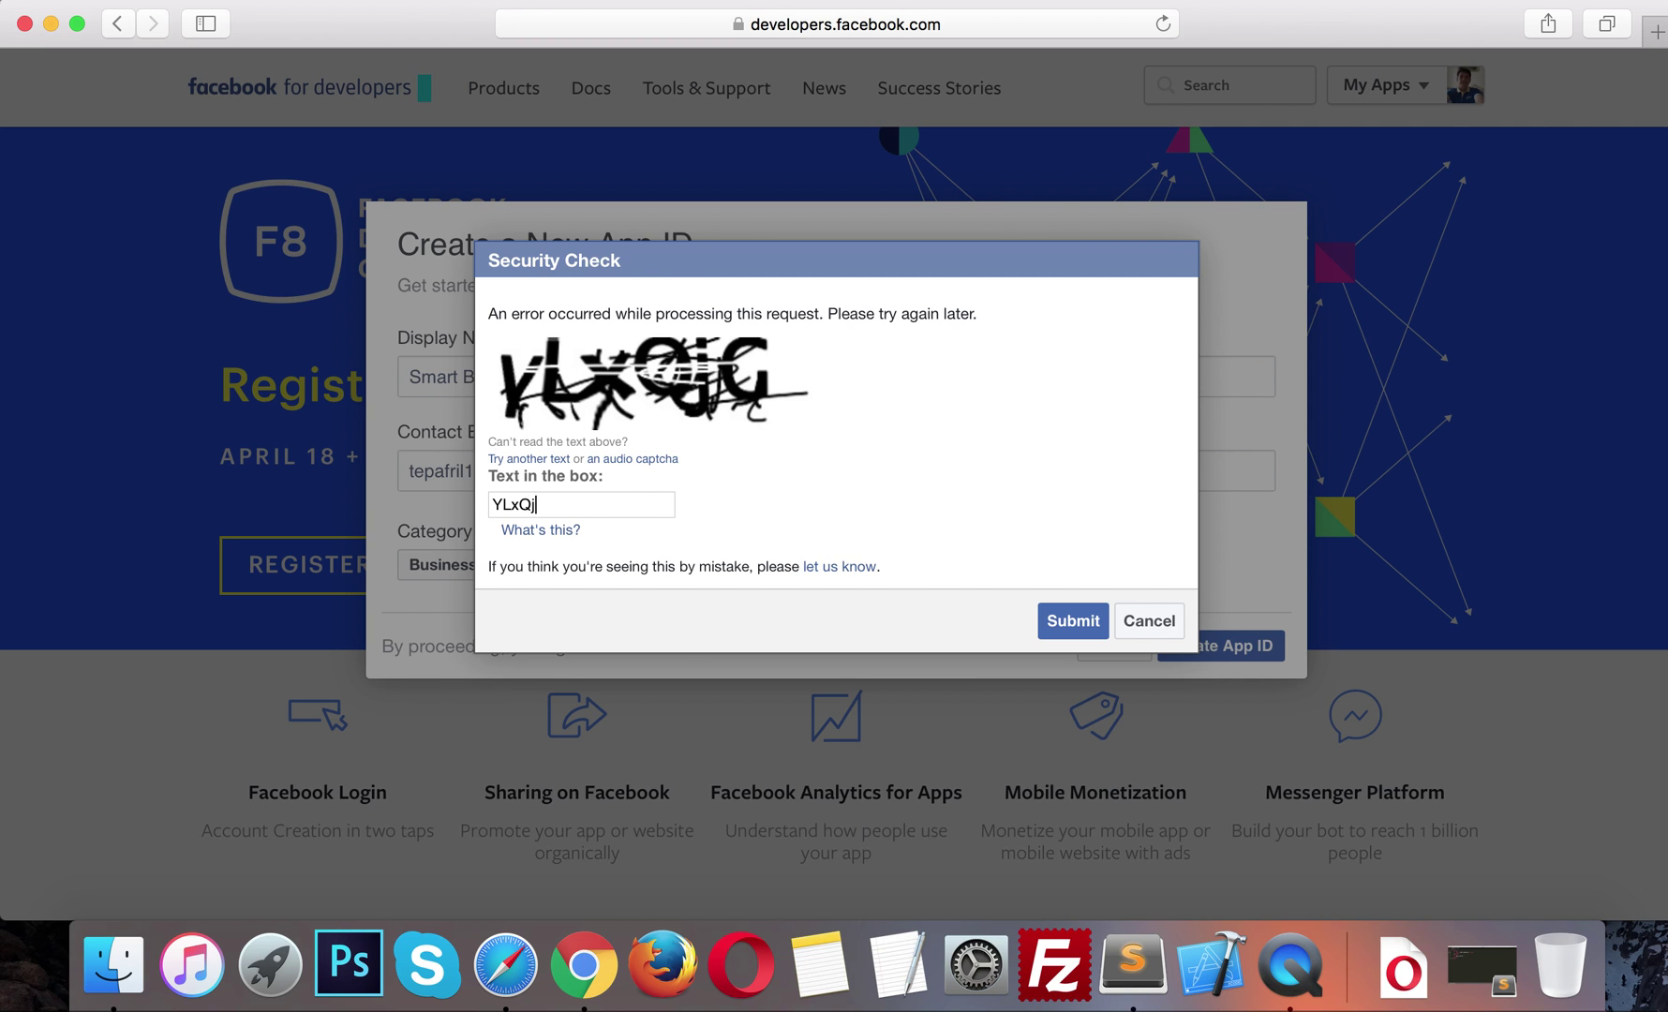
pyautogui.press('Return')
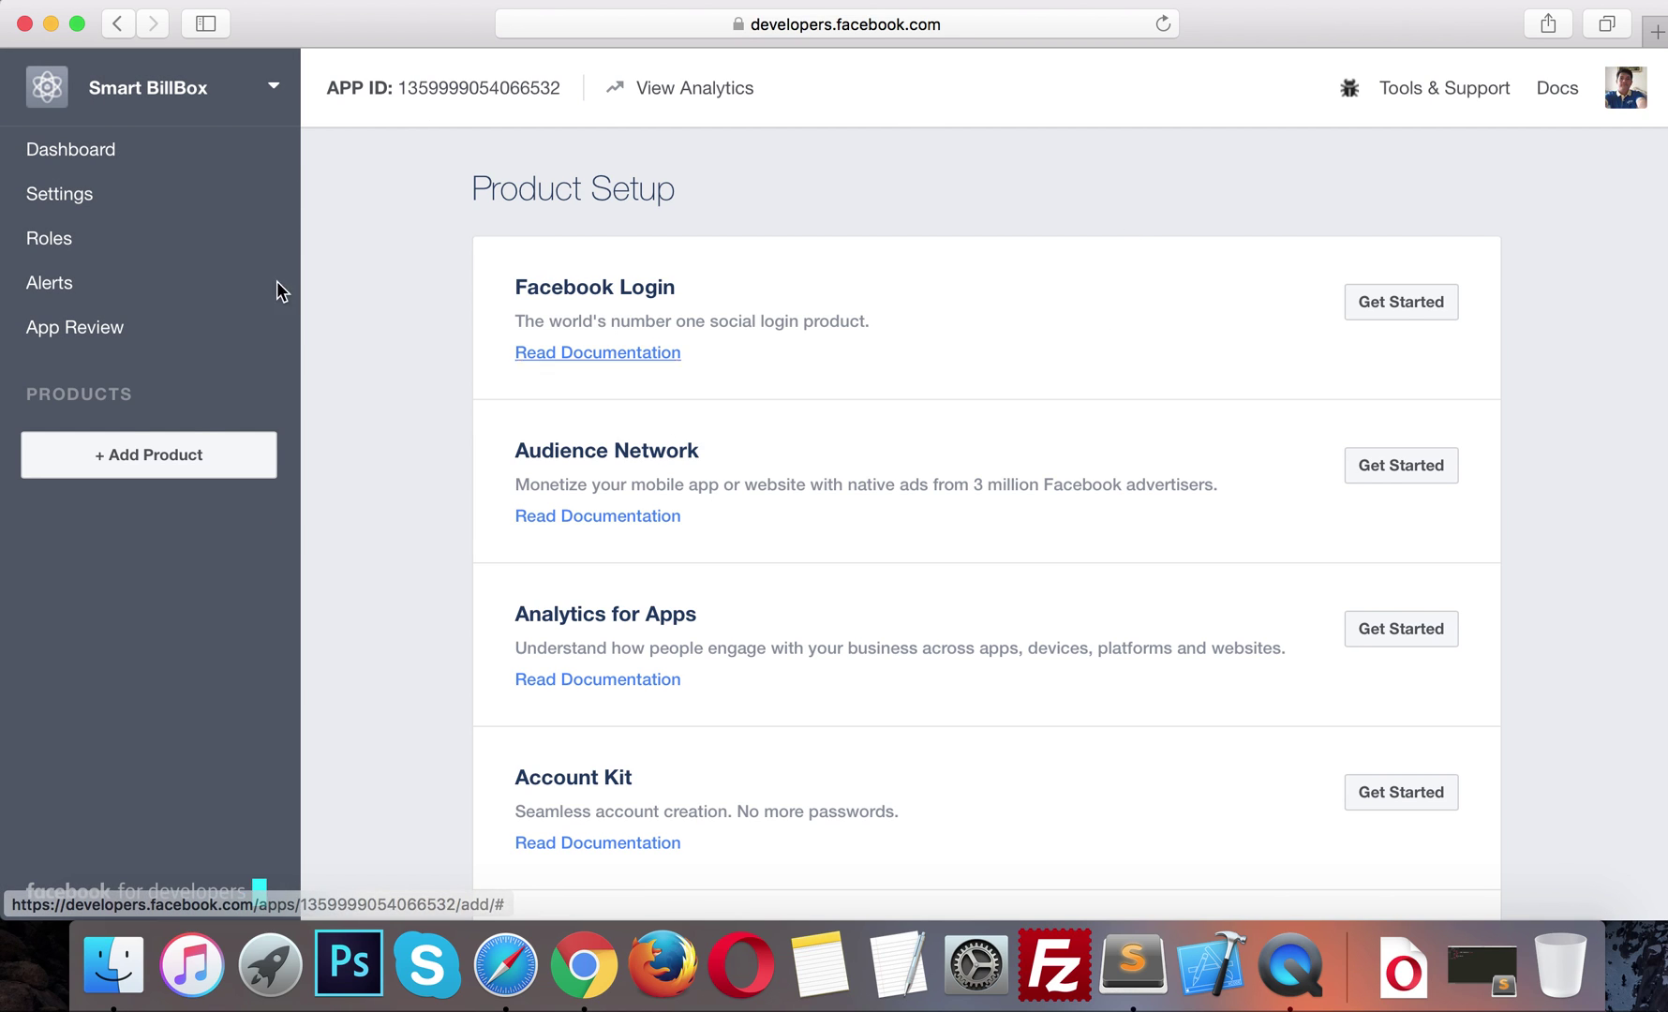
# Step: Add the Facebook Login product to the app and save its Client OAuth settings
pyautogui.click(1443, 302)
pyautogui.click(598, 352)
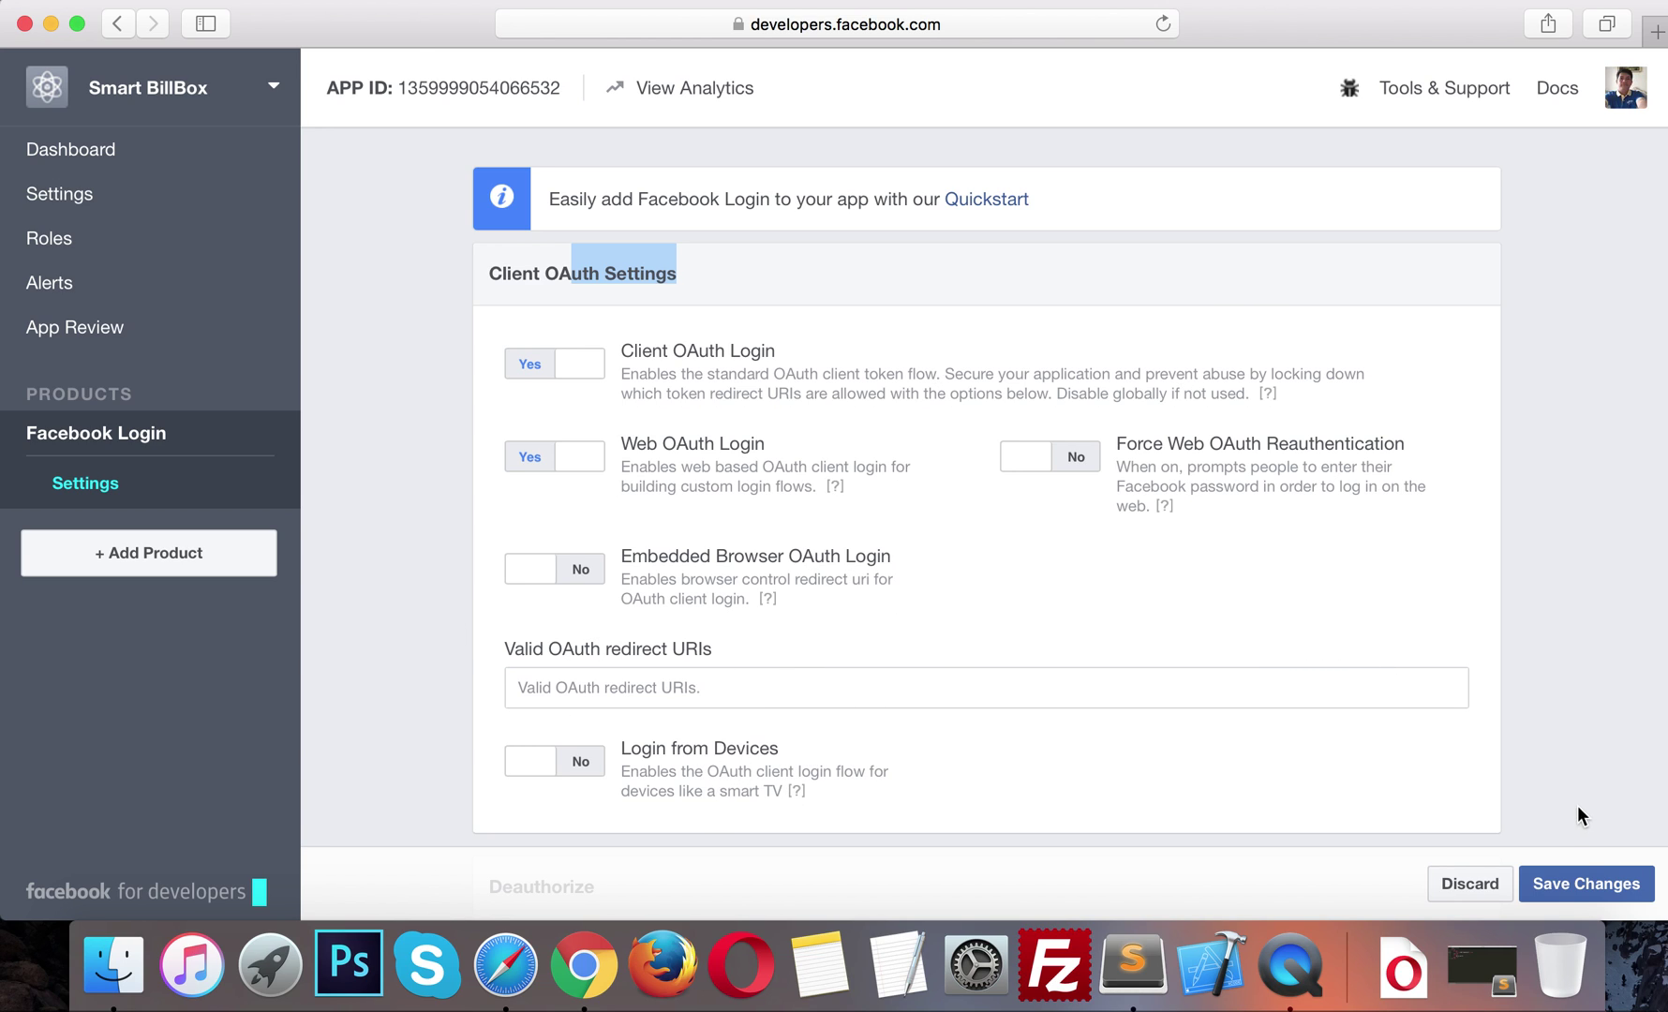
pyautogui.click(1593, 881)
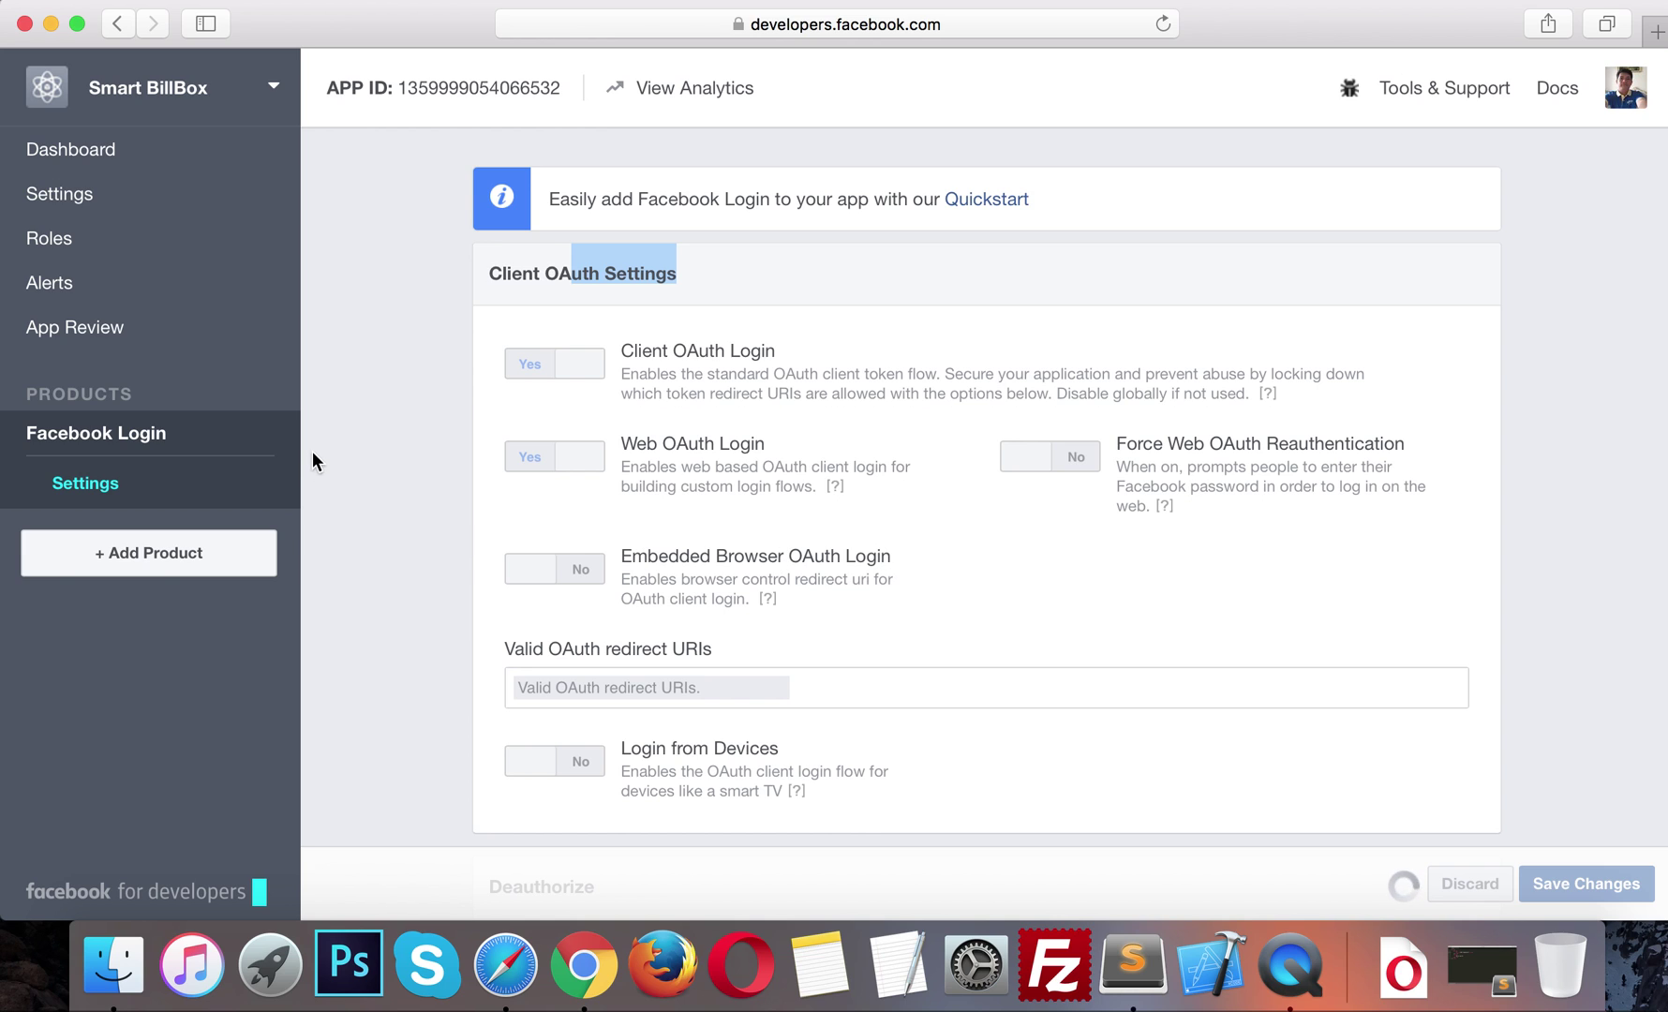
# Step: In the app's basic settings, enter the namespace smartbillbox and the app domain smartbillbox.com, and try to save
pyautogui.click(42, 192)
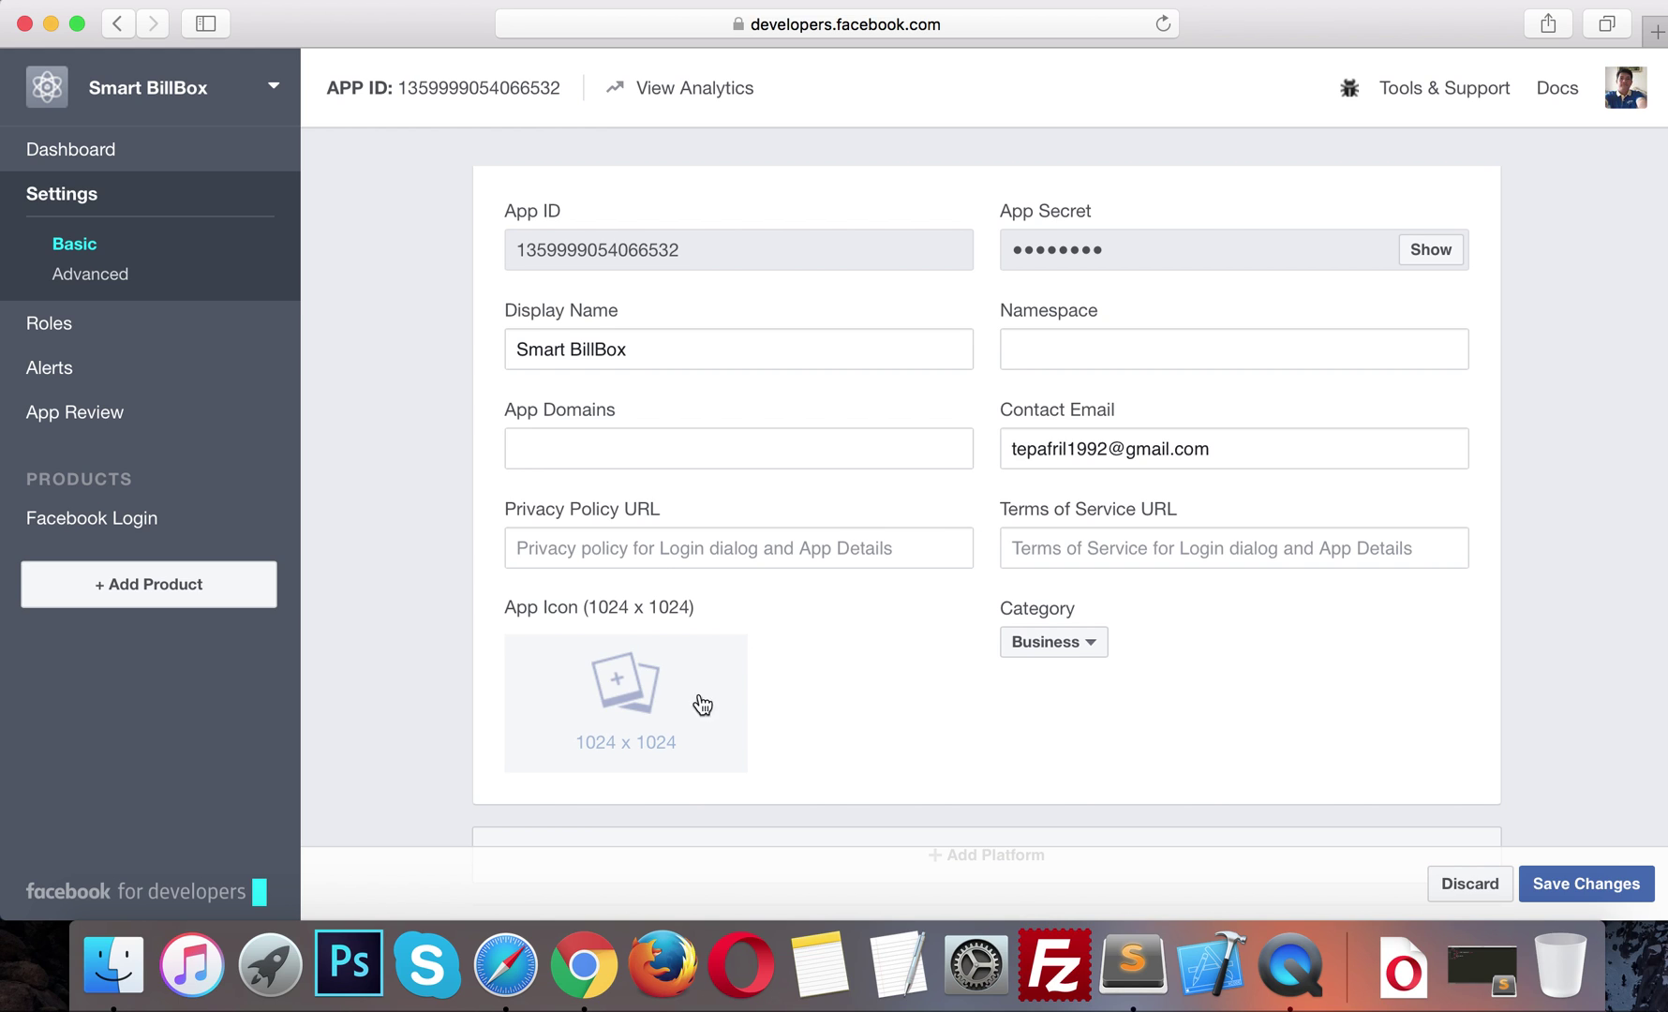
pyautogui.moveTo(667, 698)
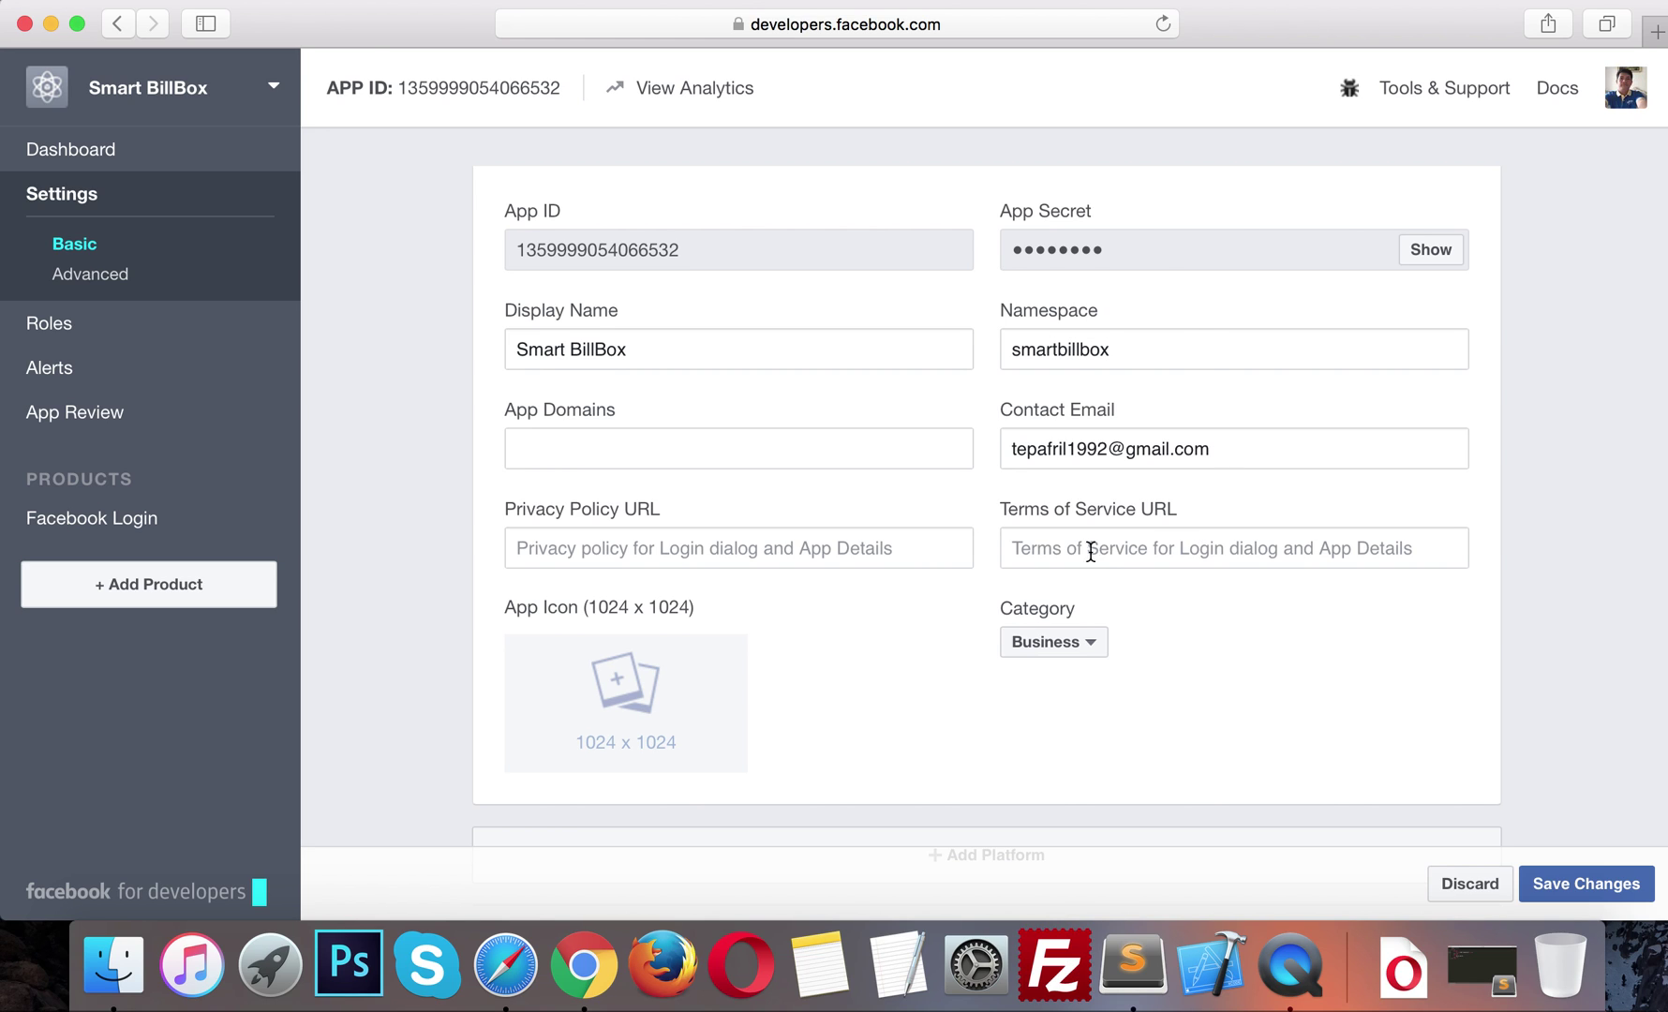
pyautogui.click(714, 448)
pyautogui.write('smartbillb')
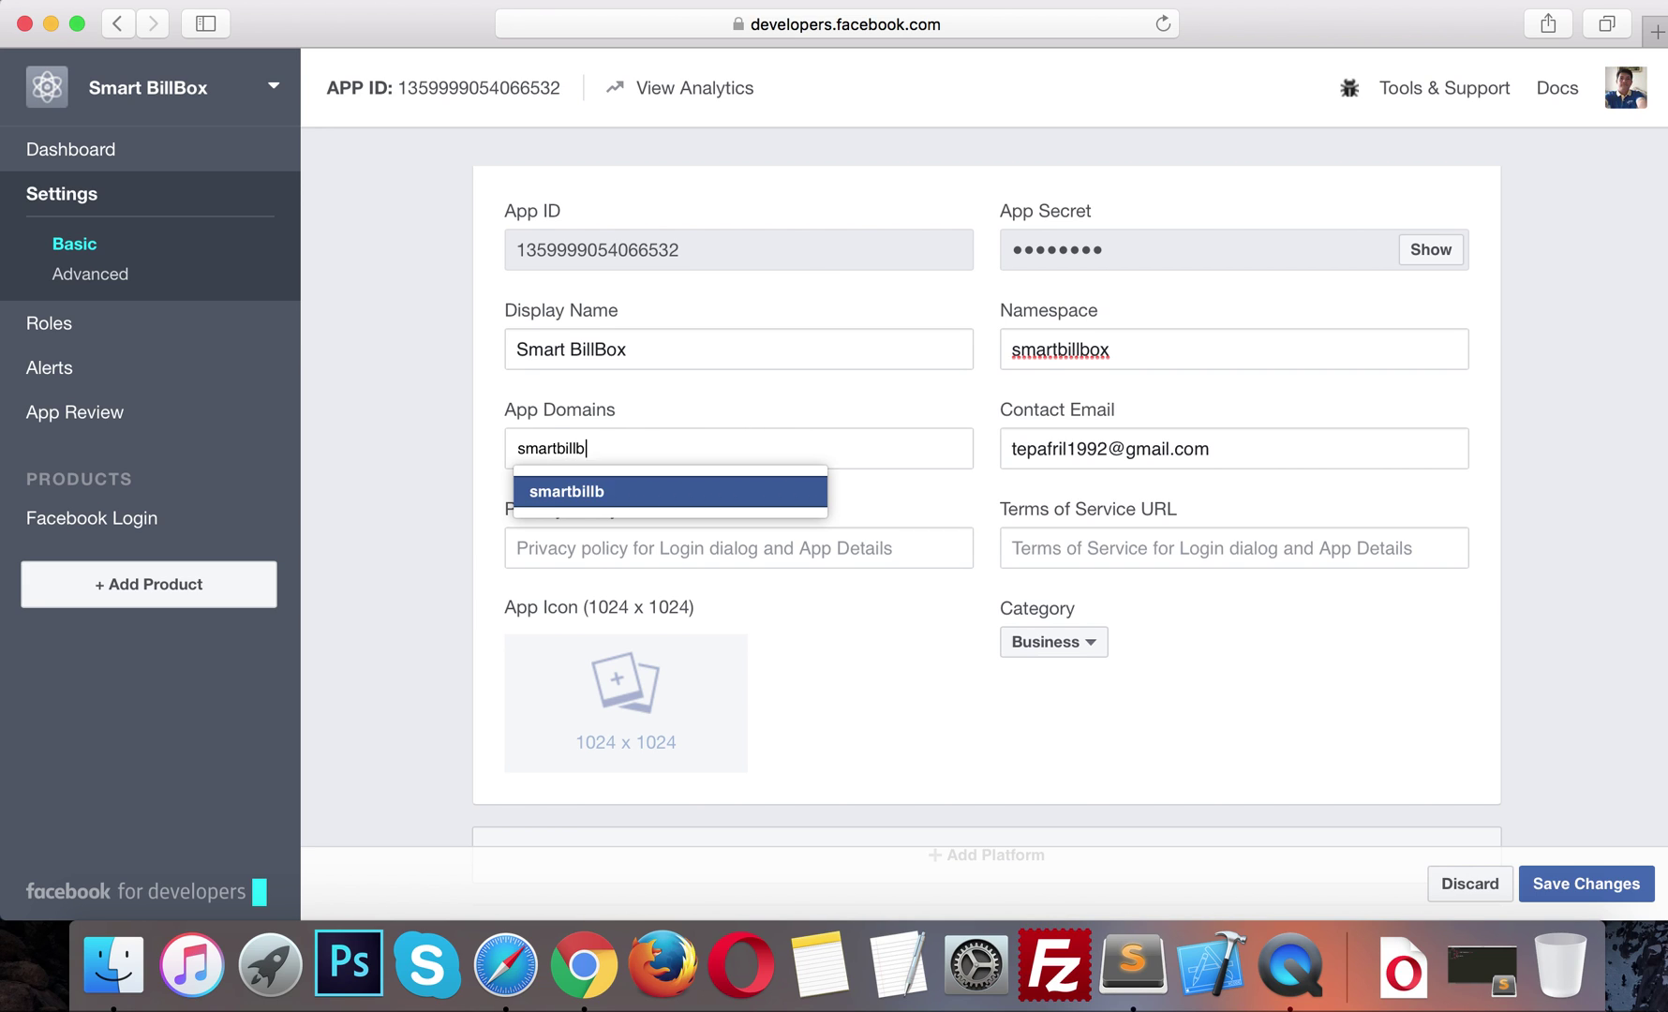
pyautogui.write('ox.com')
pyautogui.press('Return')
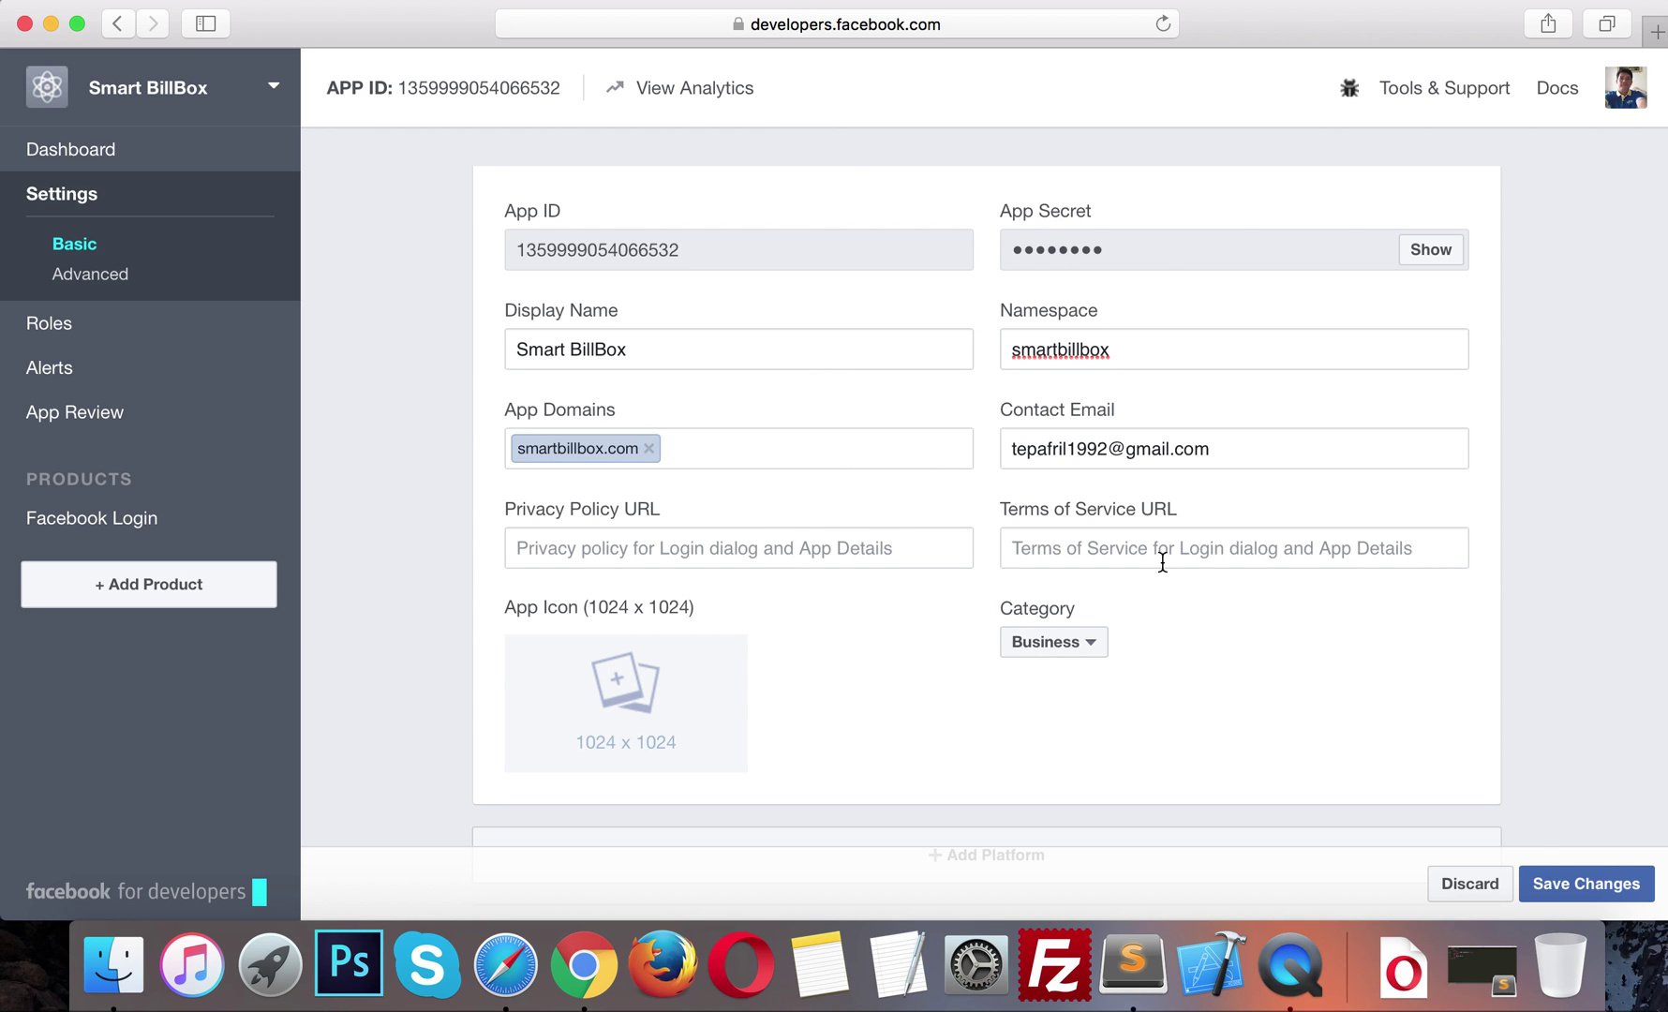
pyautogui.click(1586, 883)
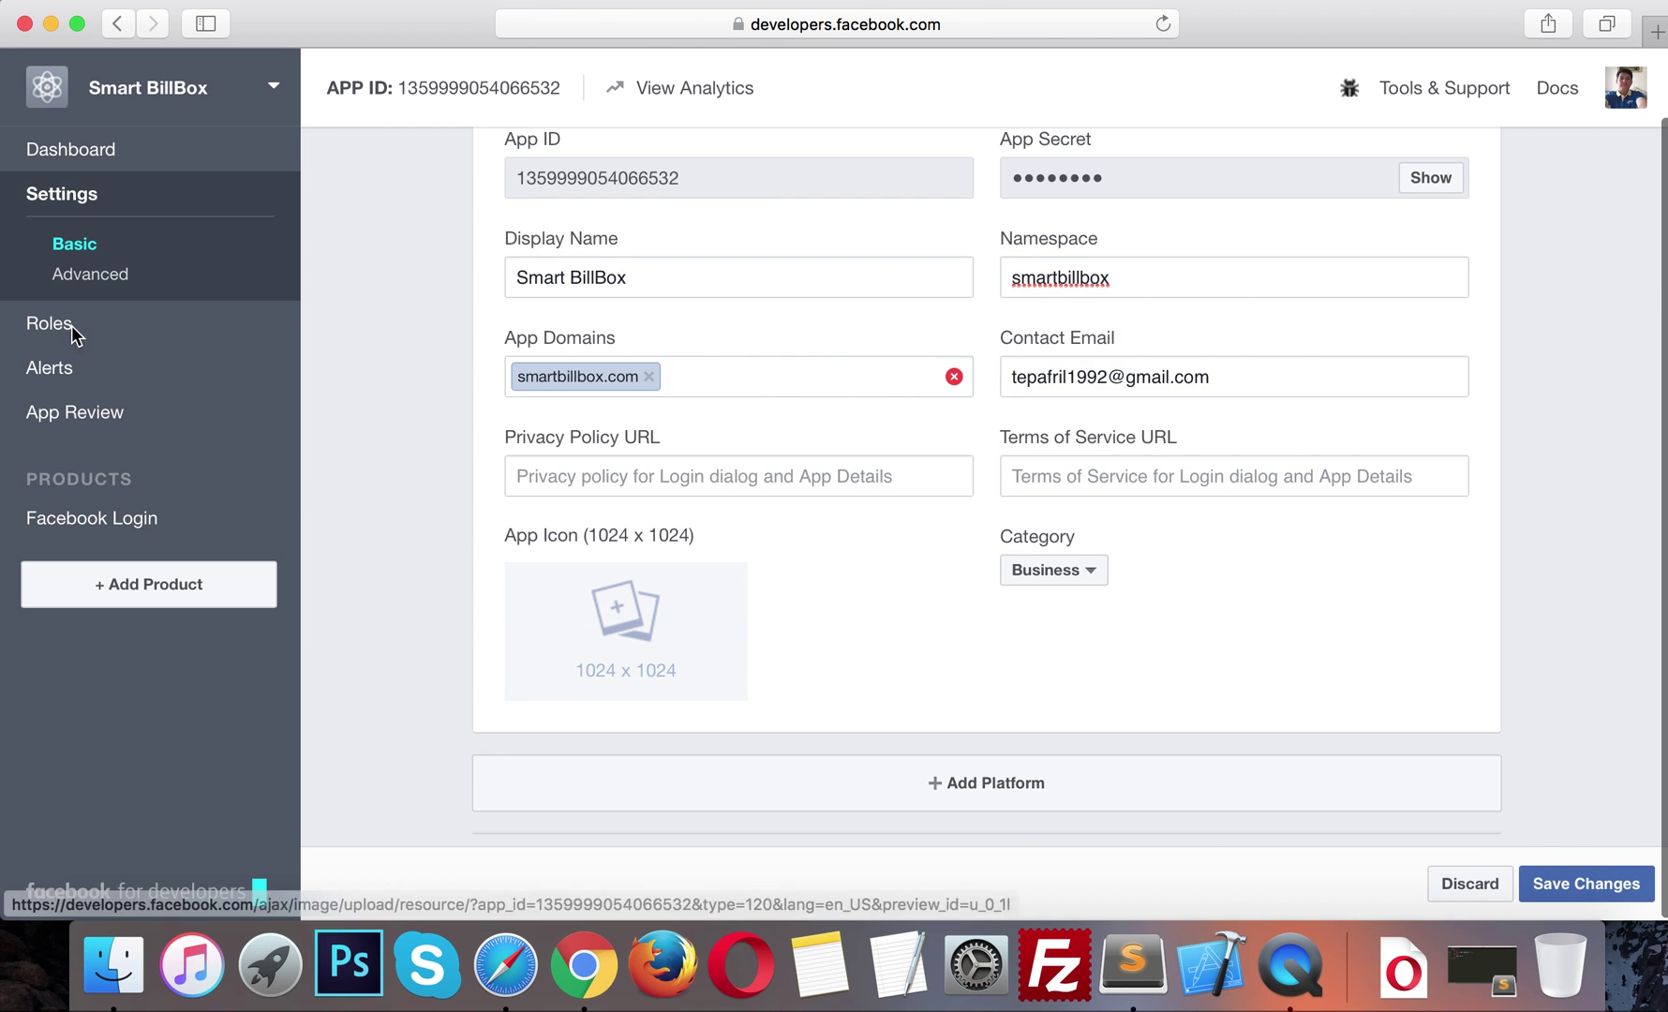
pyautogui.click(648, 376)
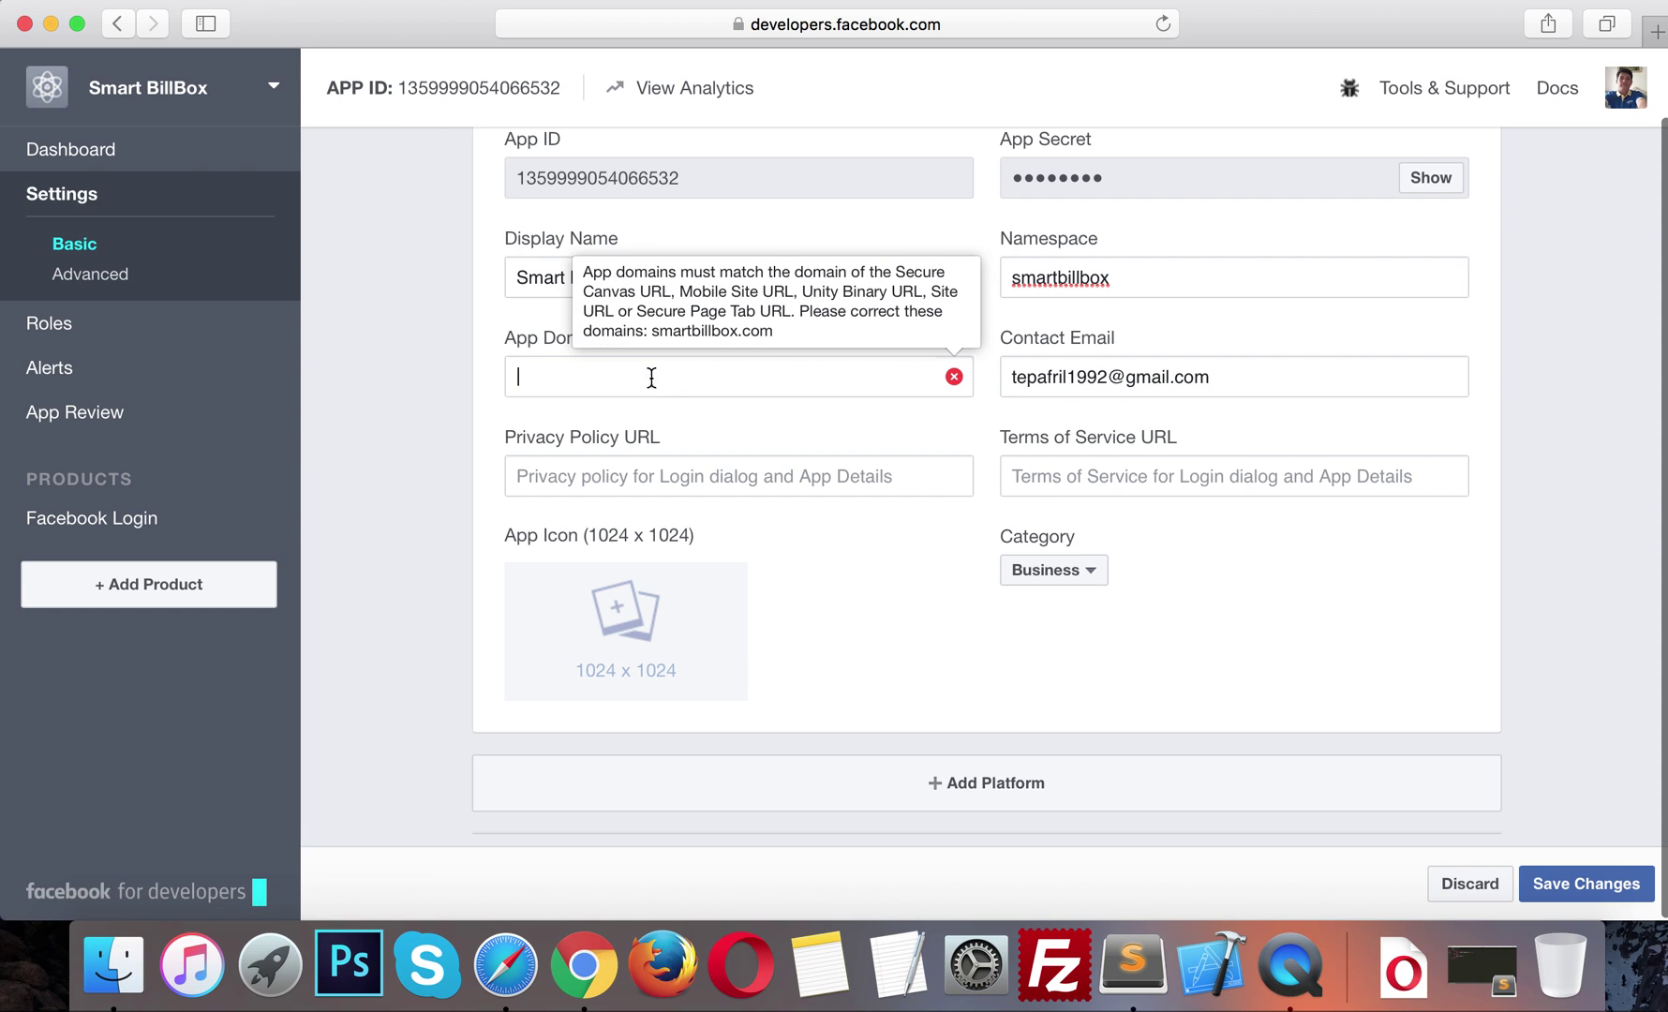
pyautogui.write('http:')
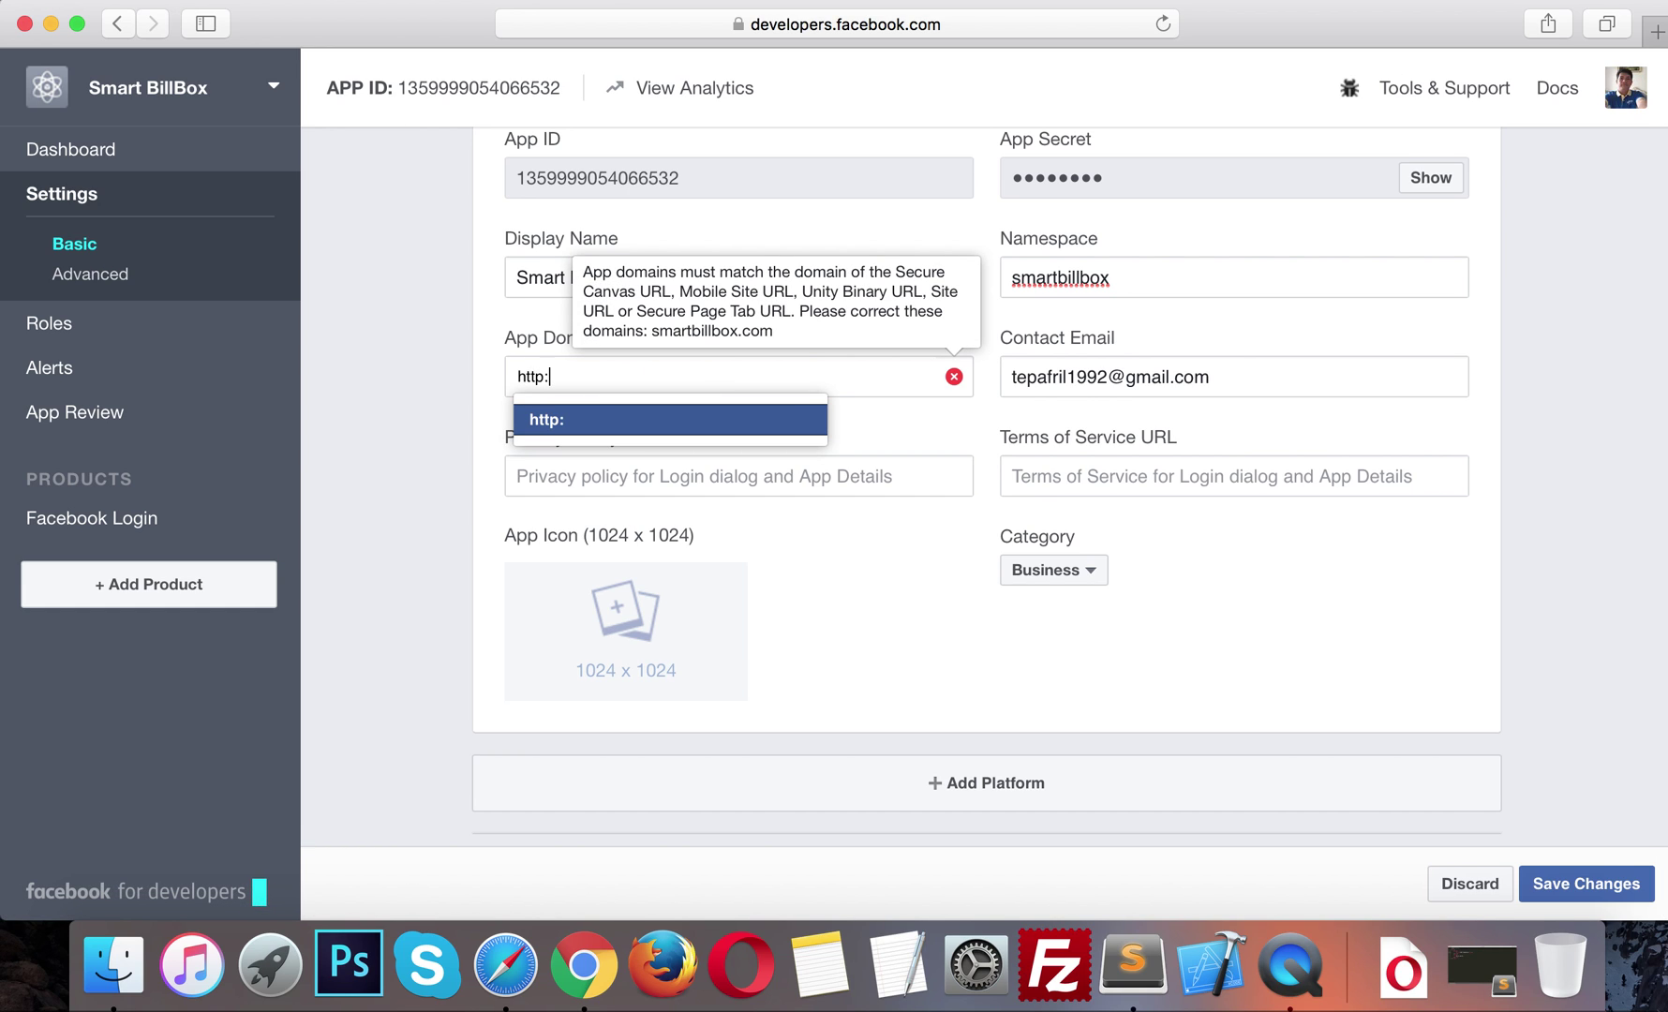
pyautogui.press('BackSpace')
pyautogui.press('BackSpace')
pyautogui.write('www.smartb')
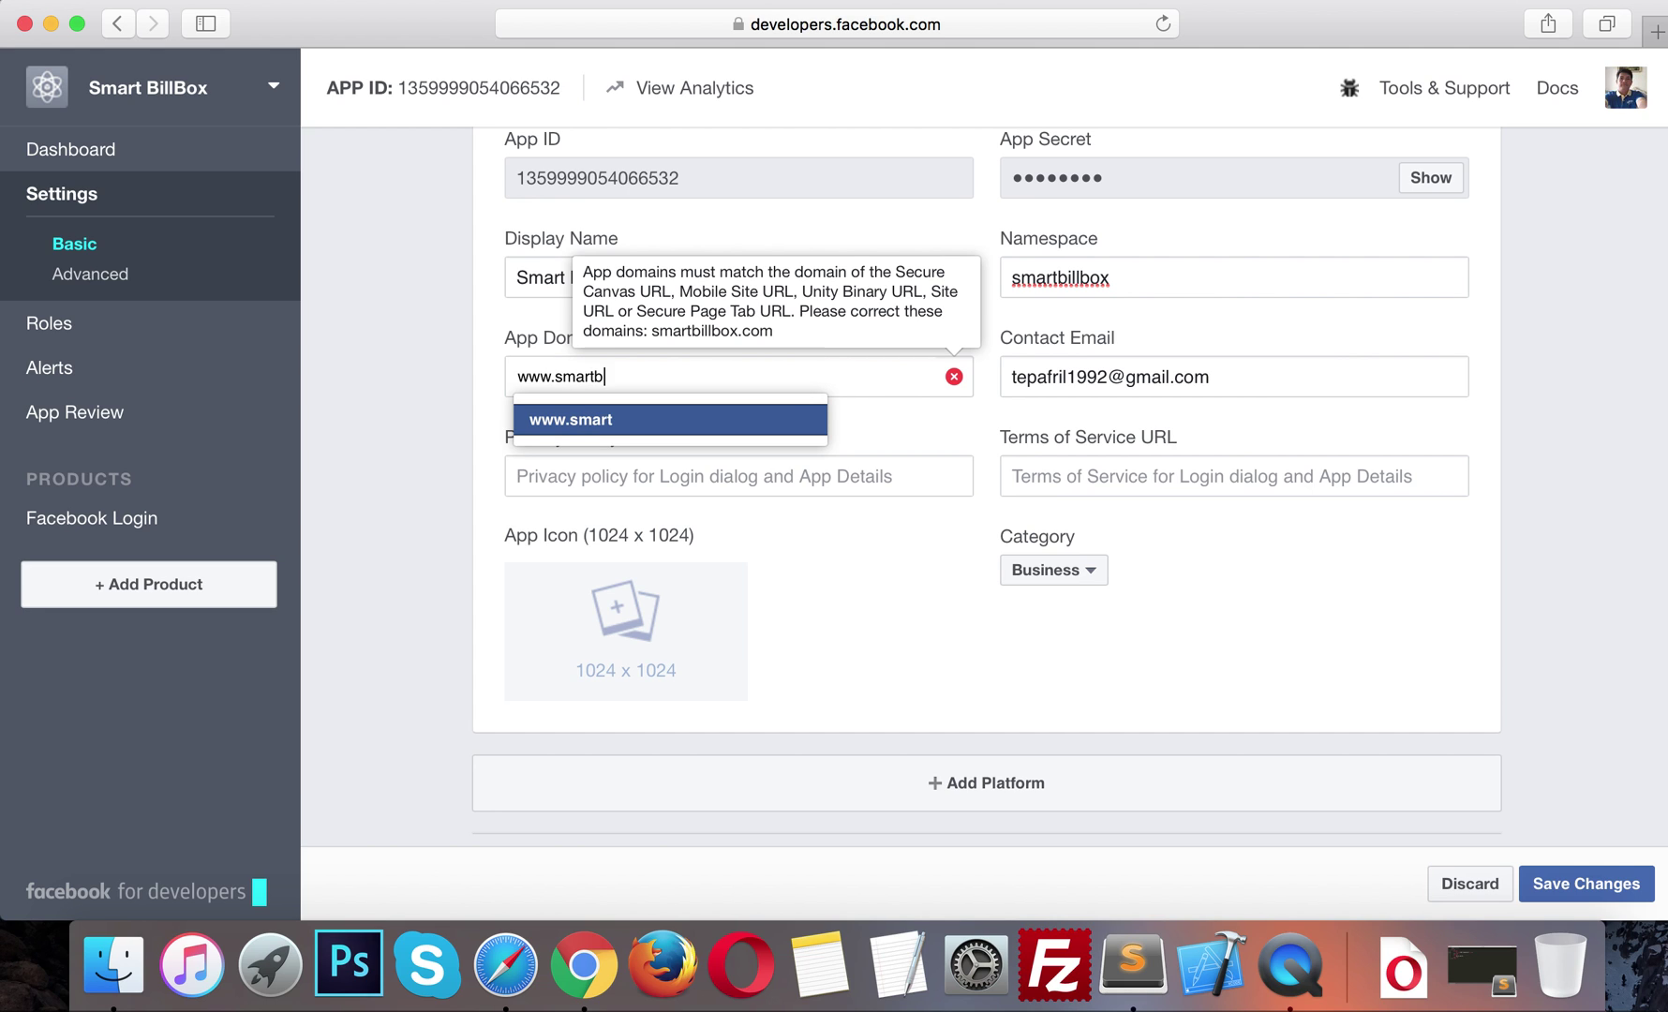
pyautogui.write('illbox.com')
pyautogui.press('Return')
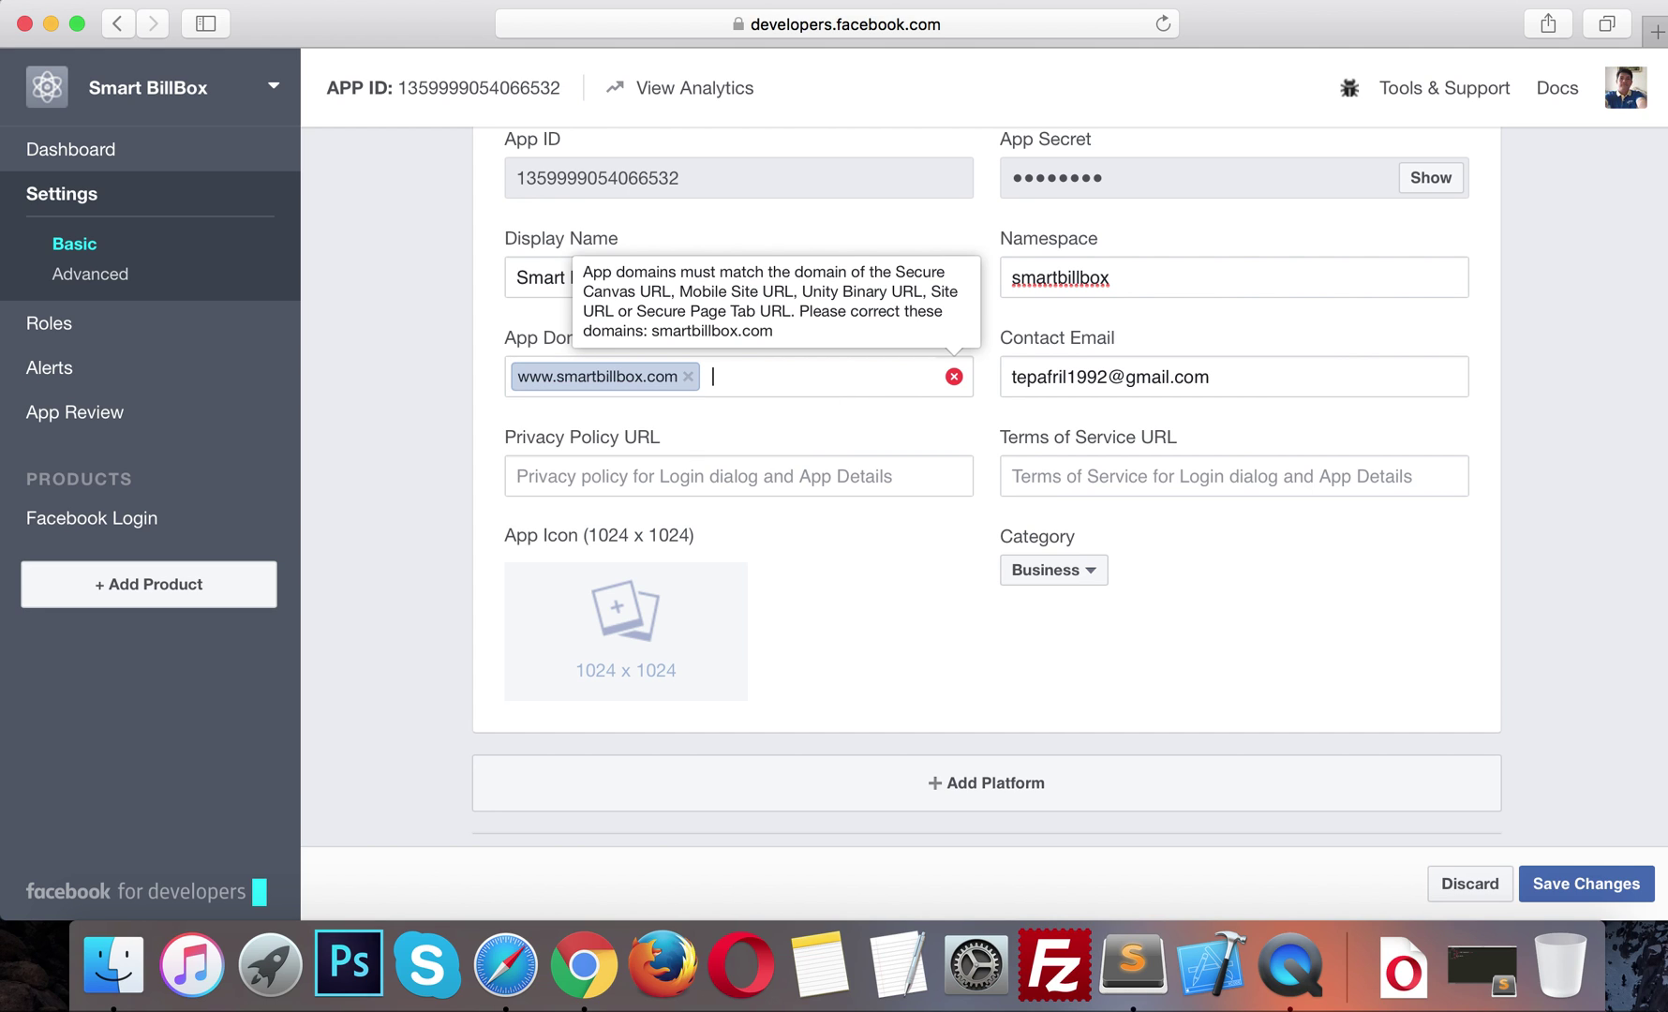
# Step: Add a Website platform with smartbillbox.com as the site URL and save the settings
pyautogui.click(823, 766)
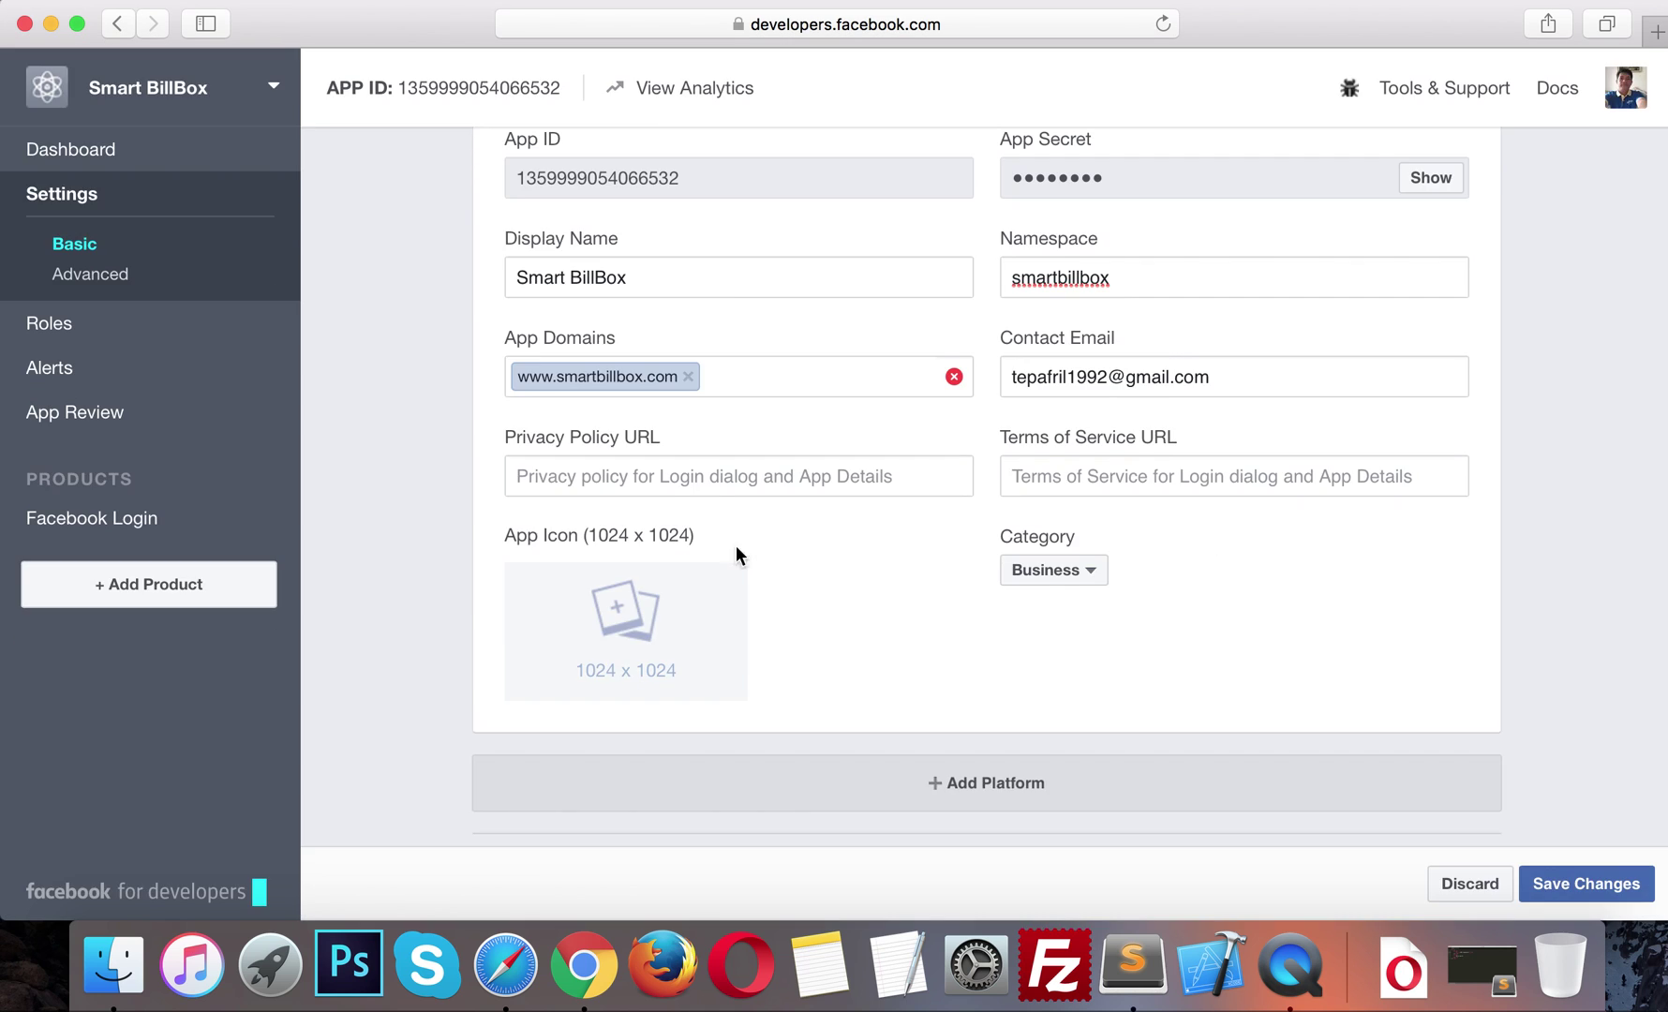
pyautogui.click(725, 364)
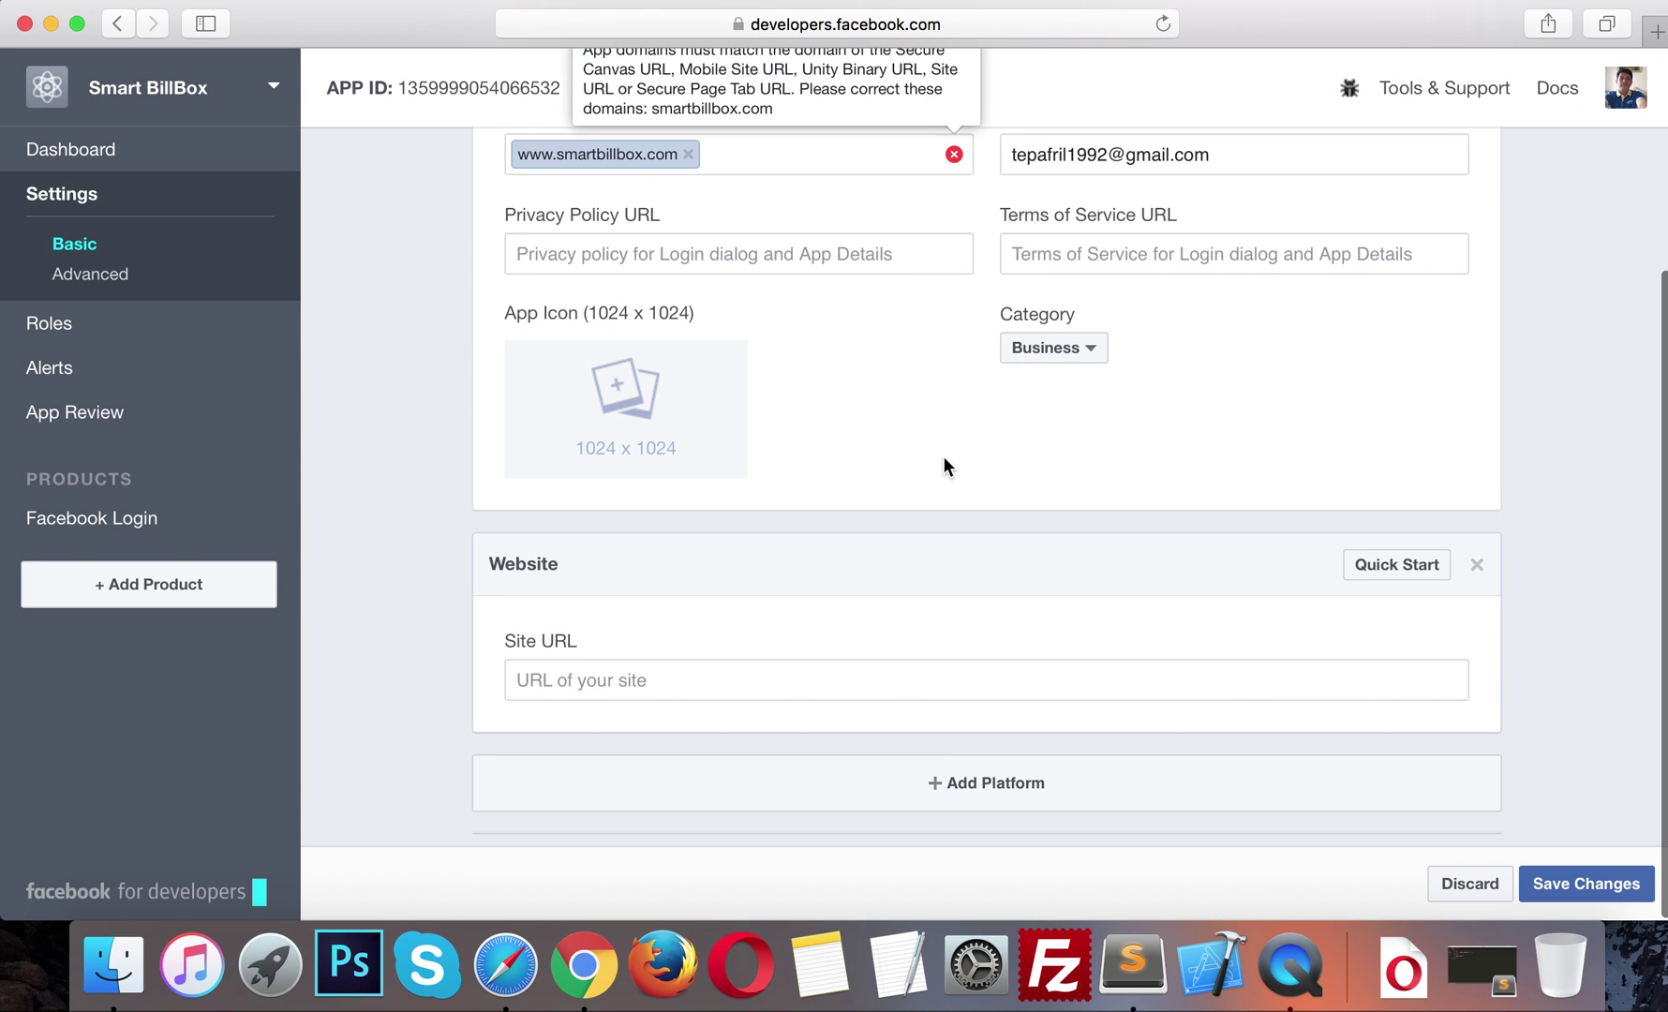
pyautogui.click(681, 694)
pyautogui.write('smartbillbox.com')
pyautogui.press('Return')
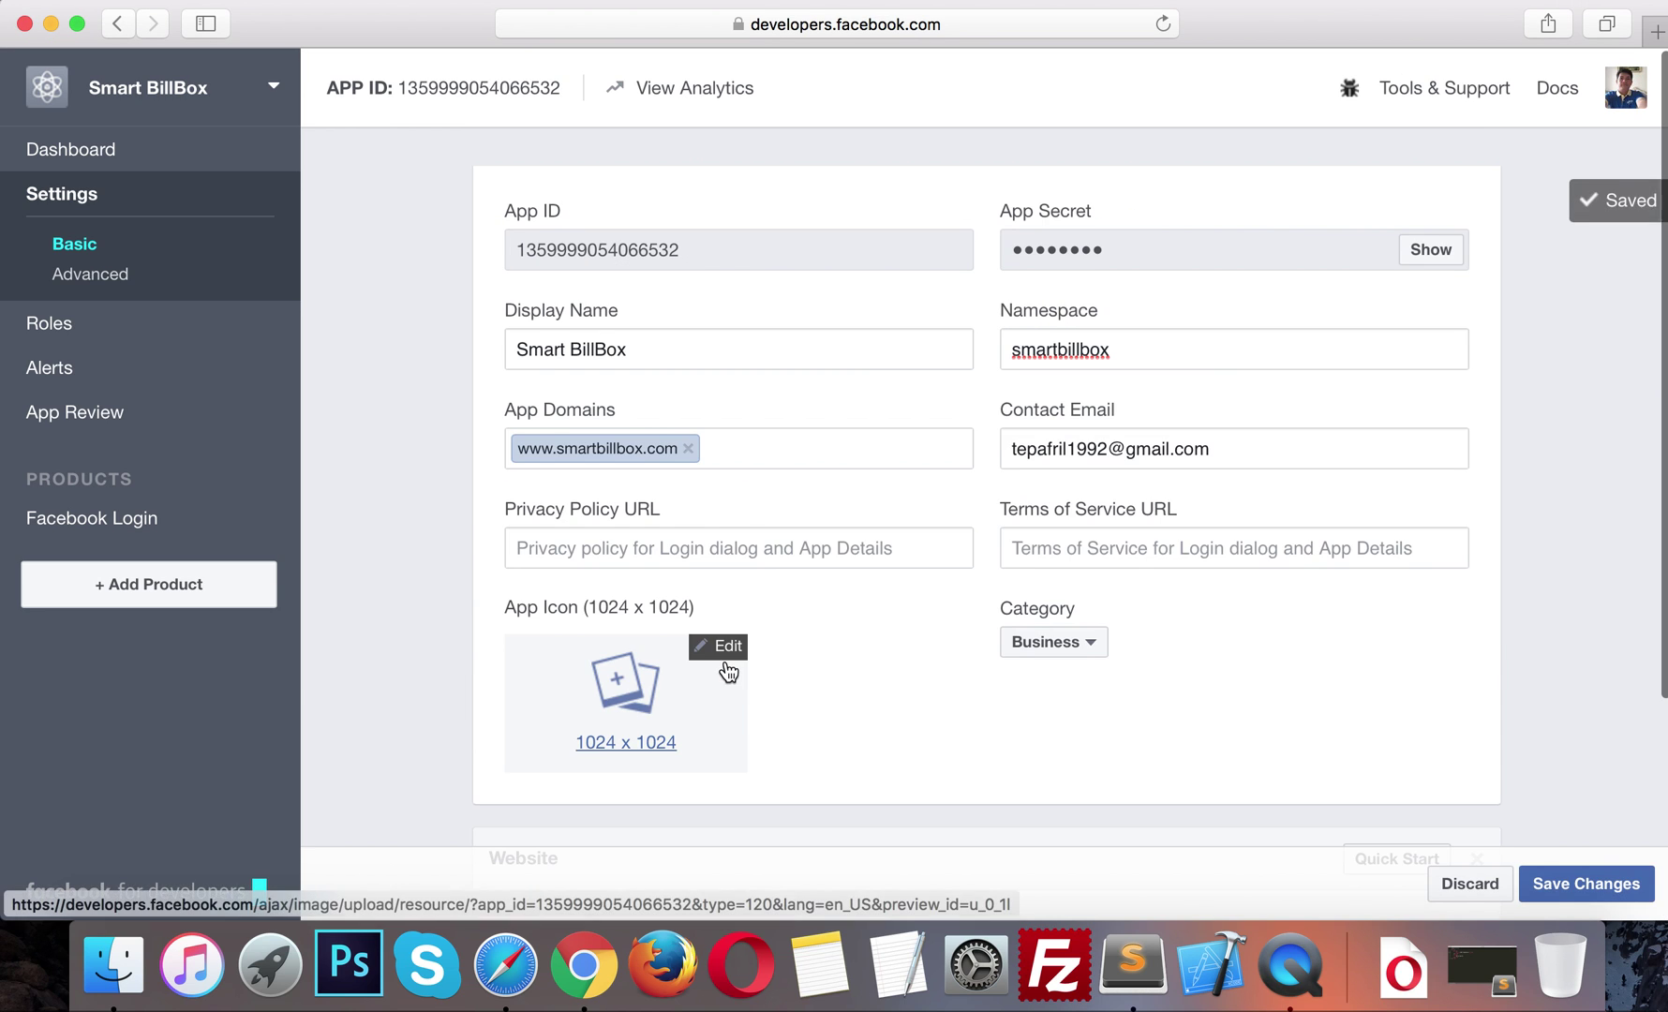
pyautogui.scroll(-5, 1611, 904)
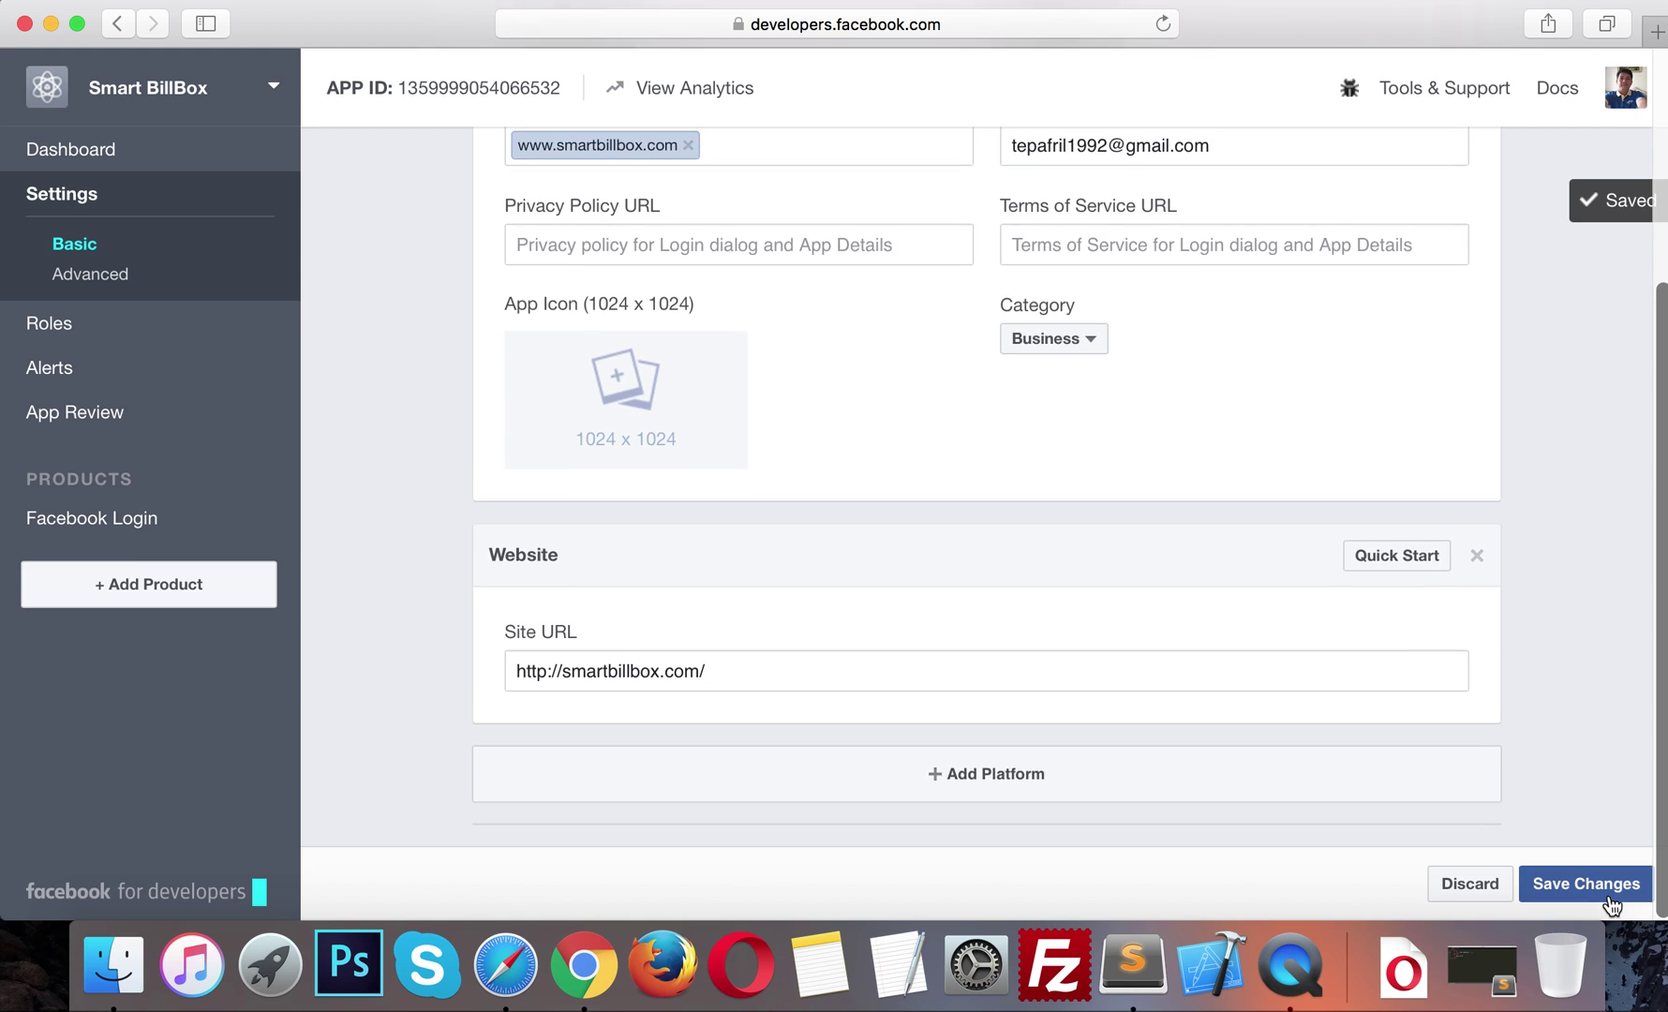
pyautogui.scroll(5, 130, 449)
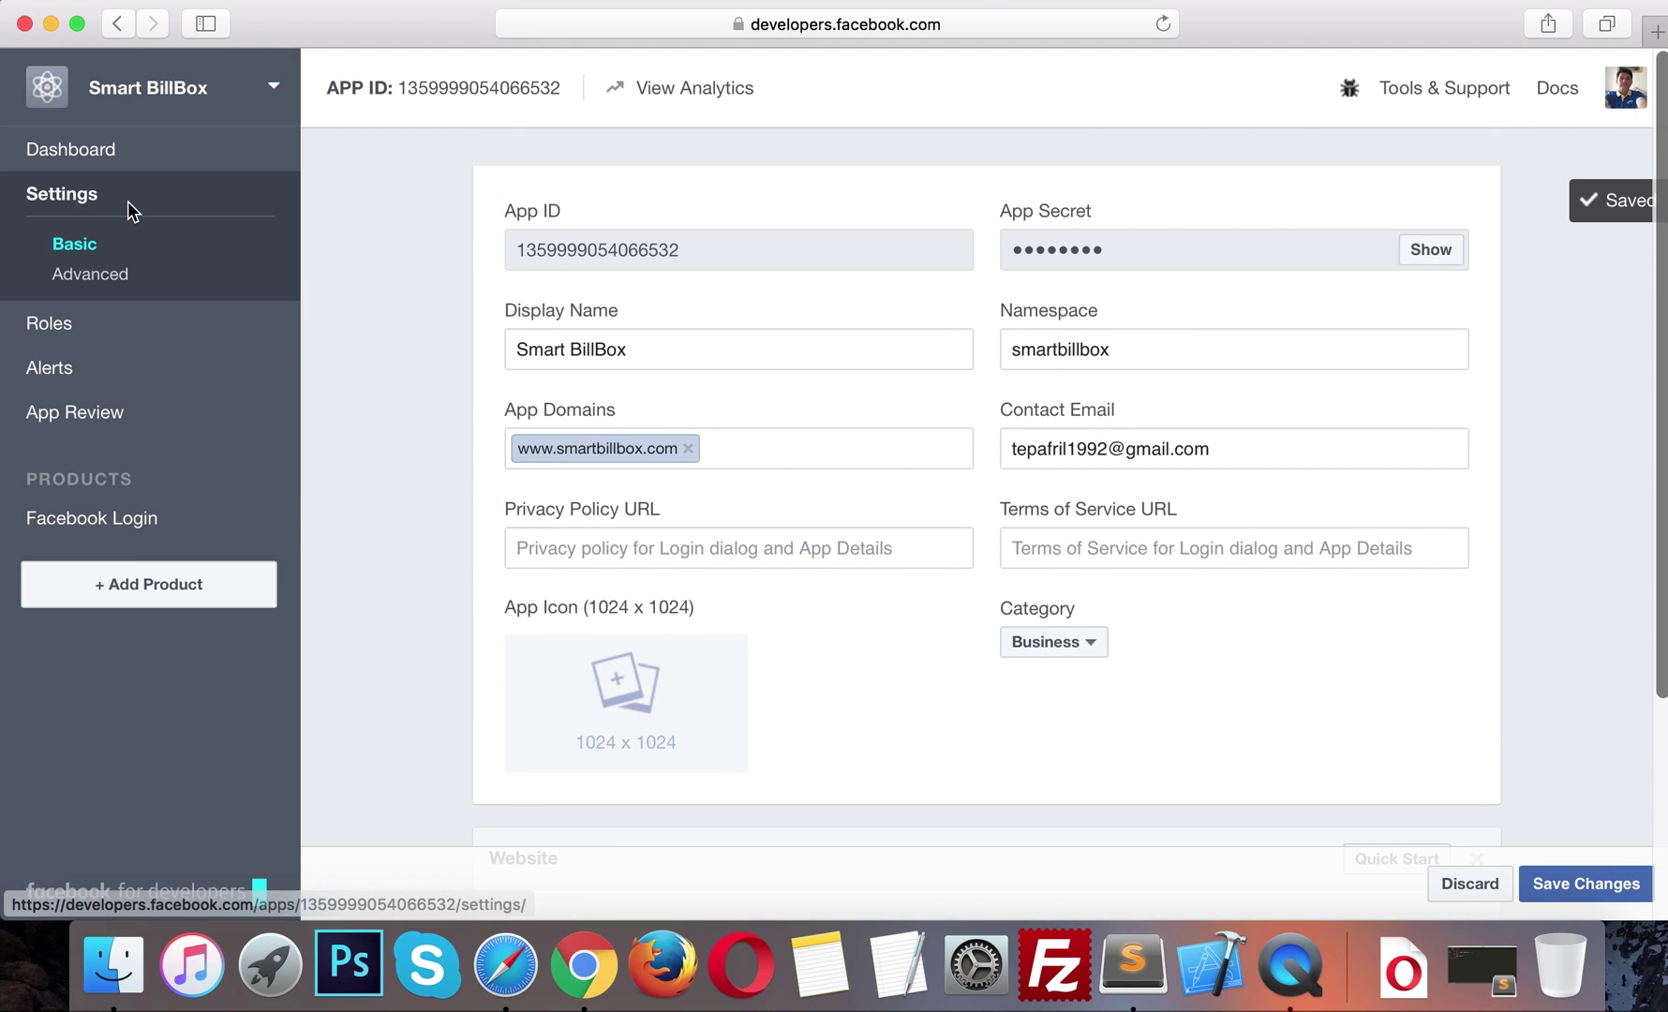
# Step: Make the Smart BillBox app public through App Review, look over the approved items and open the app's dashboard
pyautogui.click(122, 417)
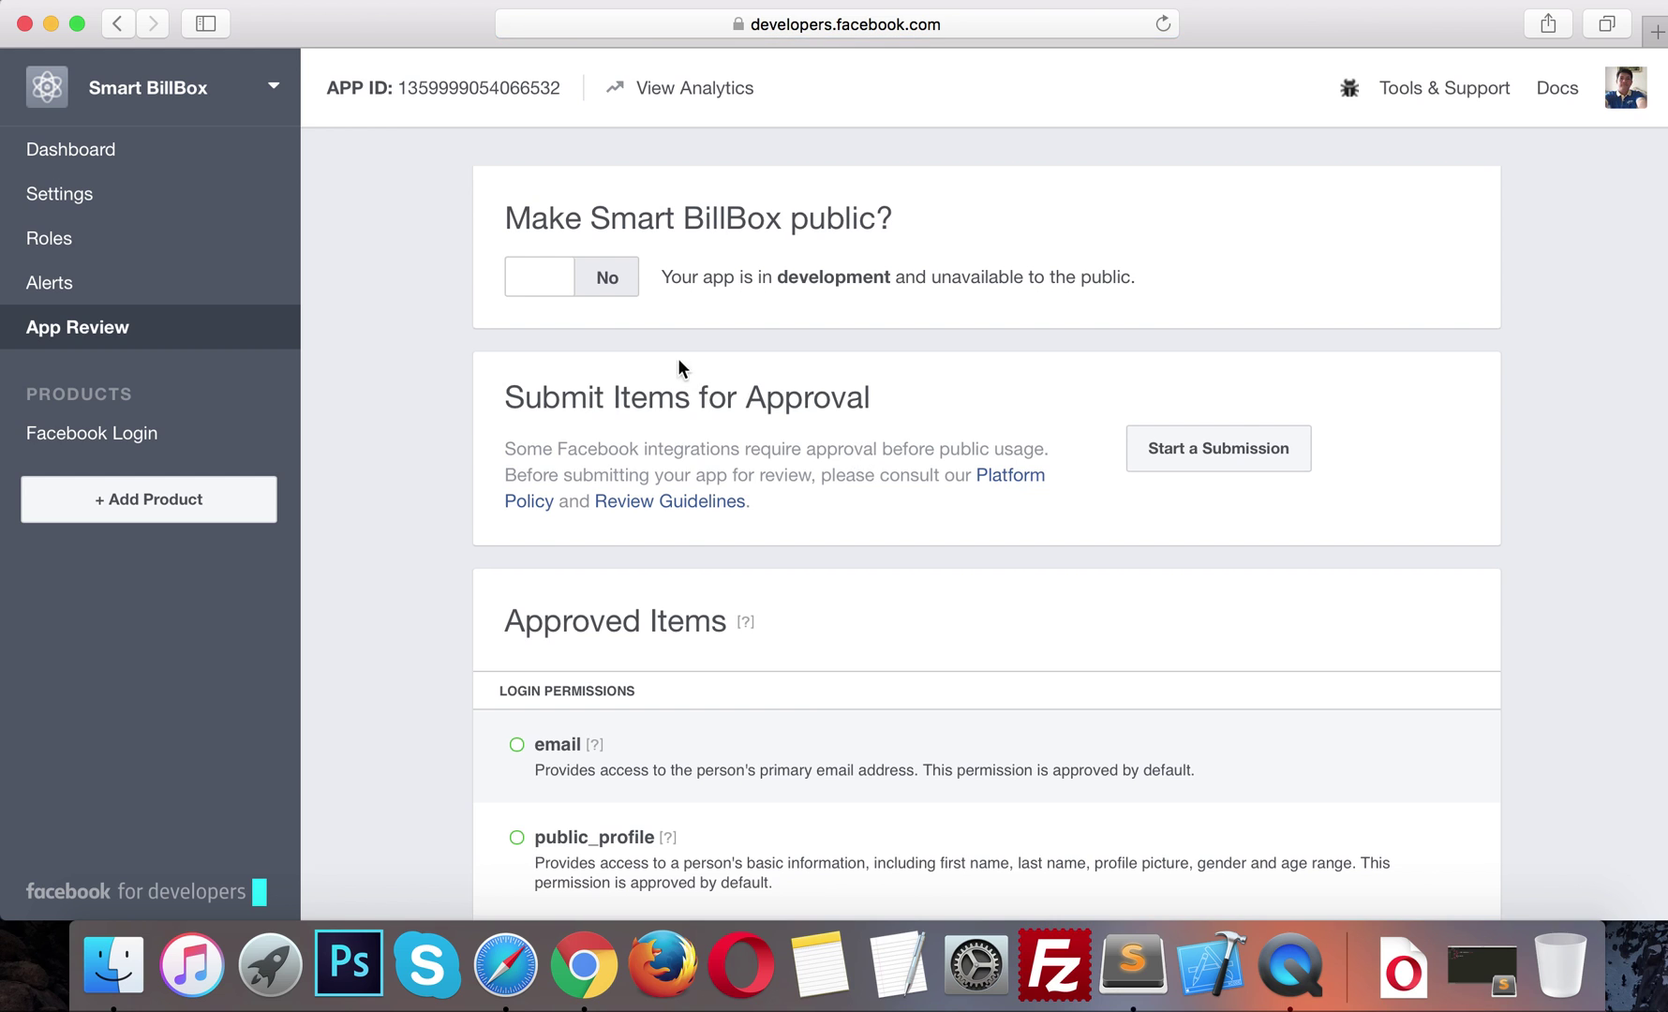
pyautogui.click(550, 284)
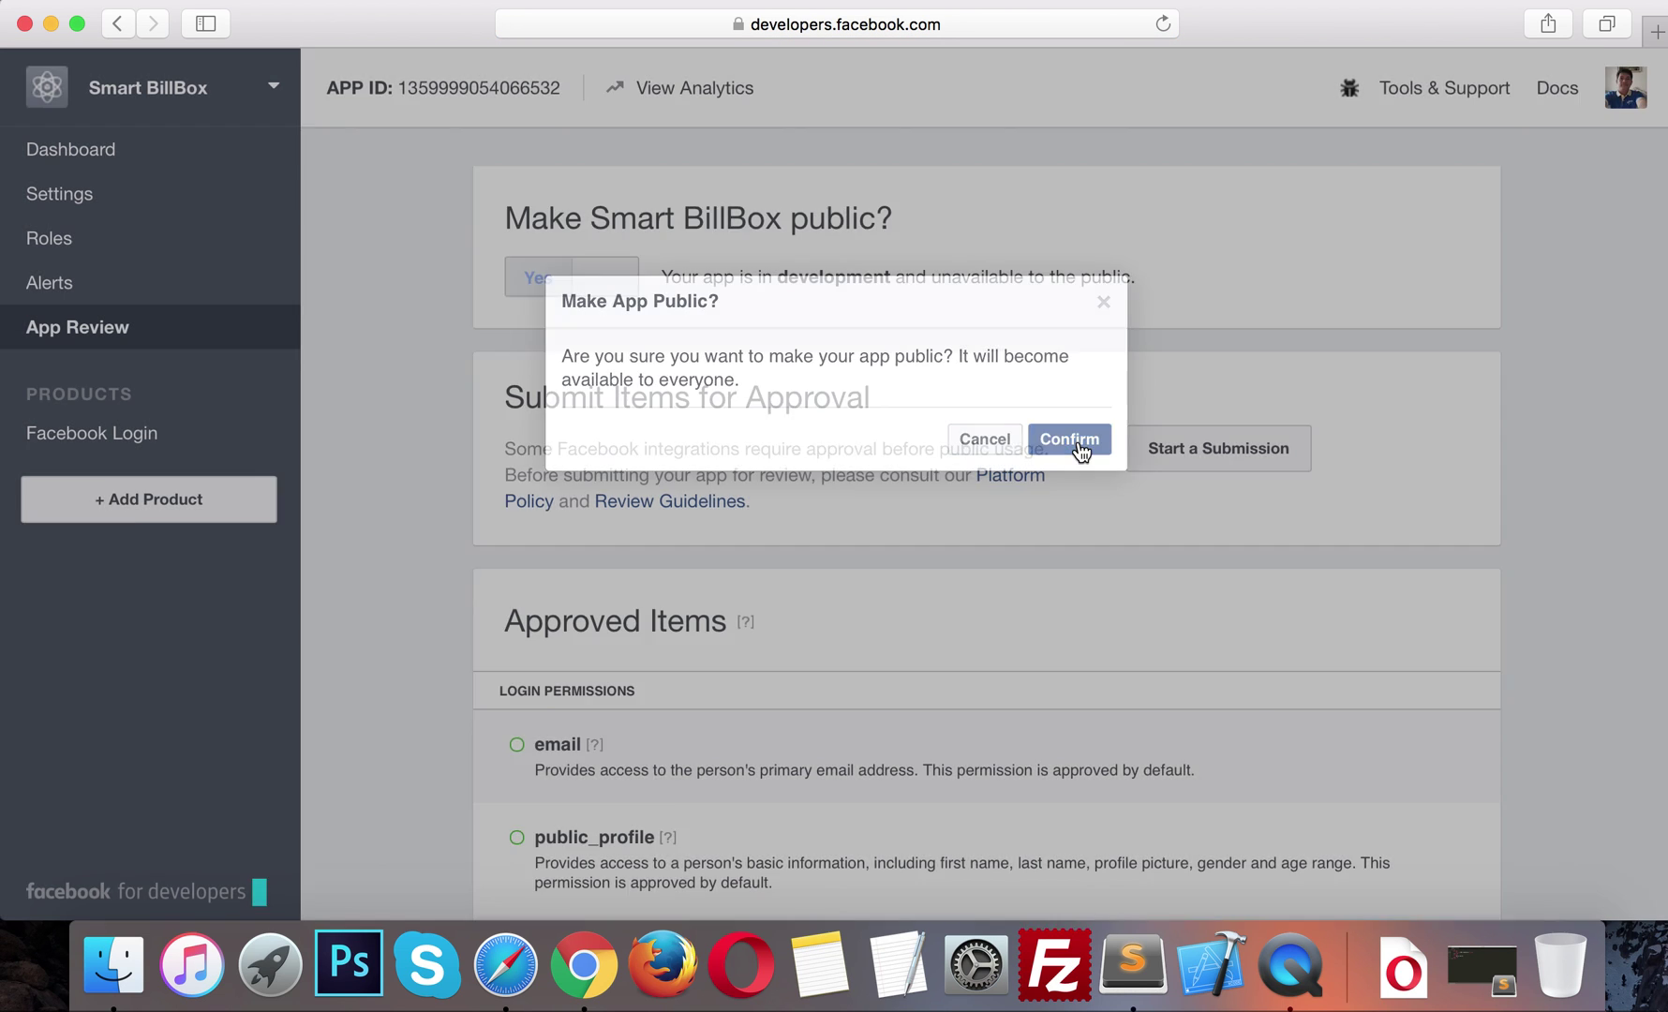
pyautogui.click(1069, 439)
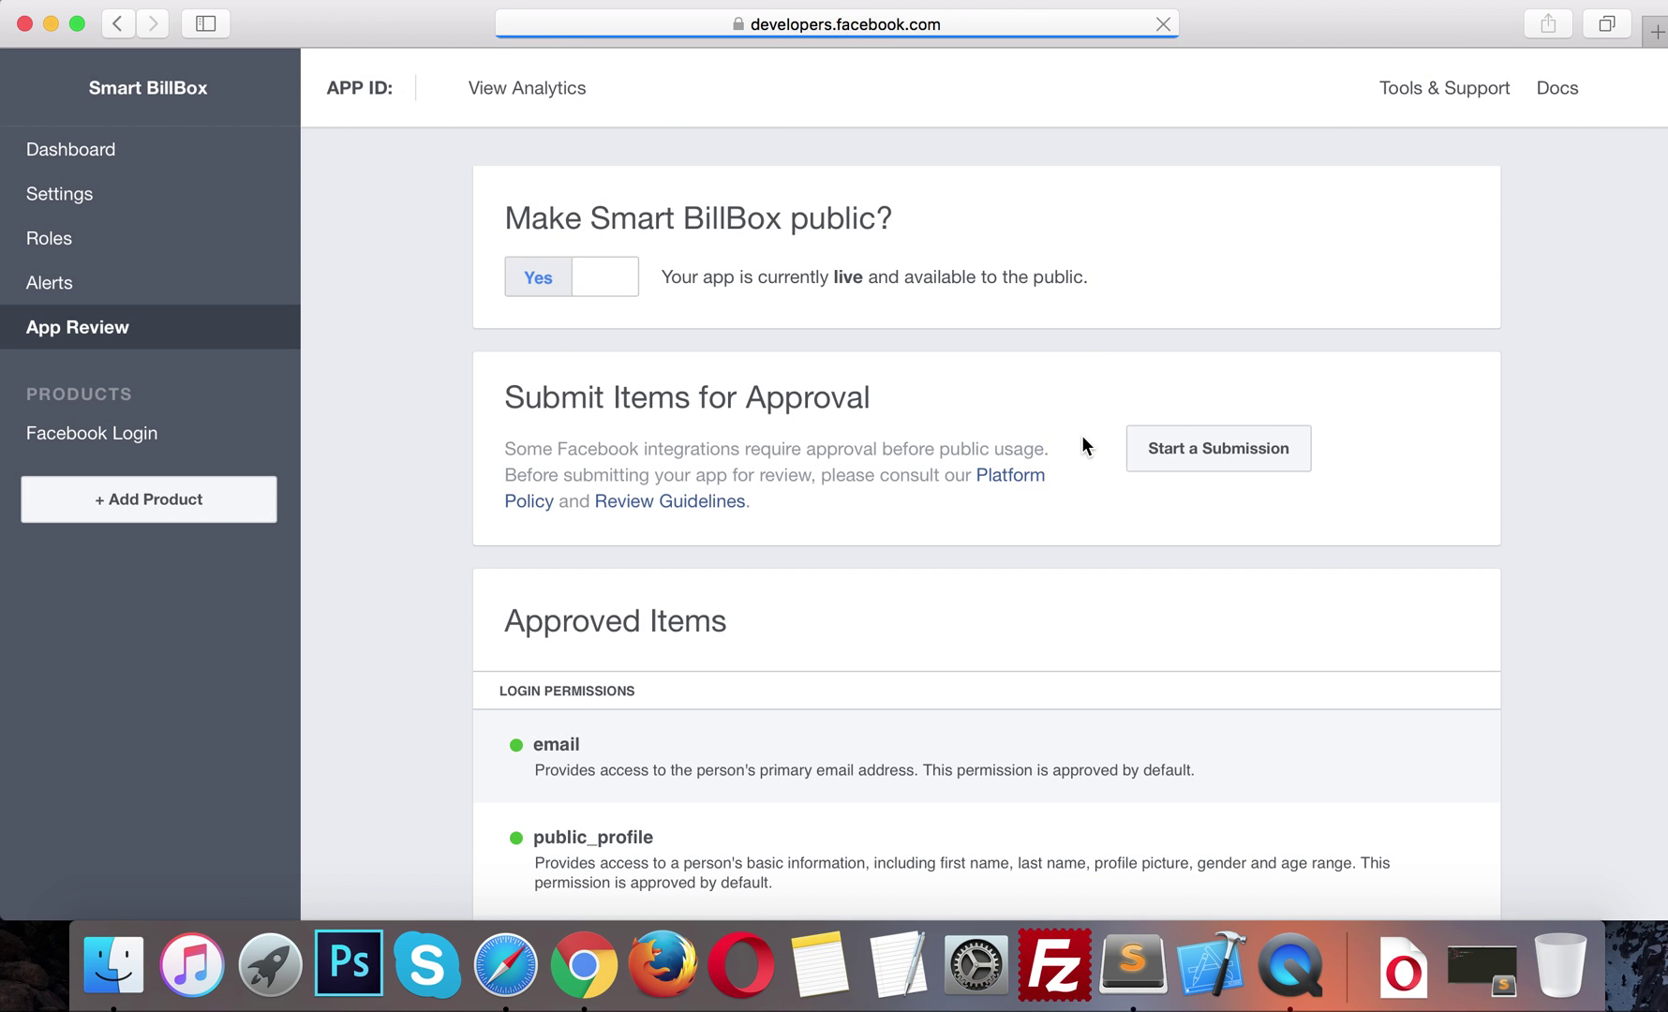
pyautogui.scroll(-3, 693, 576)
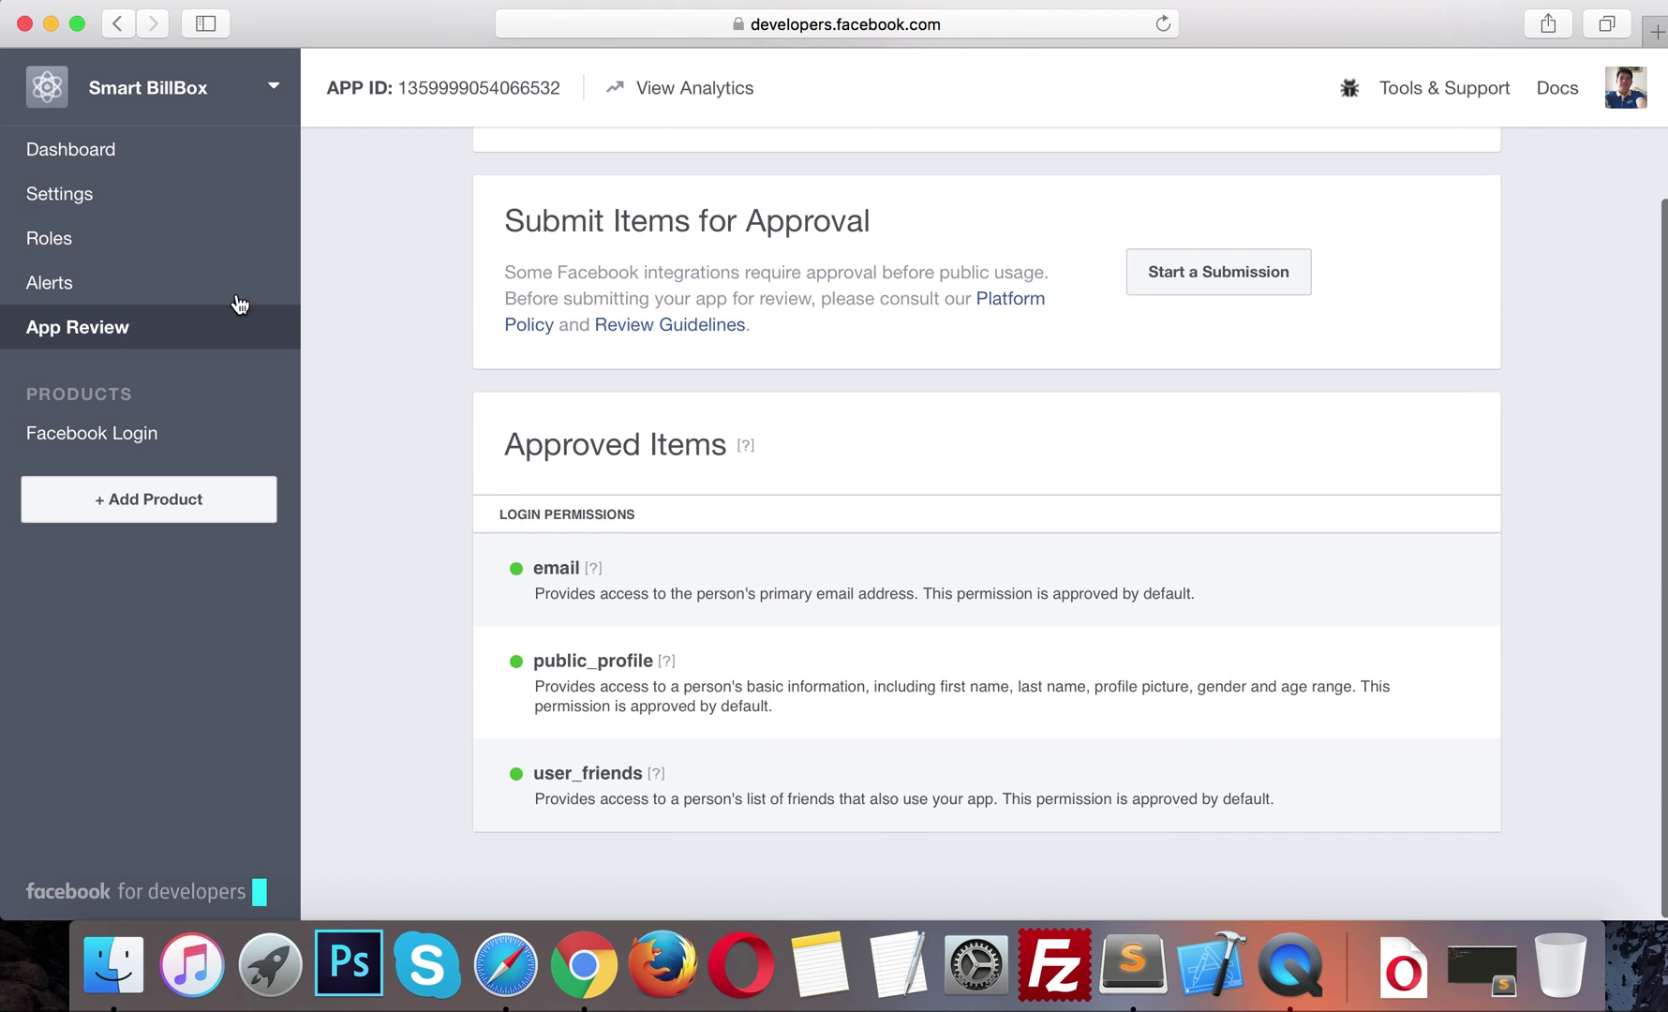
pyautogui.click(142, 147)
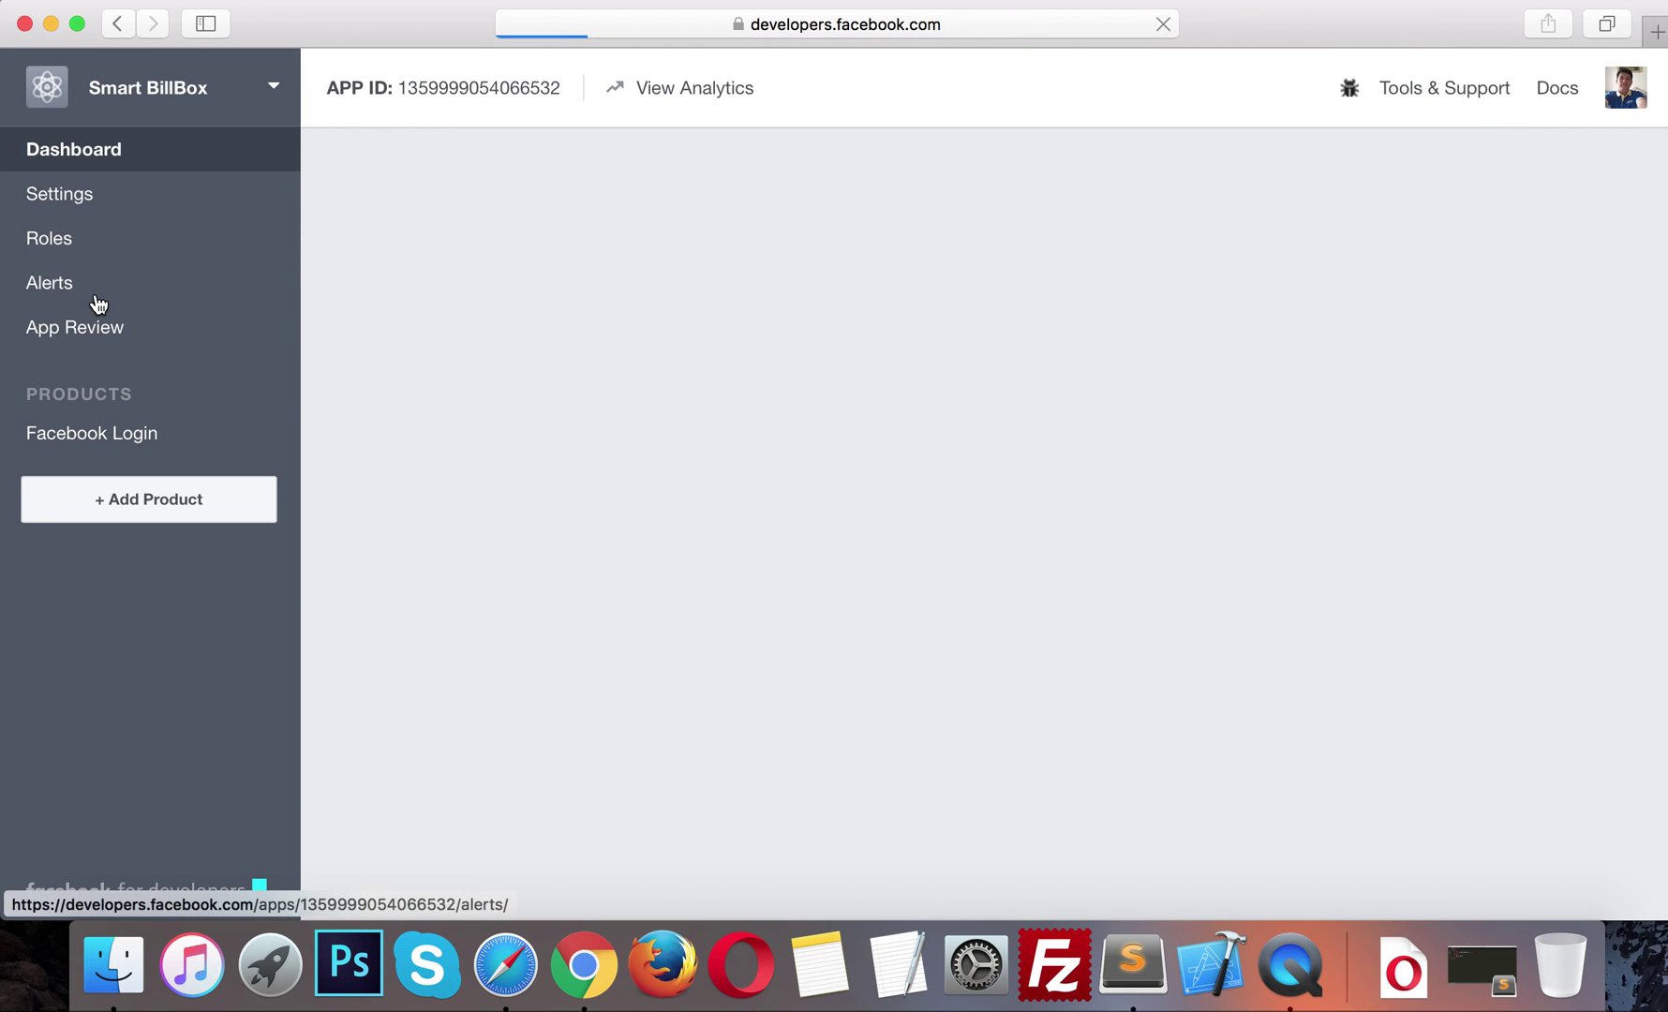
# Step: Switch to Finder and open the app folder inside Documents, checking the Desktop folder there first
pyautogui.press('super+F3')
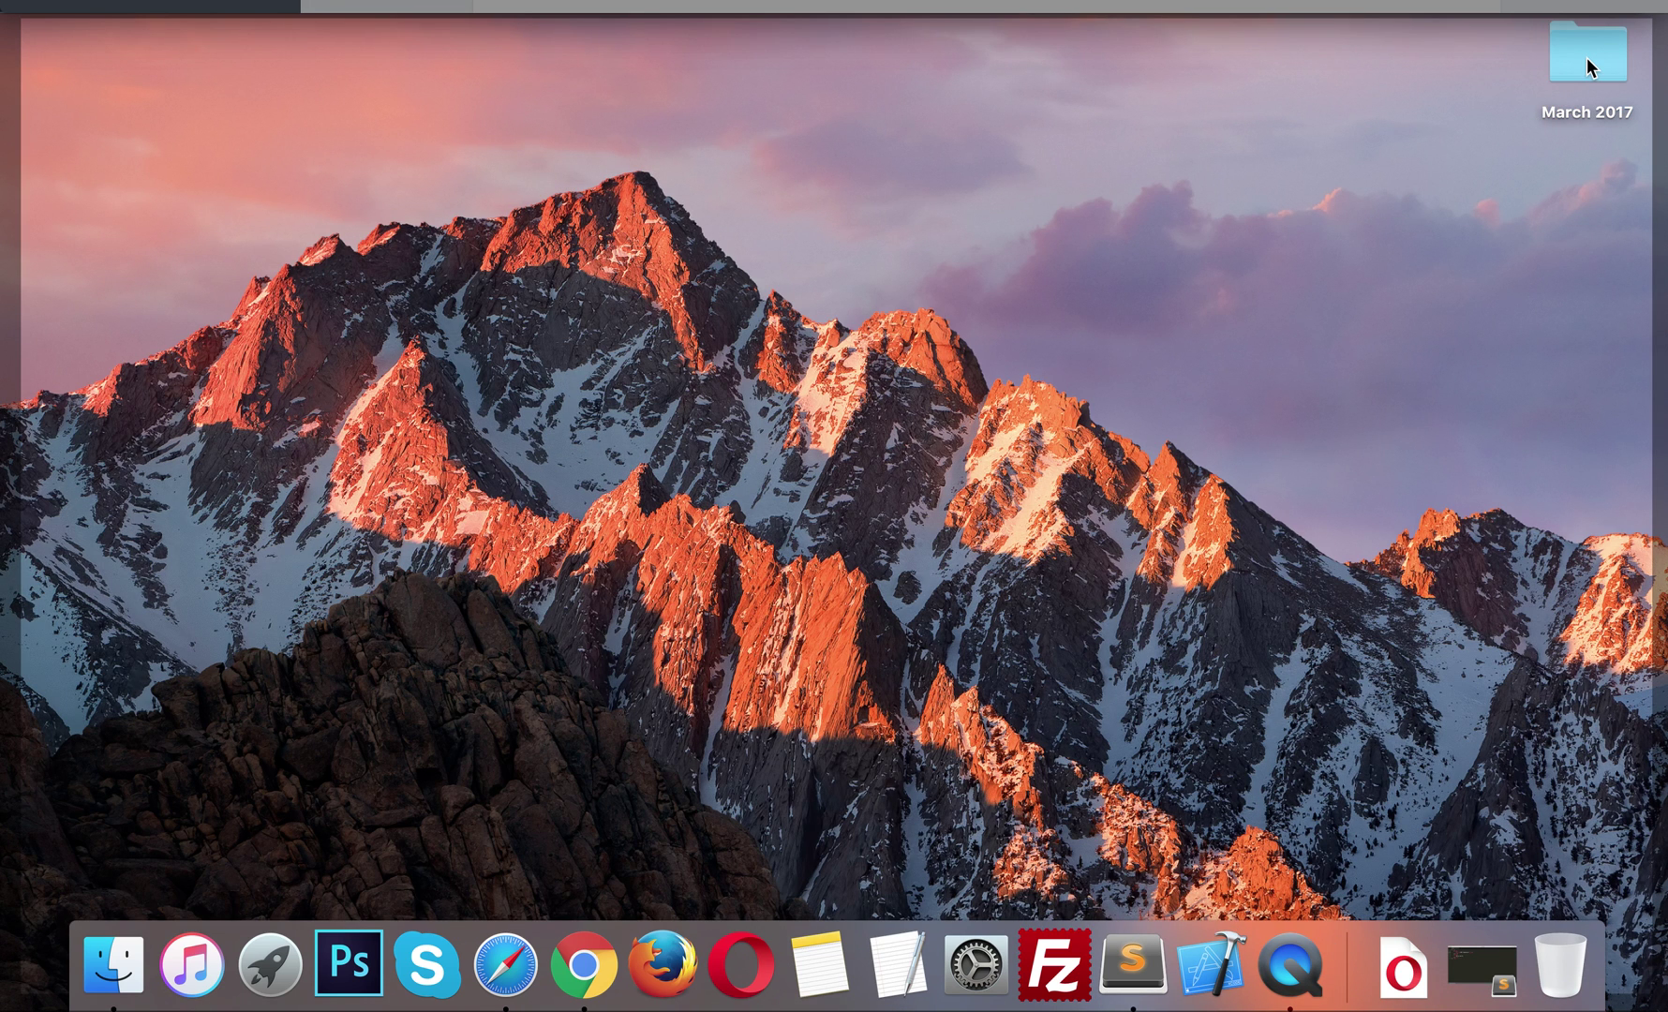
pyautogui.click(1585, 54)
pyautogui.click(1557, 974)
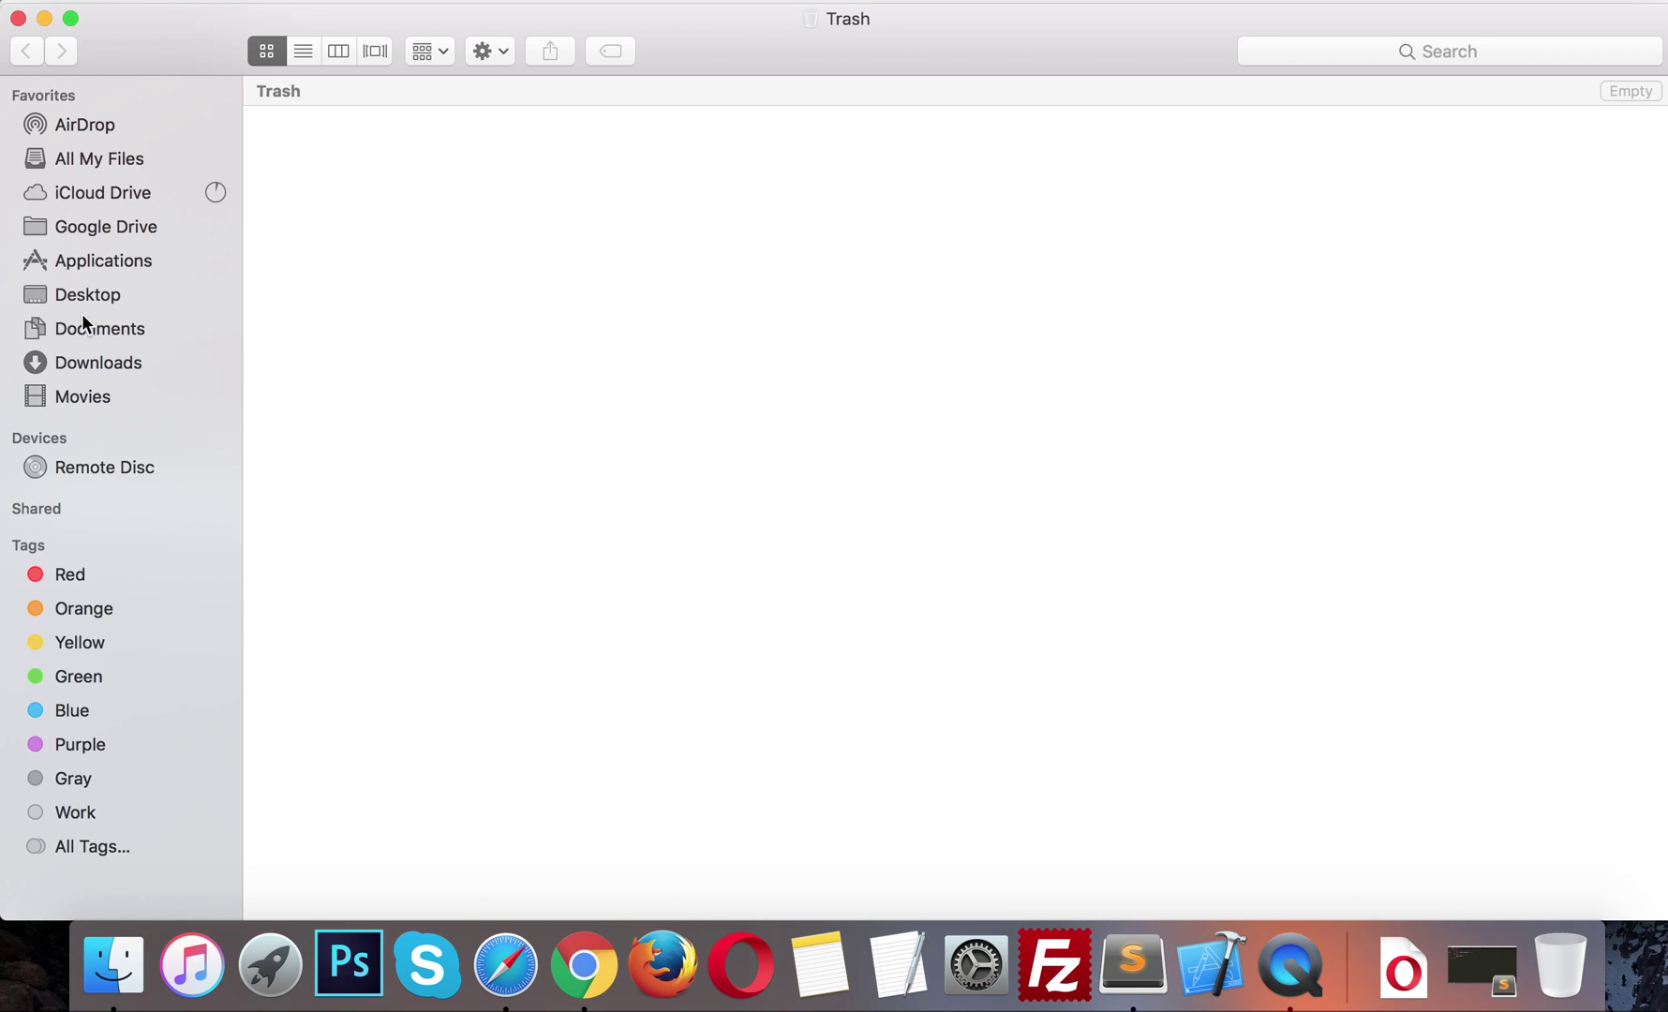
pyautogui.click(163, 328)
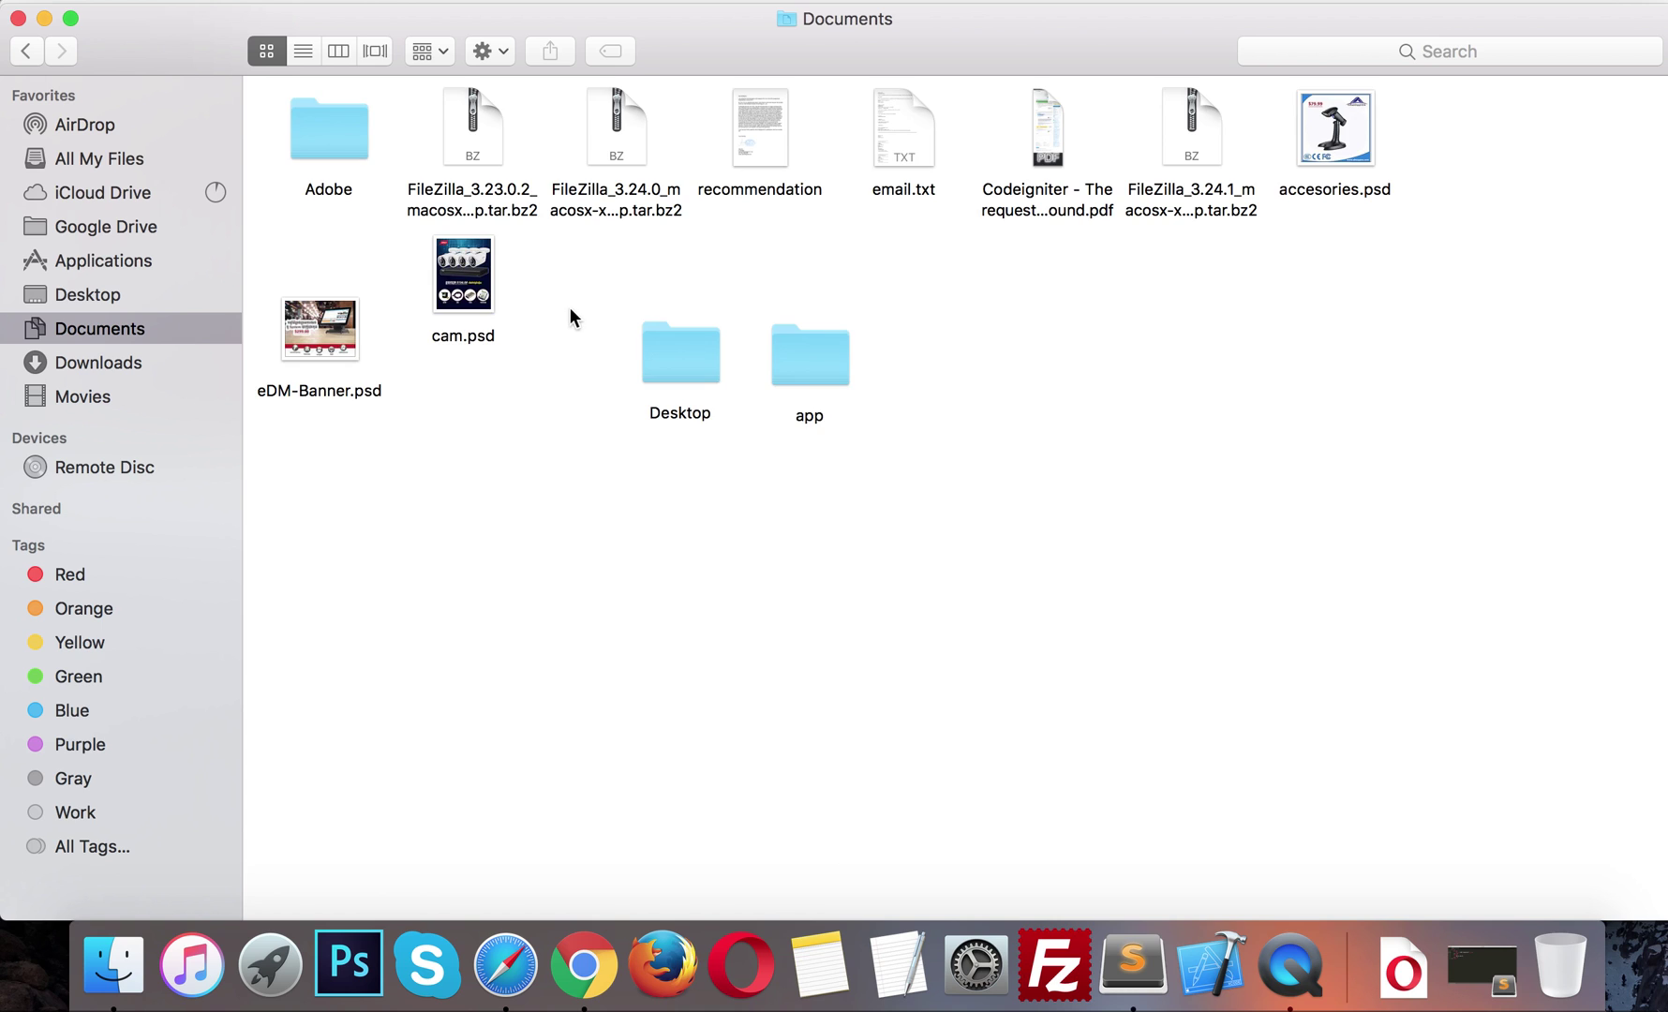
pyautogui.doubleClick(688, 380)
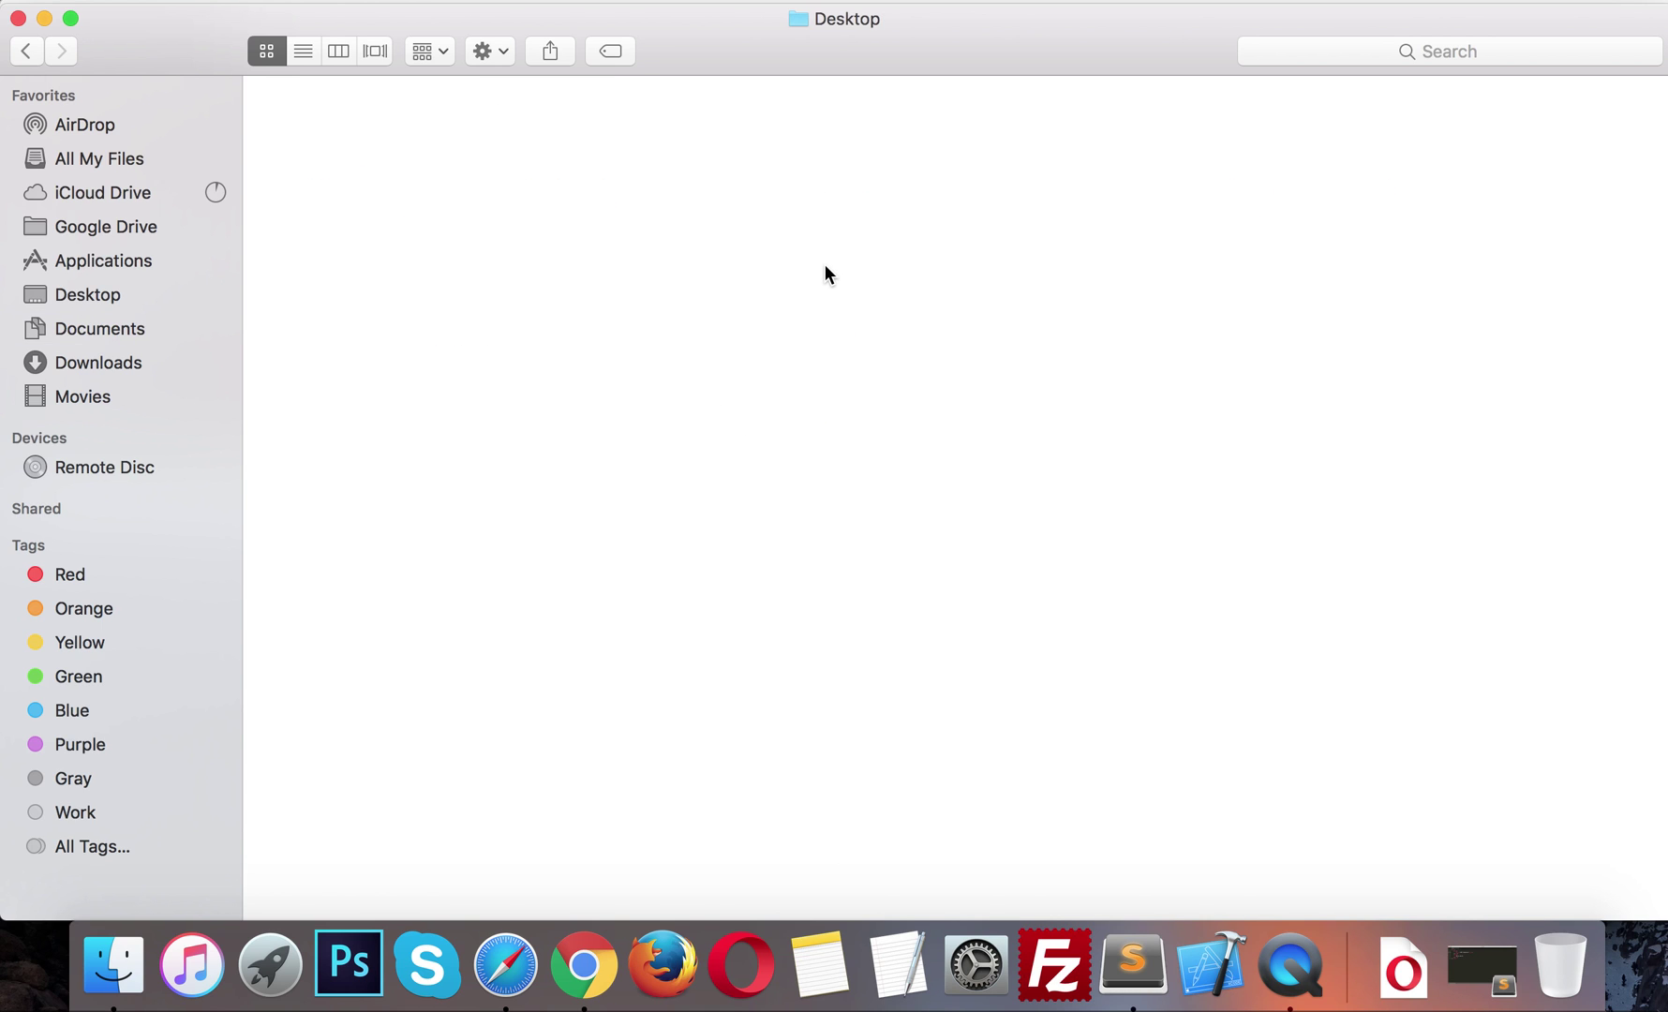
pyautogui.click(25, 51)
pyautogui.doubleClick(795, 351)
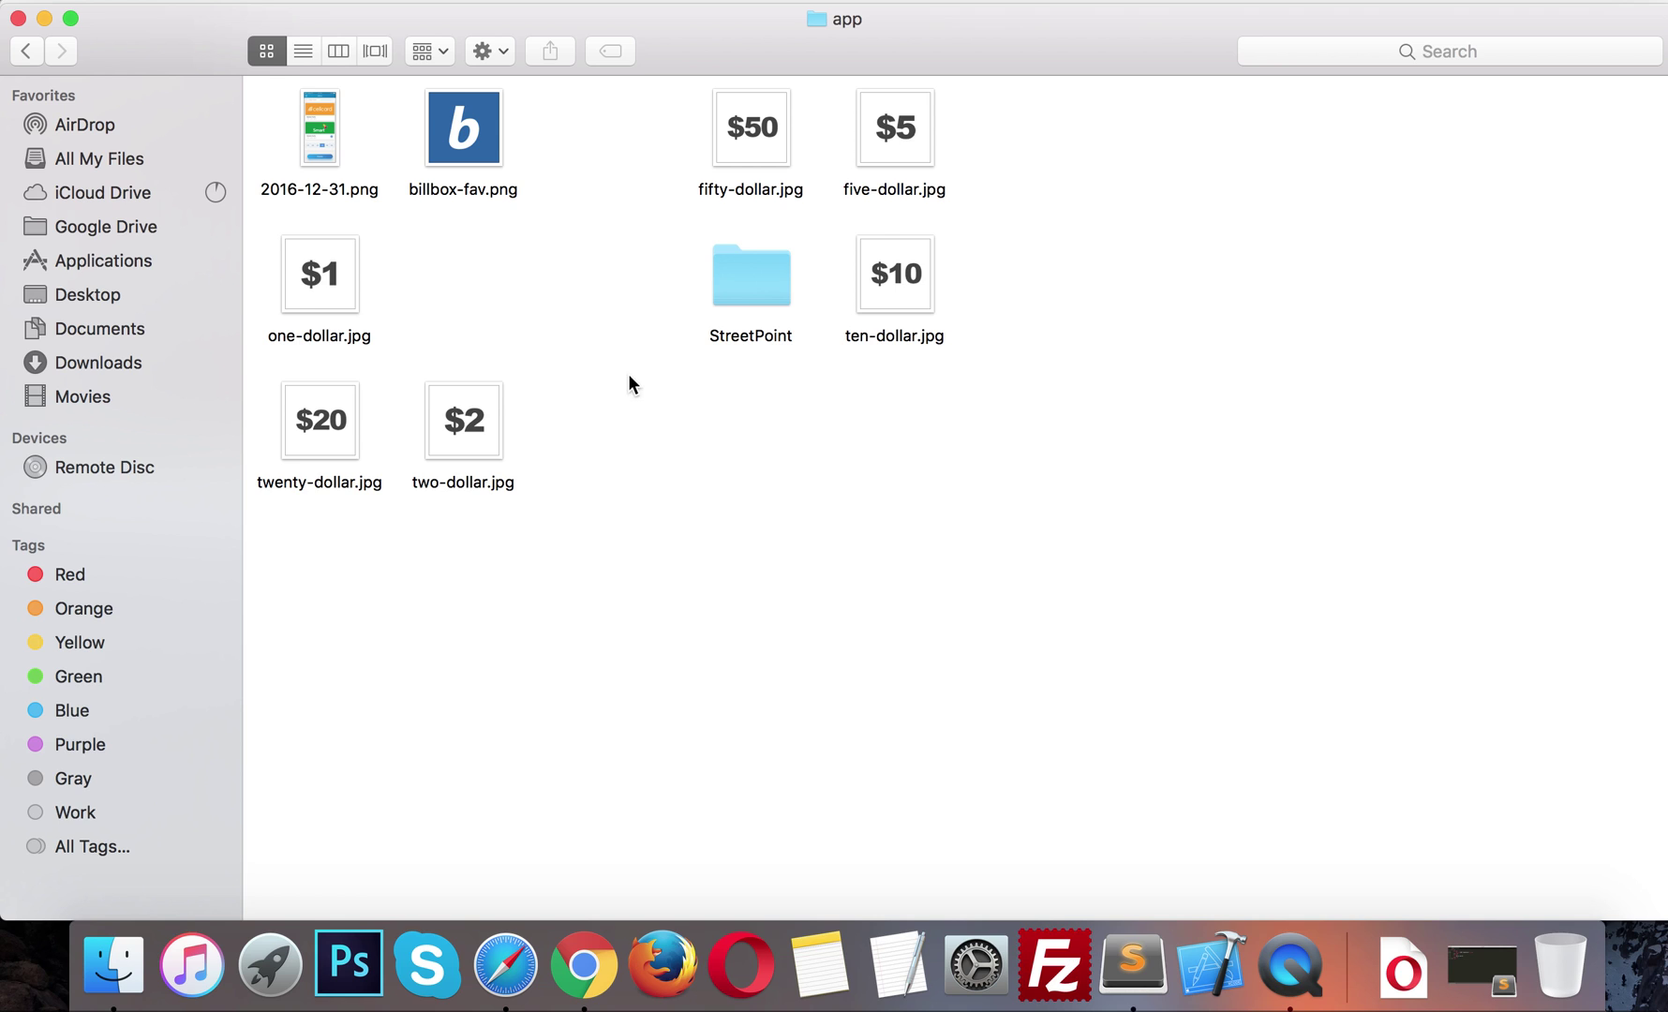
# Step: Check the image dimensions of billbox-fav.png in its file info and close the info window
pyautogui.rightClick(497, 188)
pyautogui.click(558, 255)
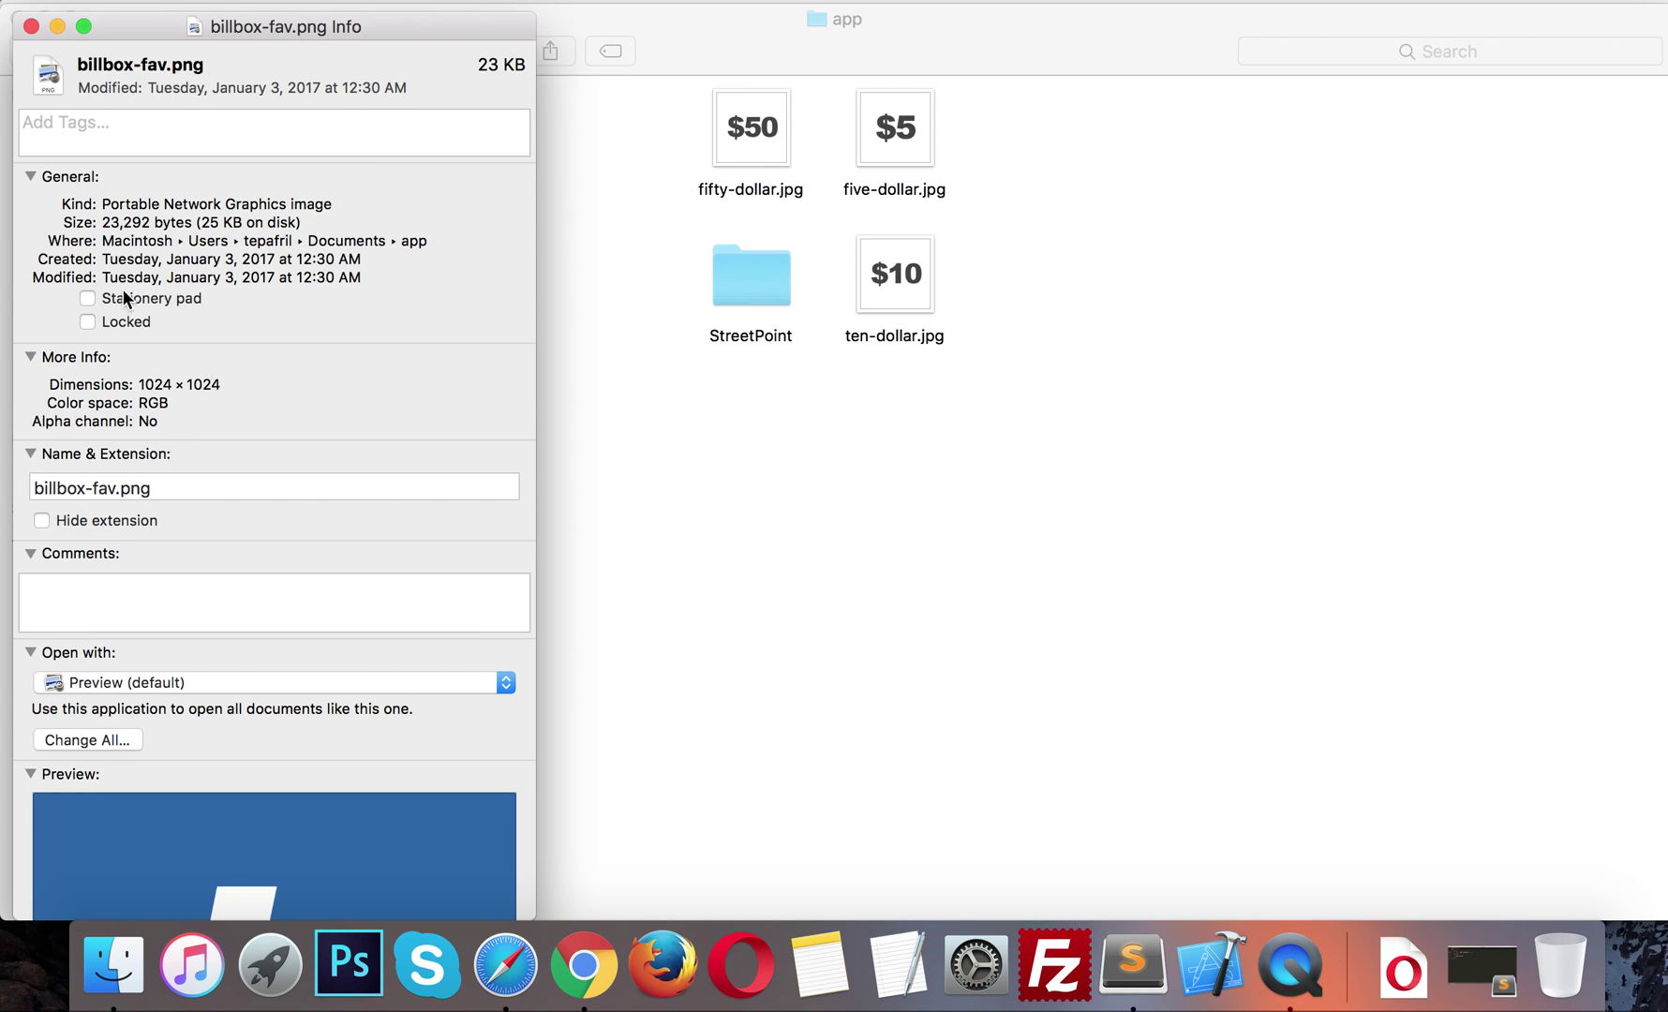
pyautogui.click(31, 27)
# Step: Switch to Safari and open the image chooser for the app icon in the Smart BillBox app's settings
pyautogui.click(506, 965)
pyautogui.scroll(-5, 803, 608)
pyautogui.click(97, 212)
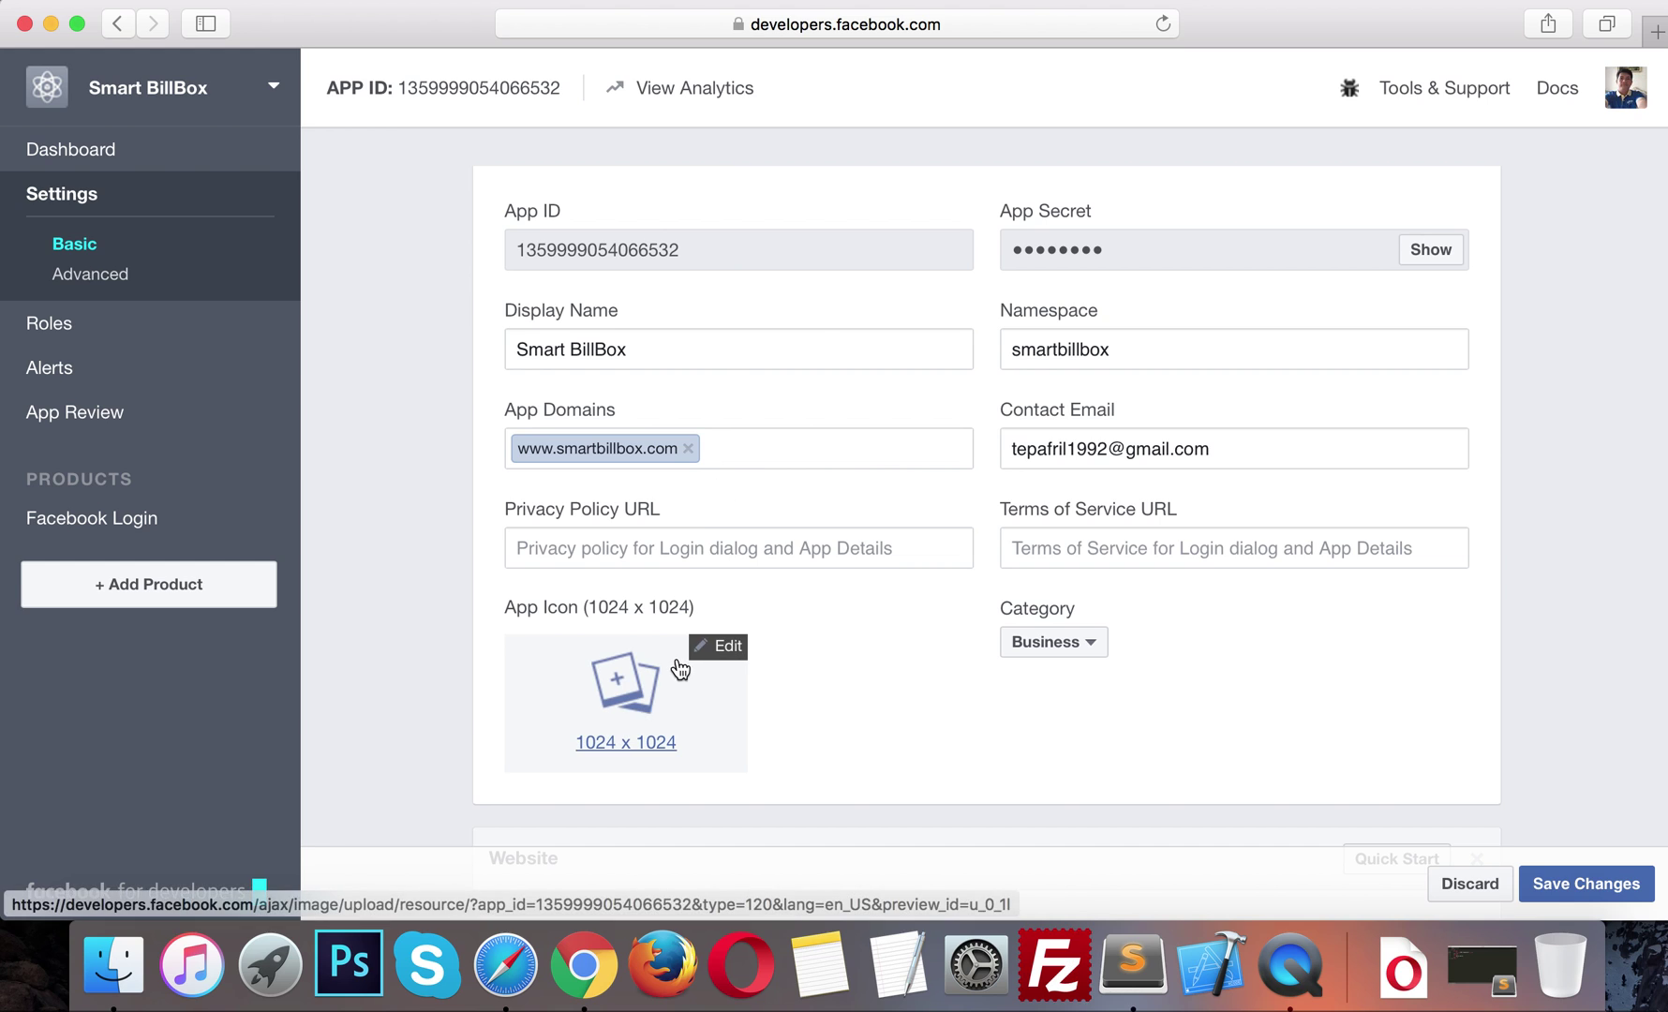
pyautogui.click(680, 669)
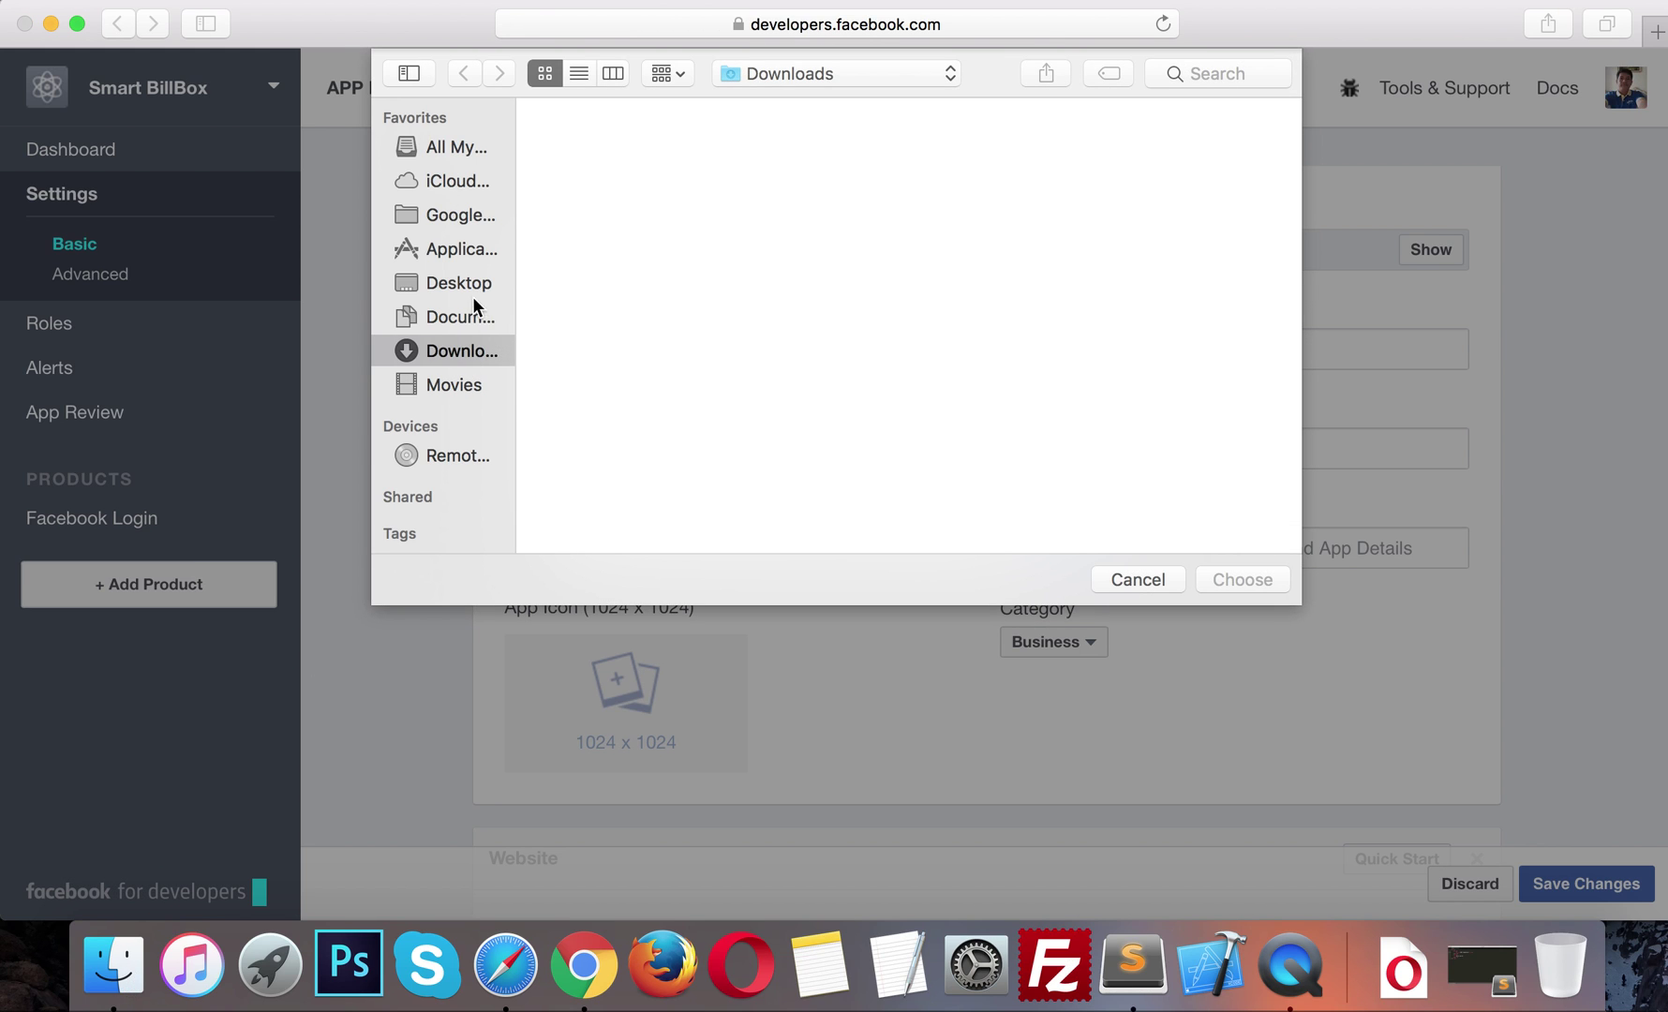
# Step: Look through the Desktop folder inside Documents for the icon image
pyautogui.click(469, 315)
pyautogui.doubleClick(638, 302)
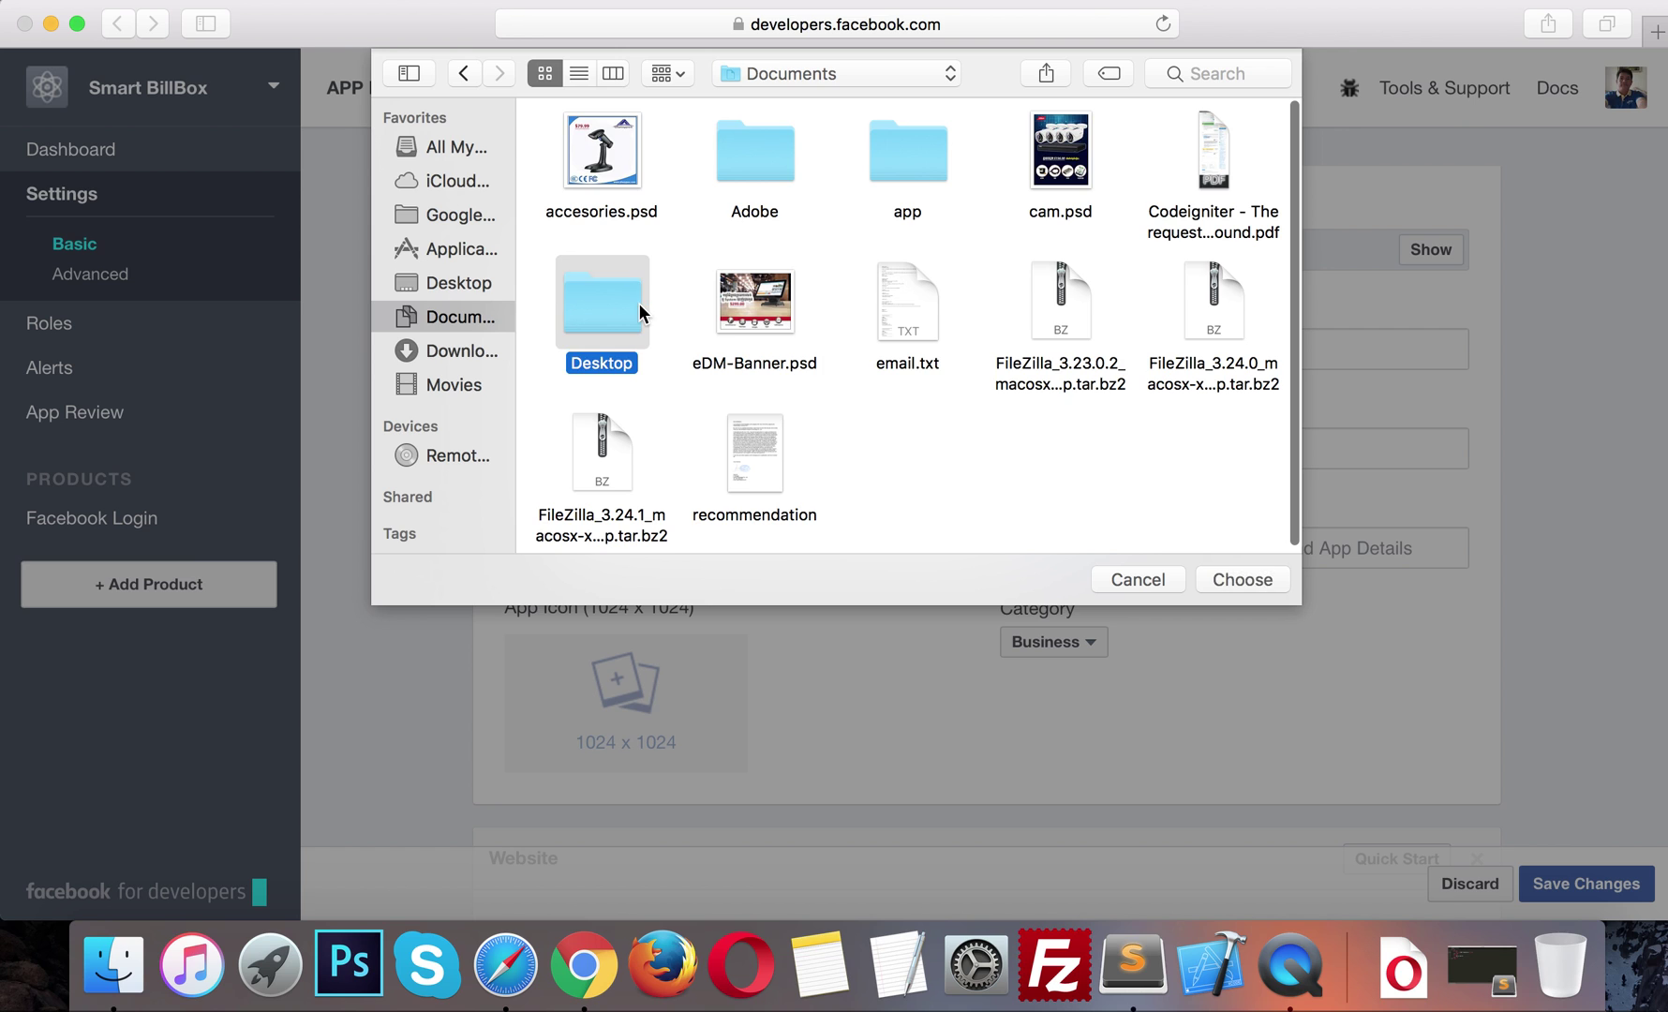
pyautogui.scroll(-2, 1028, 393)
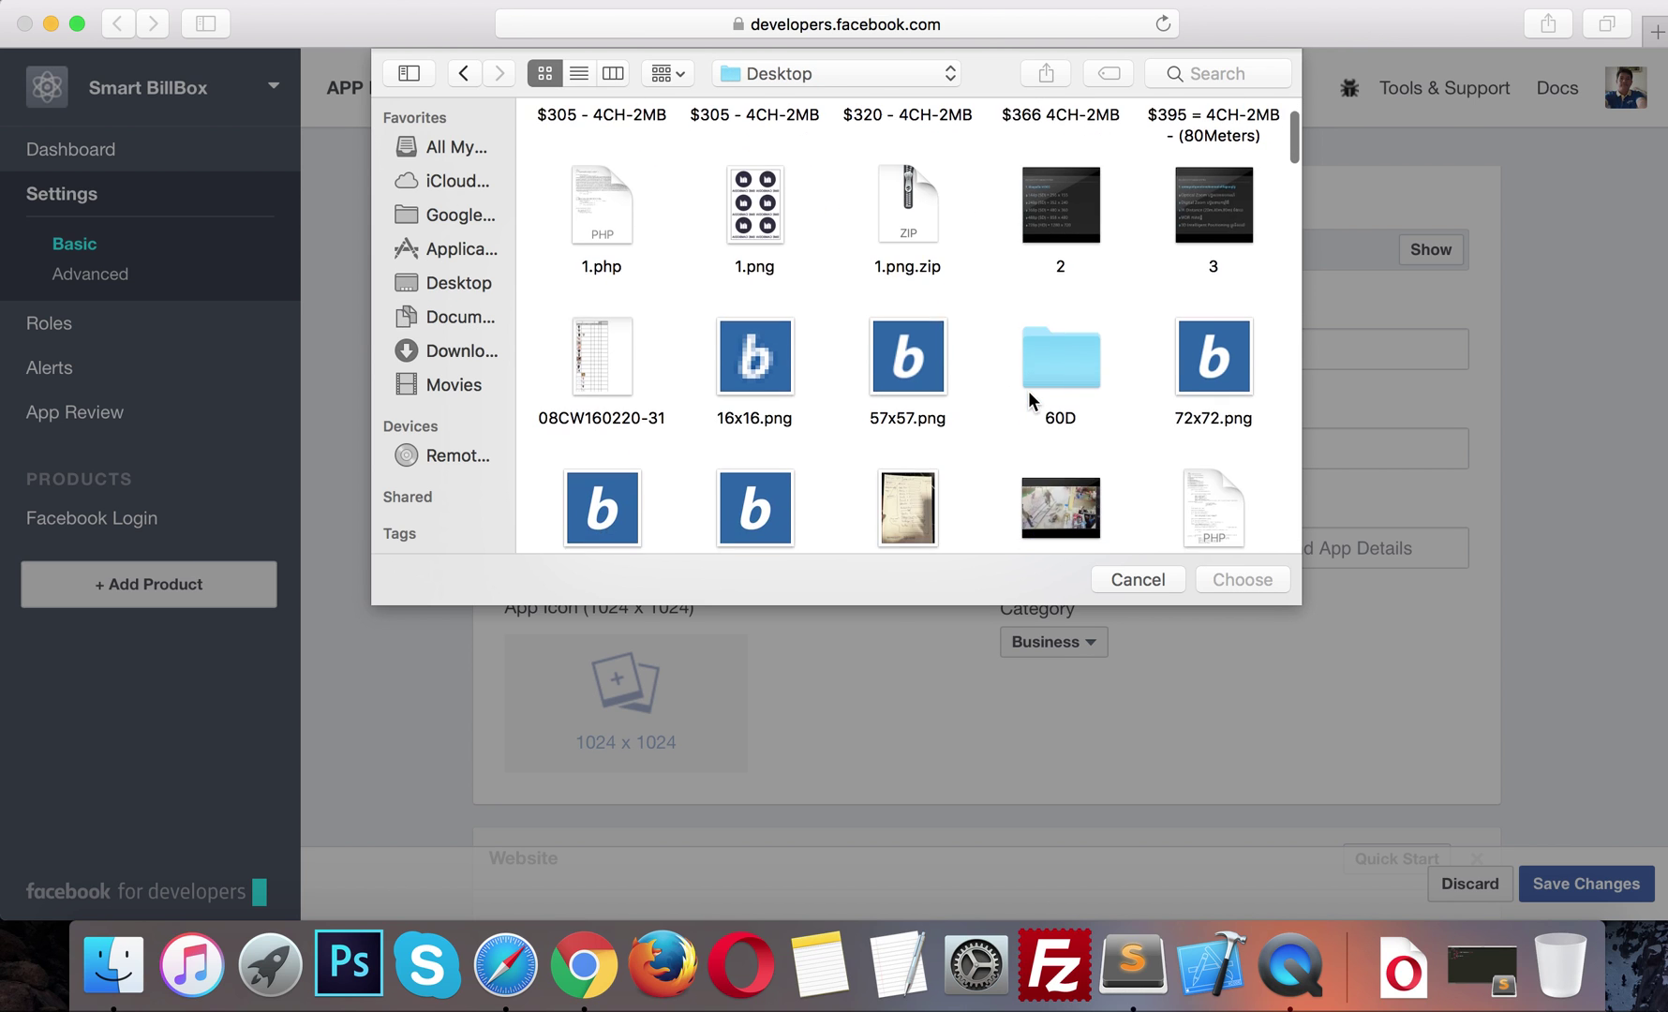
pyautogui.scroll(-3, 1028, 390)
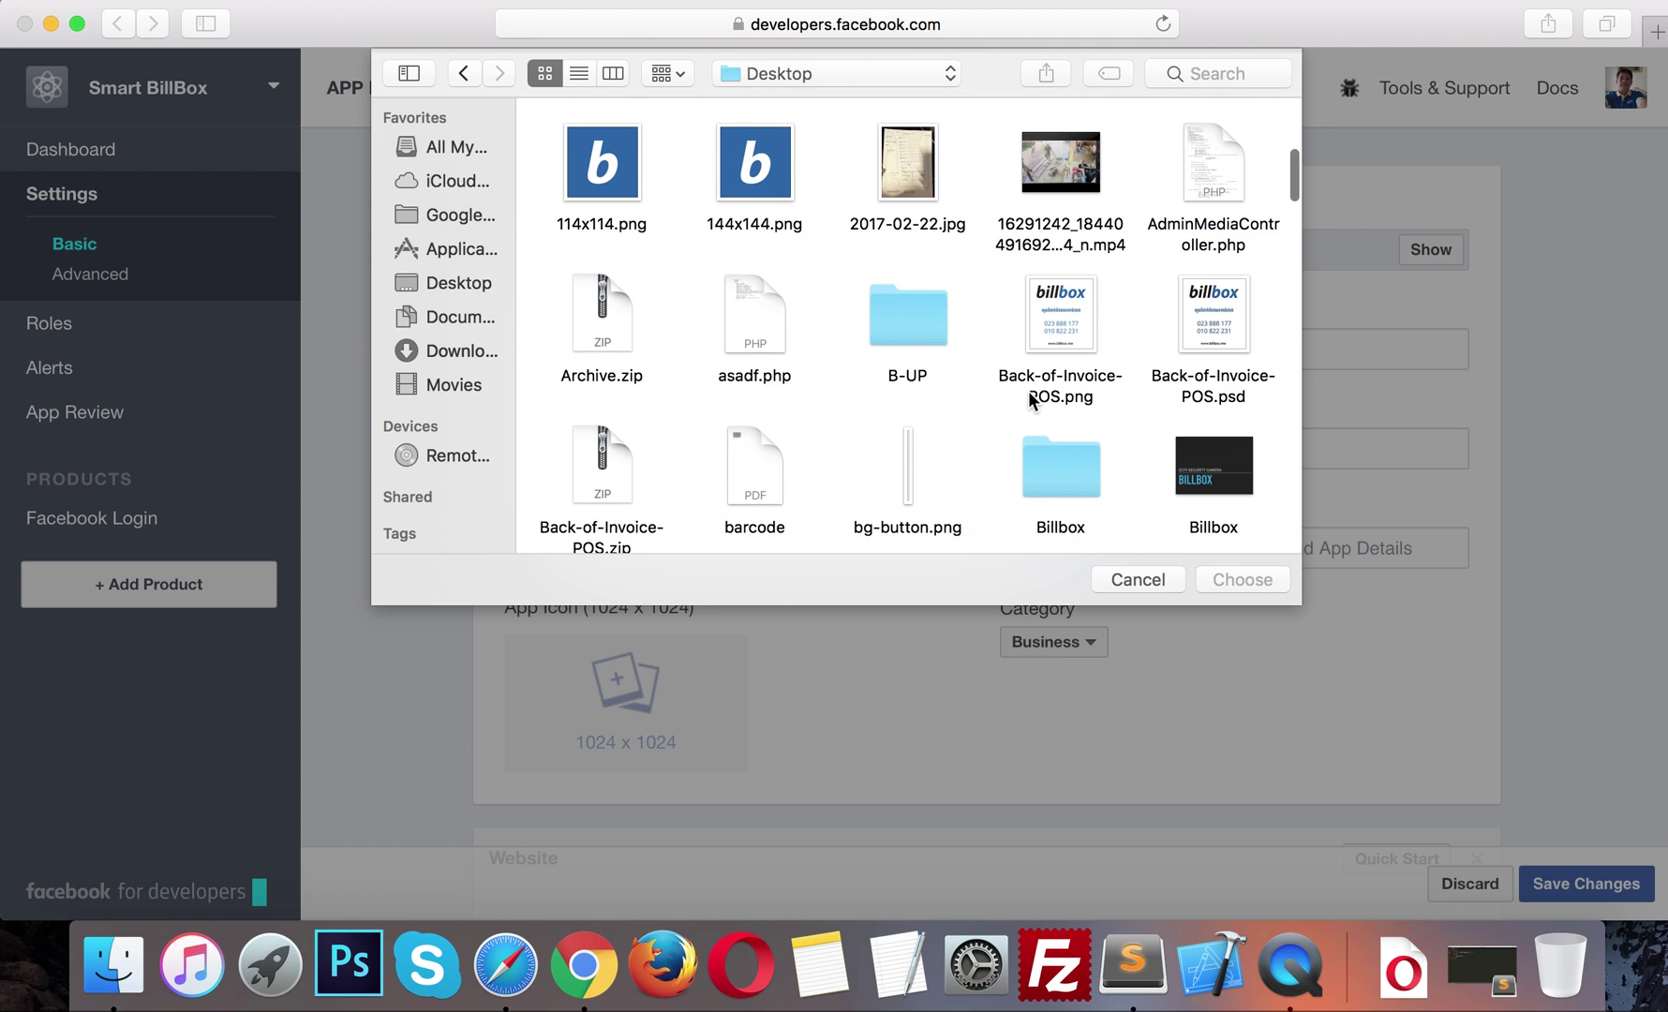
pyautogui.scroll(-5, 1073, 443)
pyautogui.scroll(-5, 1079, 450)
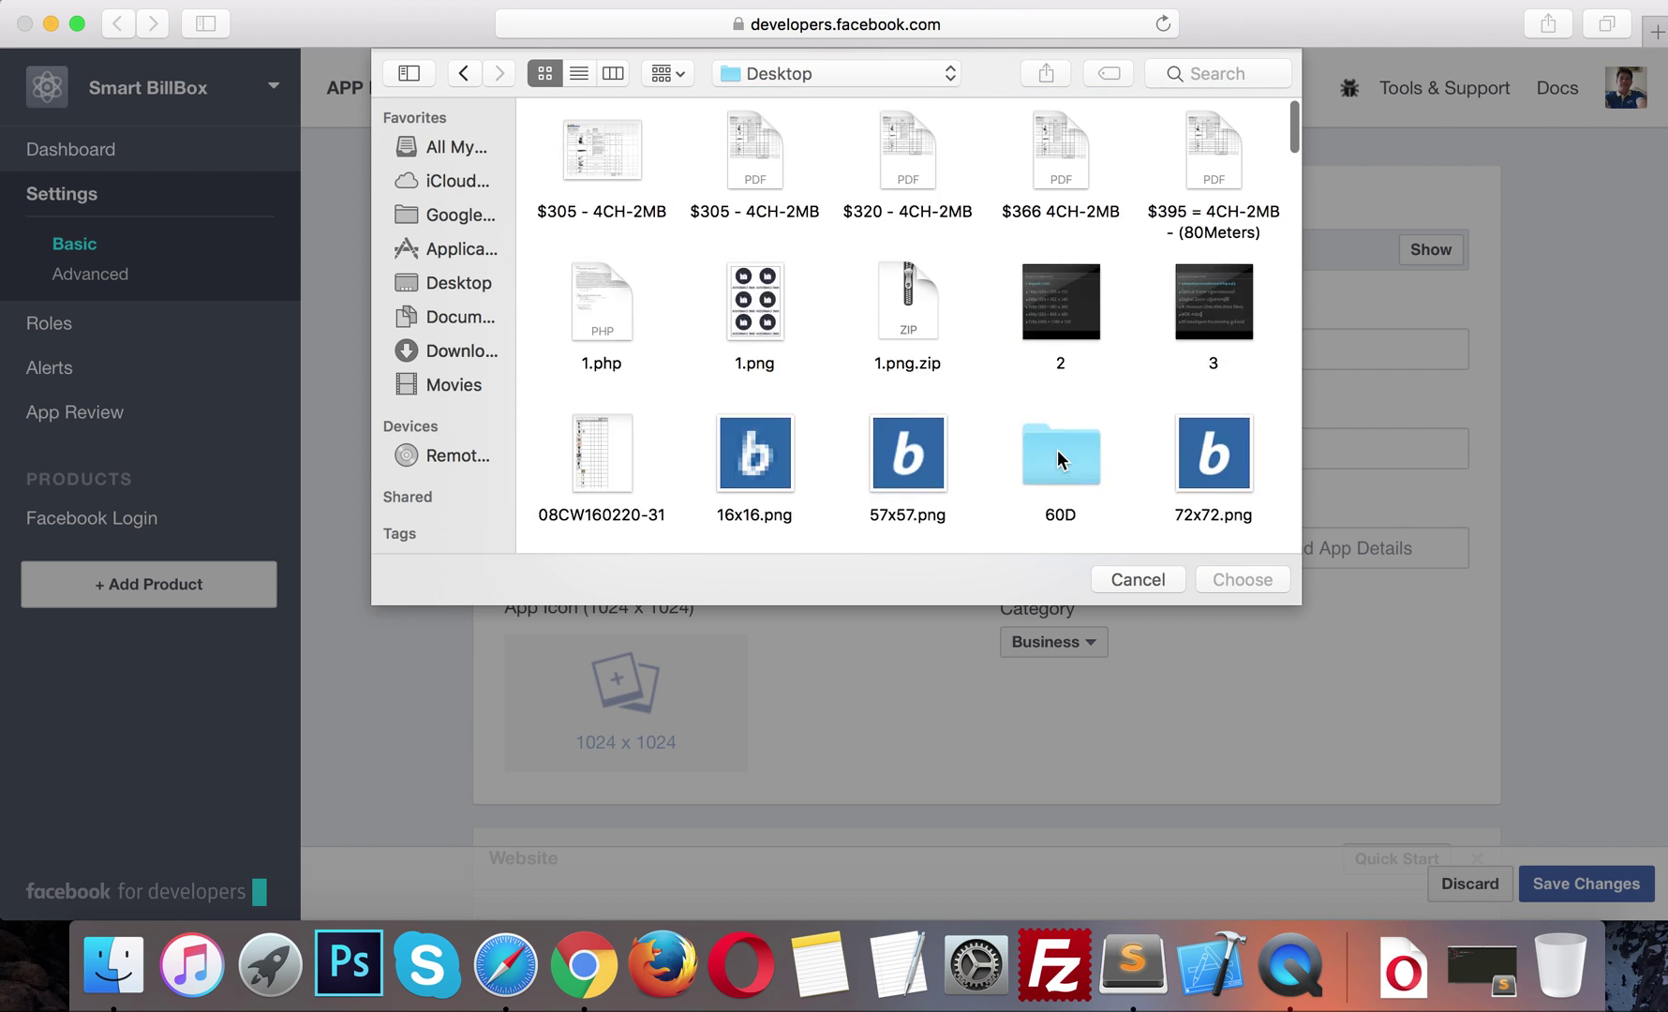
pyautogui.press('a')
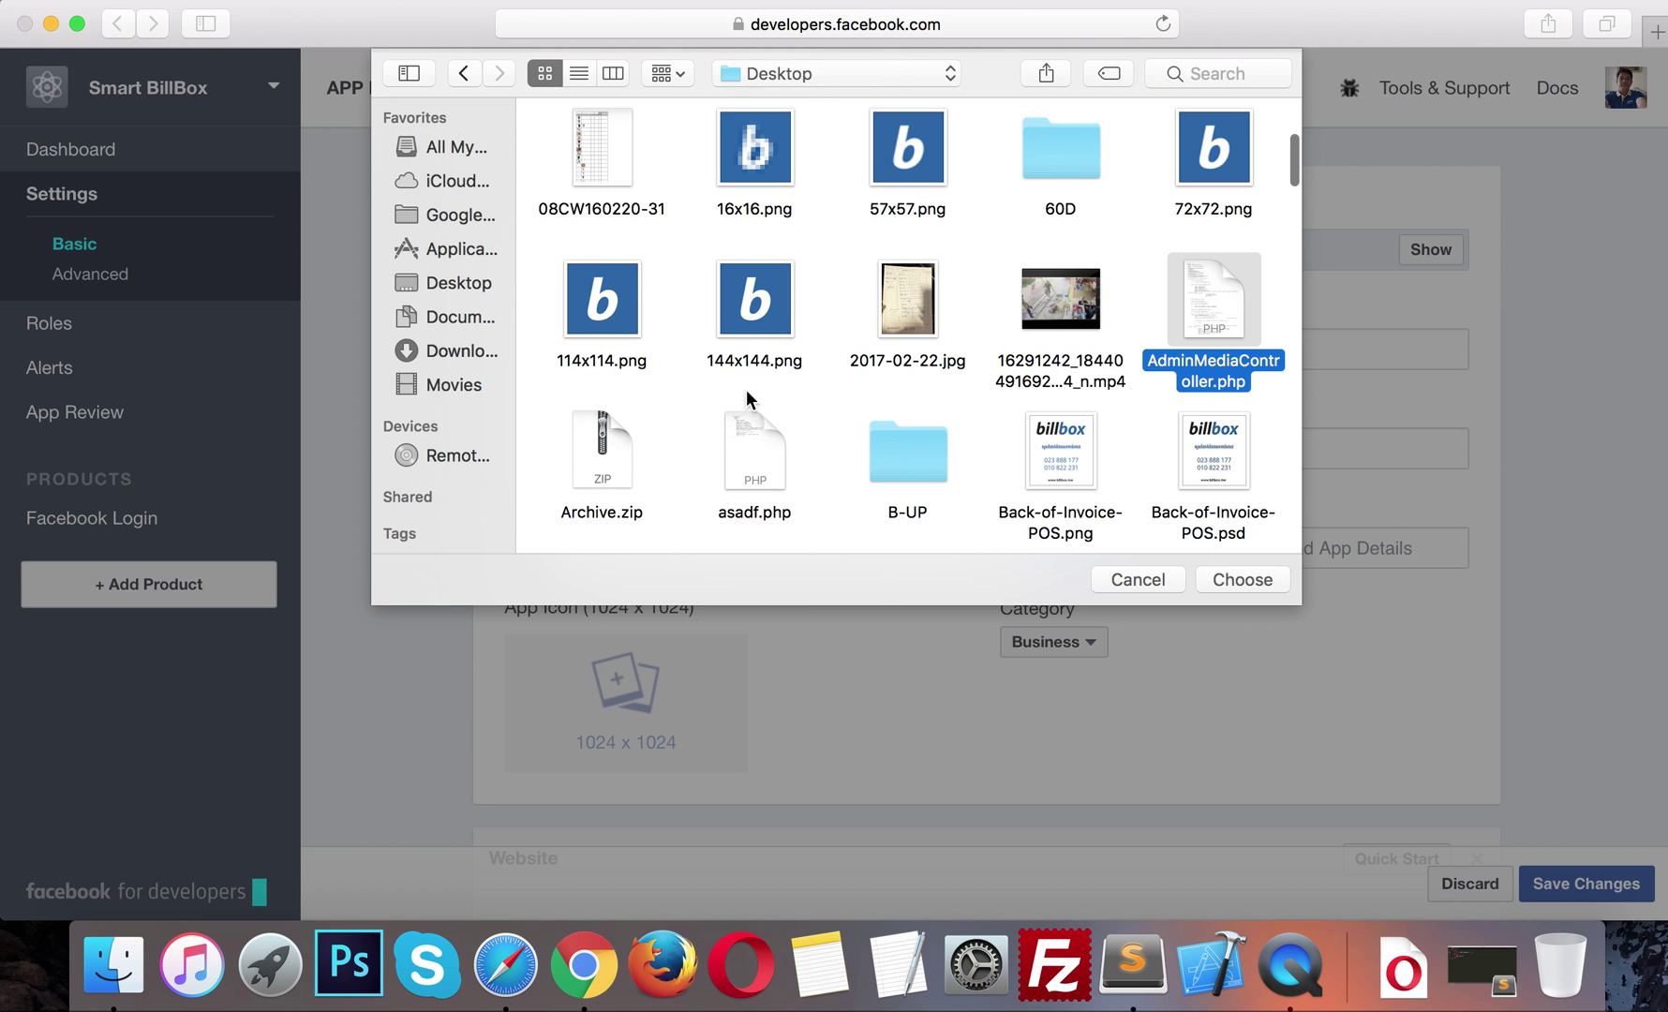
# Step: Upload billbox-fav.png from the app folder inside Documents as the app icon and save the changes
pyautogui.click(461, 319)
pyautogui.click(918, 153)
pyautogui.doubleClick(917, 150)
pyautogui.click(759, 154)
pyautogui.click(1243, 579)
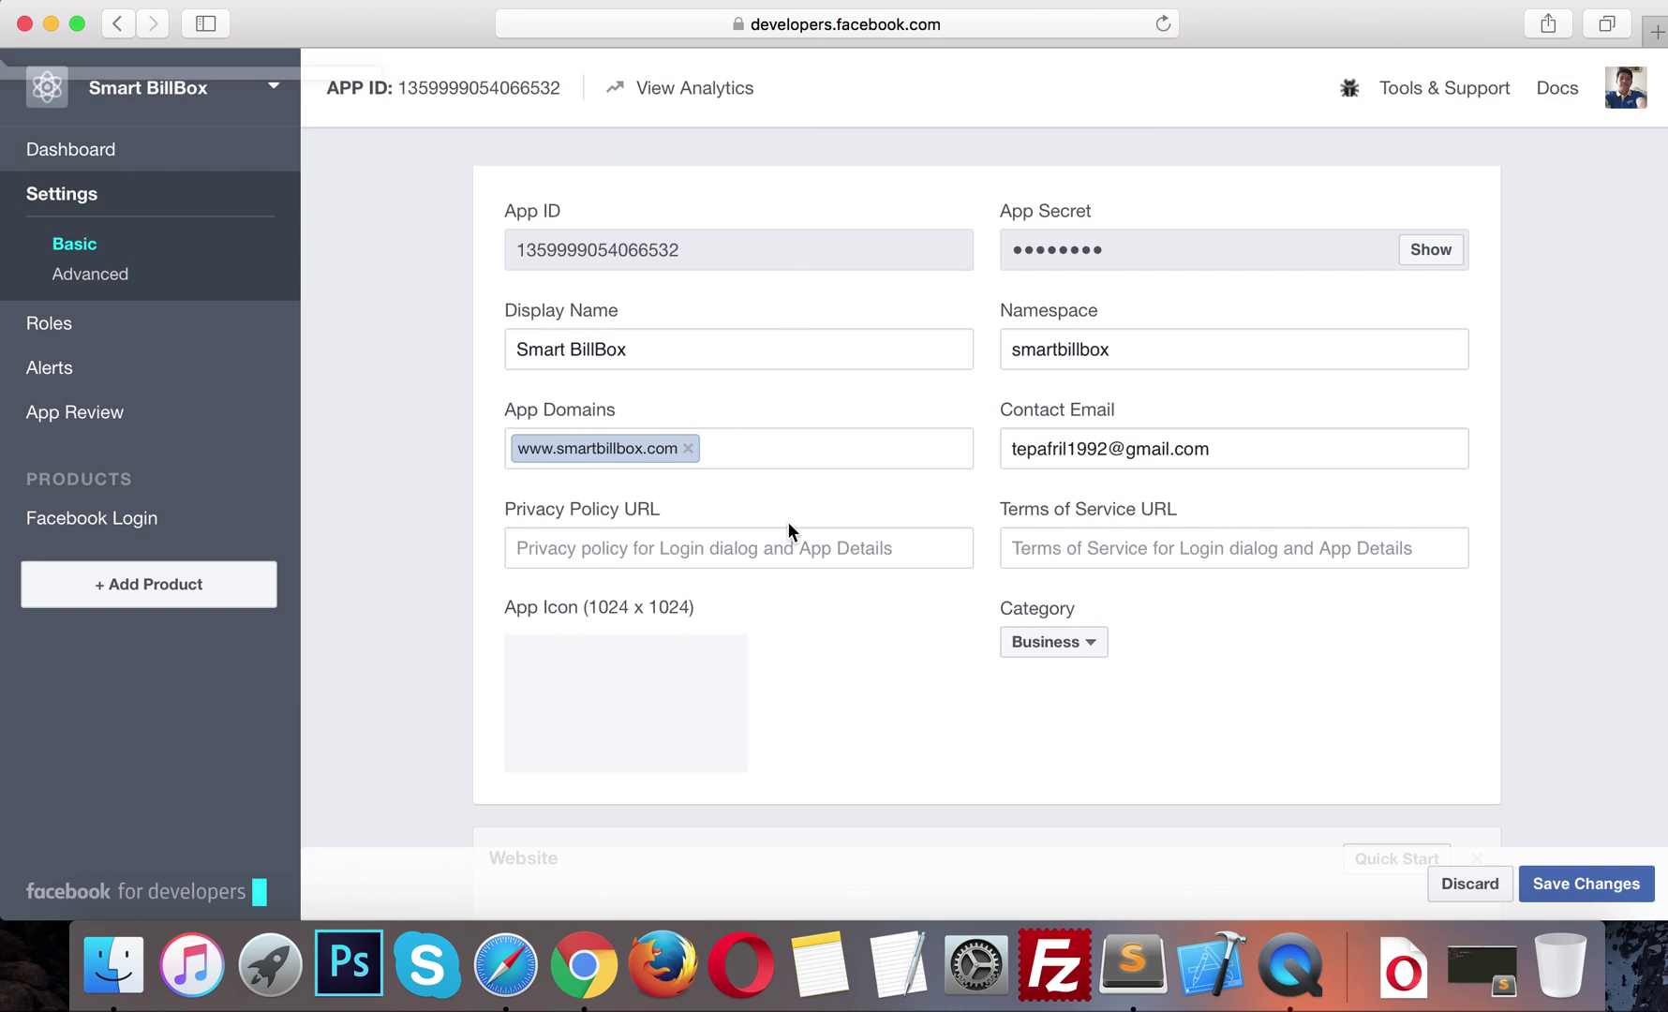
pyautogui.click(1585, 884)
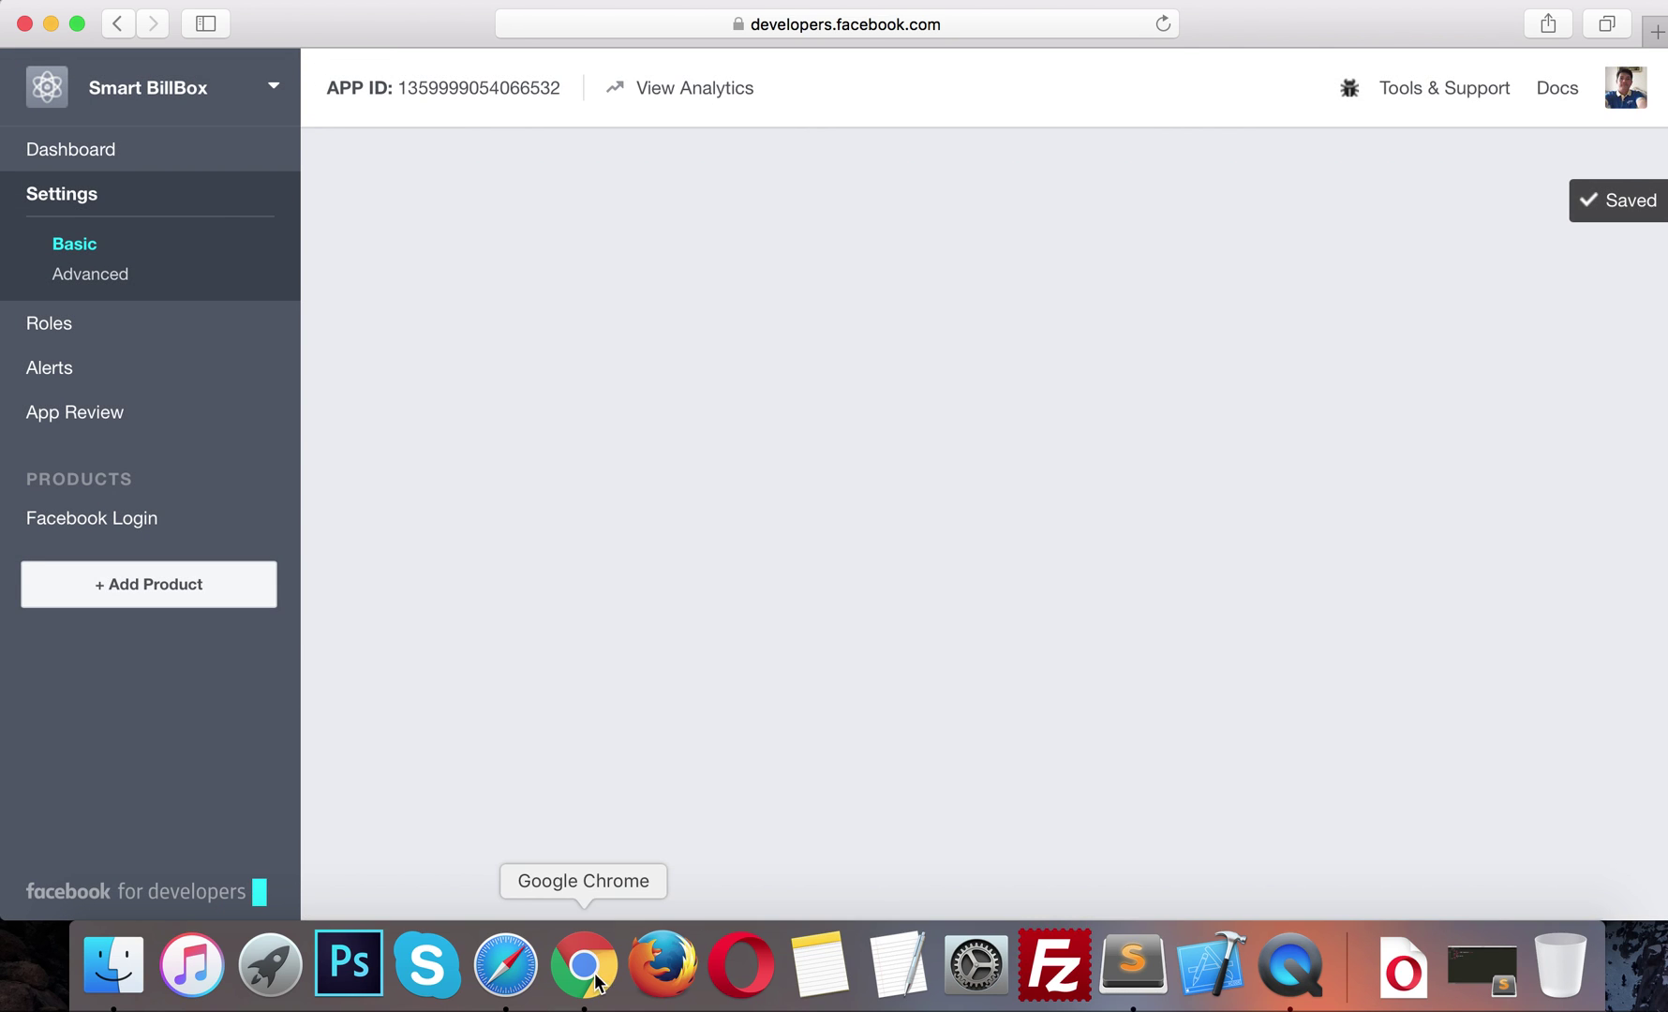
# Step: Switch to Chrome and open the page for adding new plugins in the Smart Billbox WordPress admin
pyautogui.click(584, 965)
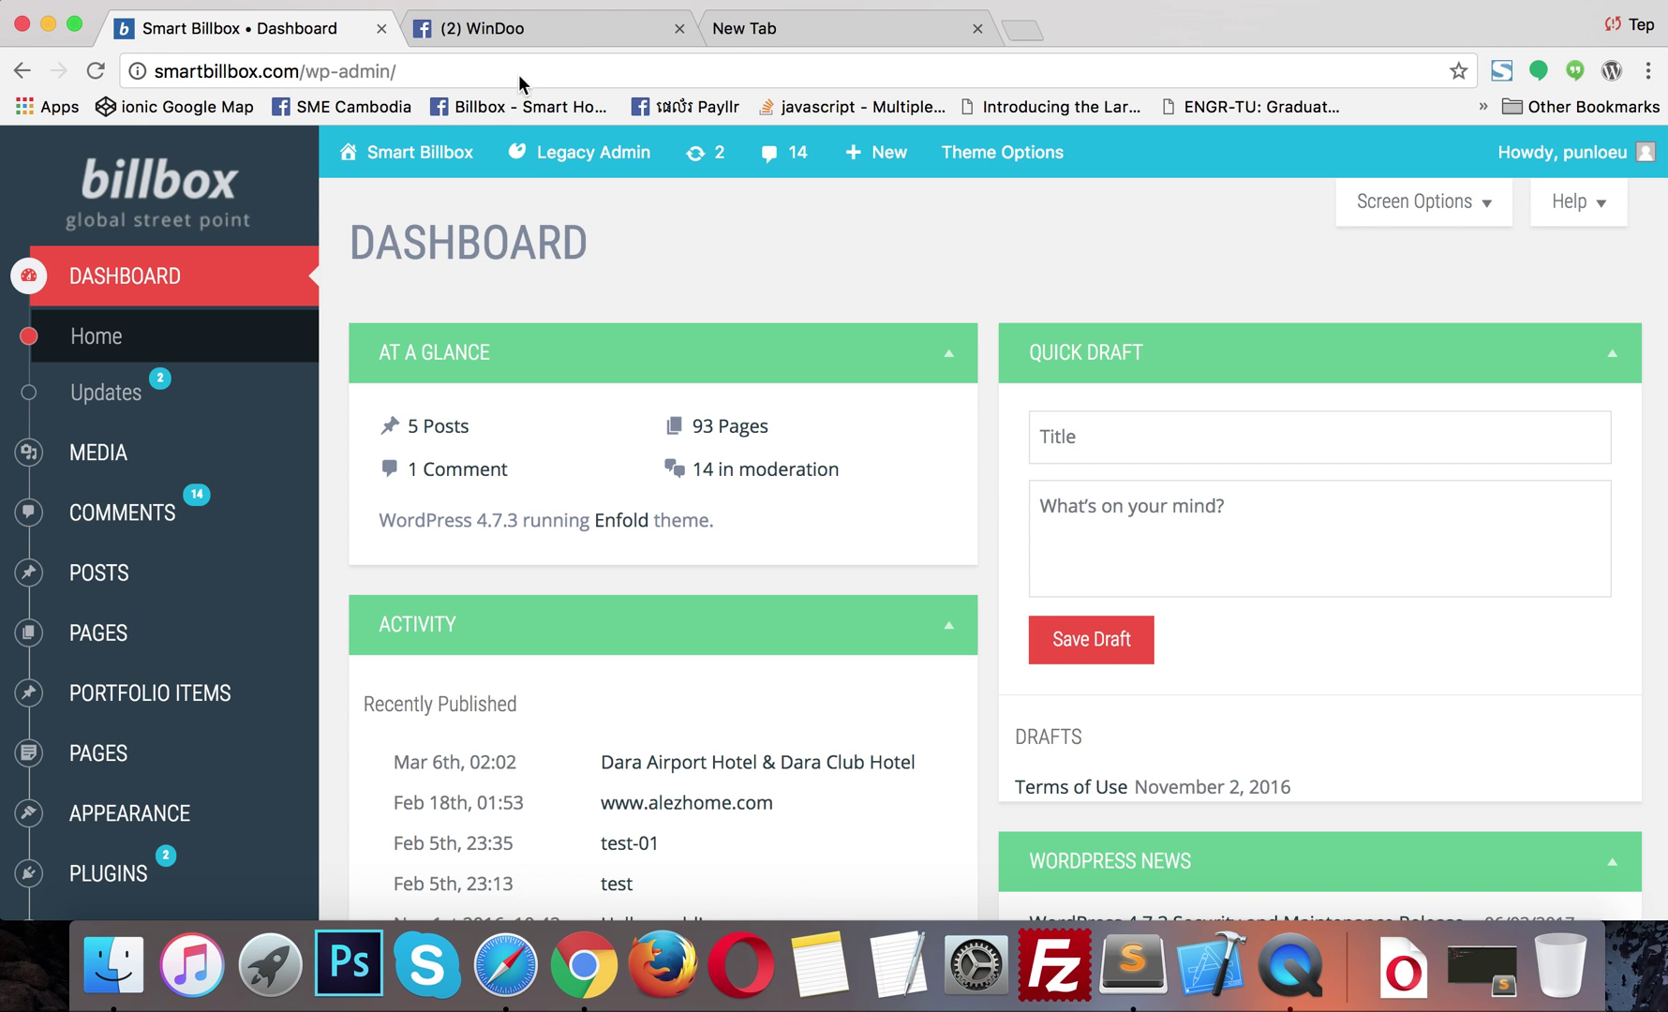
pyautogui.scroll(-5, 112, 609)
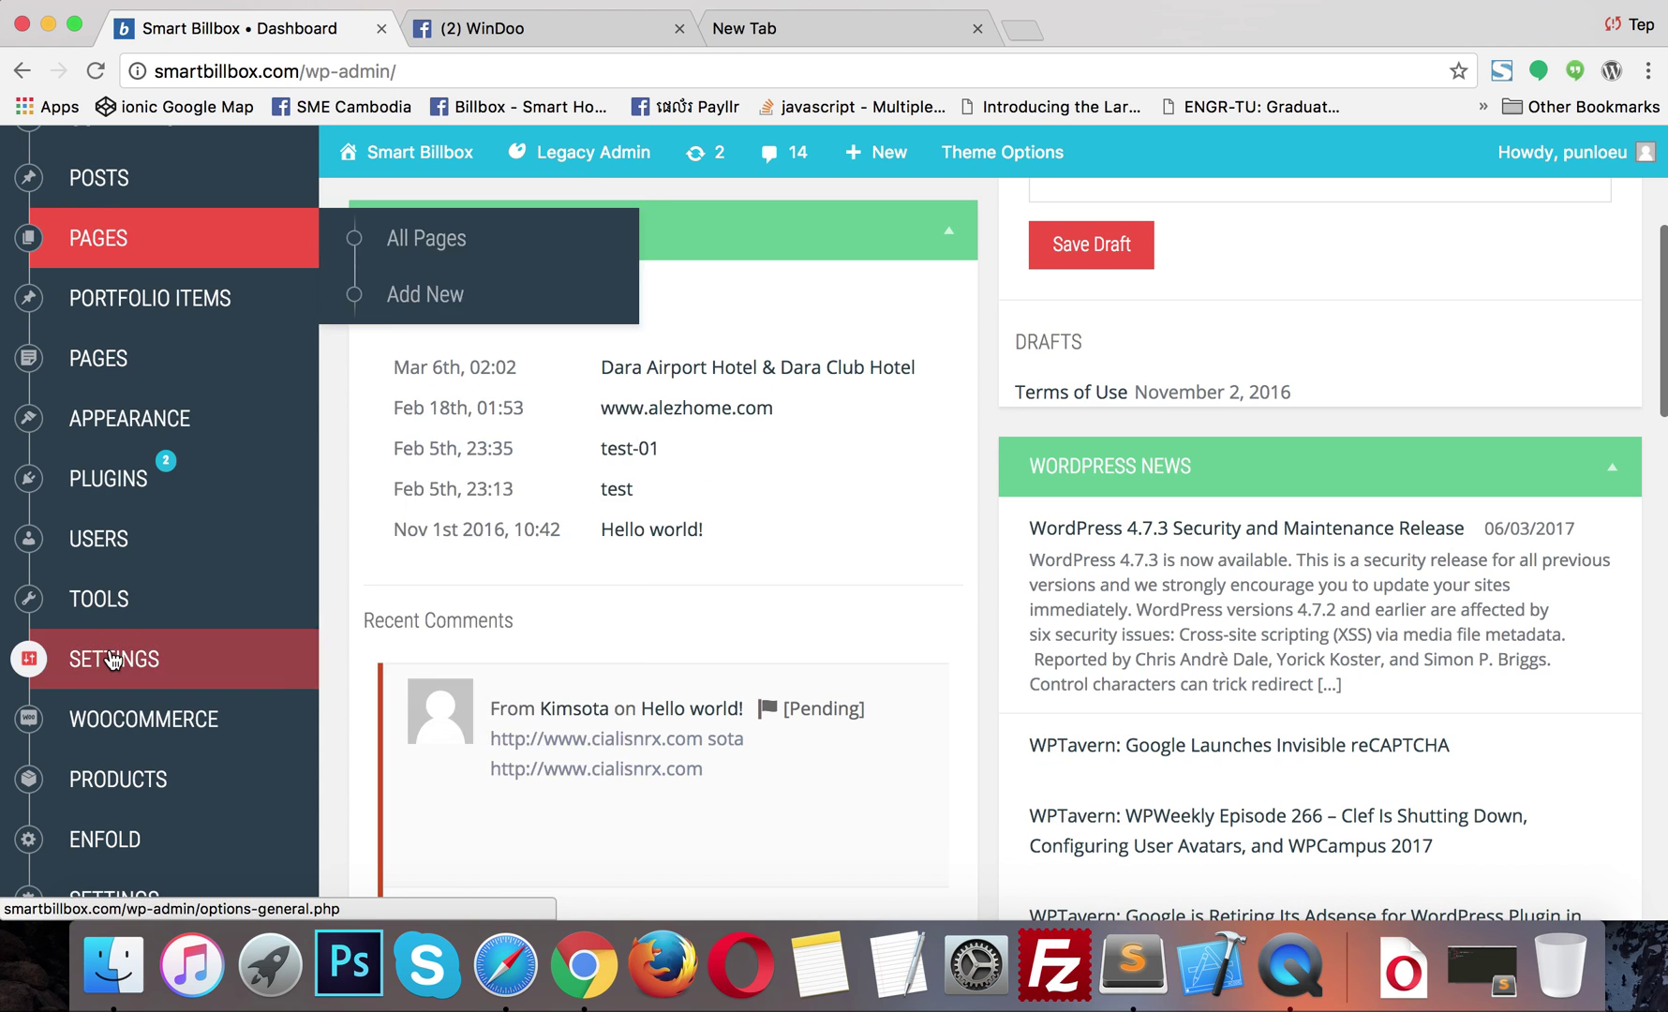
pyautogui.moveTo(120, 662)
pyautogui.scroll(-2, 120, 662)
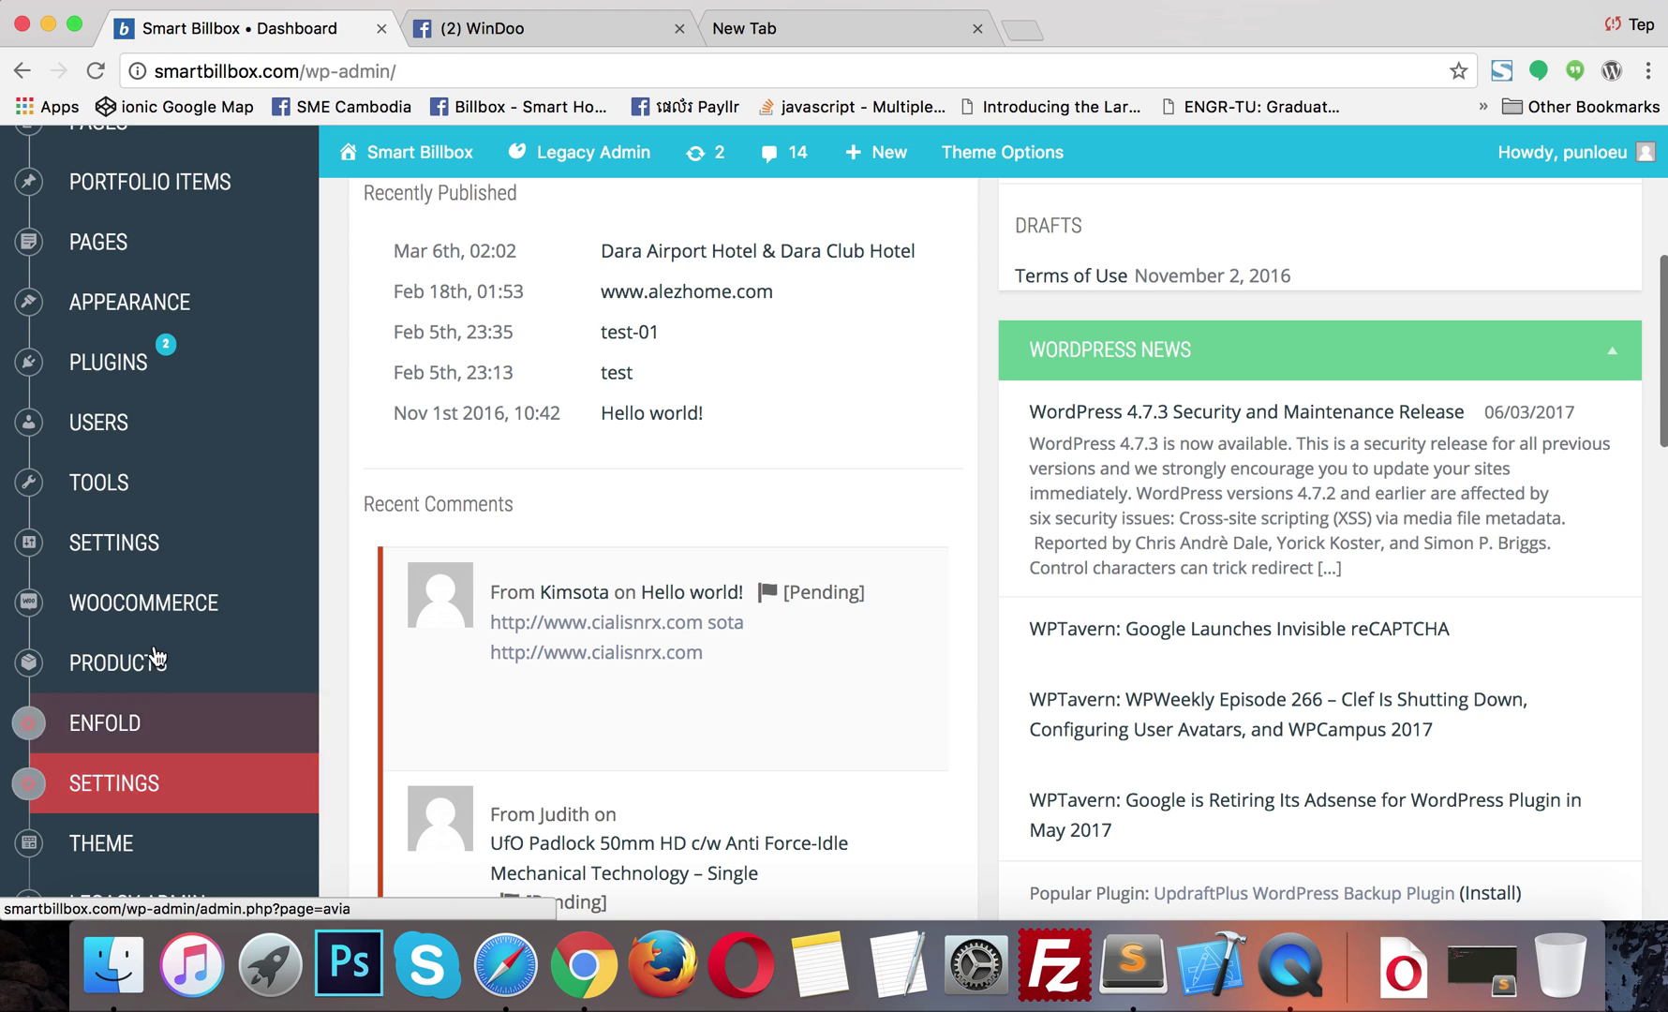
pyautogui.moveTo(220, 351)
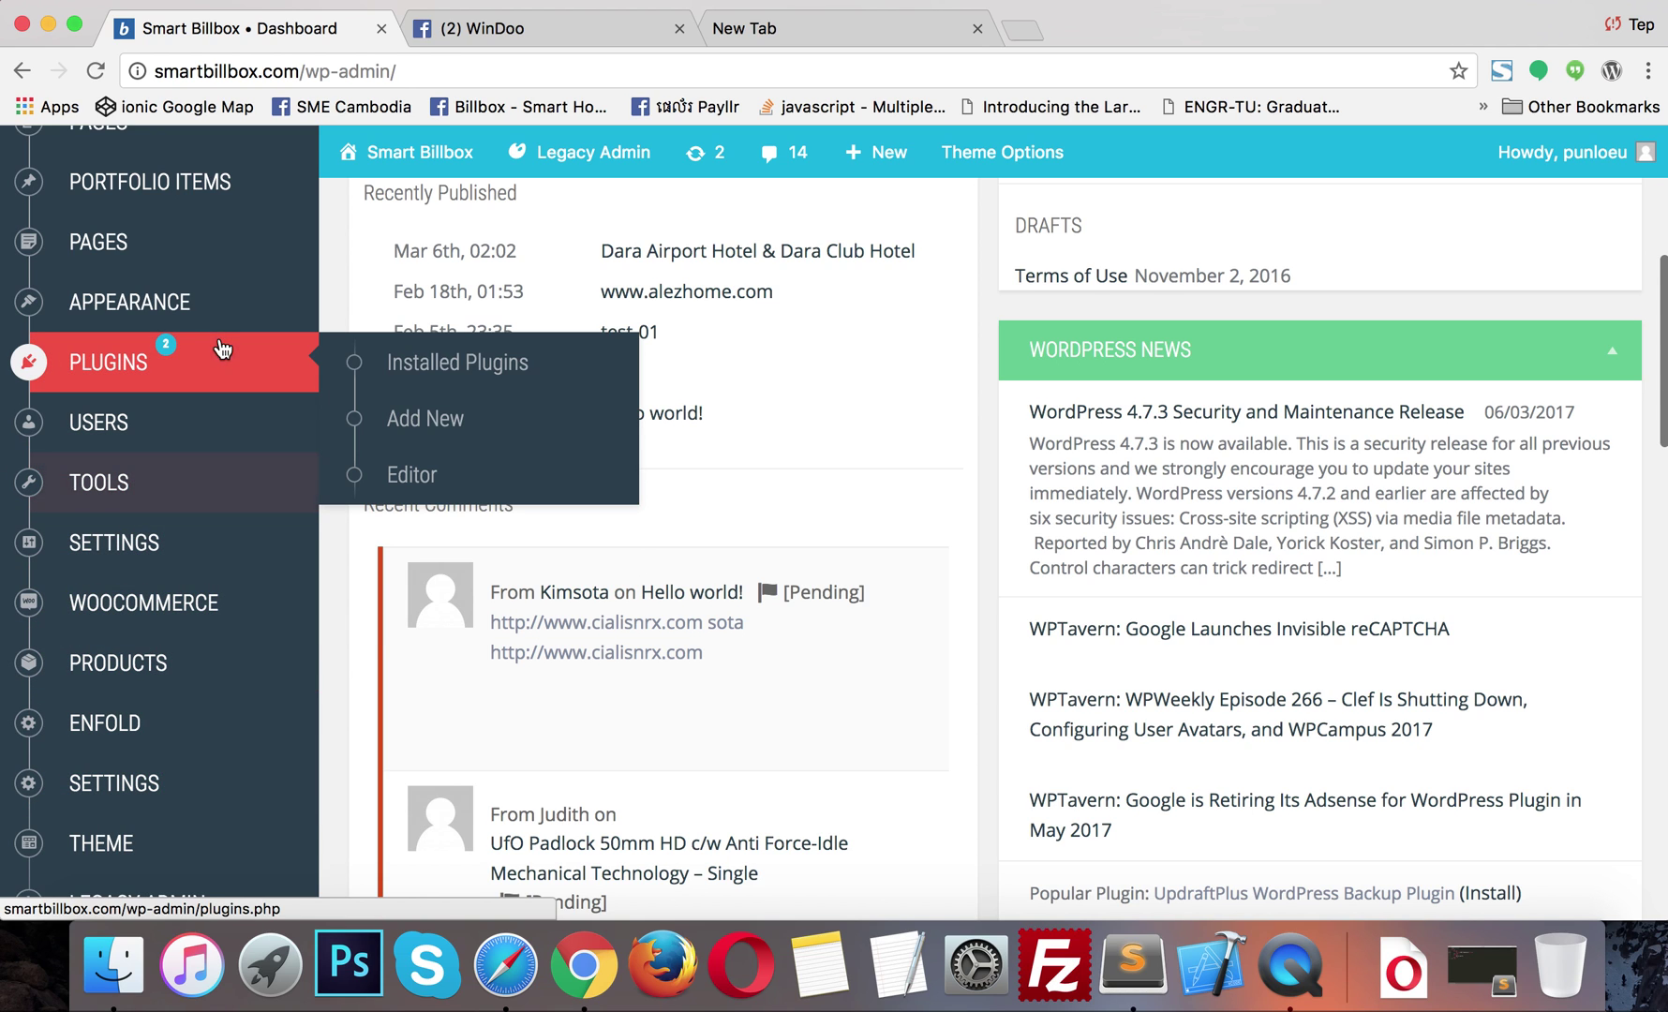
pyautogui.click(437, 418)
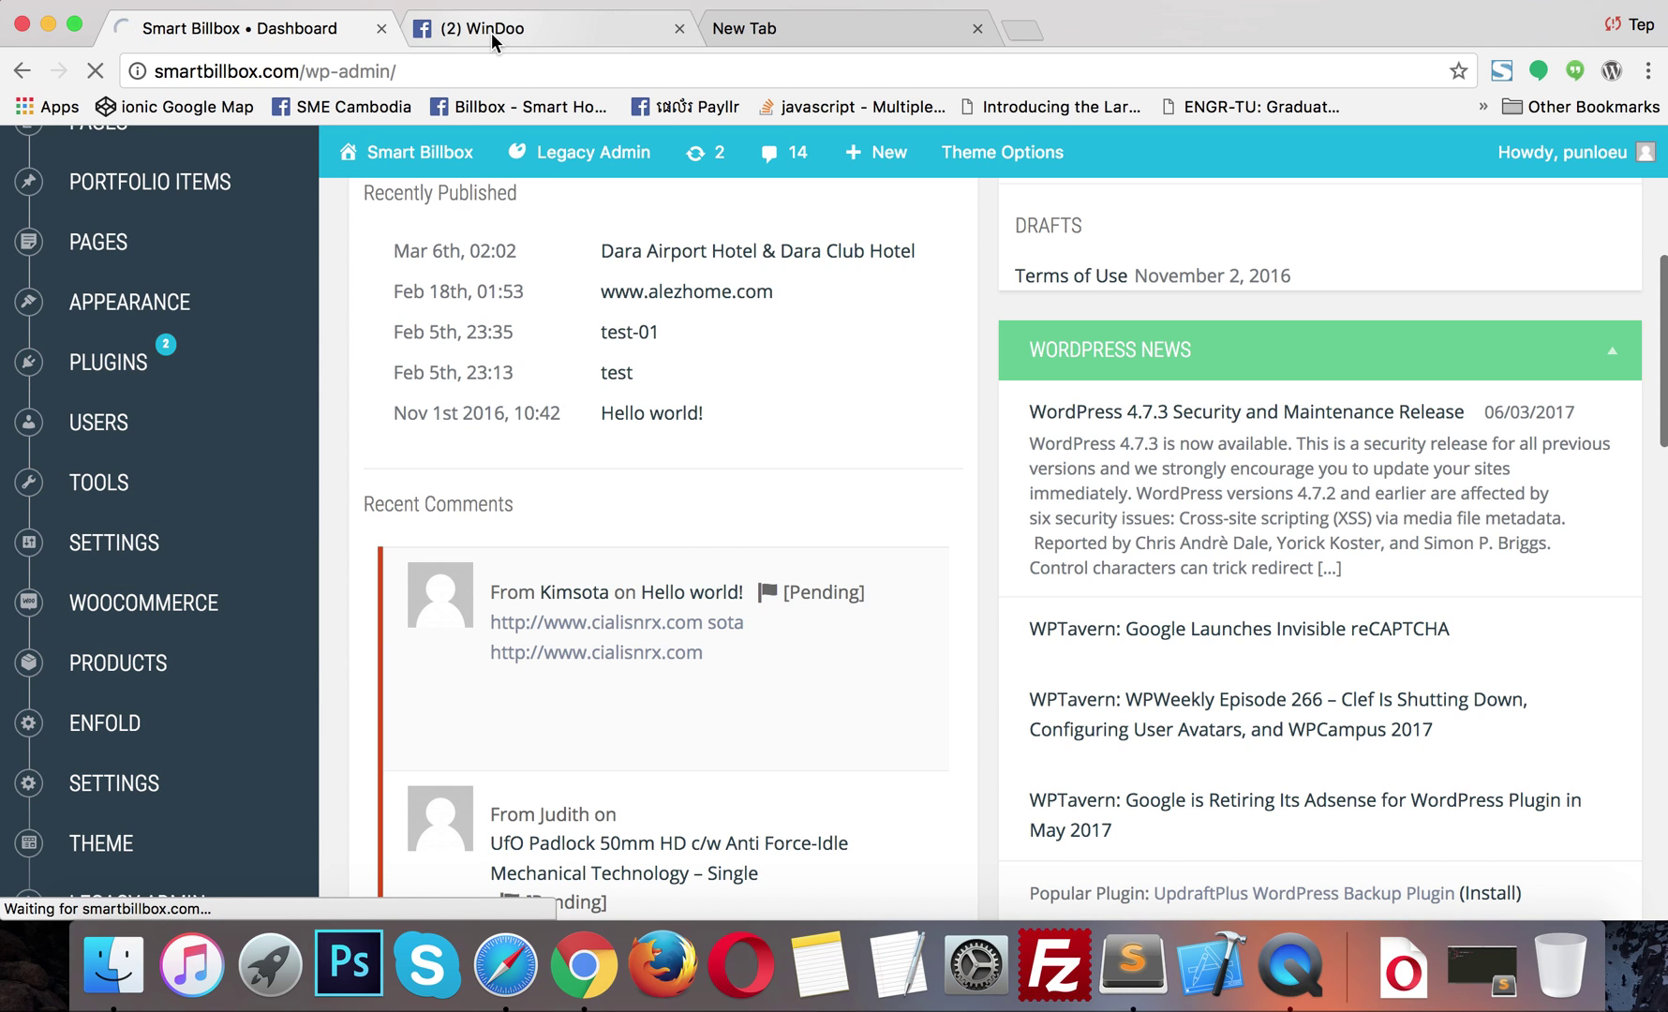
# Step: Close the Facebook tab and stay on the Smart Billbox admin page
pyautogui.click(490, 32)
pyautogui.click(276, 31)
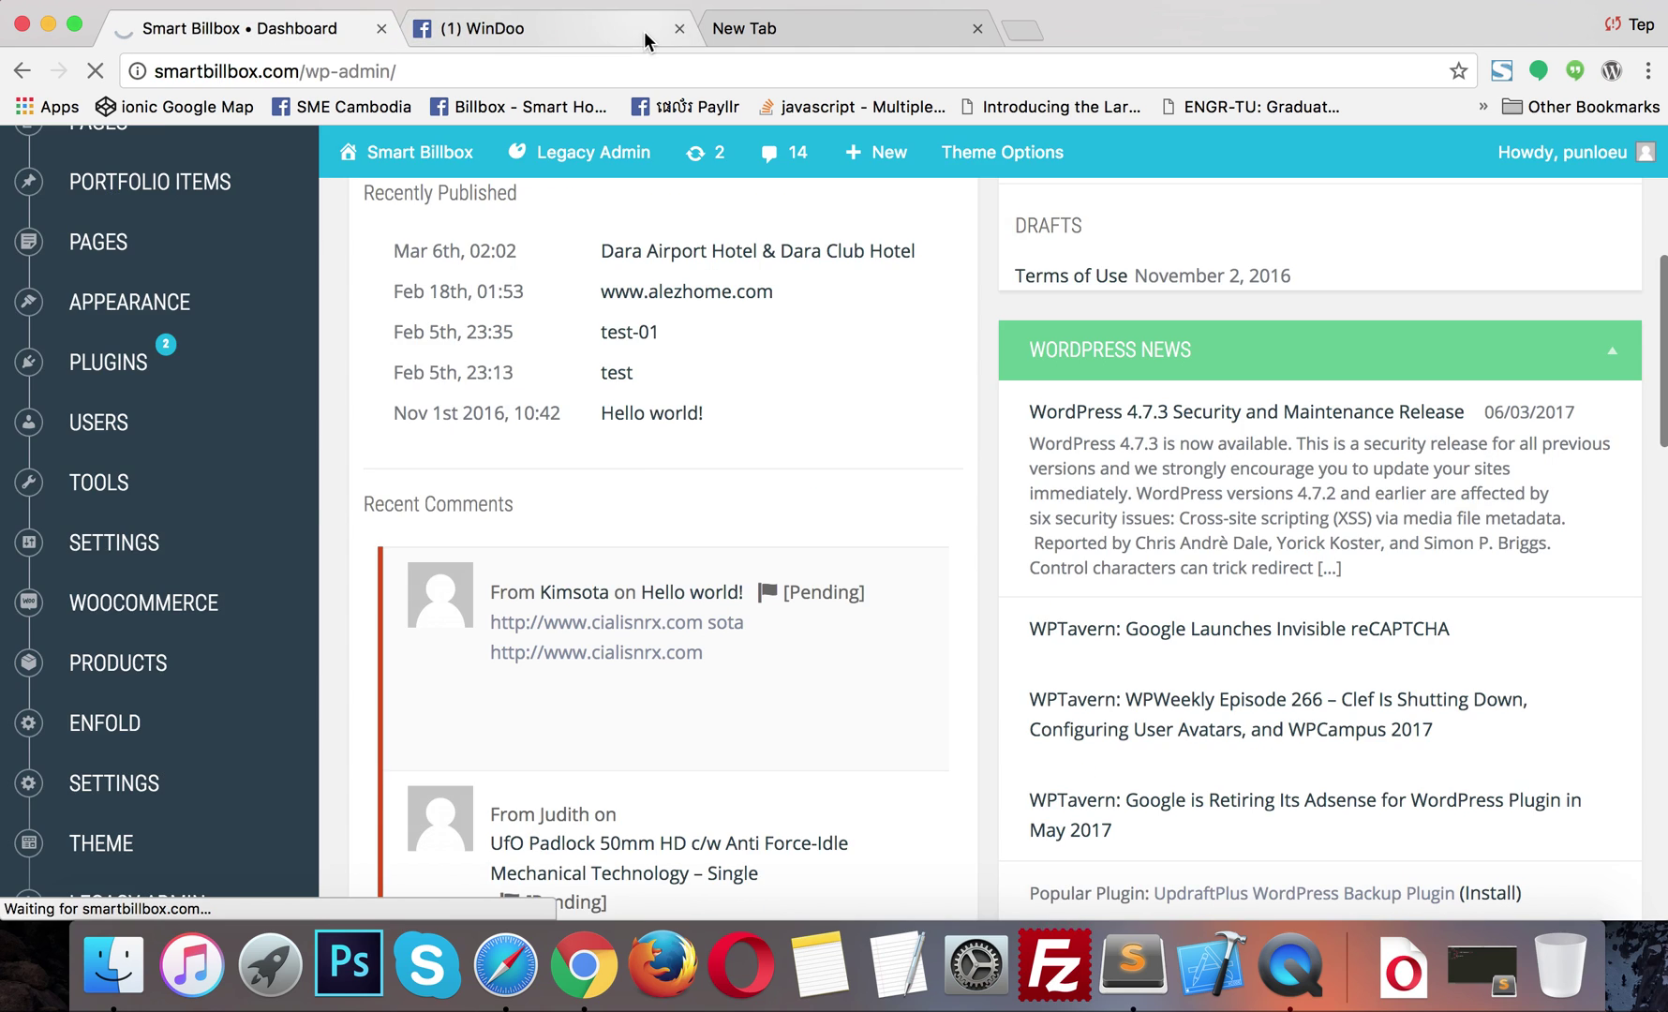
pyautogui.click(680, 29)
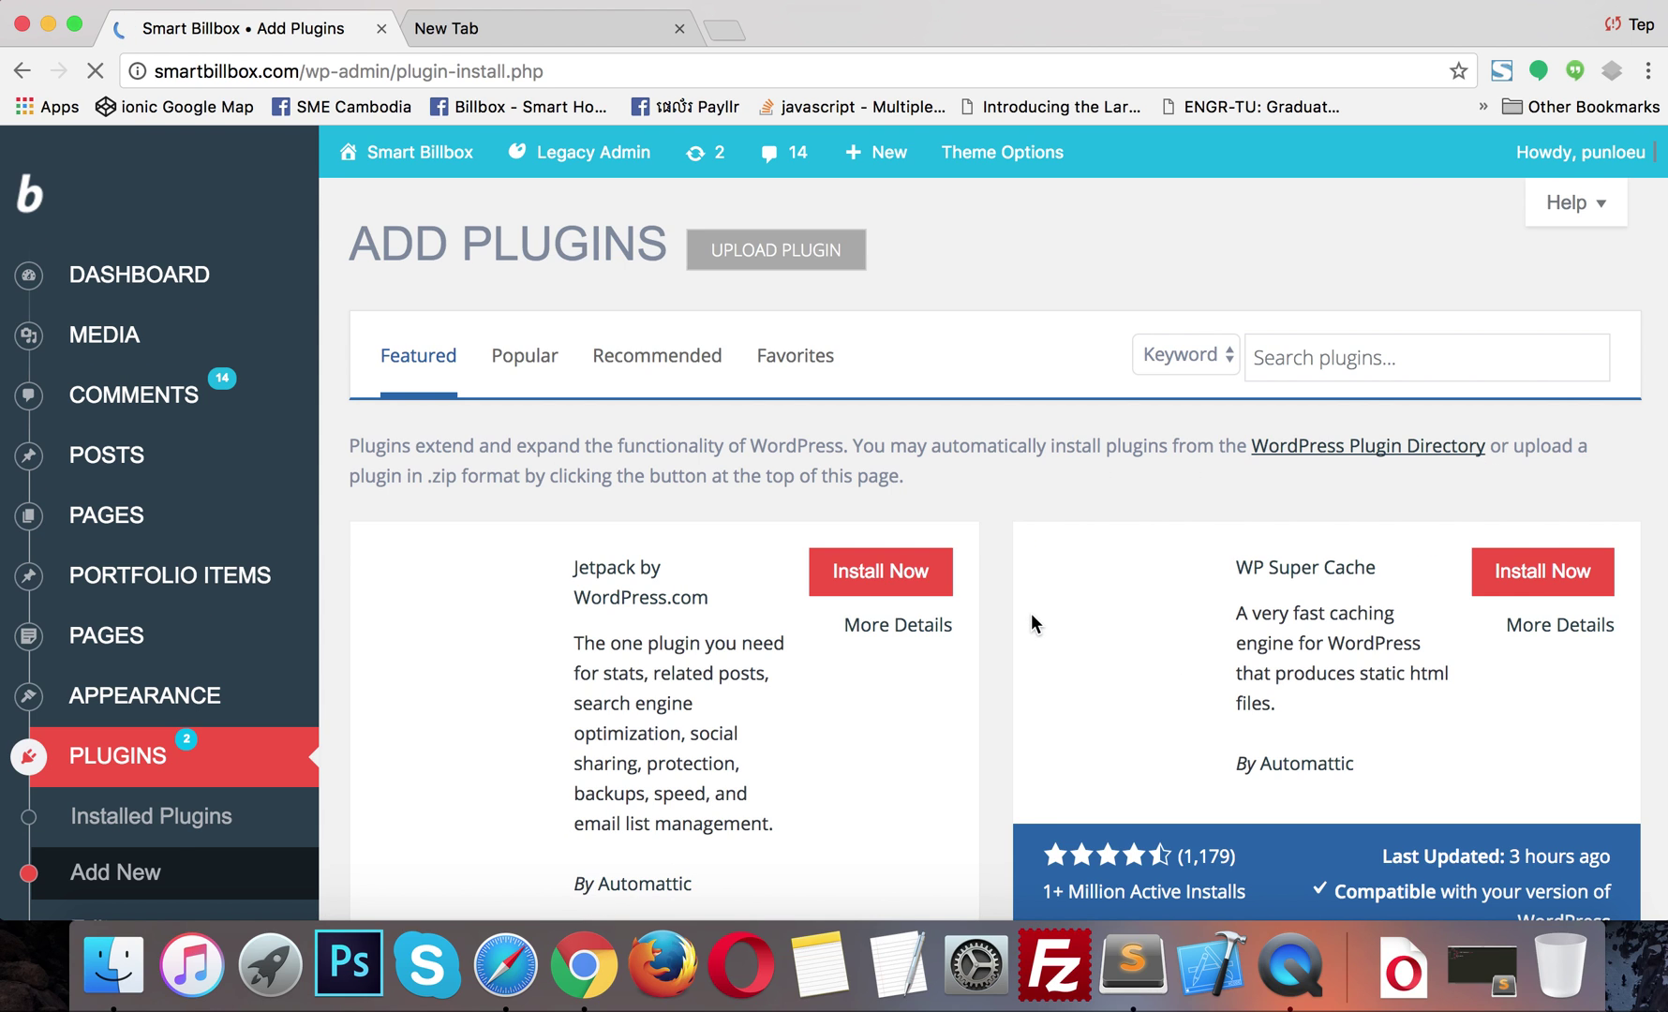
# Step: Search the plugins for "wp social login" and install the WordPress Social Login plugin by Miled
pyautogui.click(1353, 354)
pyautogui.write('wp social')
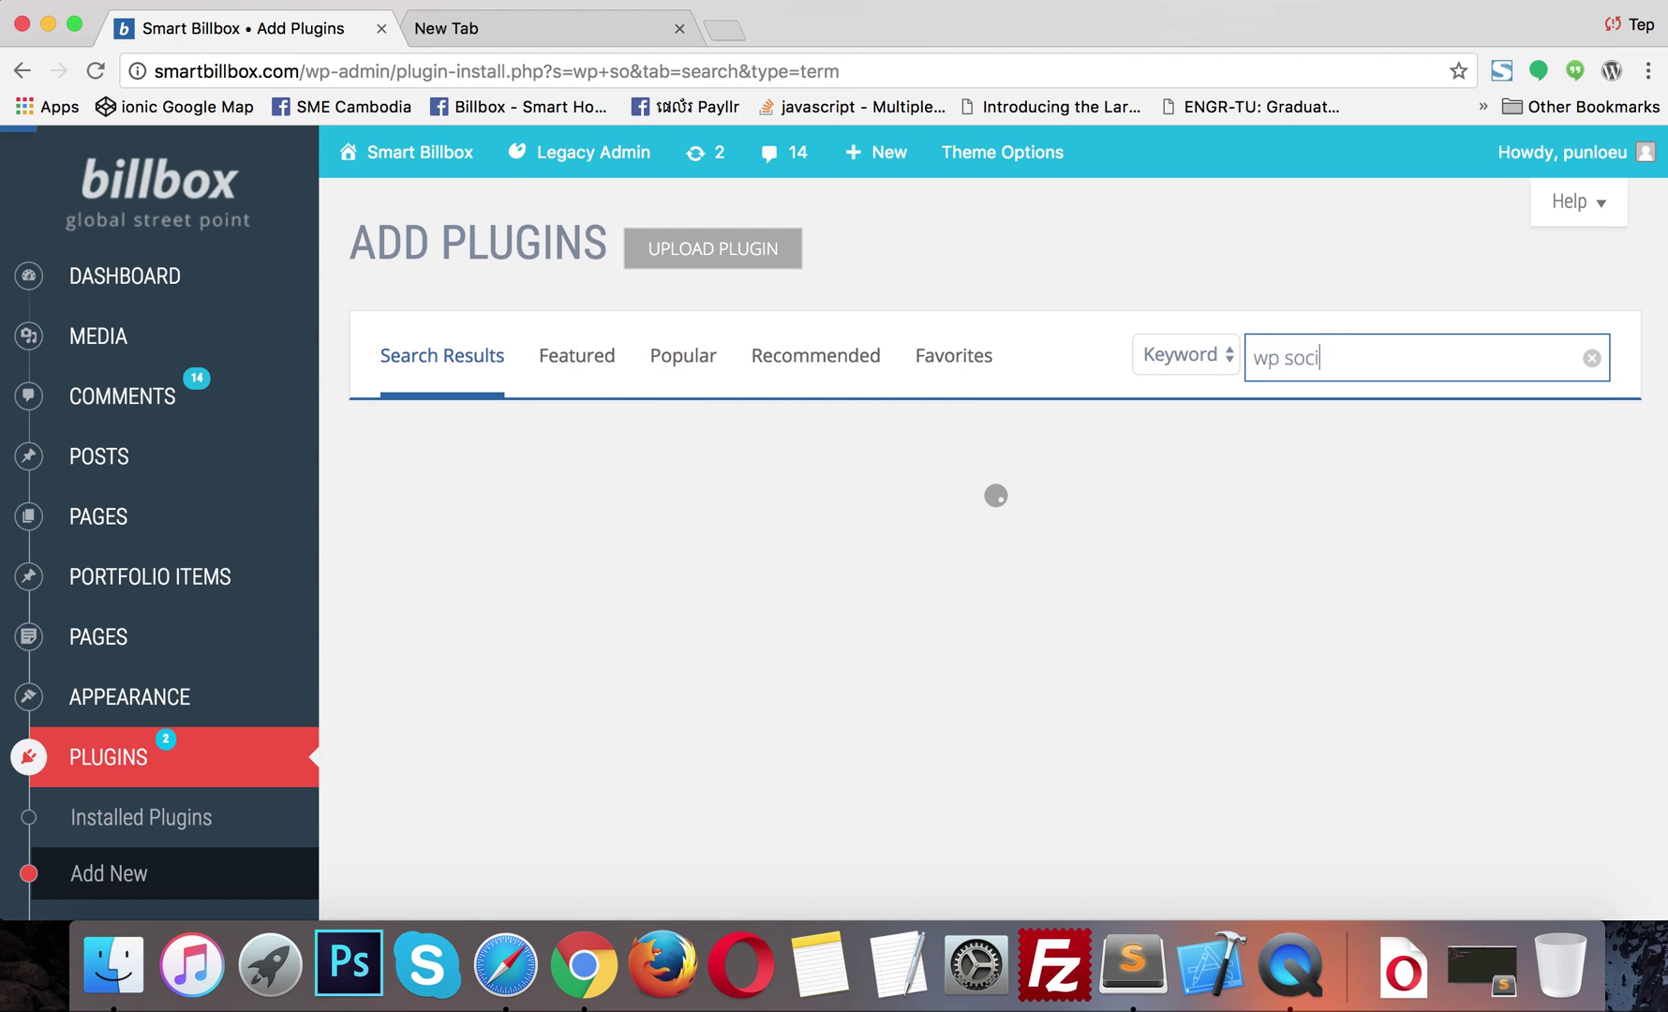
pyautogui.write(' login')
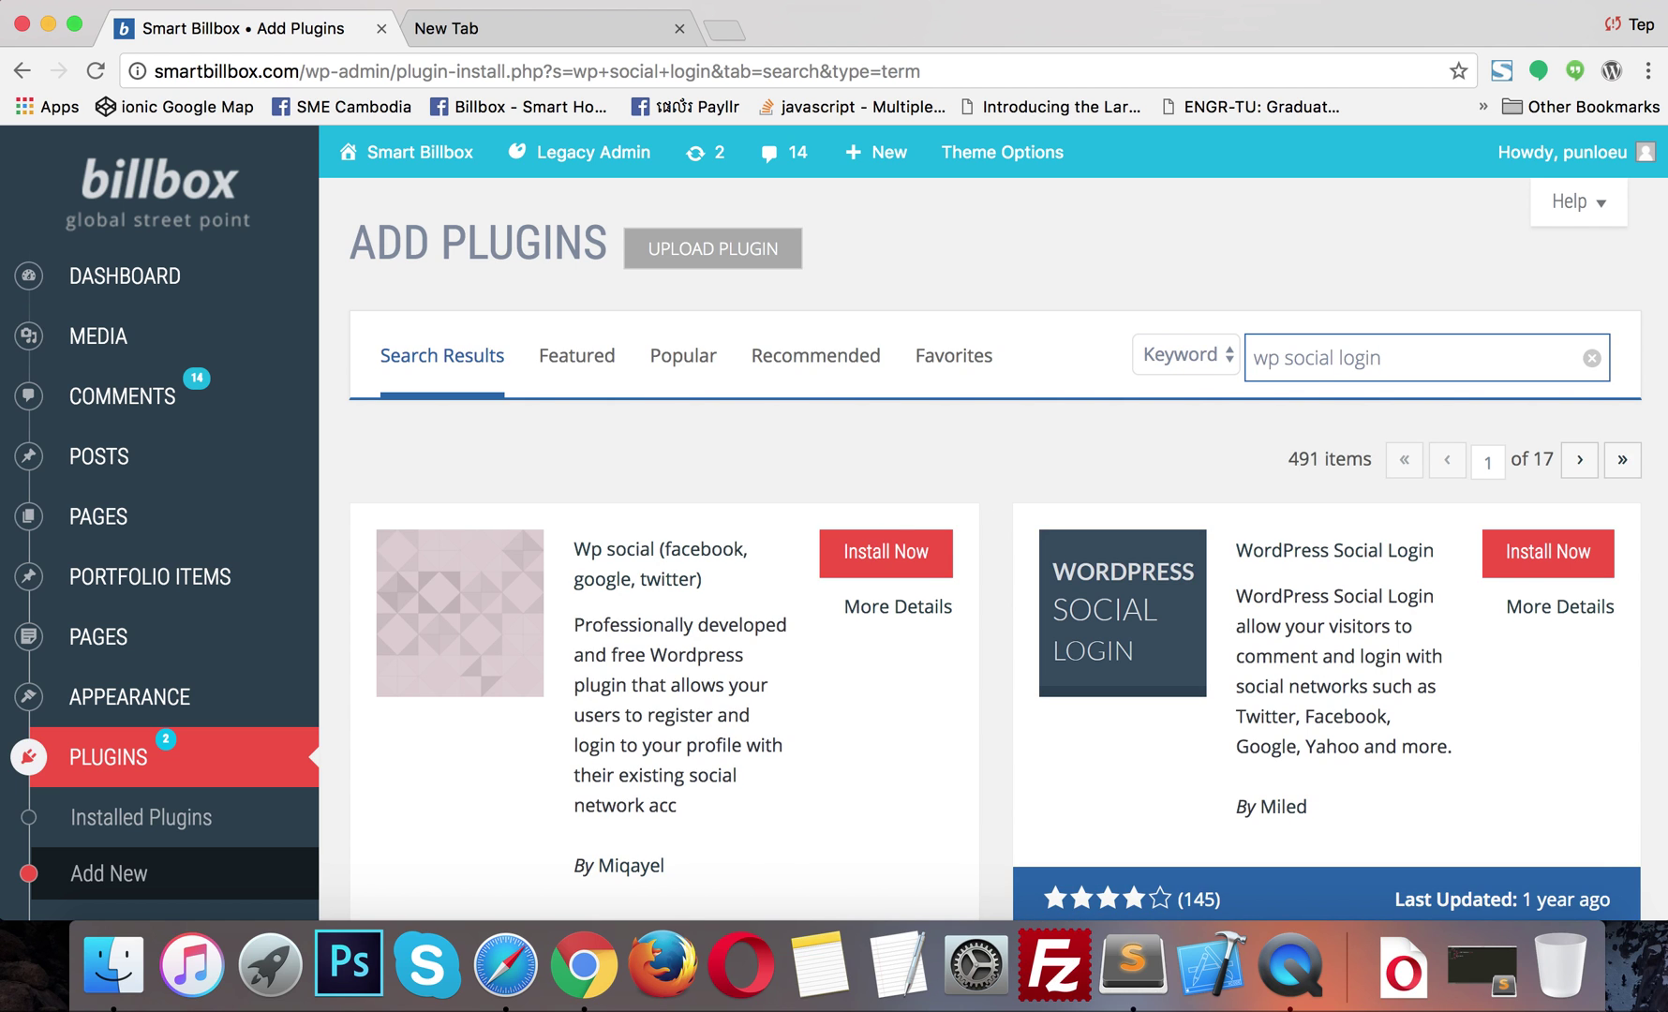
pyautogui.scroll(-1, 1087, 395)
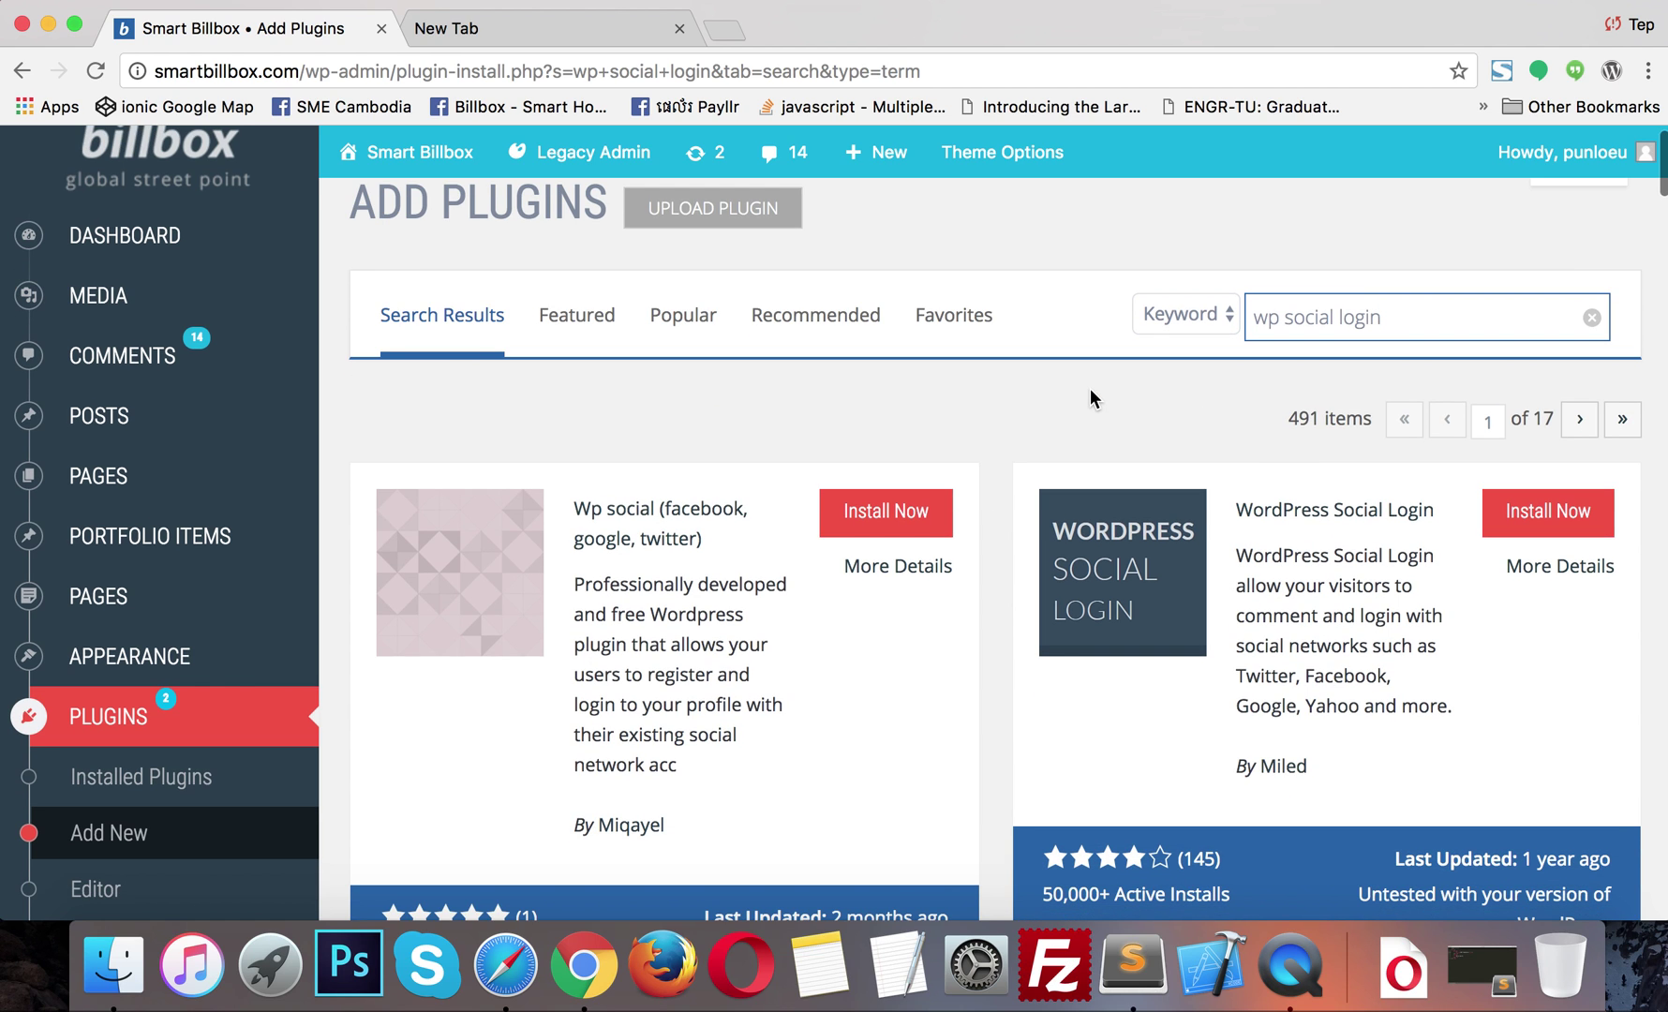
pyautogui.scroll(-3, 1453, 512)
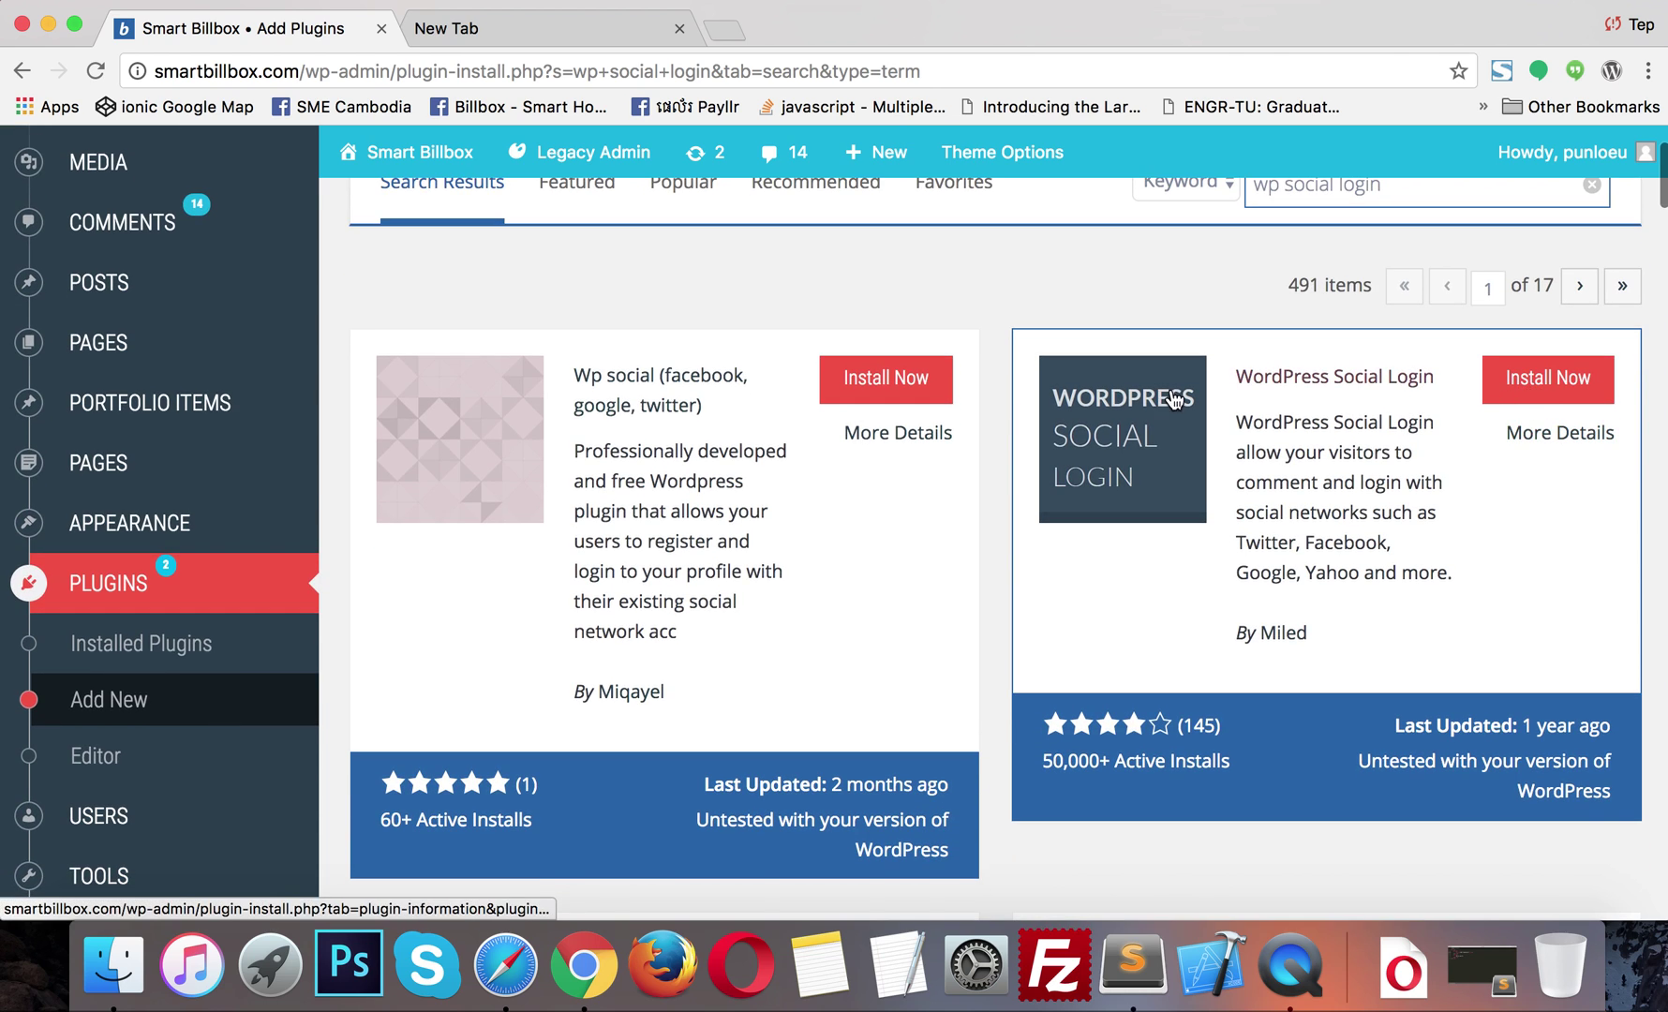
pyautogui.click(1578, 401)
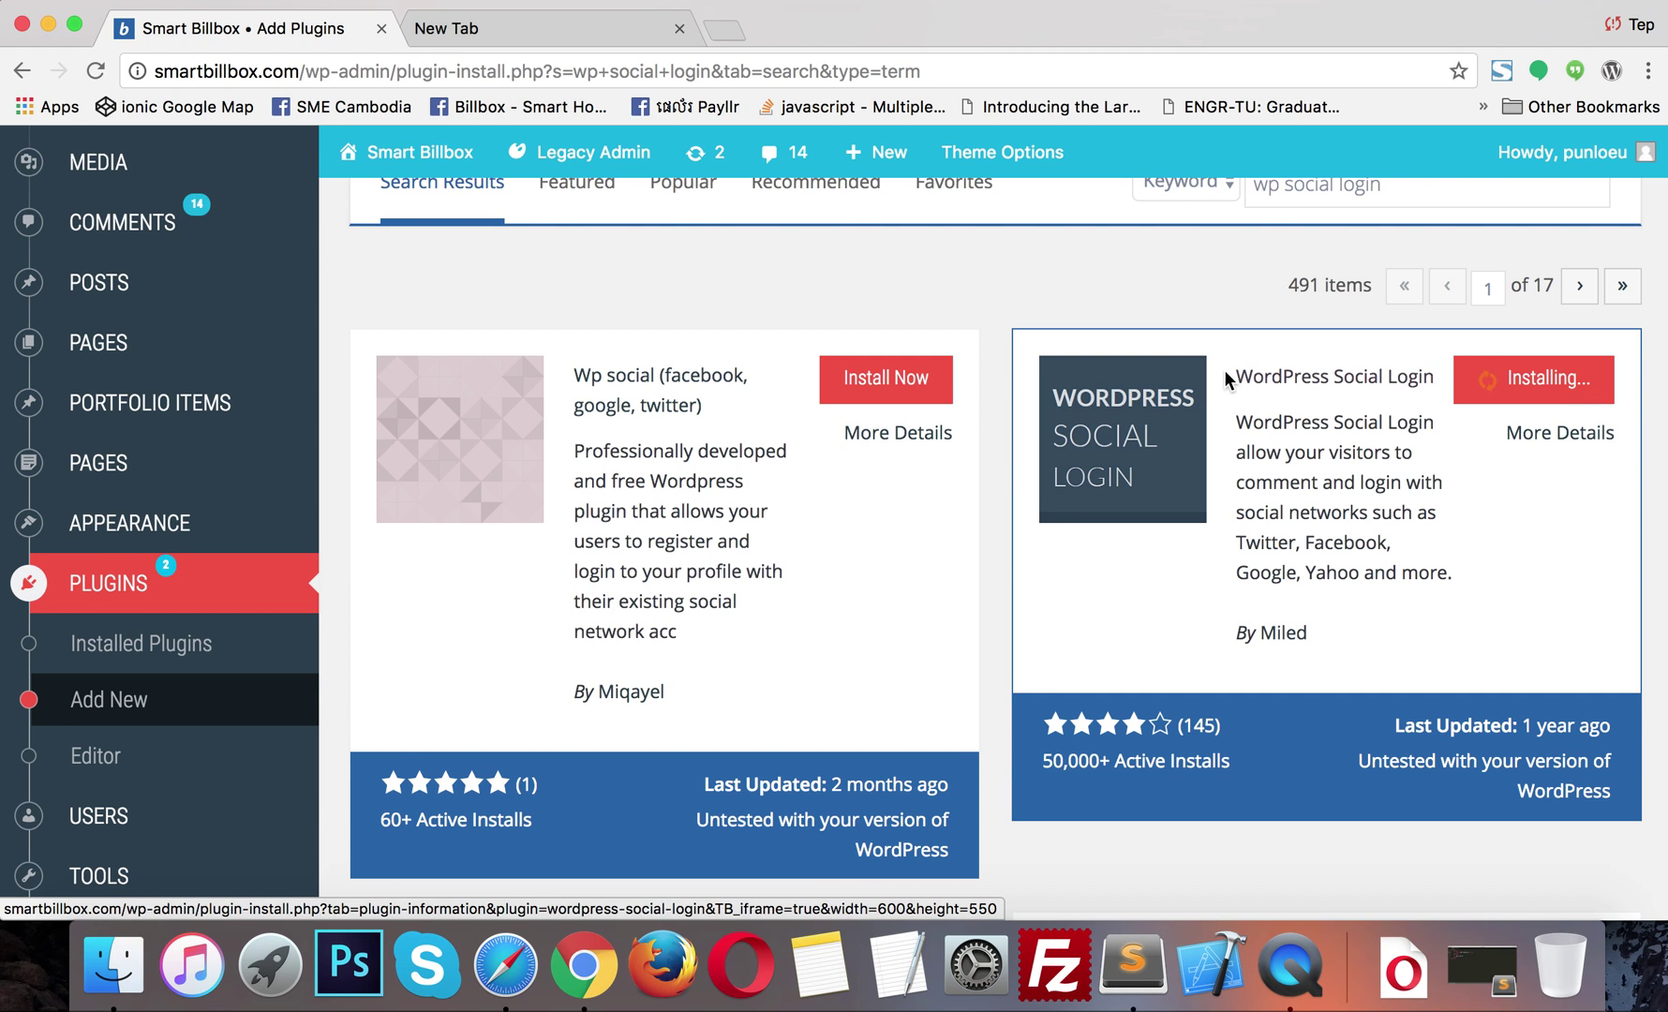
# Step: Look over the other social login plugins in the results and activate WordPress Social Login
pyautogui.scroll(-10, 1224, 369)
pyautogui.scroll(15, 1221, 369)
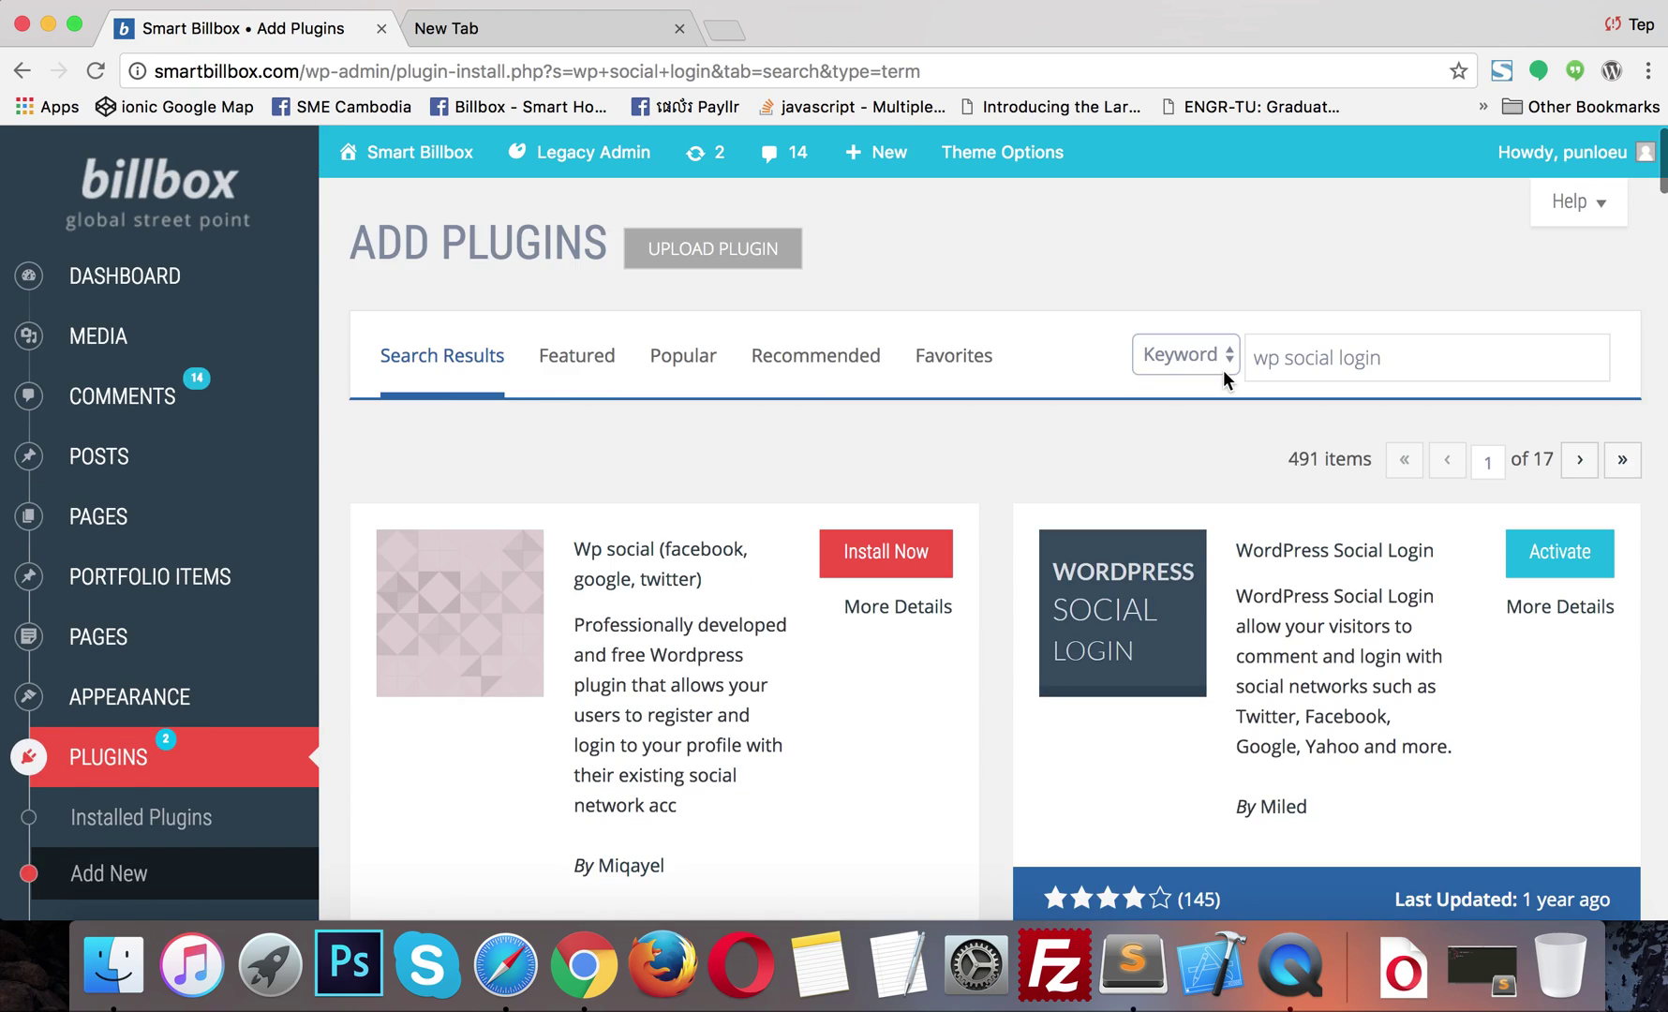
pyautogui.scroll(-10, 1222, 369)
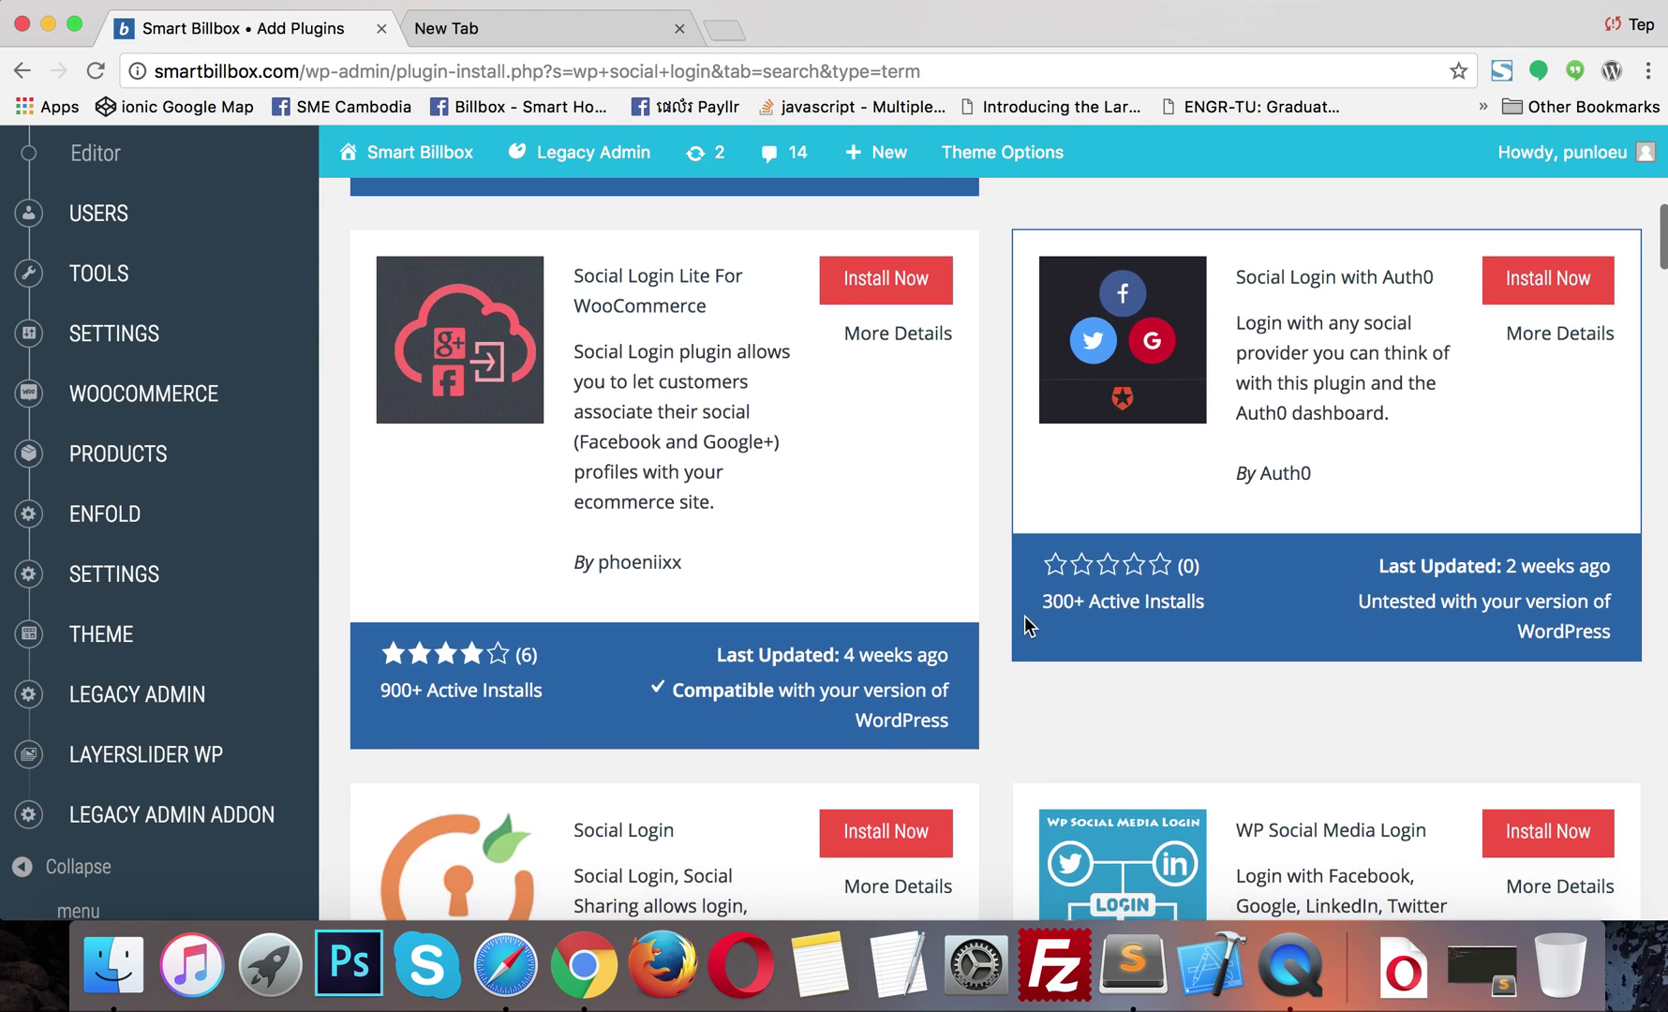
pyautogui.scroll(-12, 1024, 614)
pyautogui.scroll(20, 937, 622)
pyautogui.click(1550, 560)
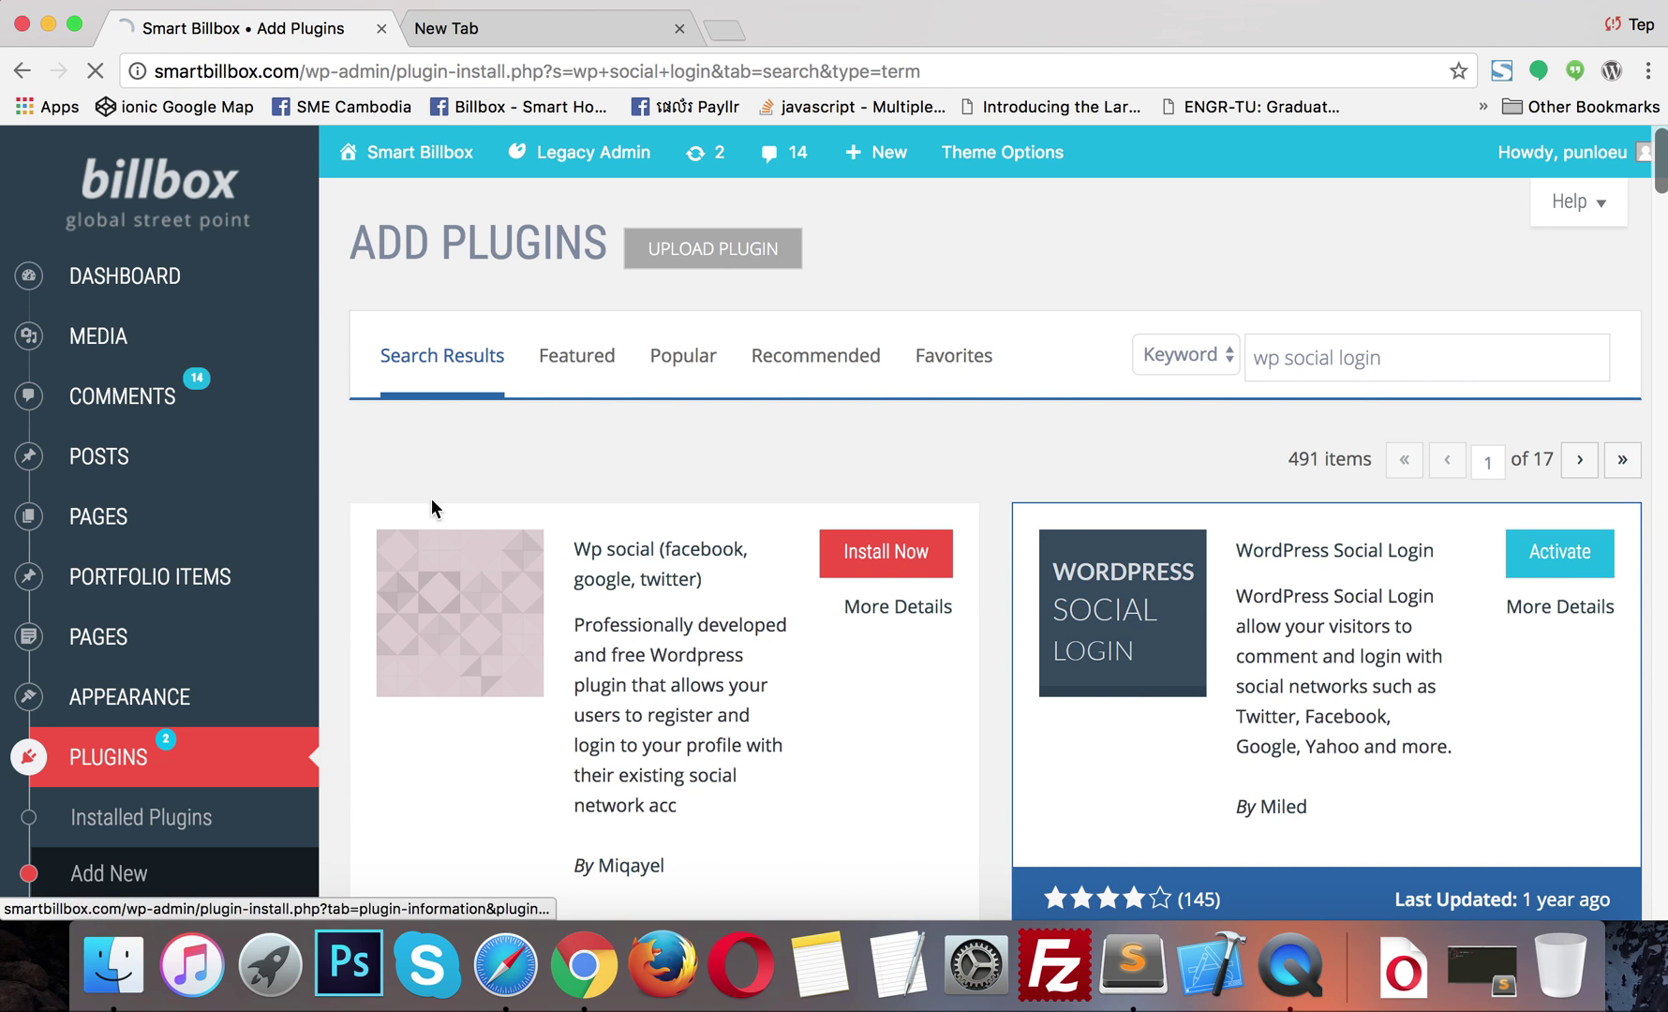
pyautogui.scroll(-5, 141, 693)
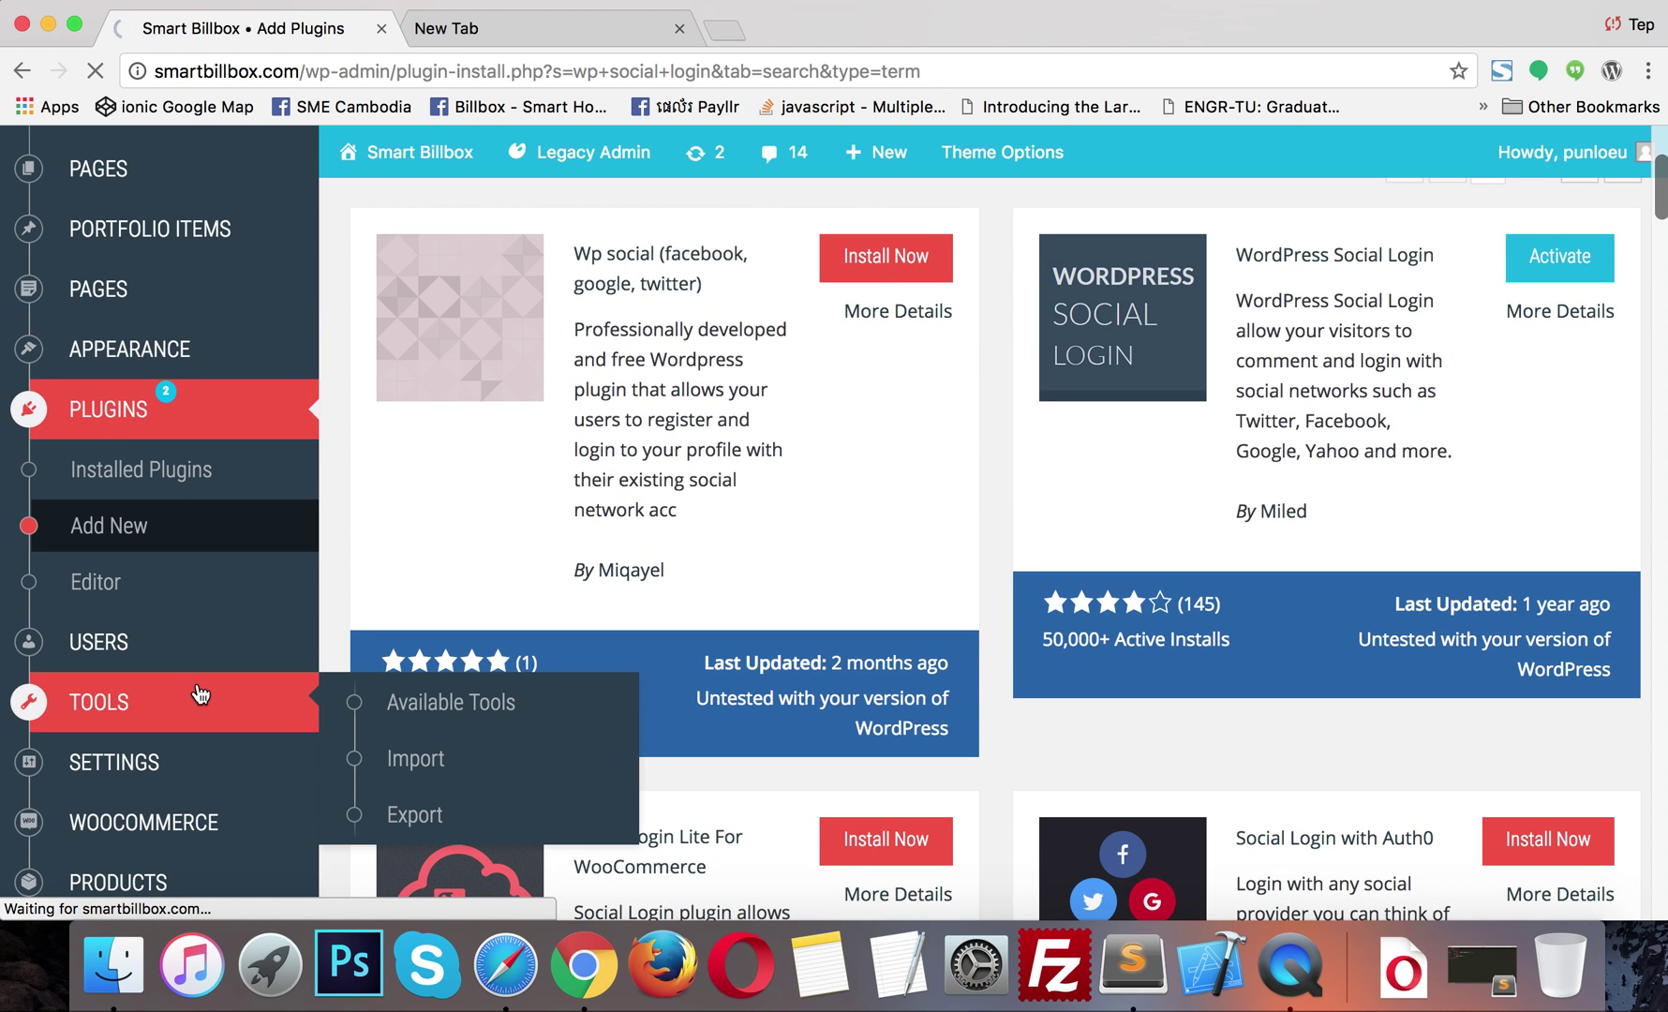
pyautogui.scroll(5, 1109, 609)
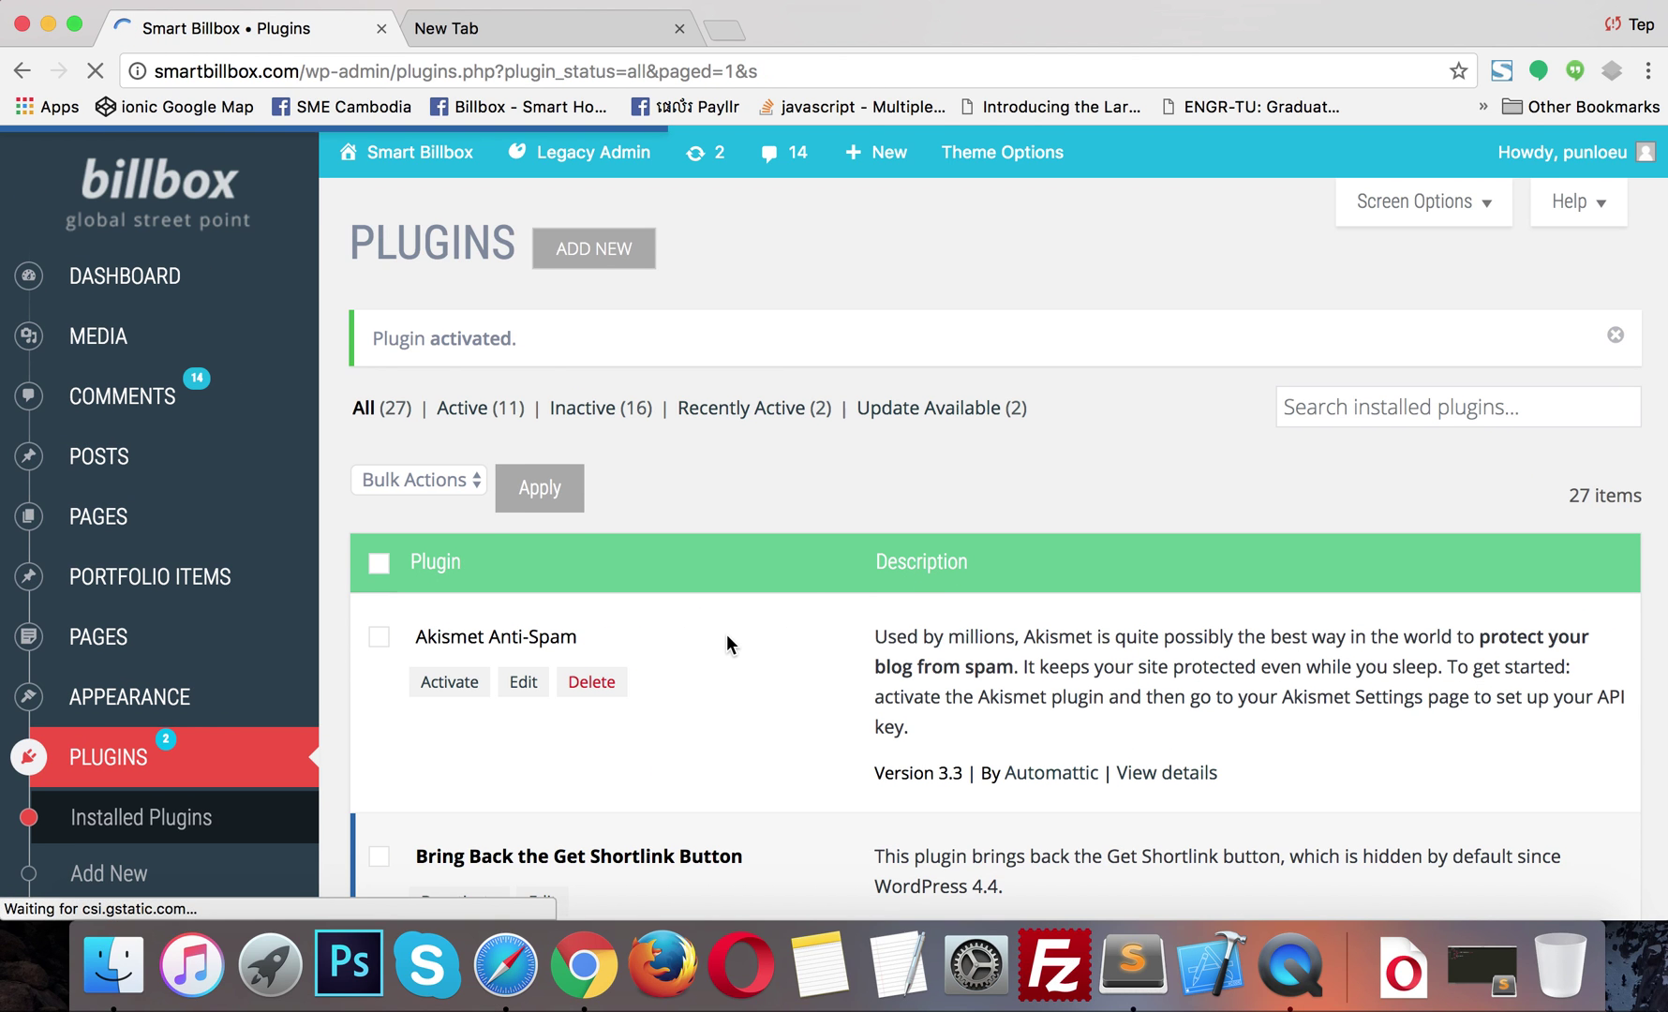
# Step: Look through the installed plugins down to WordPress Social Login and open the WP Social Login settings
pyautogui.scroll(-10, 726, 634)
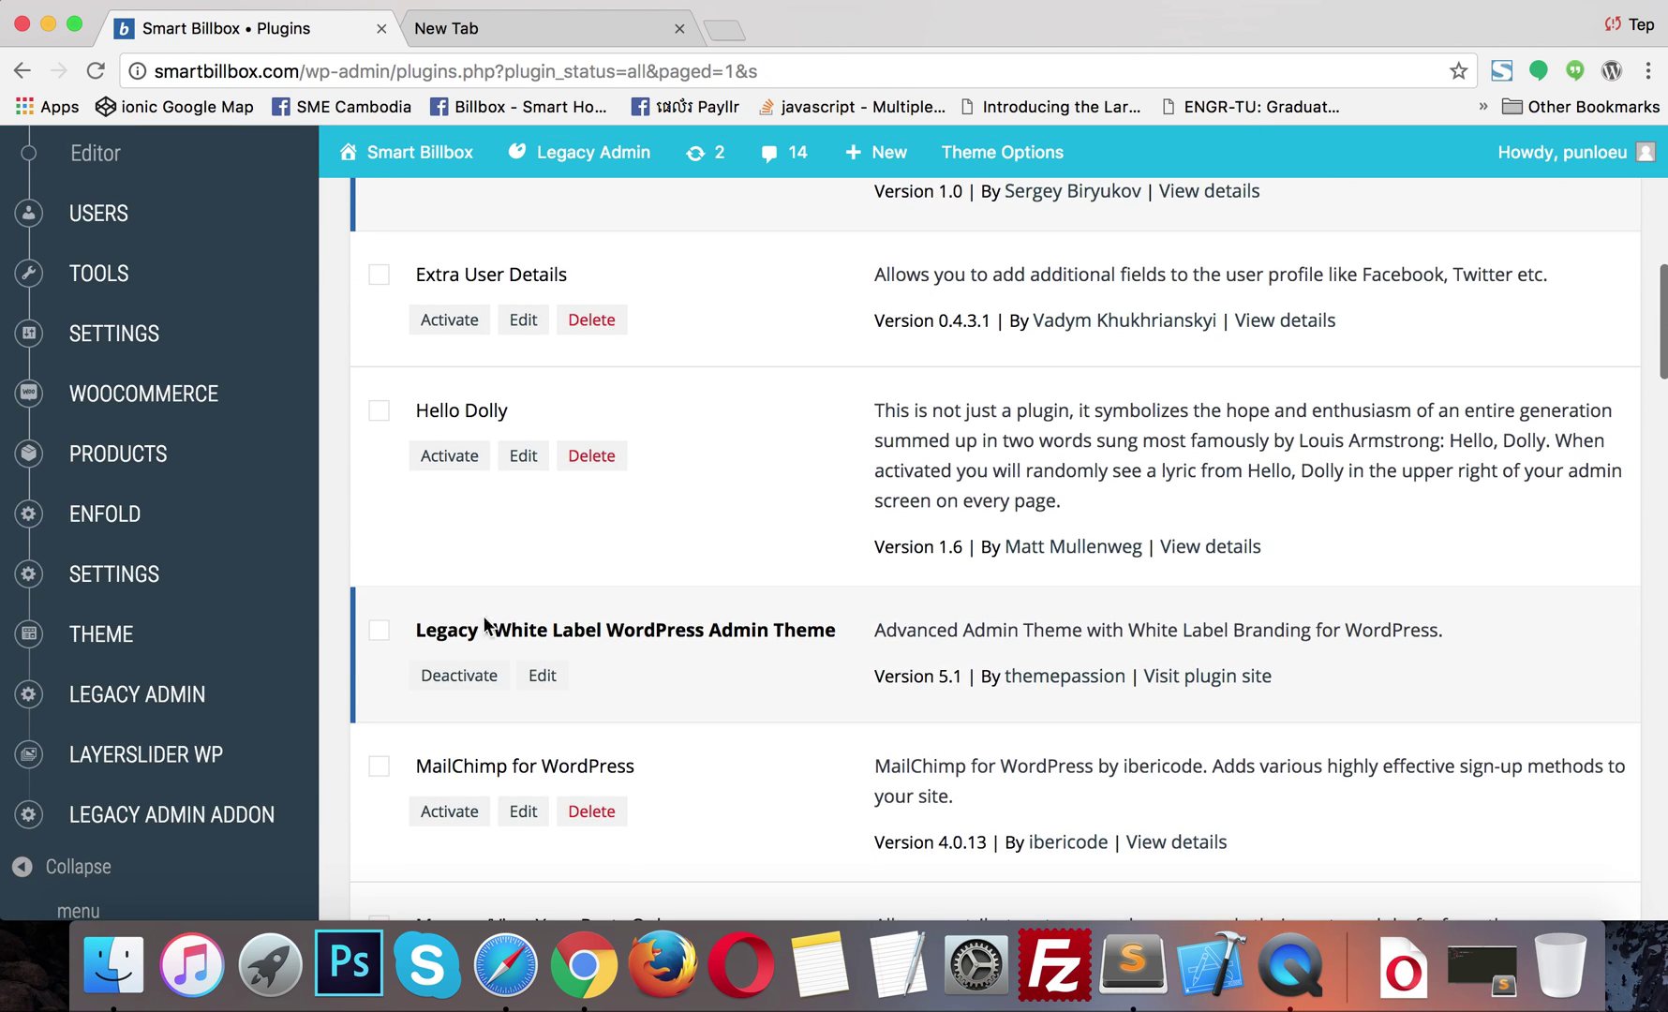
pyautogui.scroll(-8, 605, 633)
pyautogui.scroll(-10, 605, 633)
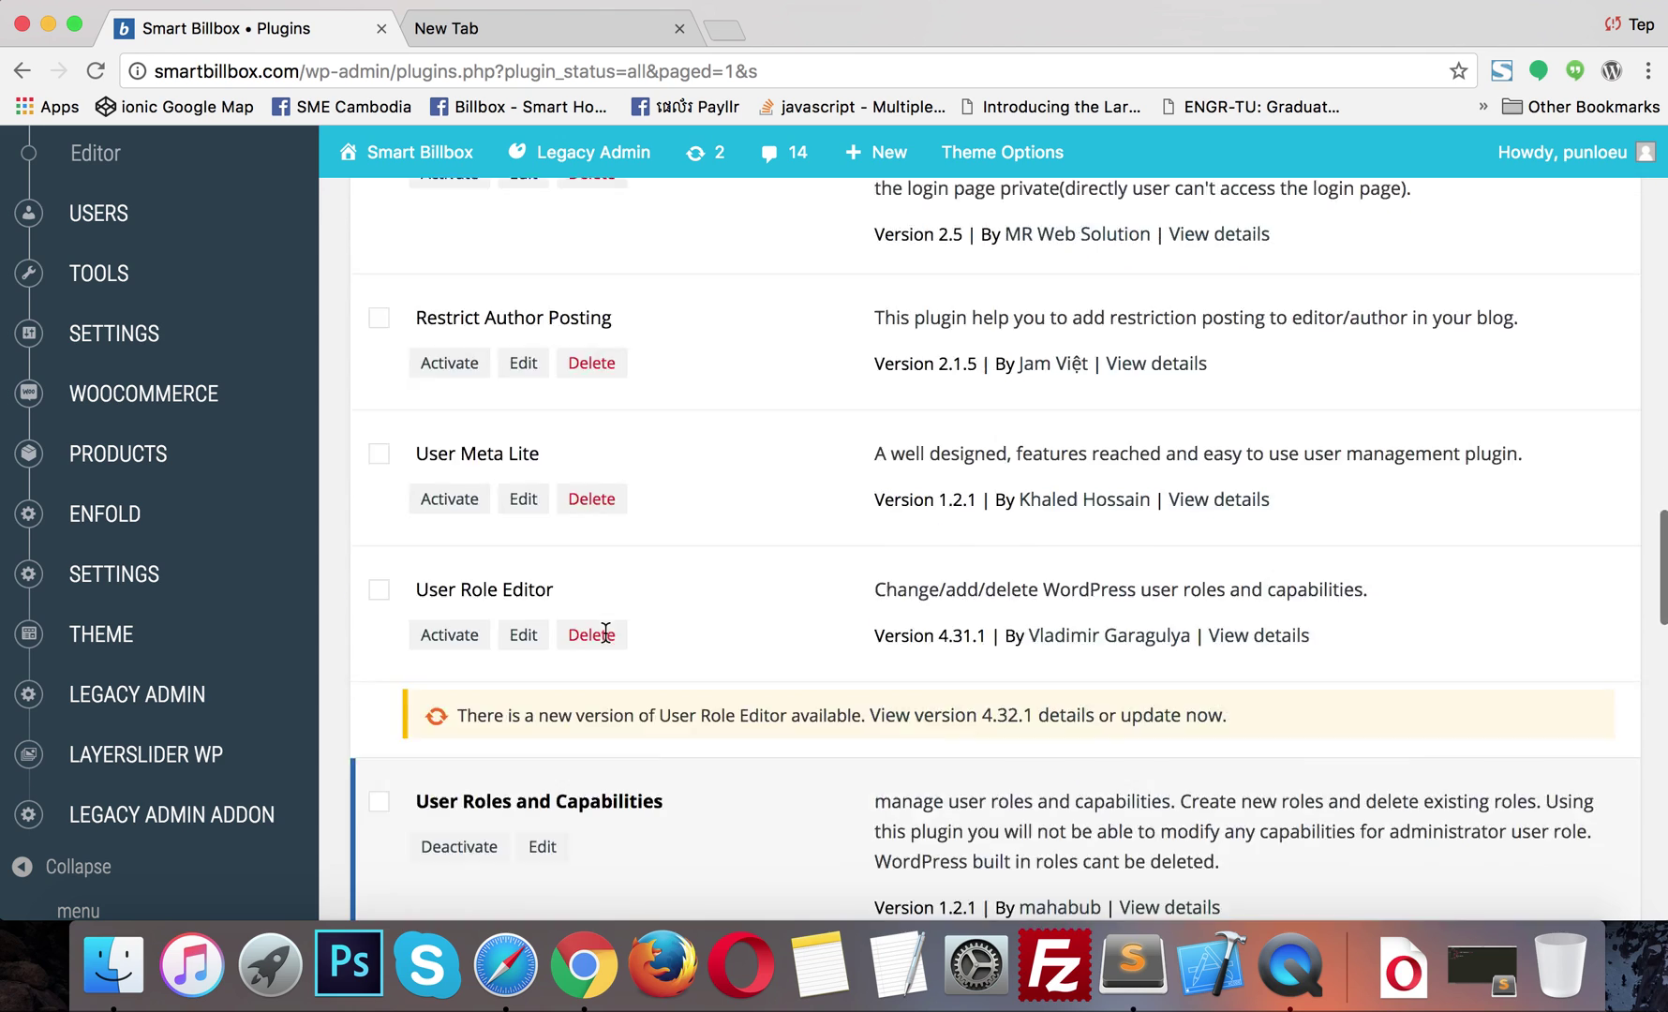
pyautogui.scroll(-7, 605, 633)
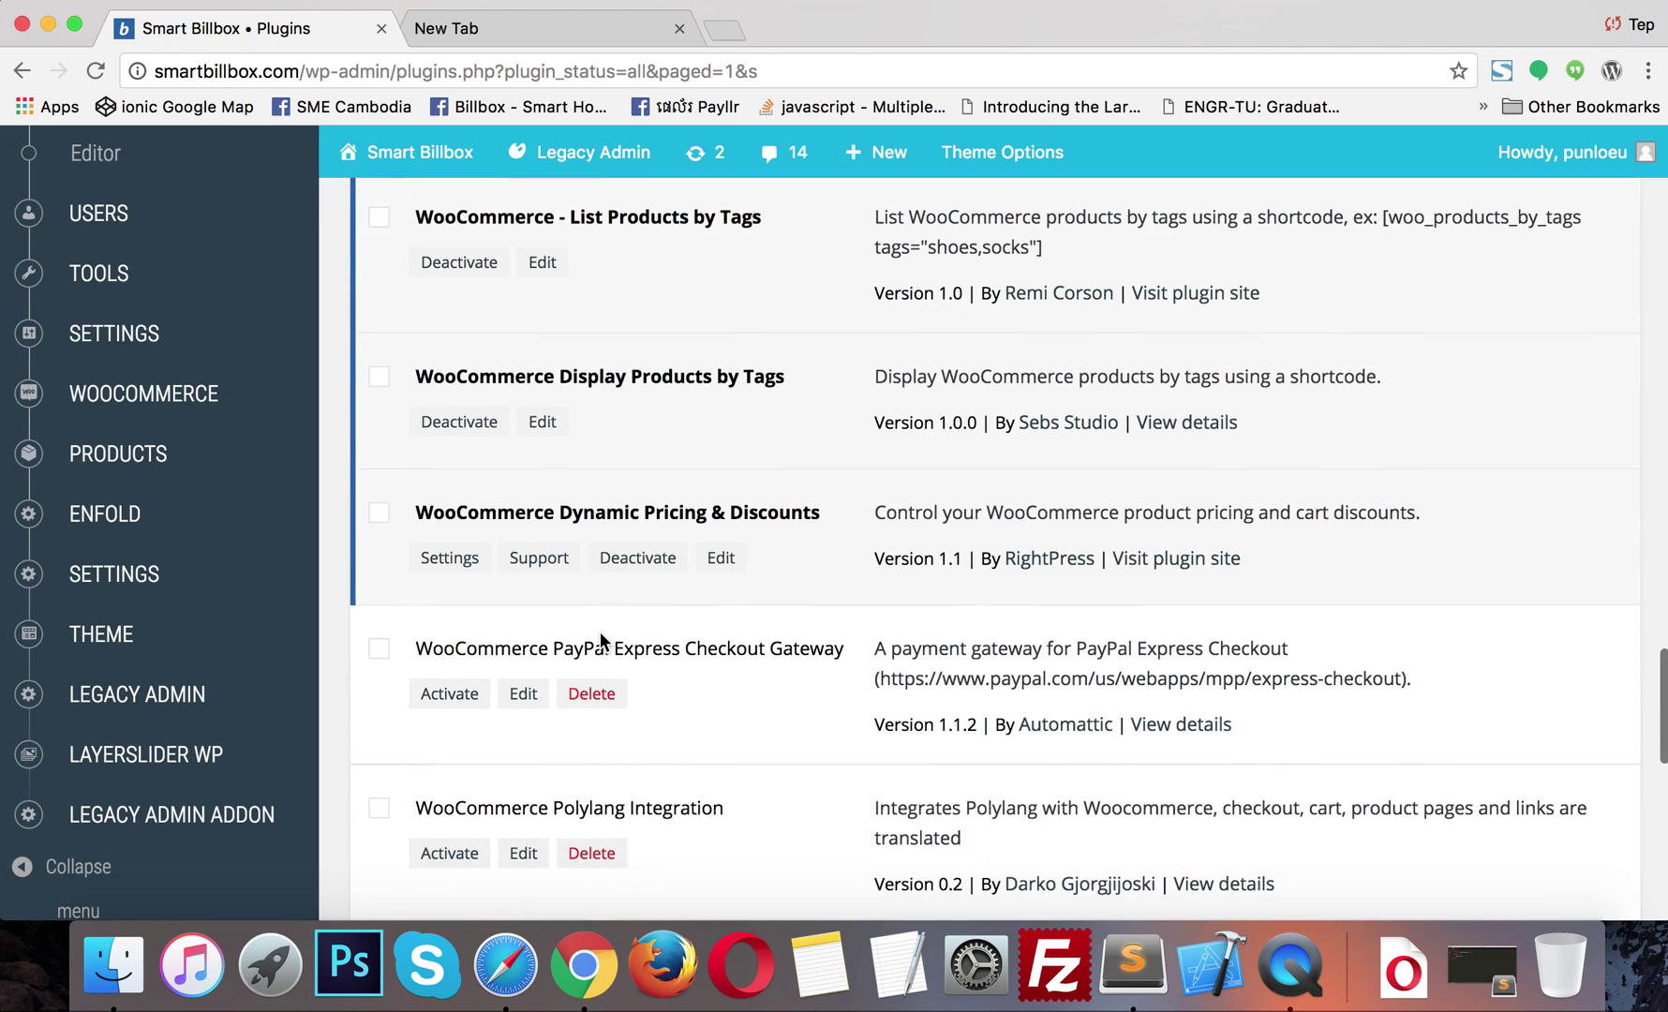
pyautogui.scroll(-6, 600, 640)
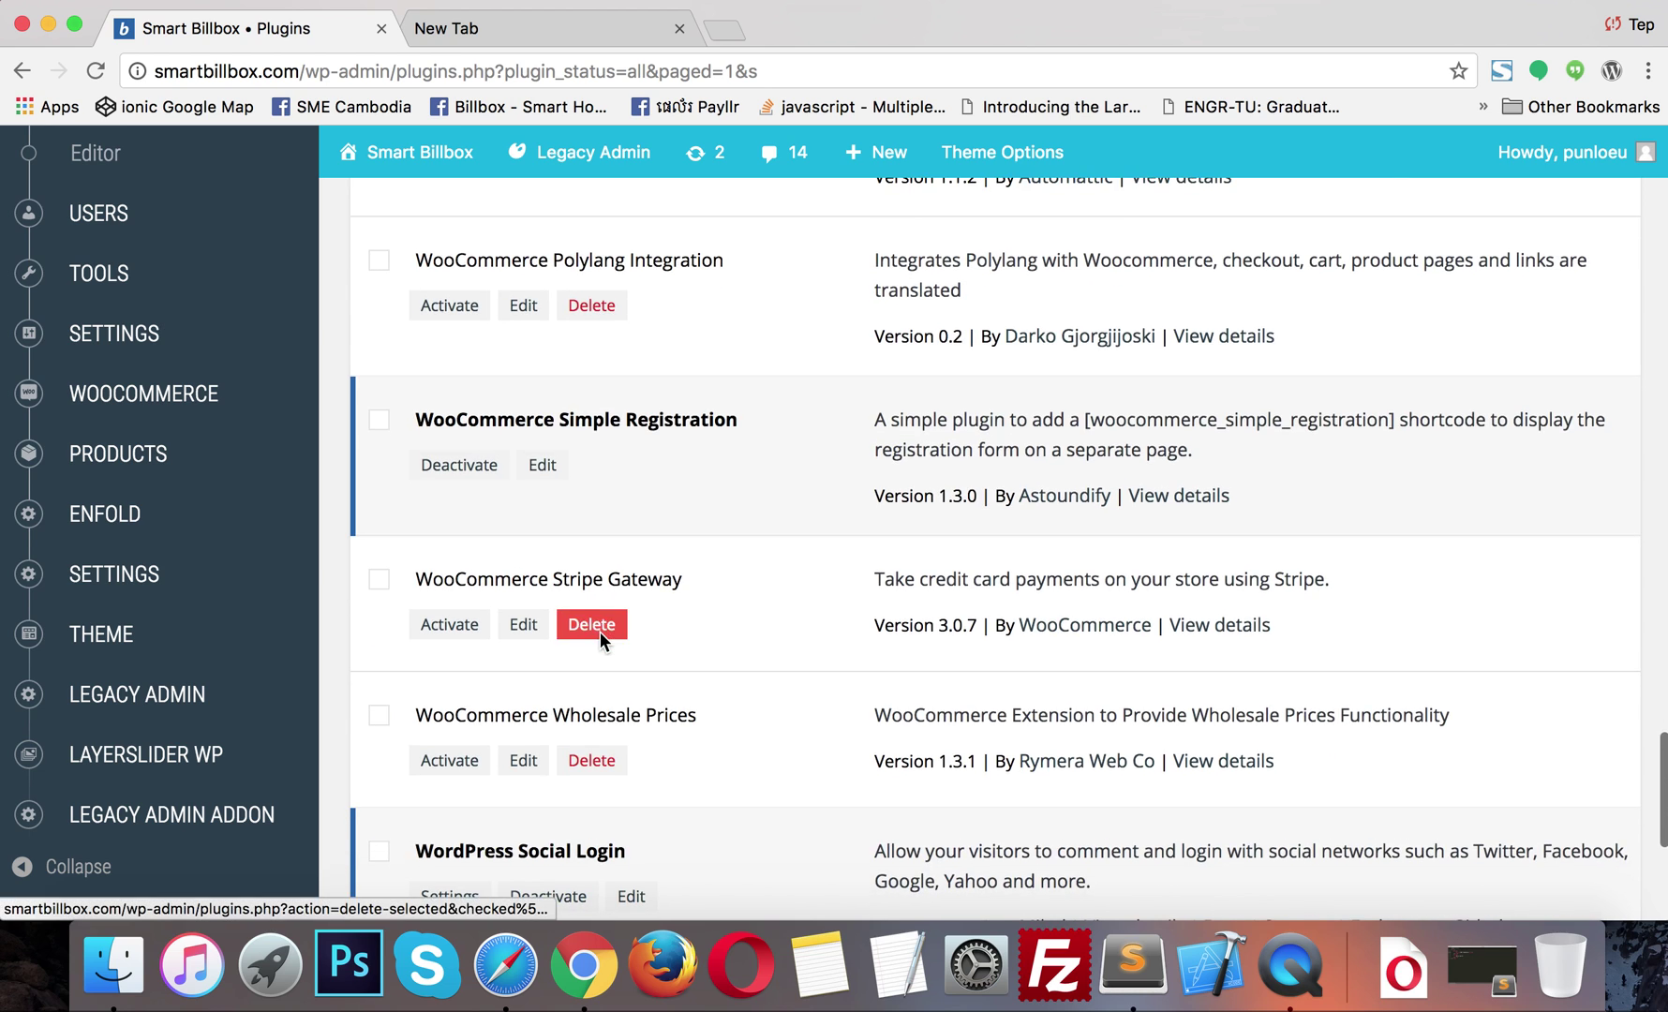
pyautogui.scroll(-6, 601, 640)
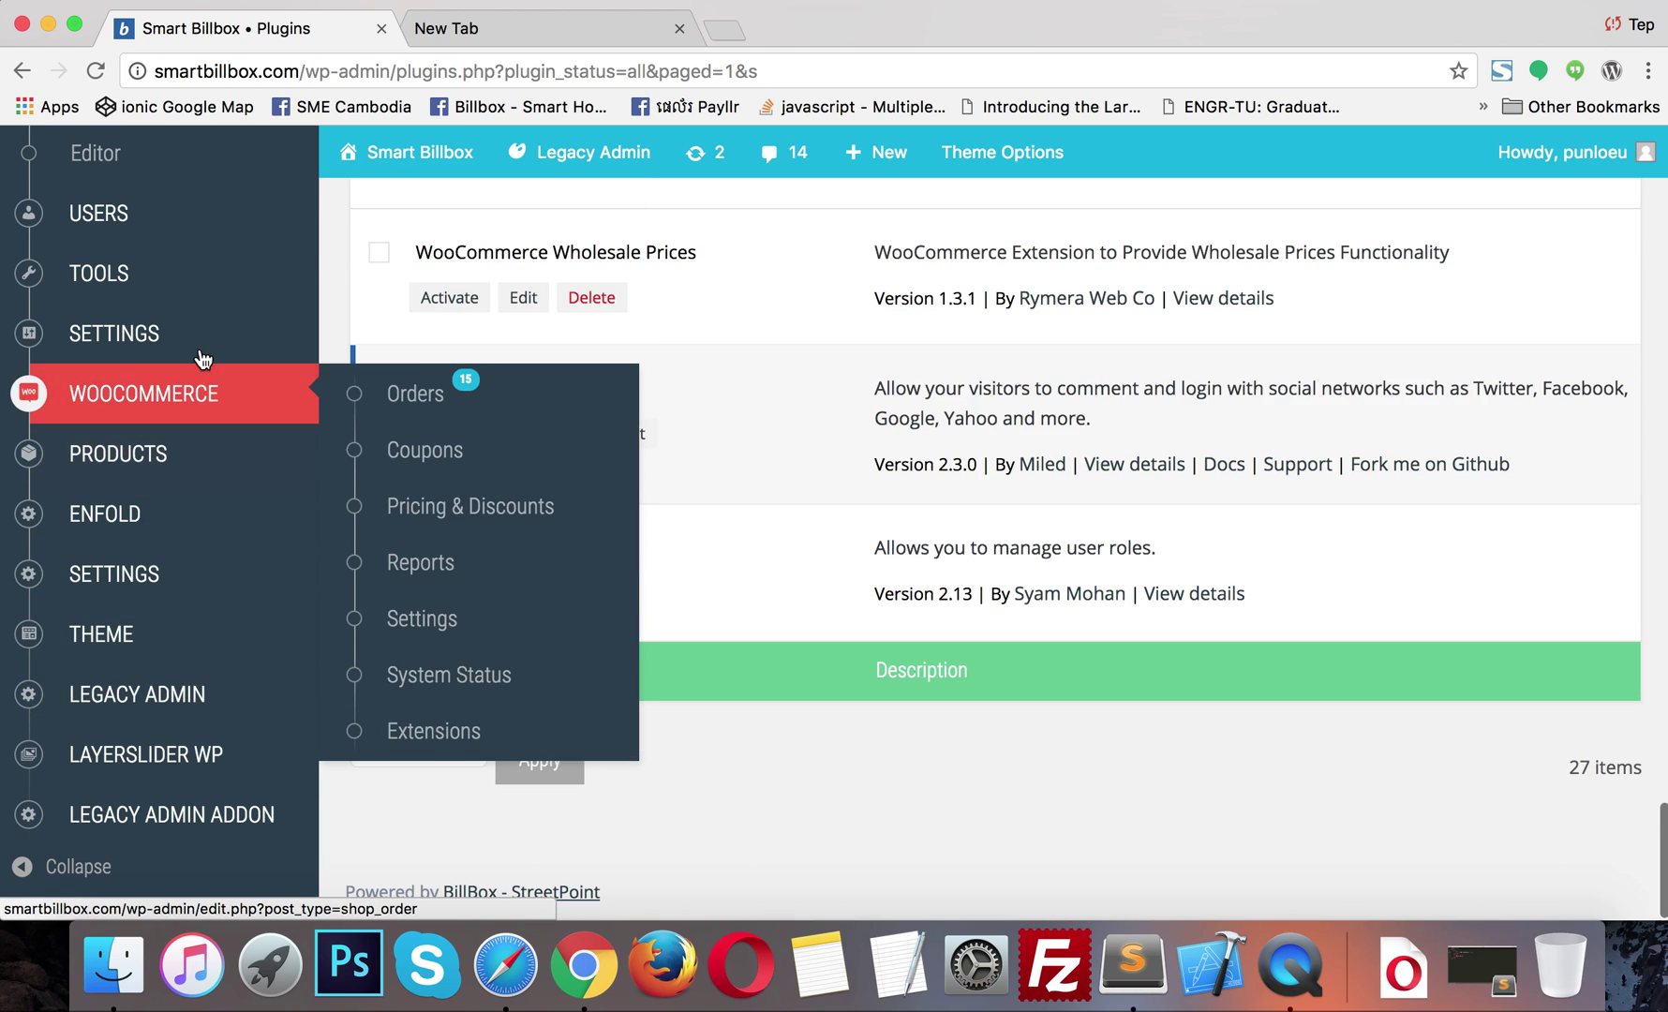
pyautogui.moveTo(202, 358)
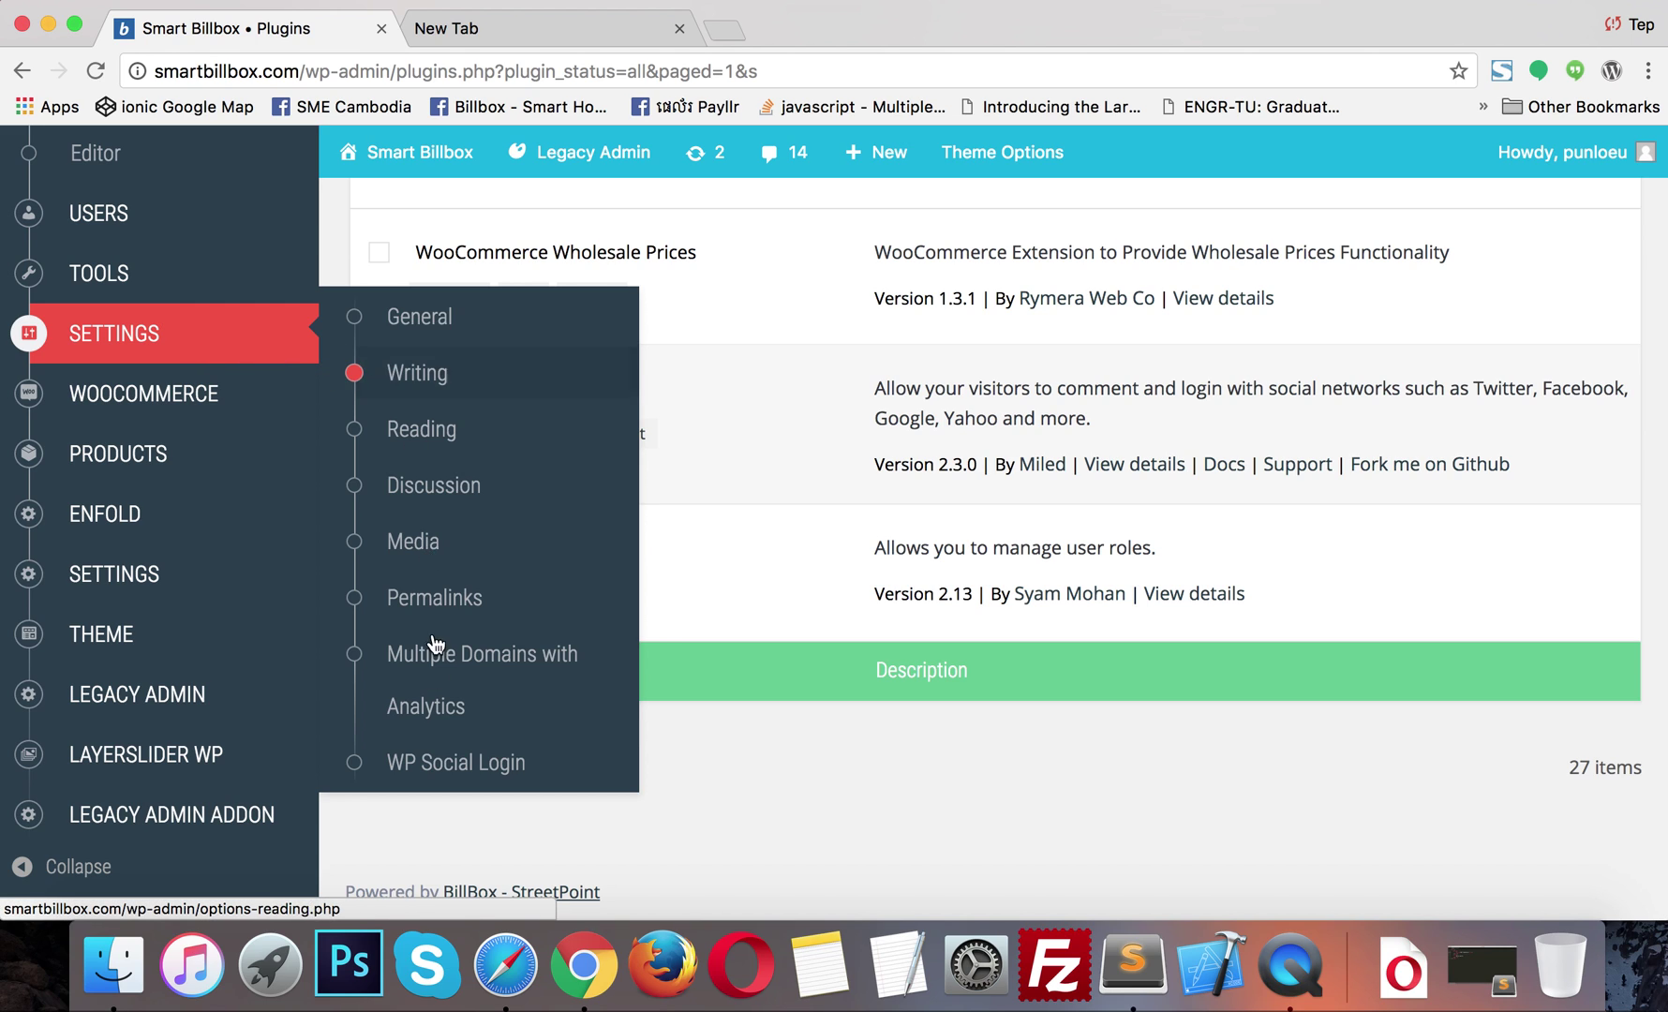
pyautogui.click(447, 763)
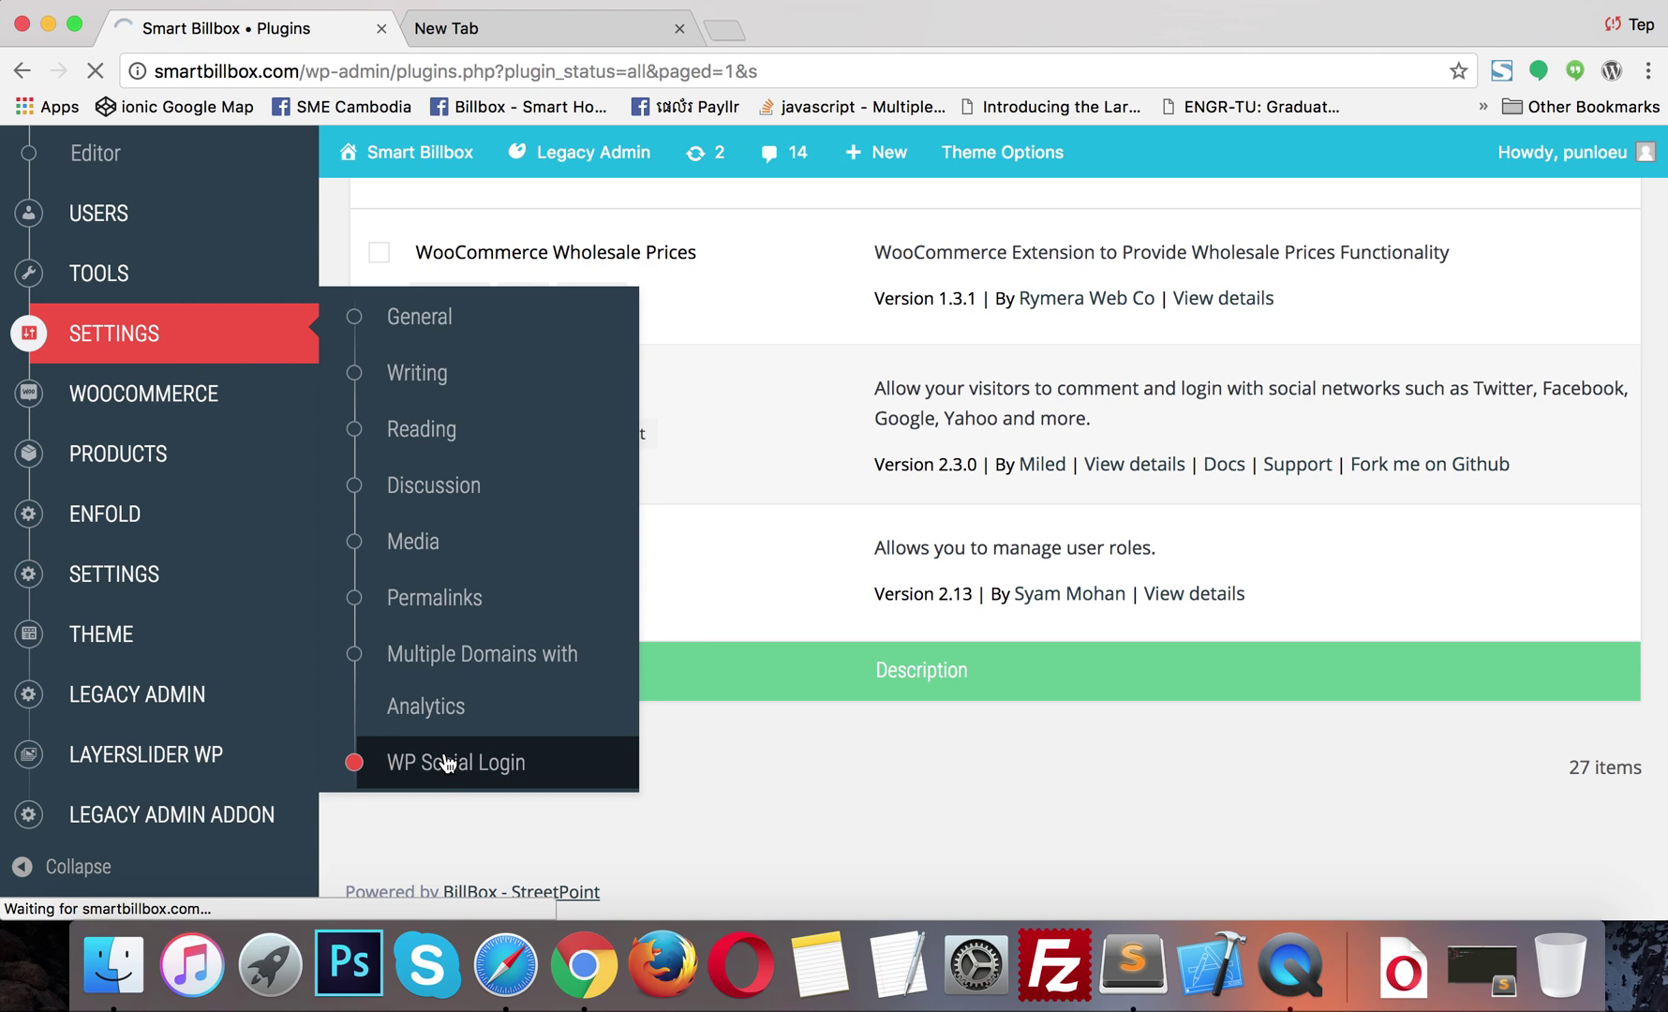
# Step: Copy the App ID from the Facebook app's basic settings in Safari into the Facebook Application ID field of WP Social Login in Chrome
pyautogui.click(505, 965)
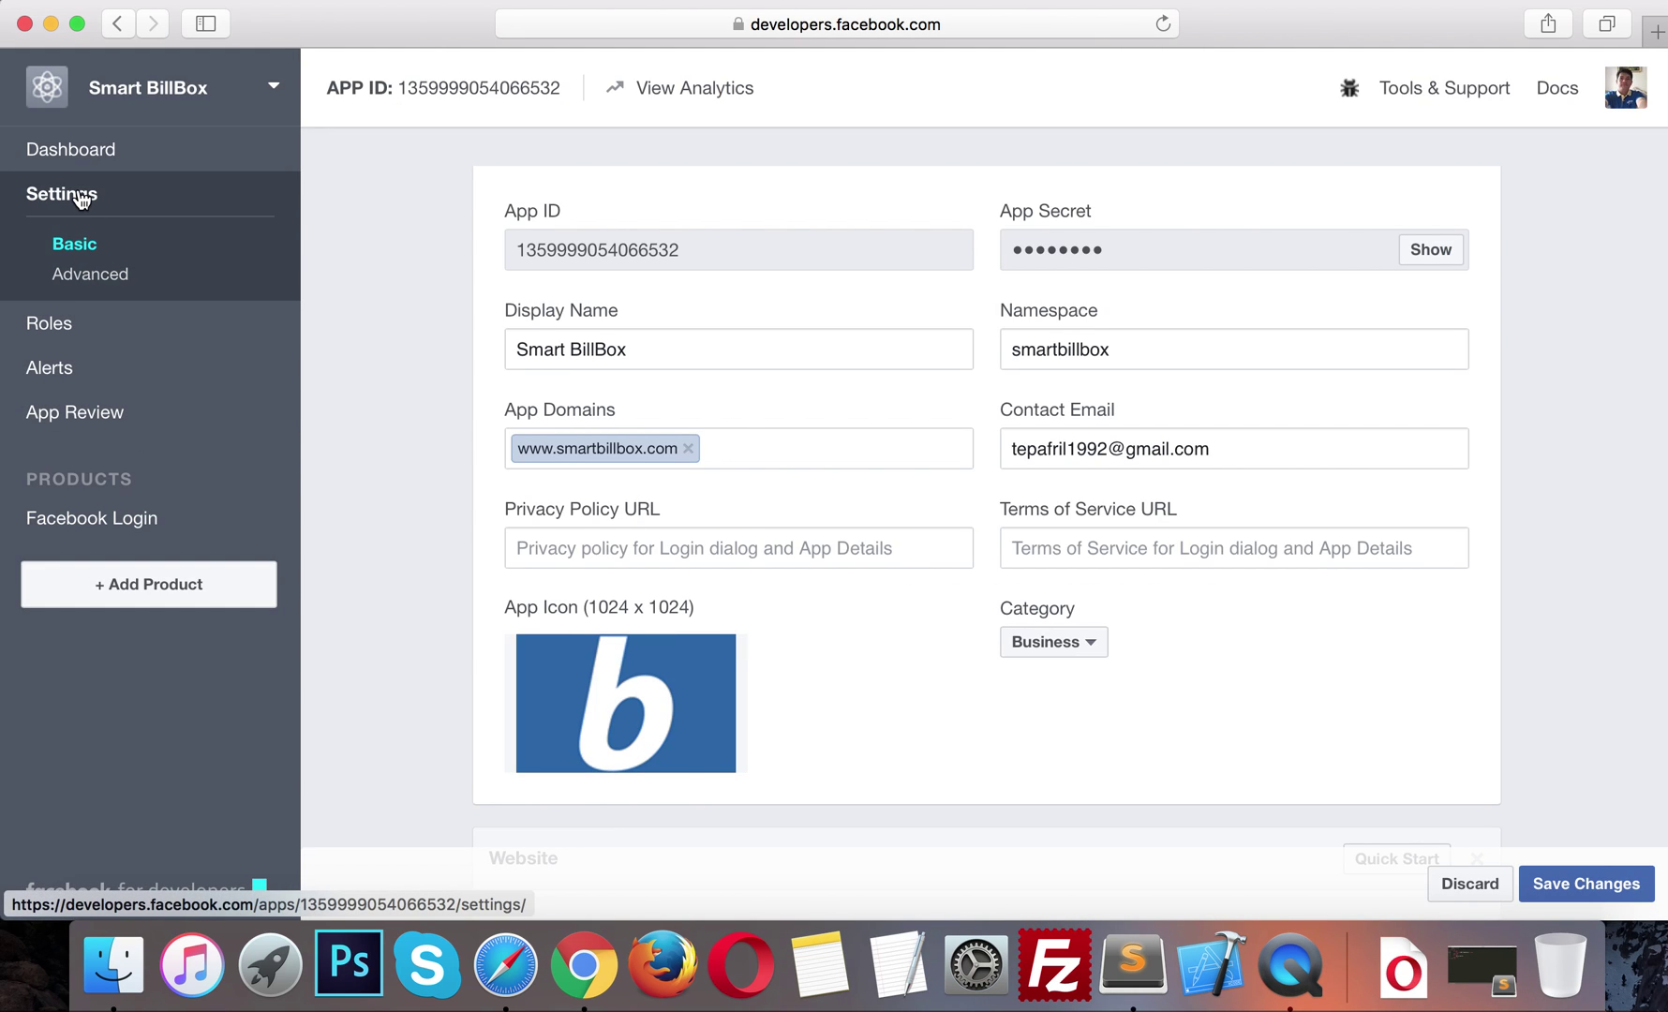
pyautogui.doubleClick(605, 243)
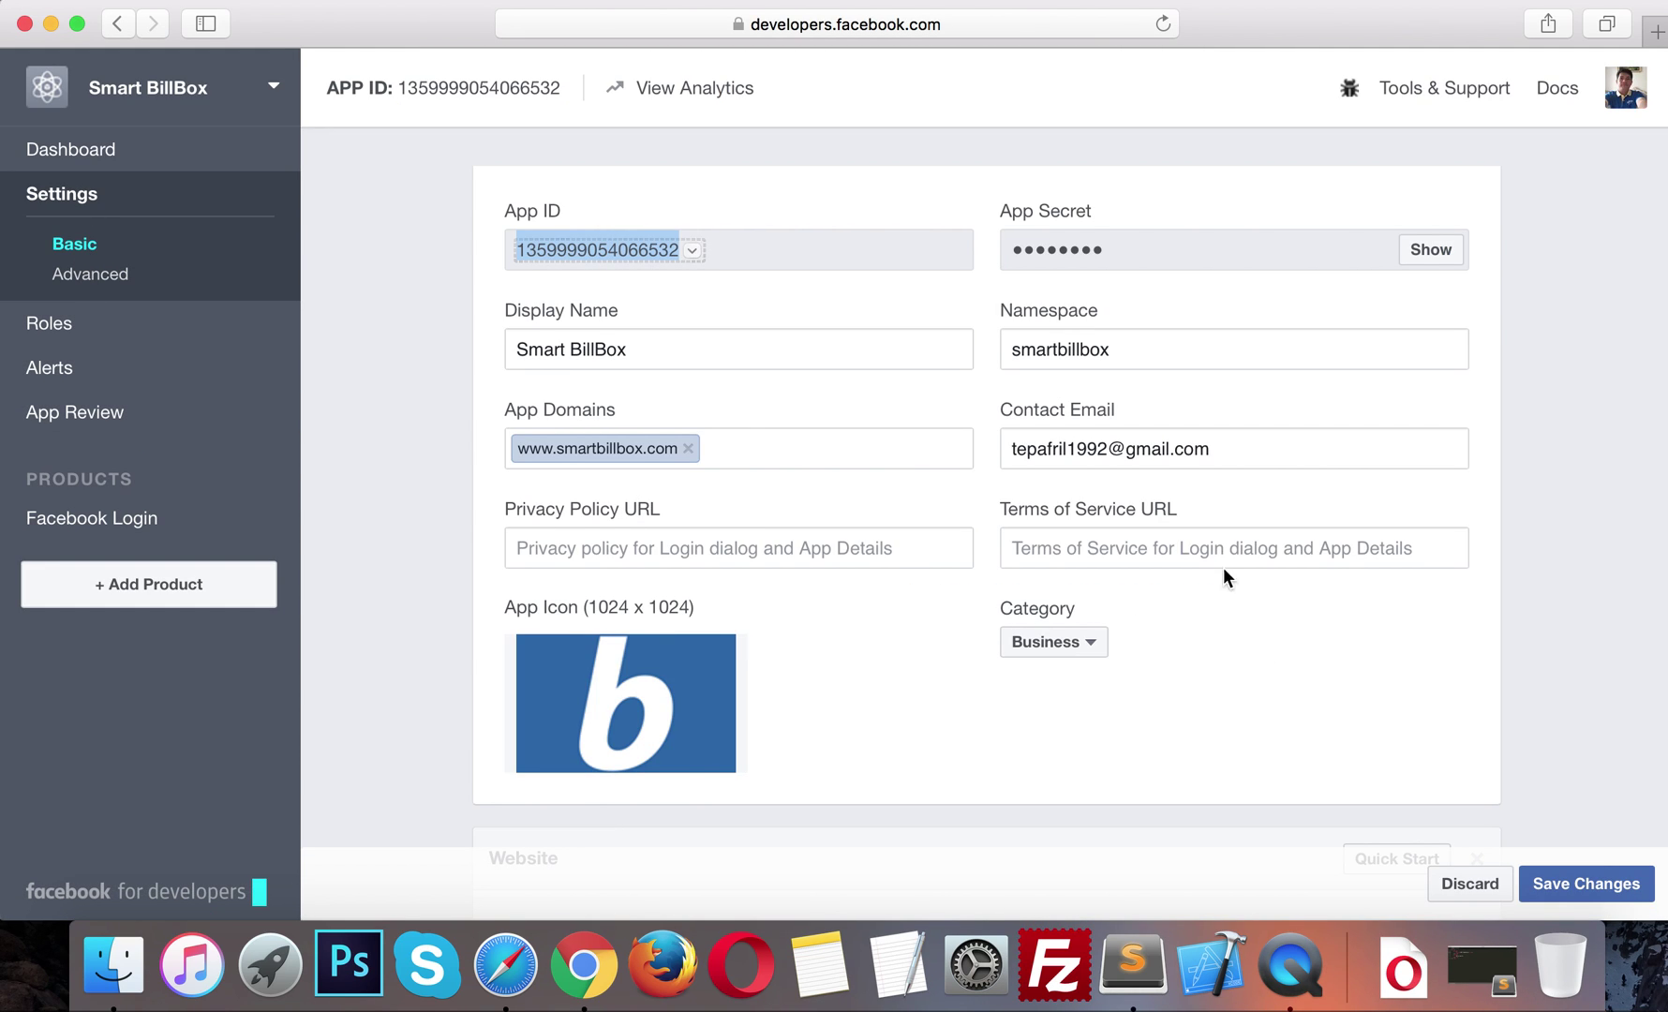
pyautogui.click(583, 965)
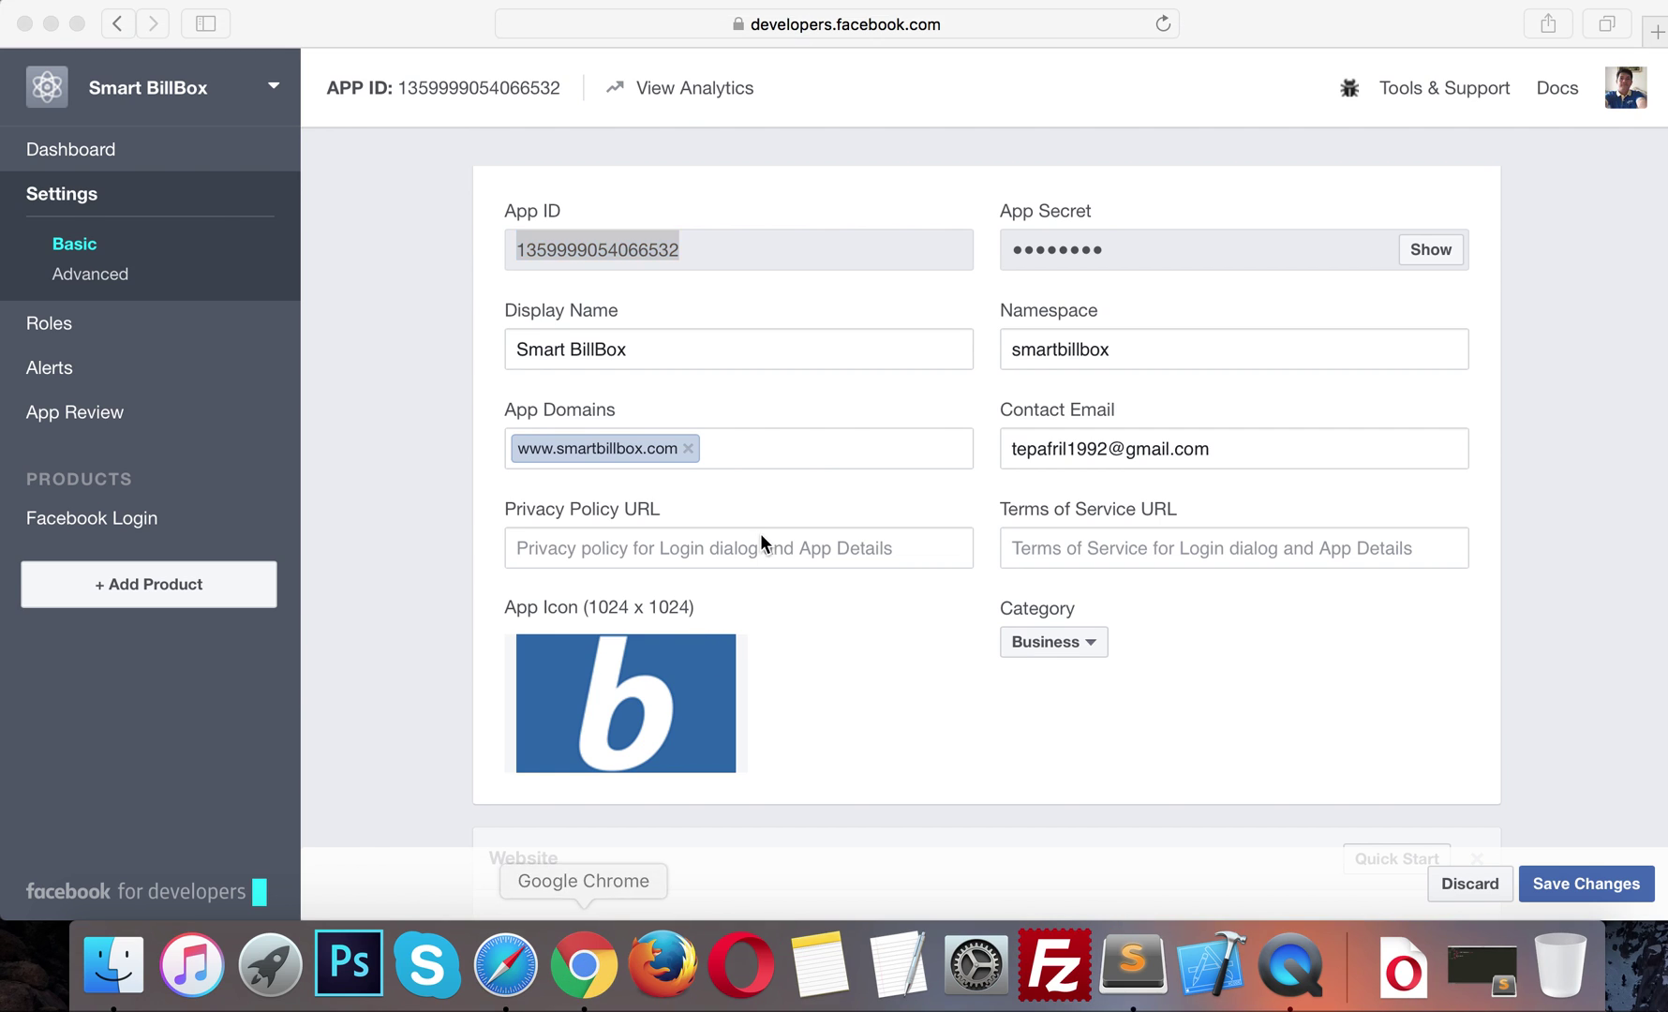
pyautogui.scroll(-8, 937, 497)
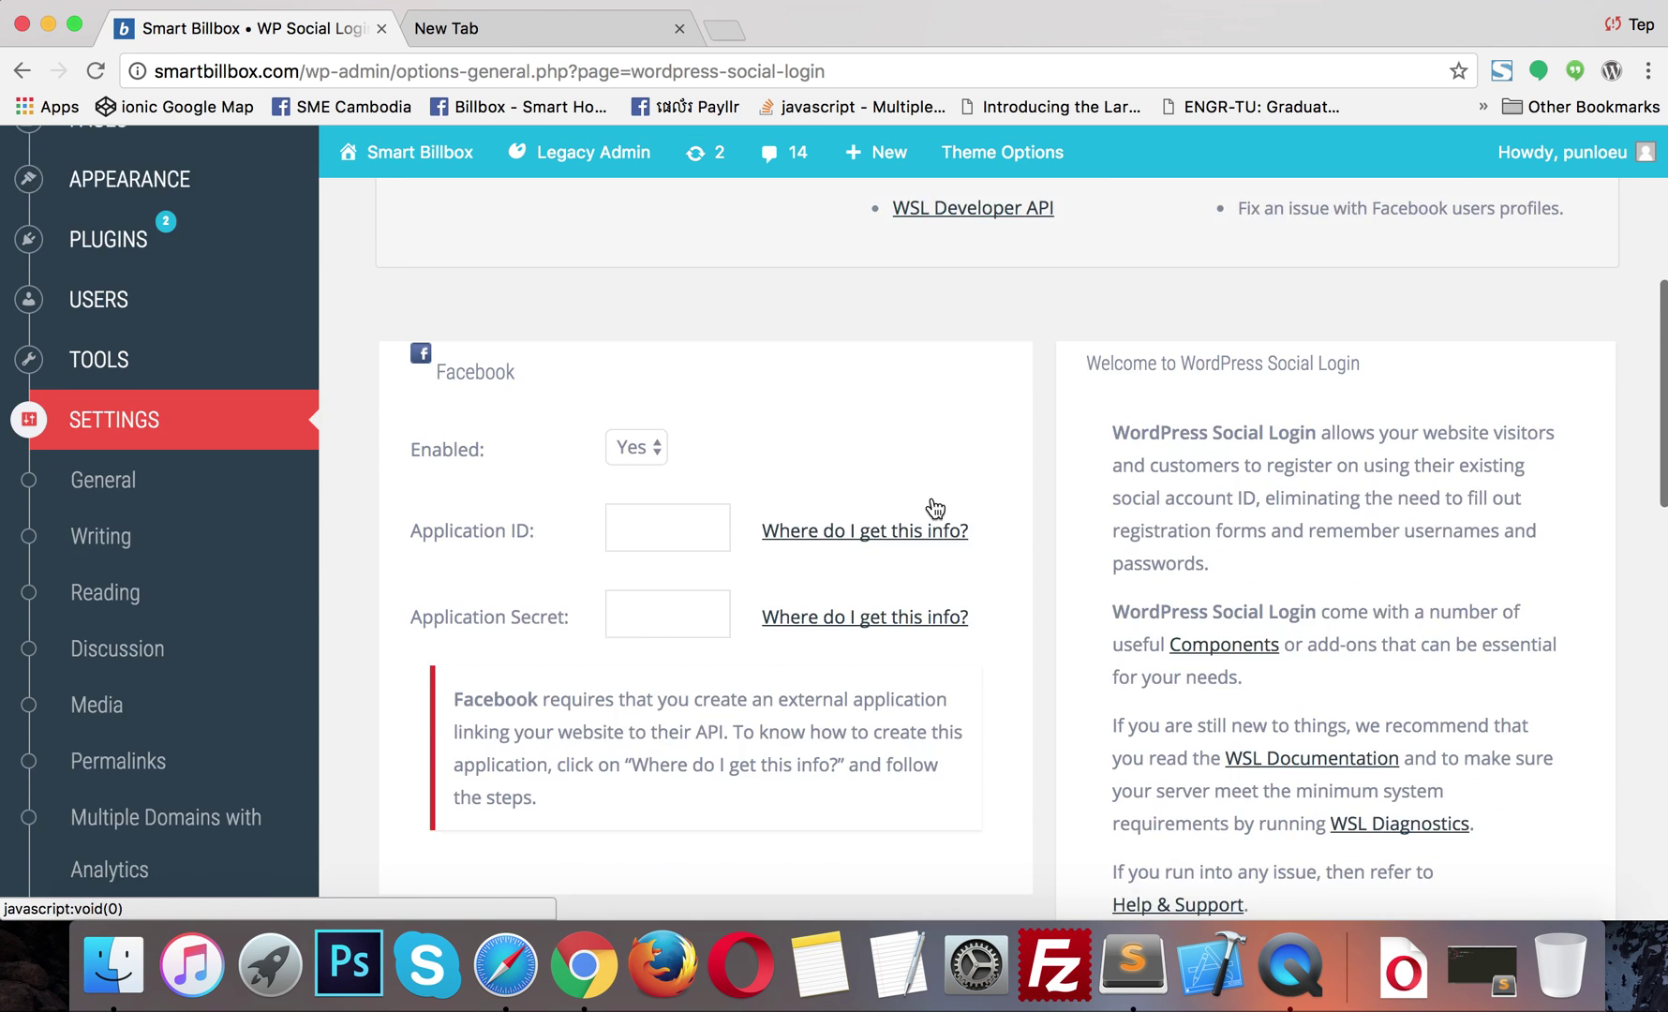
pyautogui.click(640, 462)
pyautogui.press('super+v')
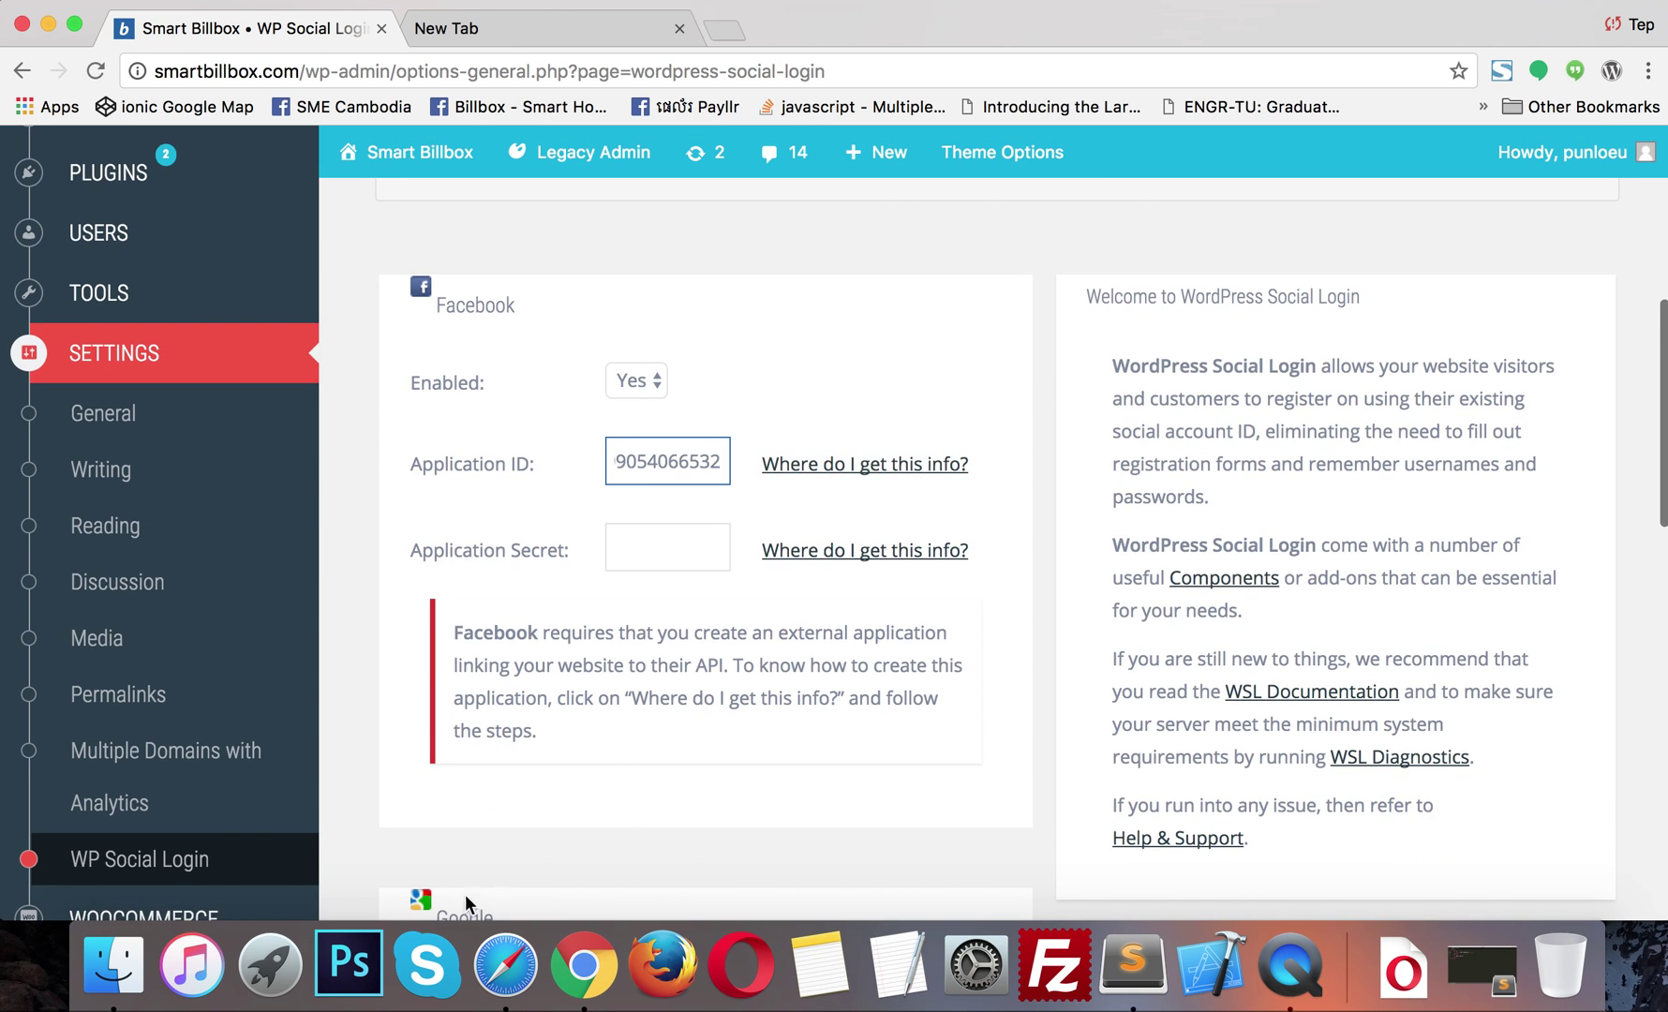
# Step: Reveal the app secret in Safari with the account password and copy it into Facebook's Application Secret field in Chrome
pyautogui.click(506, 964)
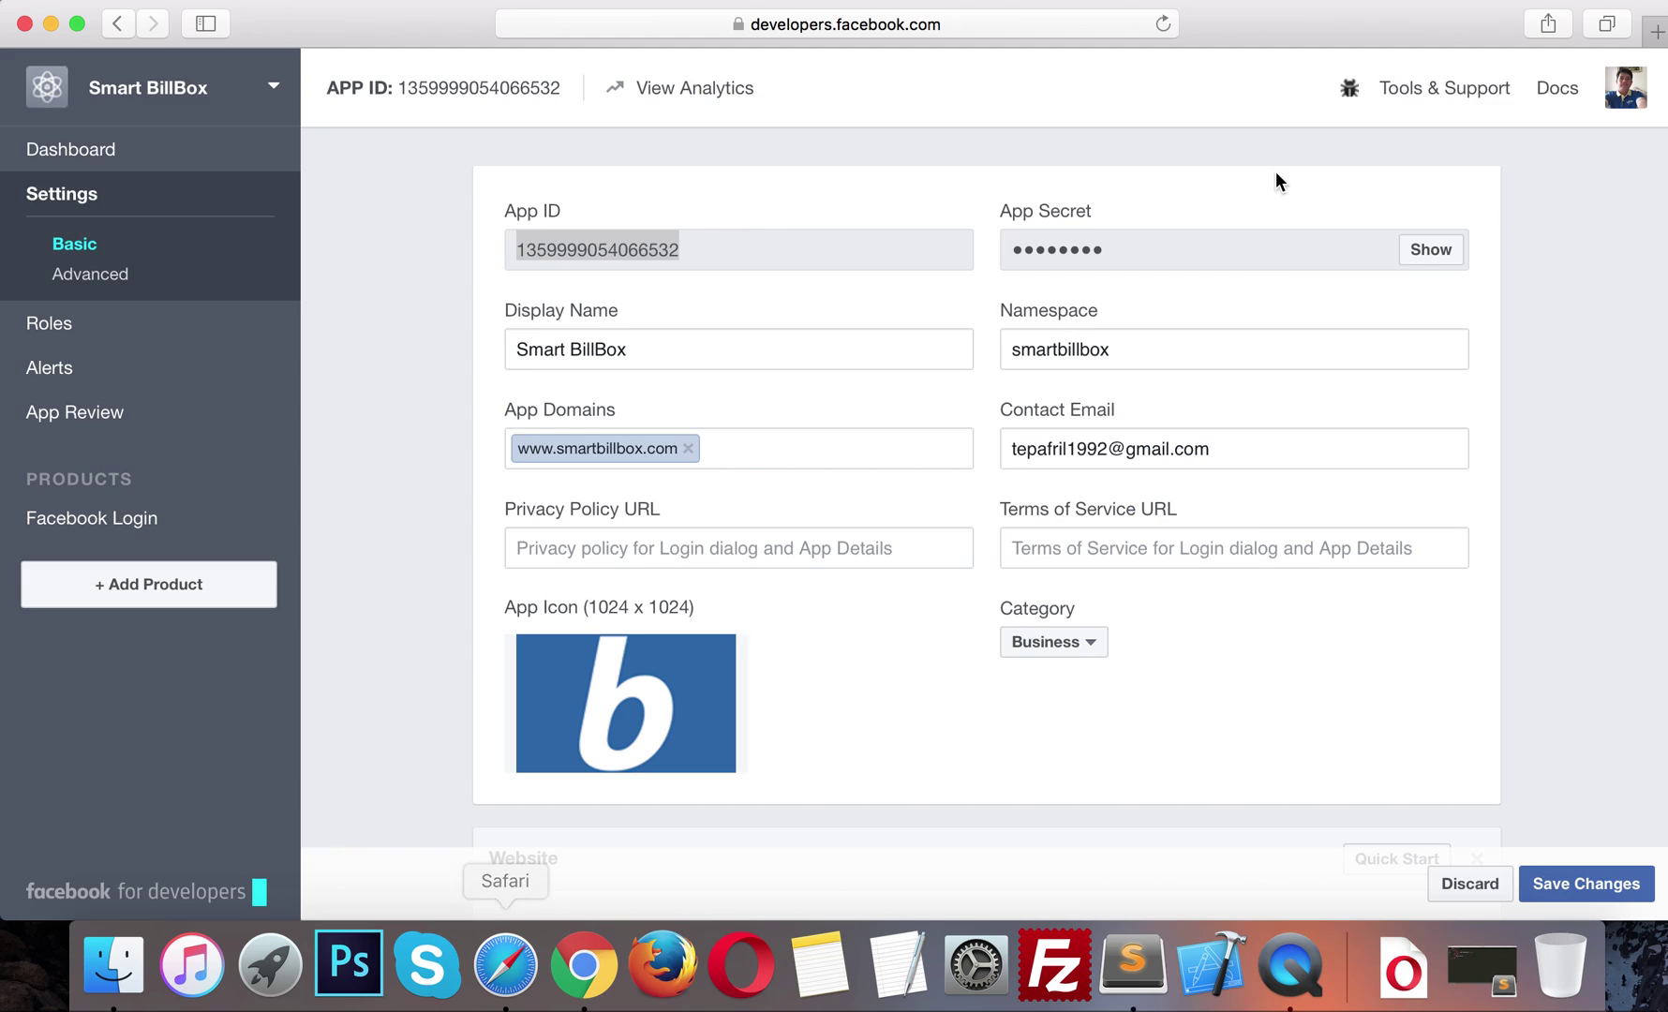
pyautogui.click(1417, 253)
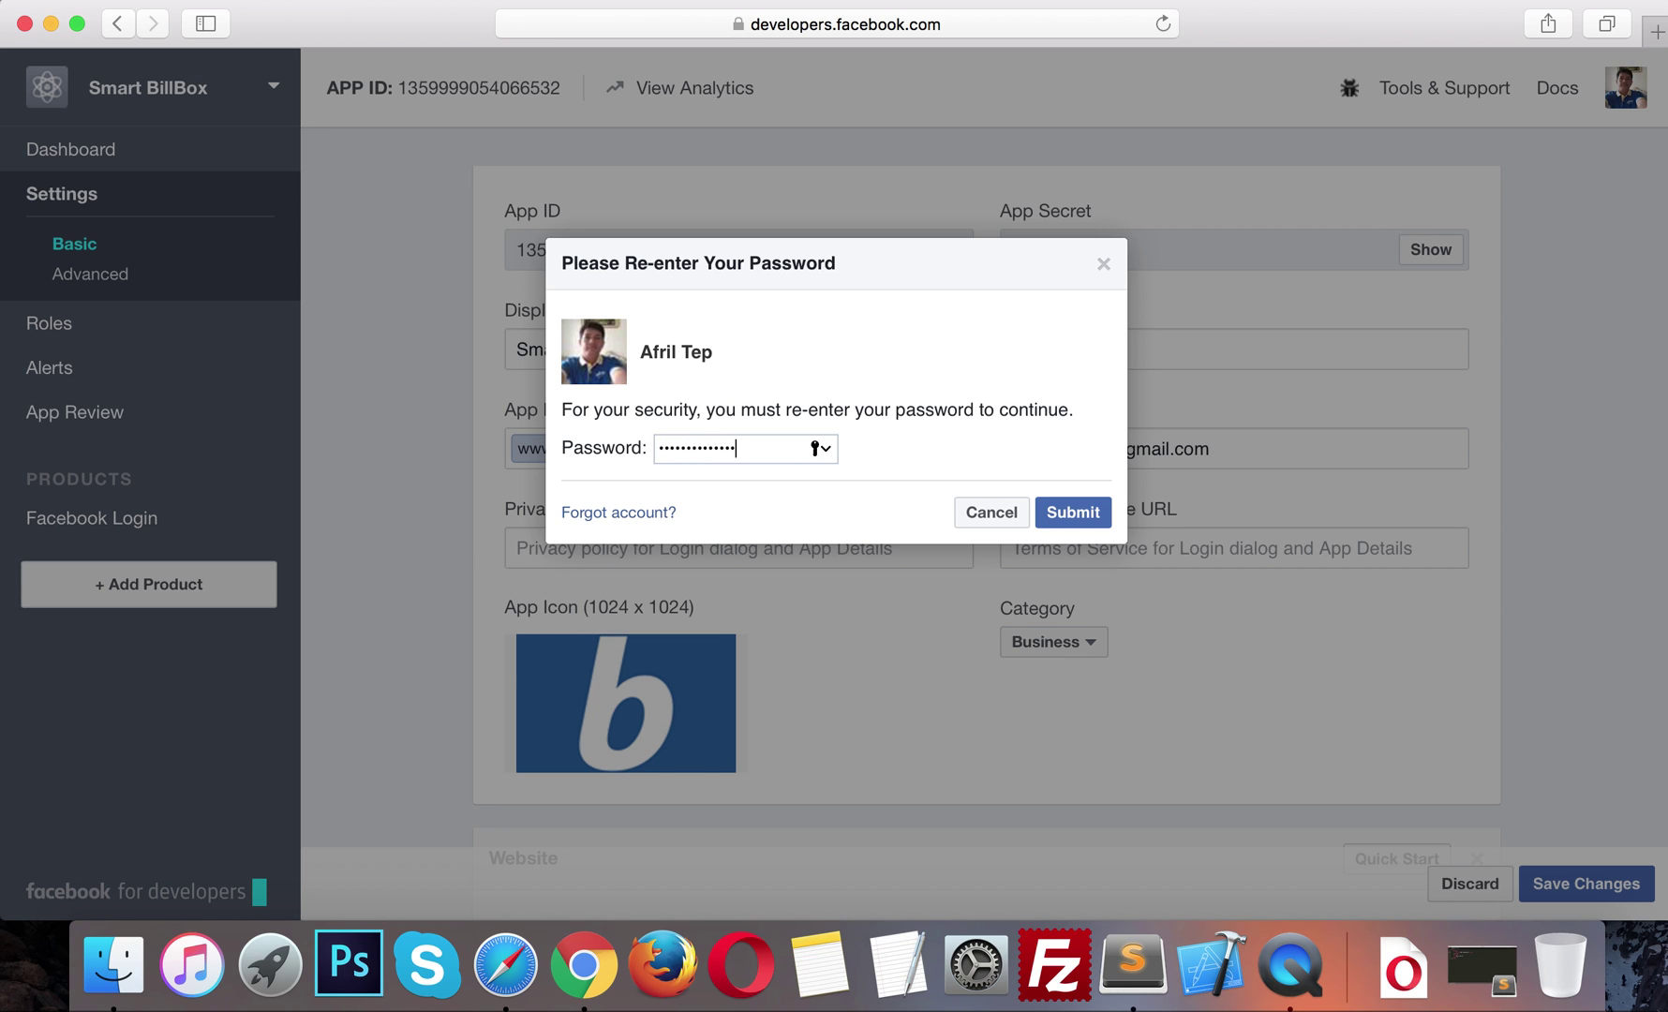
pyautogui.press('Return')
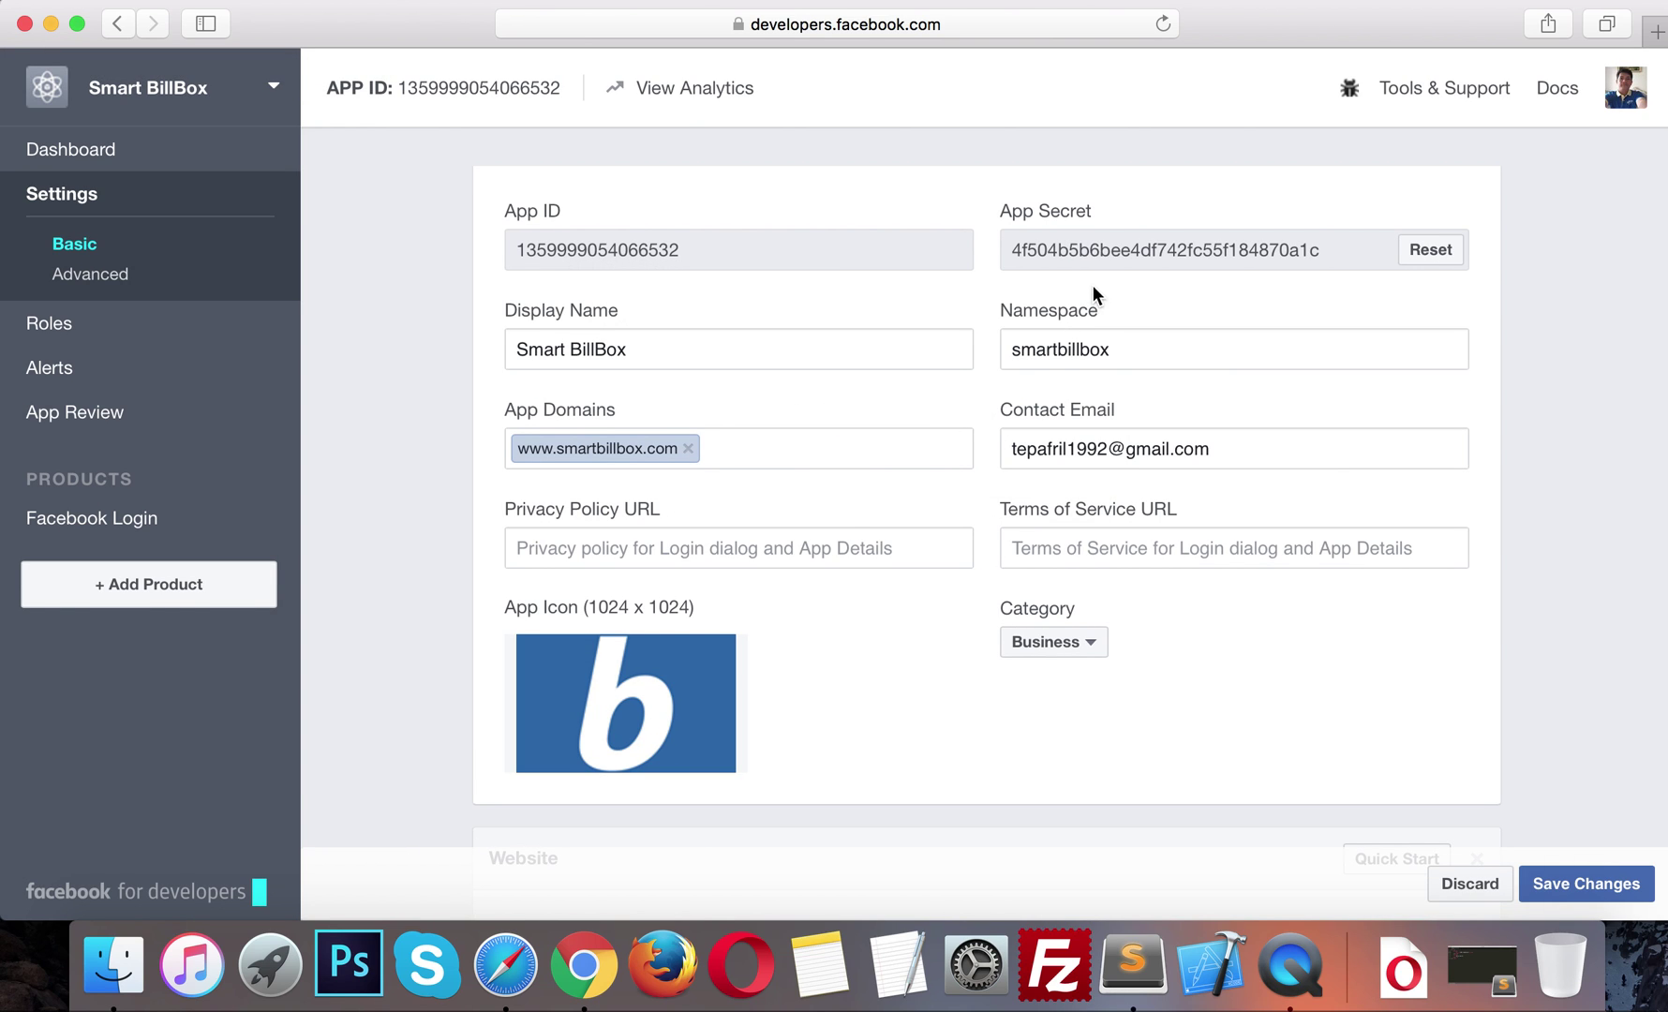
pyautogui.doubleClick(1113, 251)
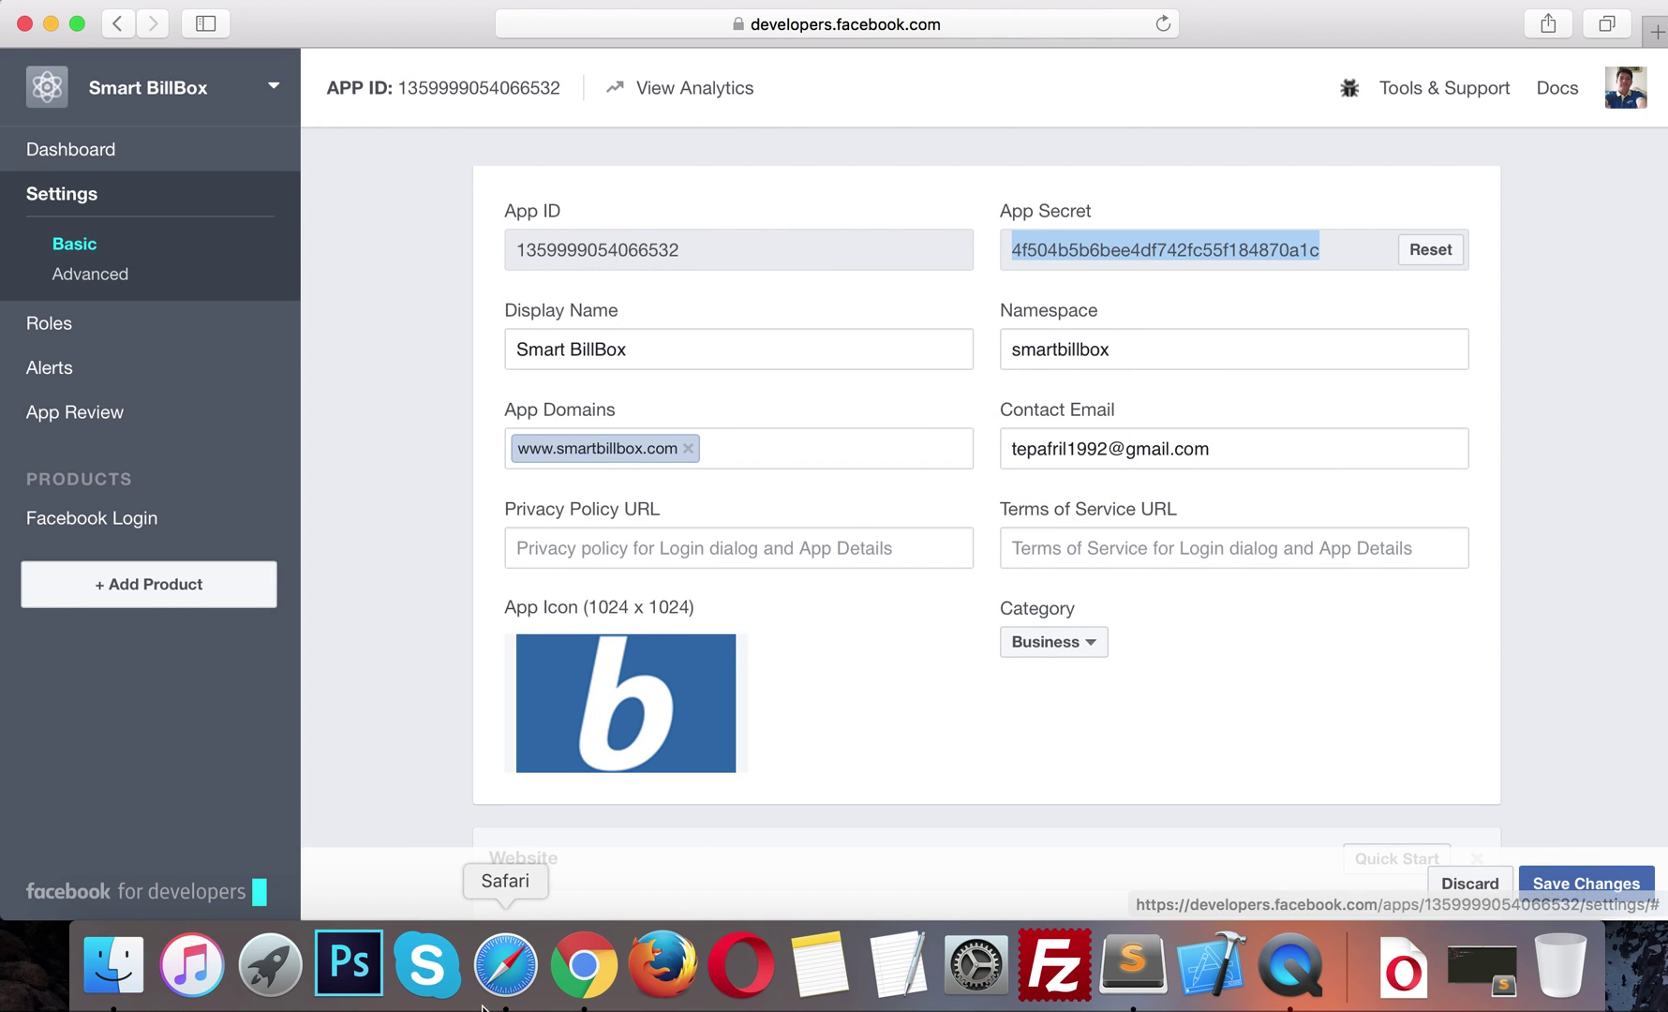
pyautogui.click(582, 965)
pyautogui.click(685, 532)
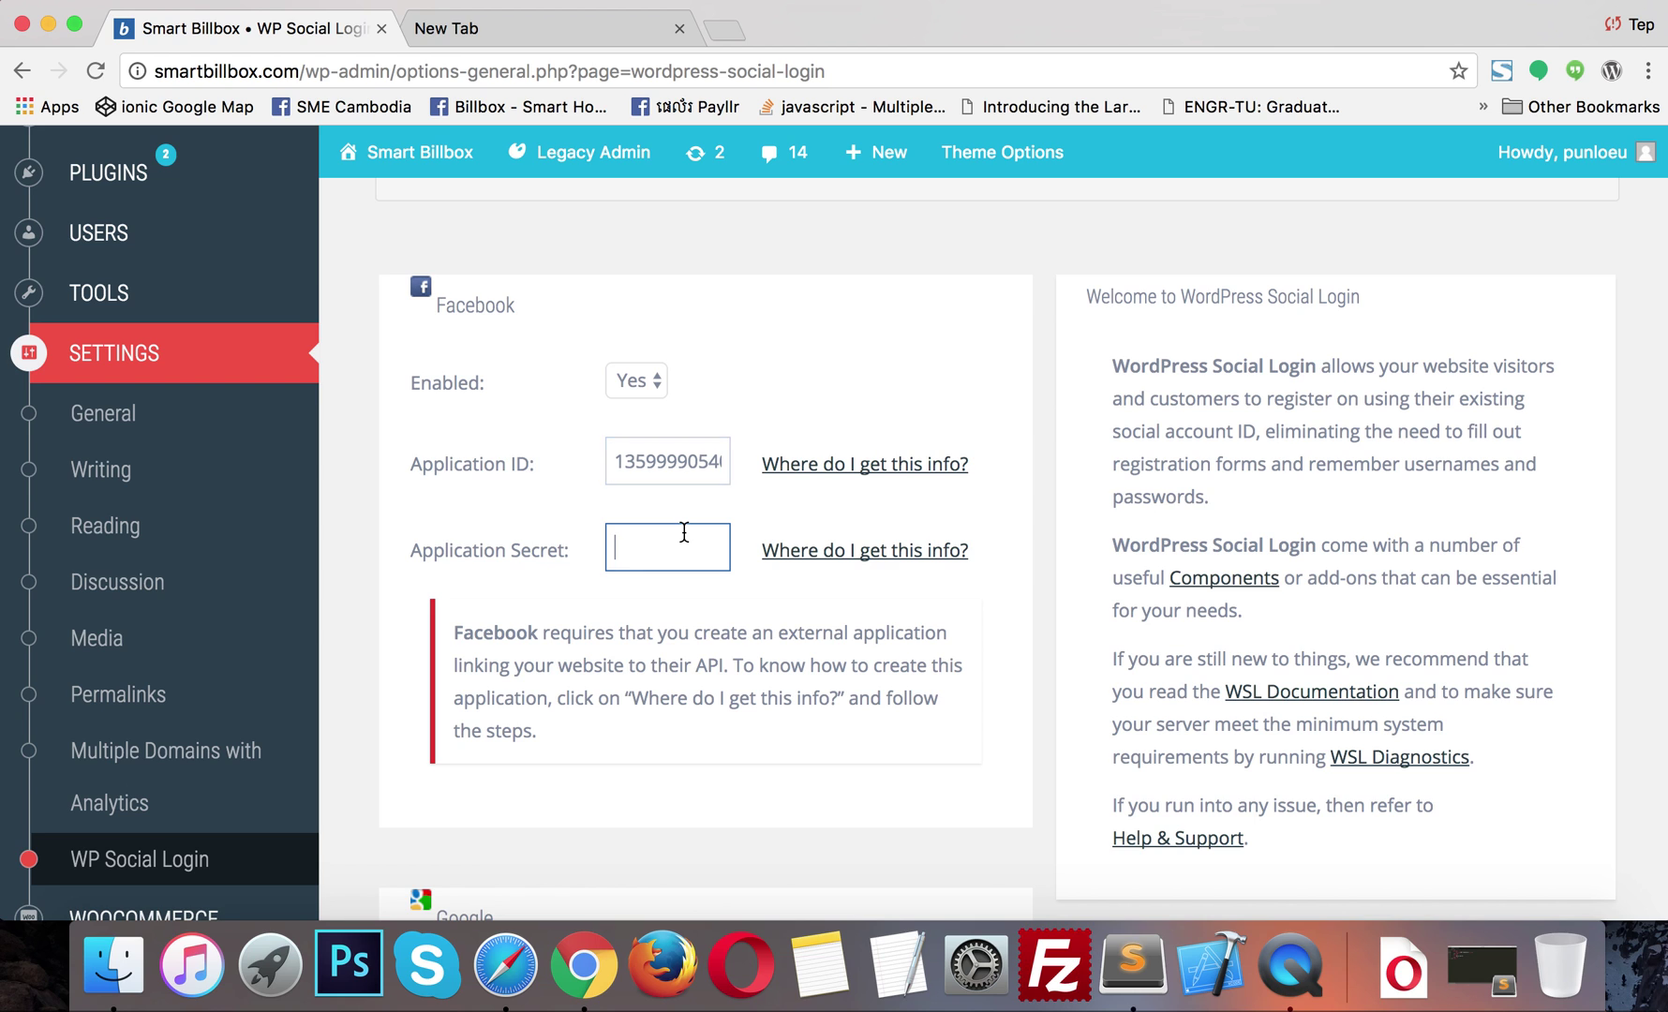
# Step: Set Enabled to No for both Google and Twitter and save the social login settings
pyautogui.scroll(-7, 804, 551)
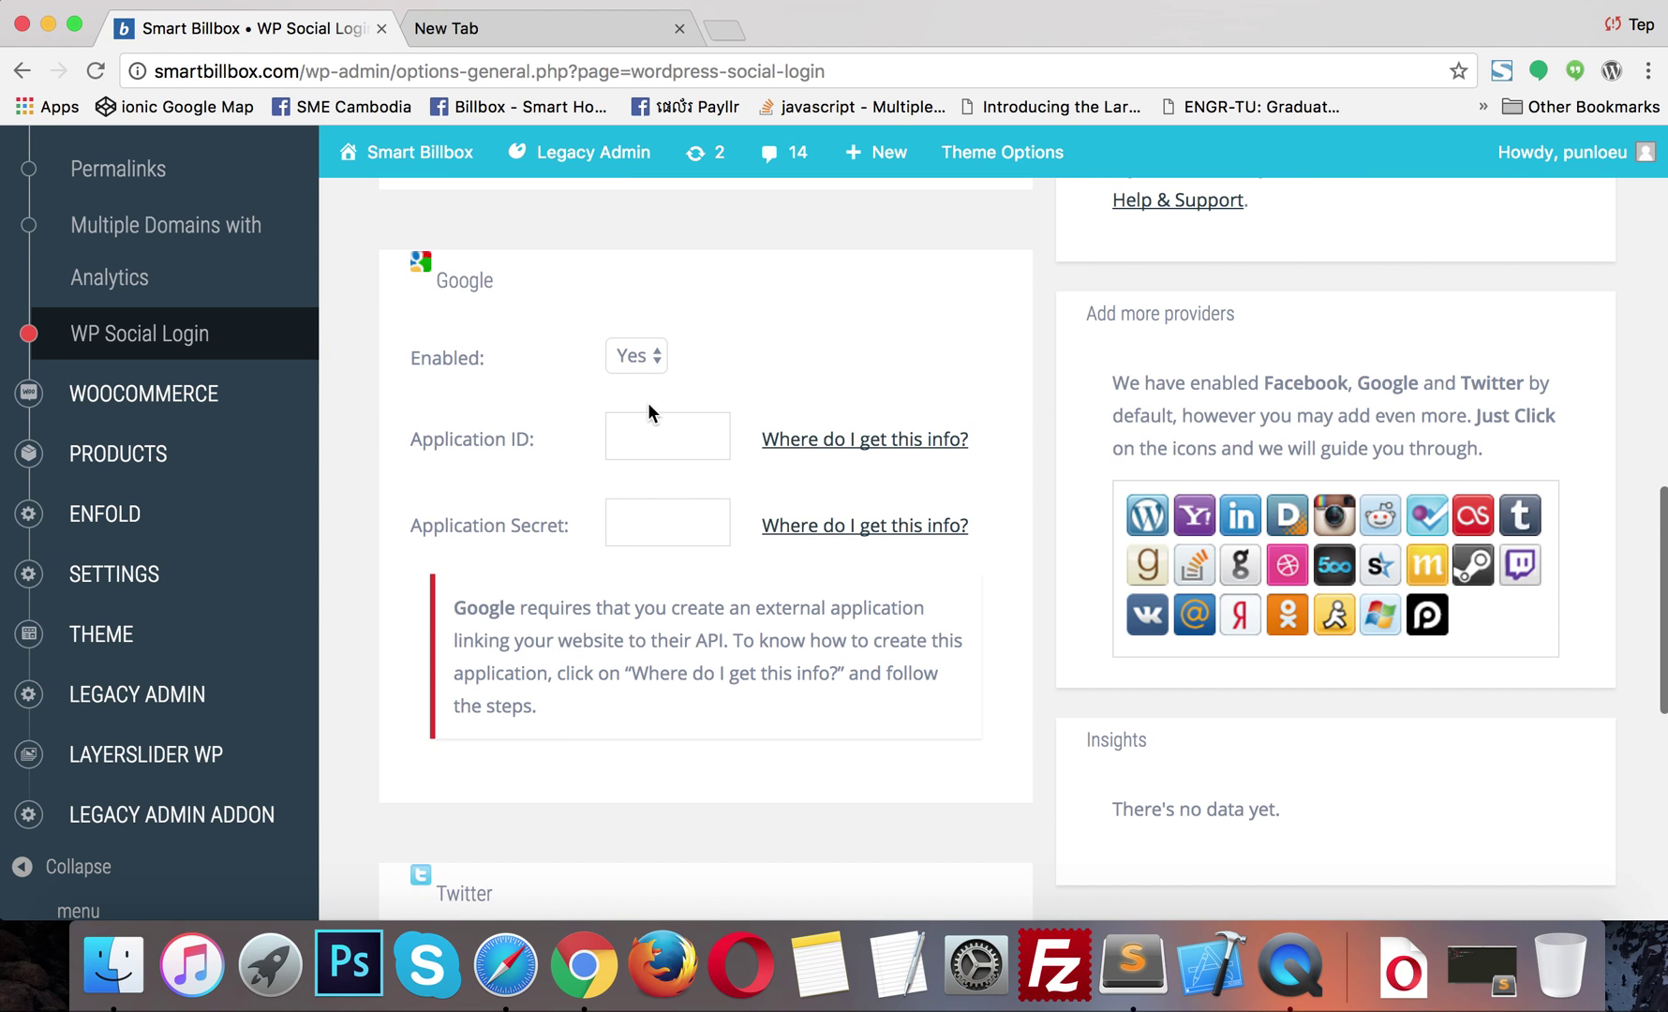
pyautogui.click(644, 354)
pyautogui.click(648, 377)
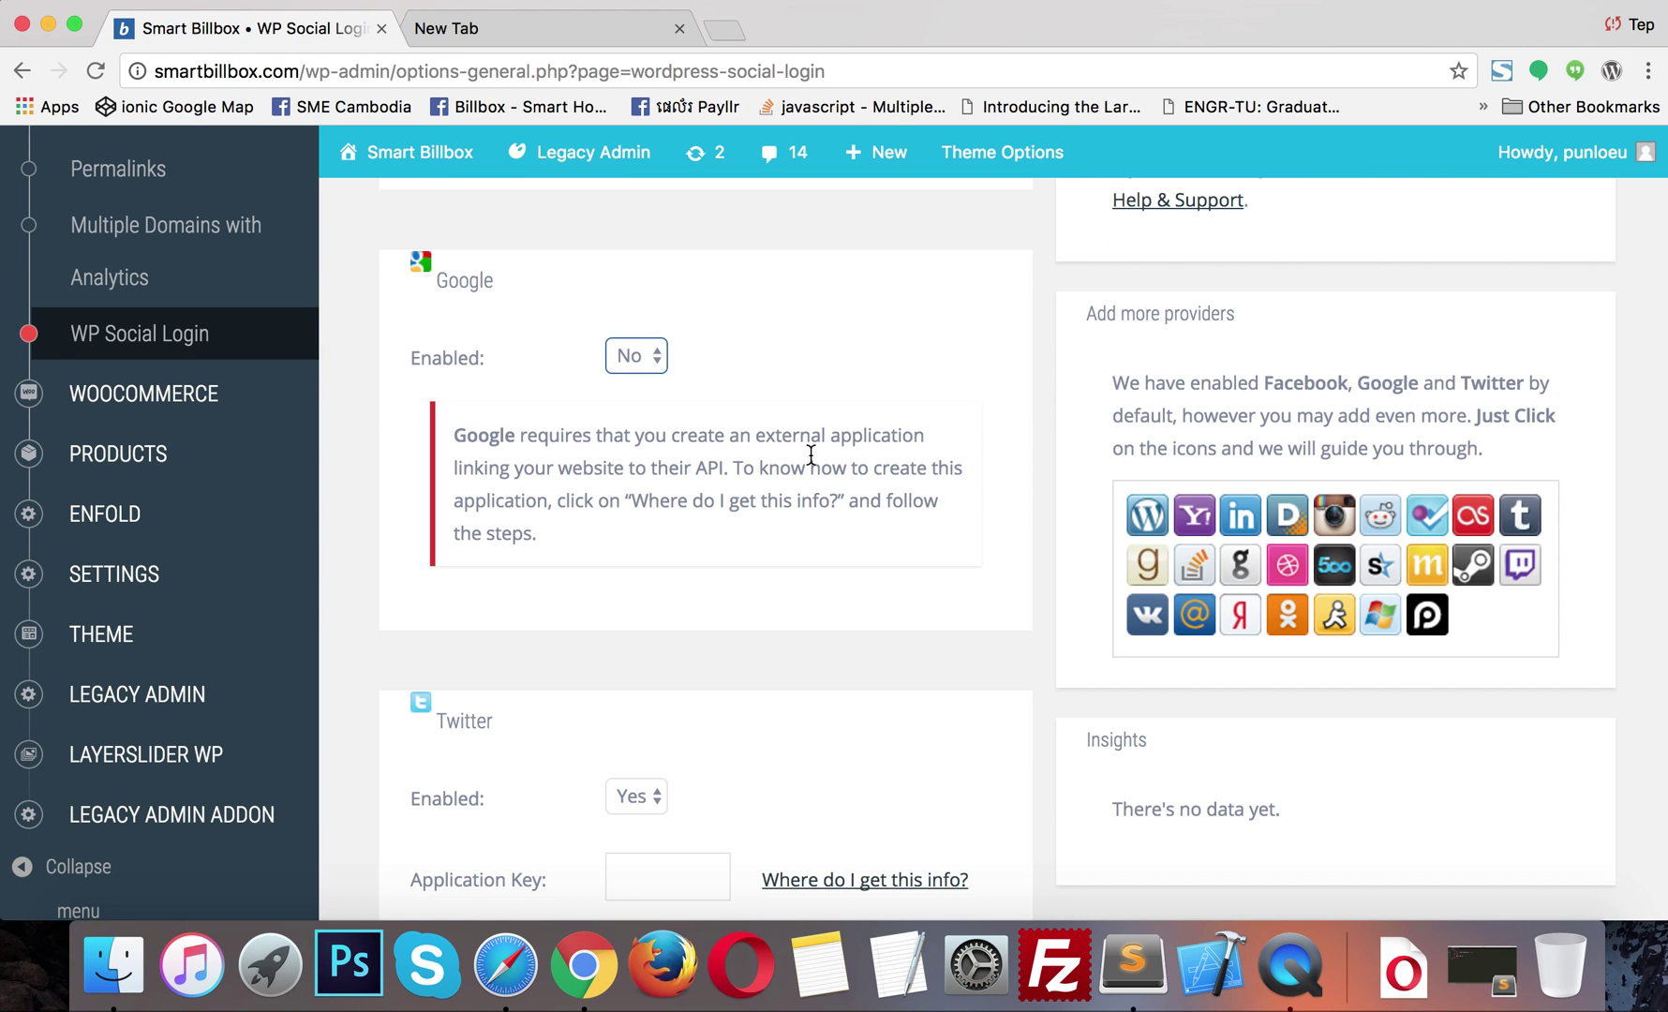
pyautogui.scroll(-3, 779, 696)
pyautogui.scroll(-5, 780, 696)
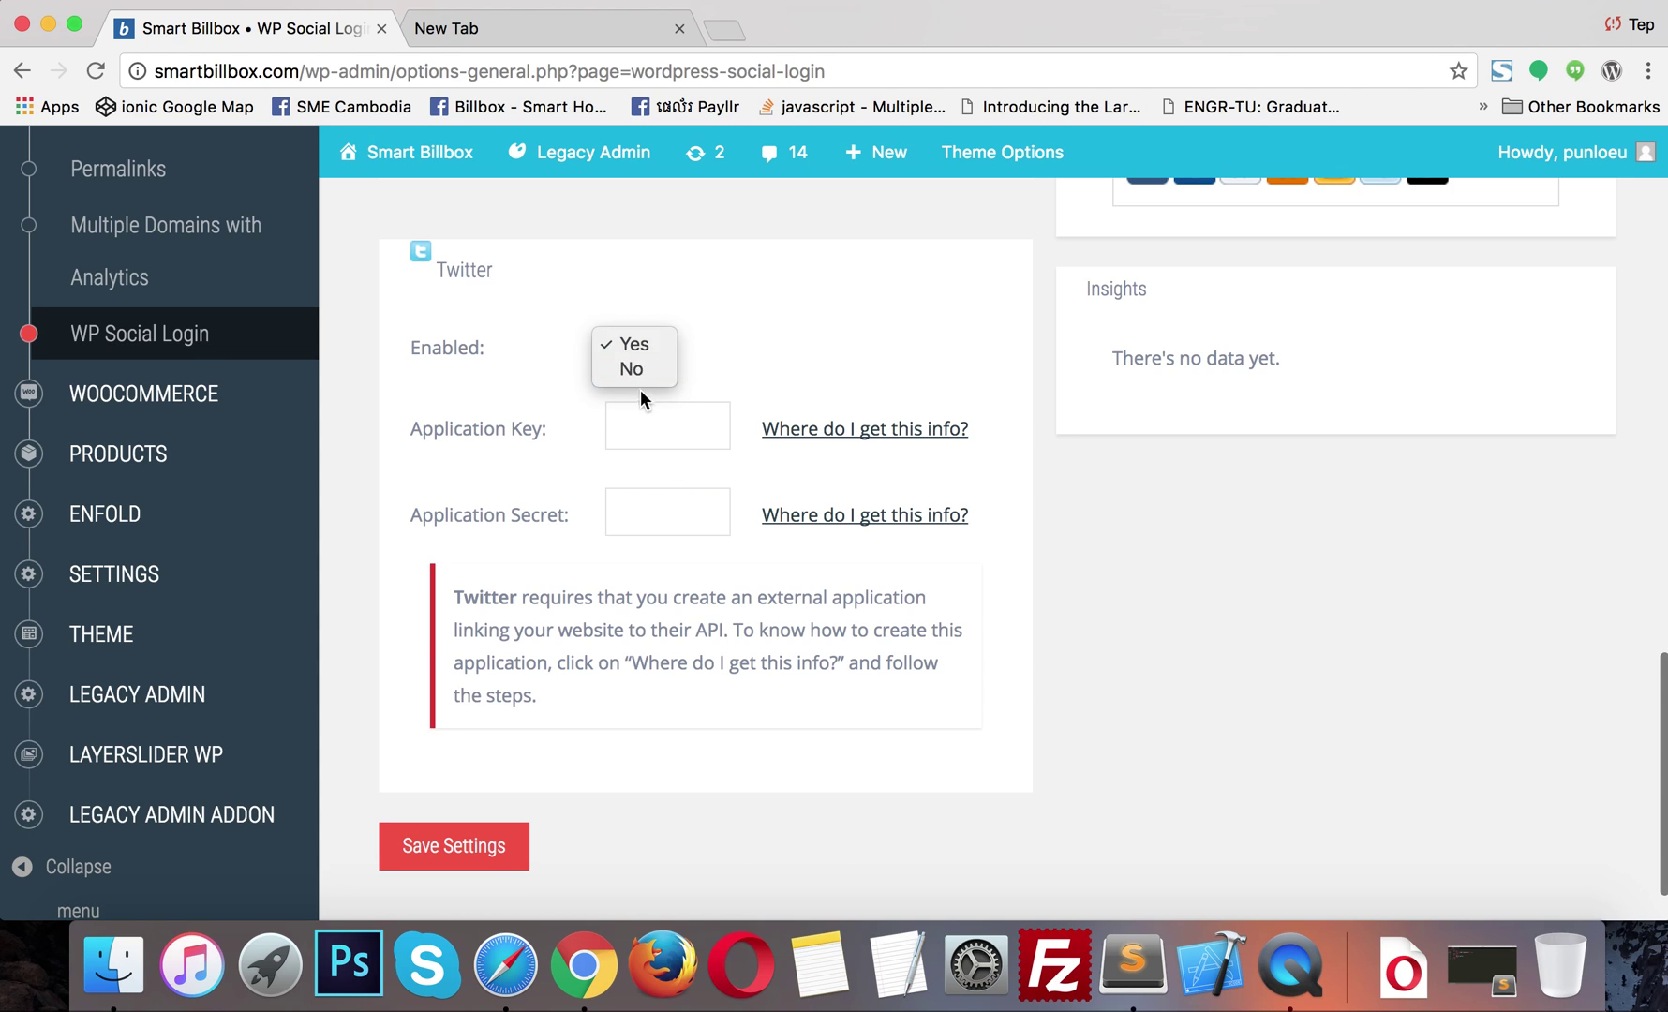
pyautogui.click(638, 378)
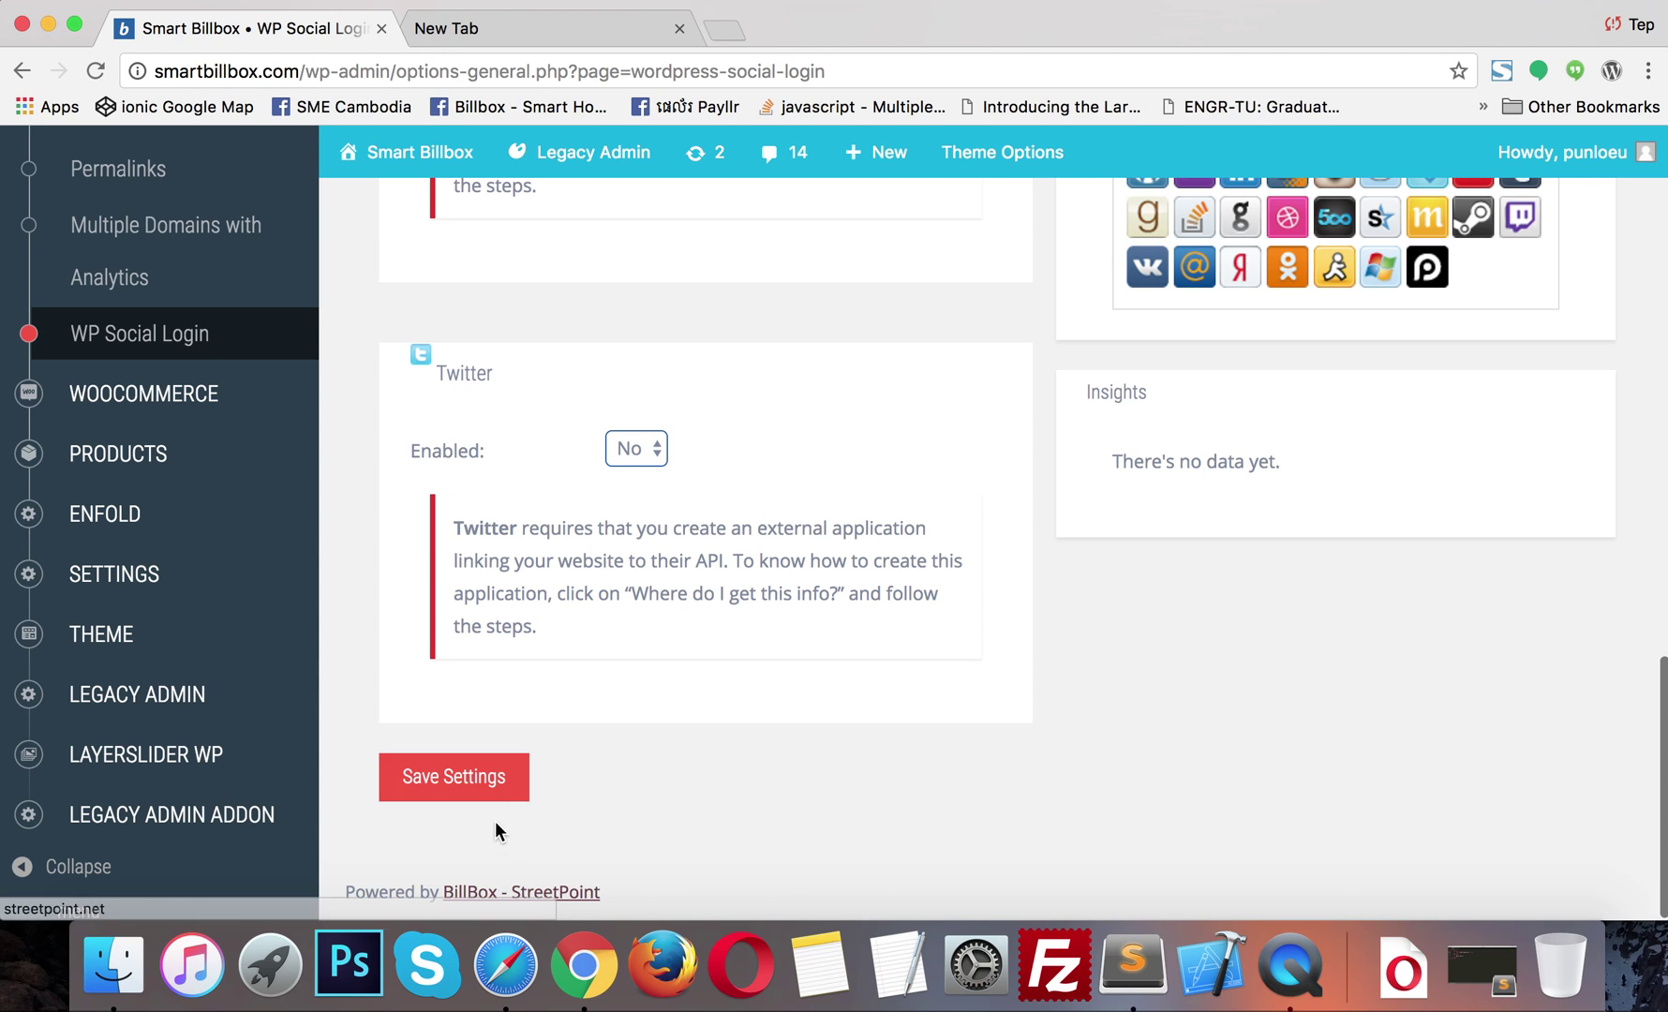
pyautogui.click(494, 791)
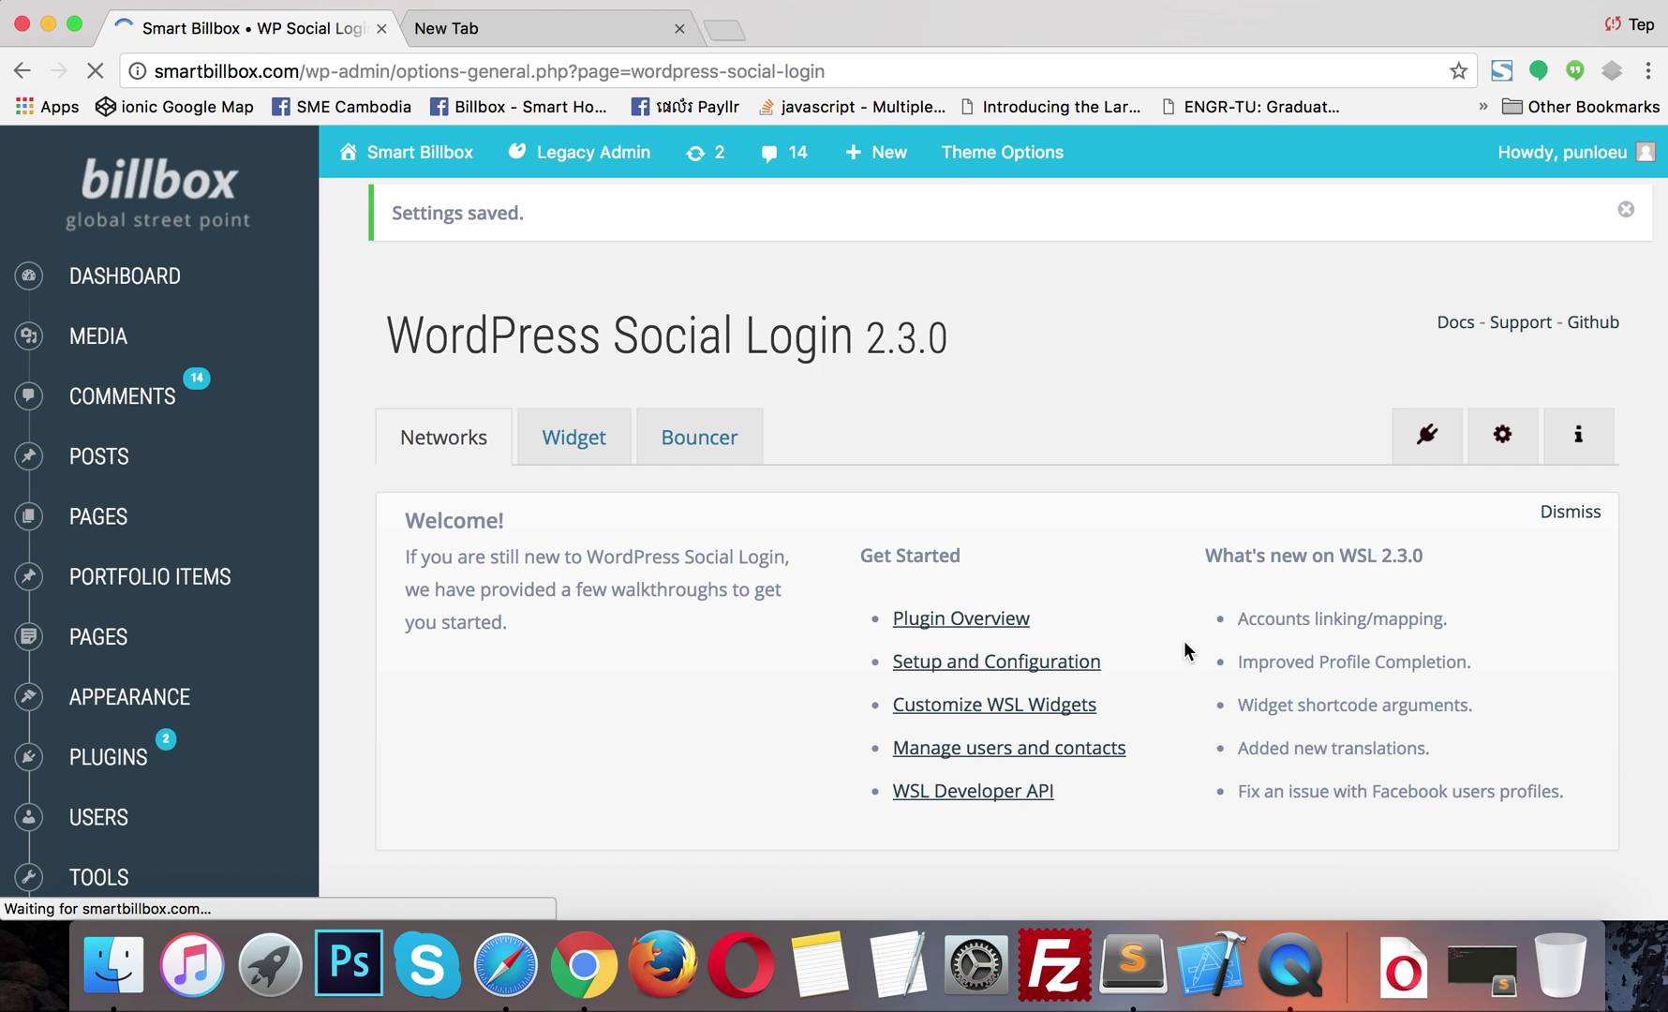
# Step: Review the saved network settings, and look through the plugin's Widget settings, including the basic, advanced and custom CSS sections
pyautogui.scroll(-10, 790, 565)
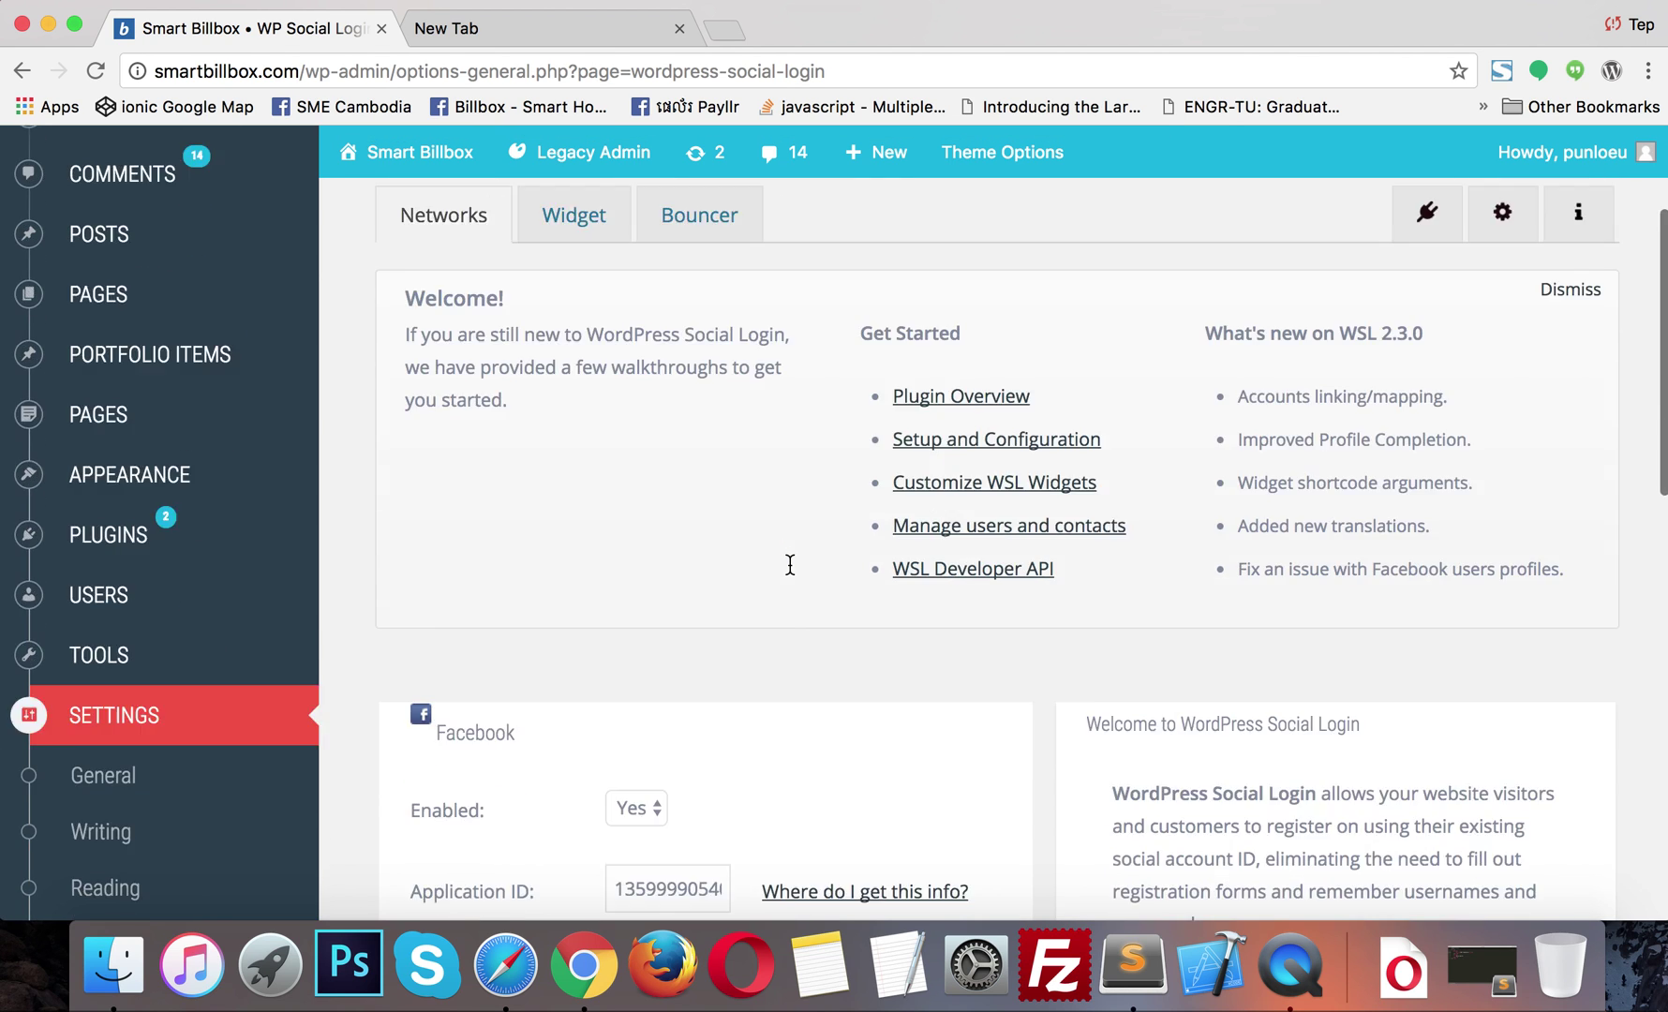
pyautogui.scroll(10, 790, 565)
pyautogui.scroll(-12, 789, 565)
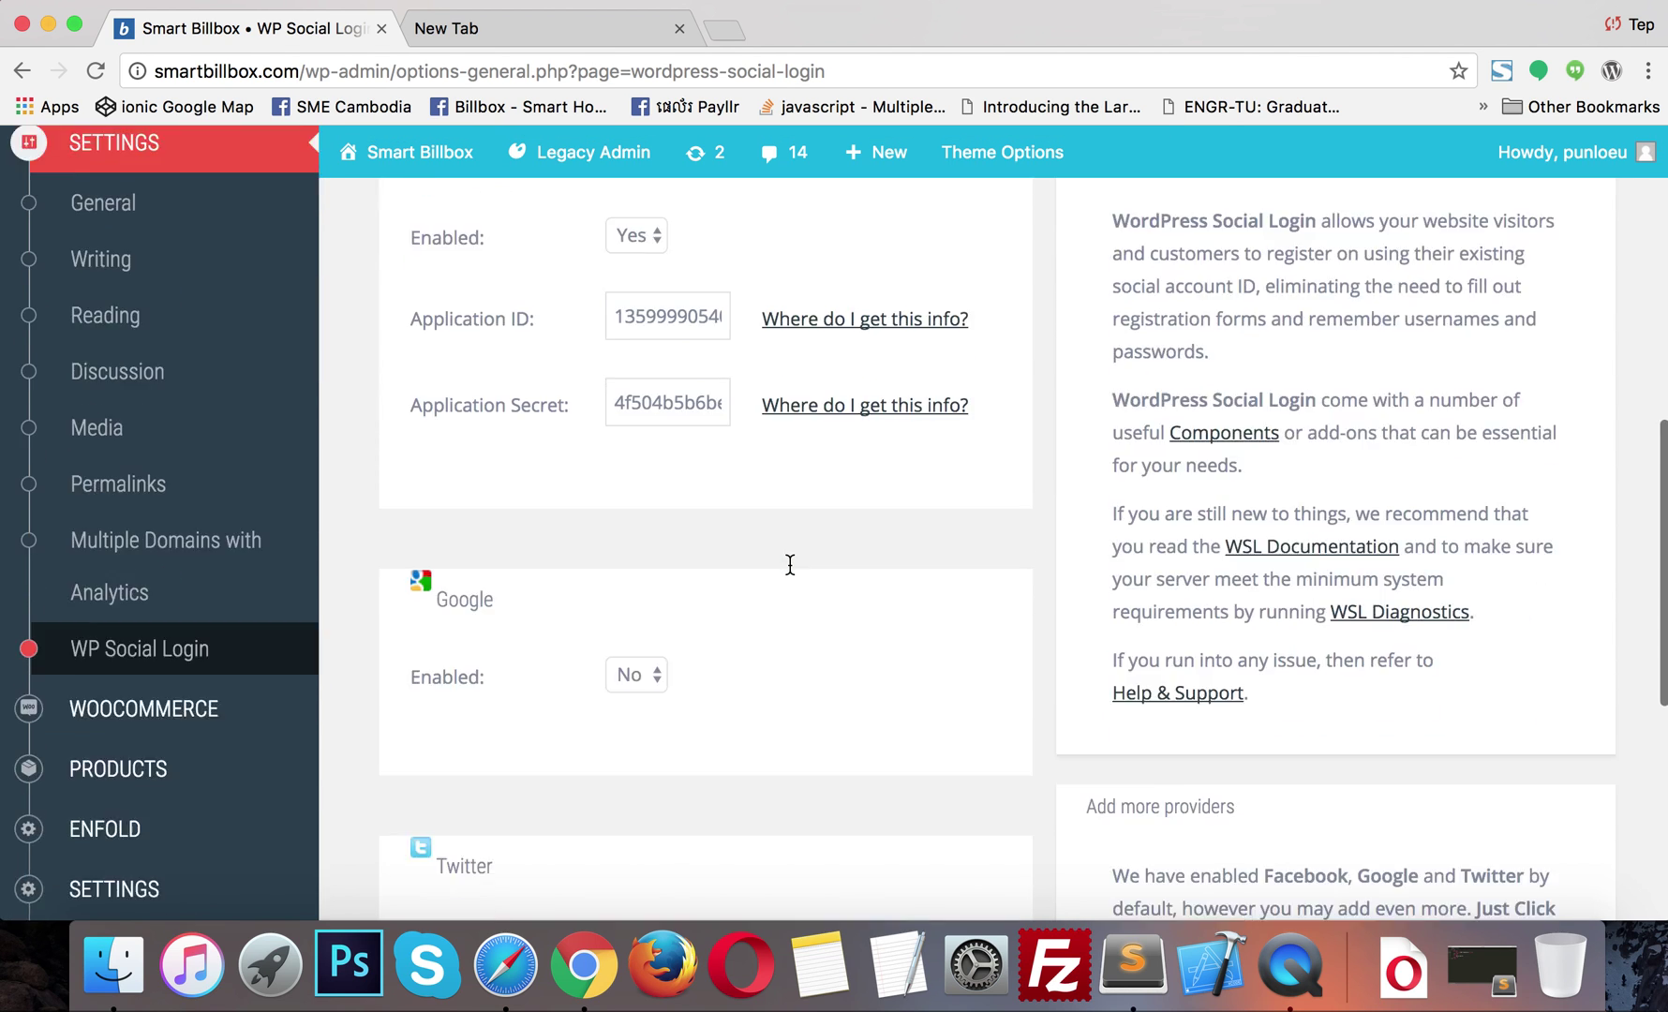
pyautogui.scroll(2, 790, 564)
pyautogui.scroll(10, 789, 565)
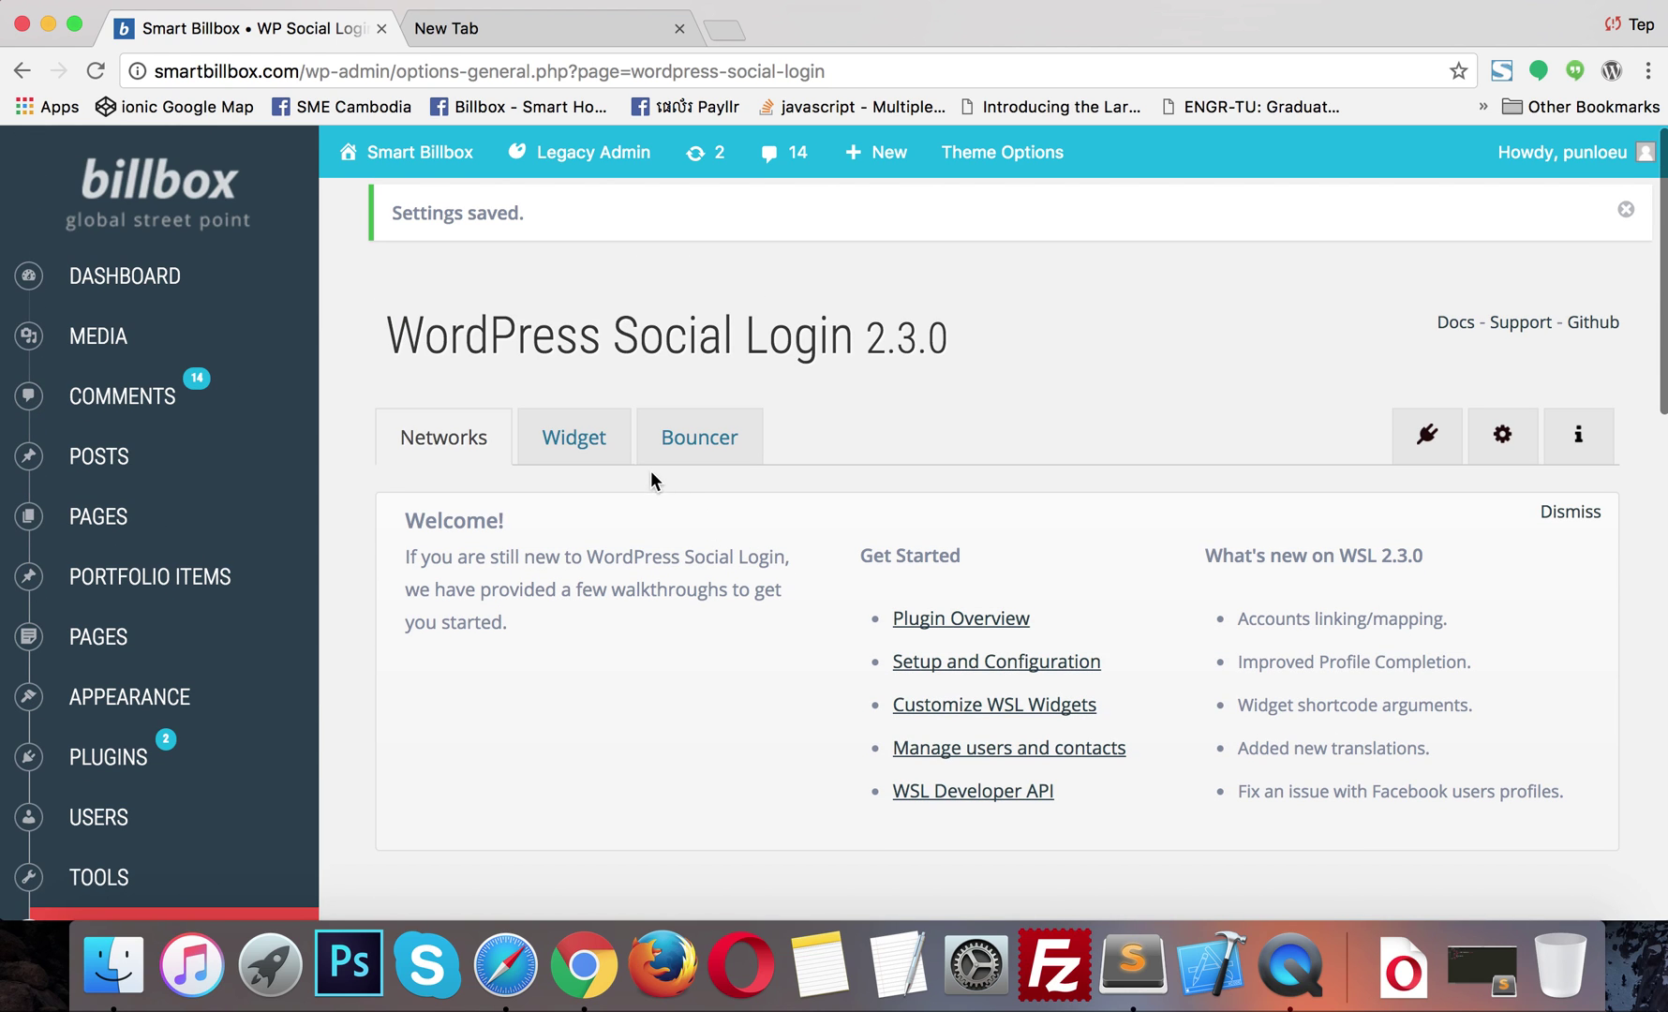
pyautogui.click(550, 441)
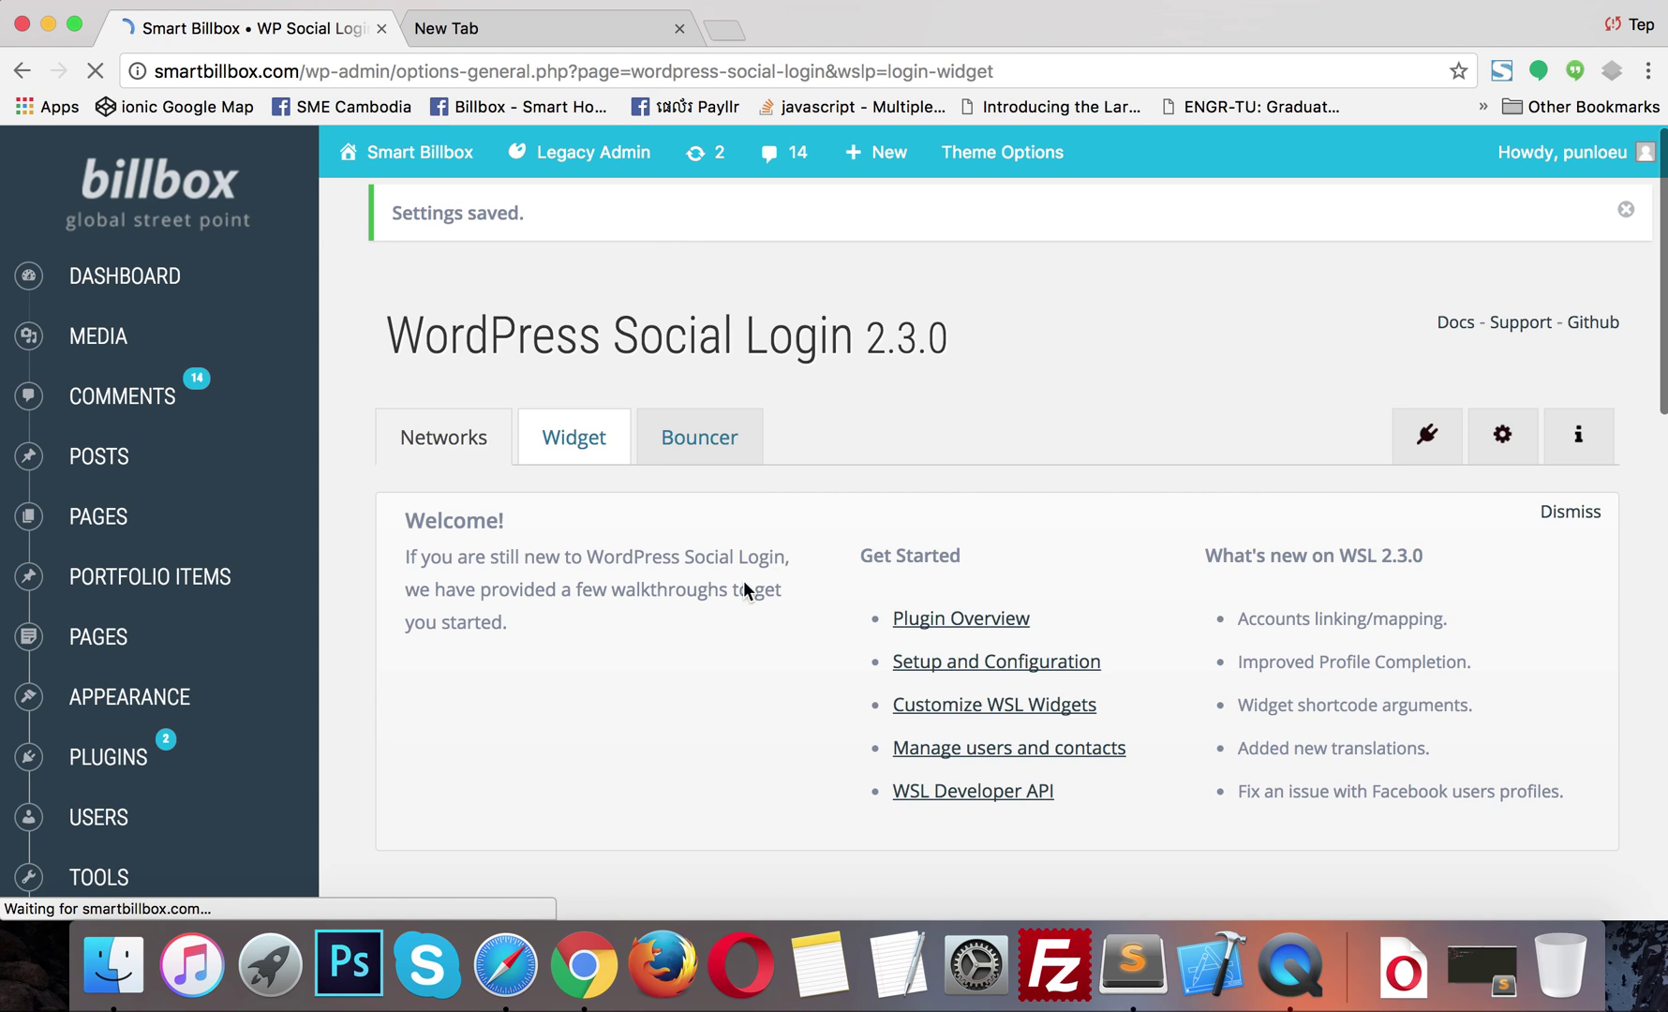
pyautogui.scroll(-7, 888, 703)
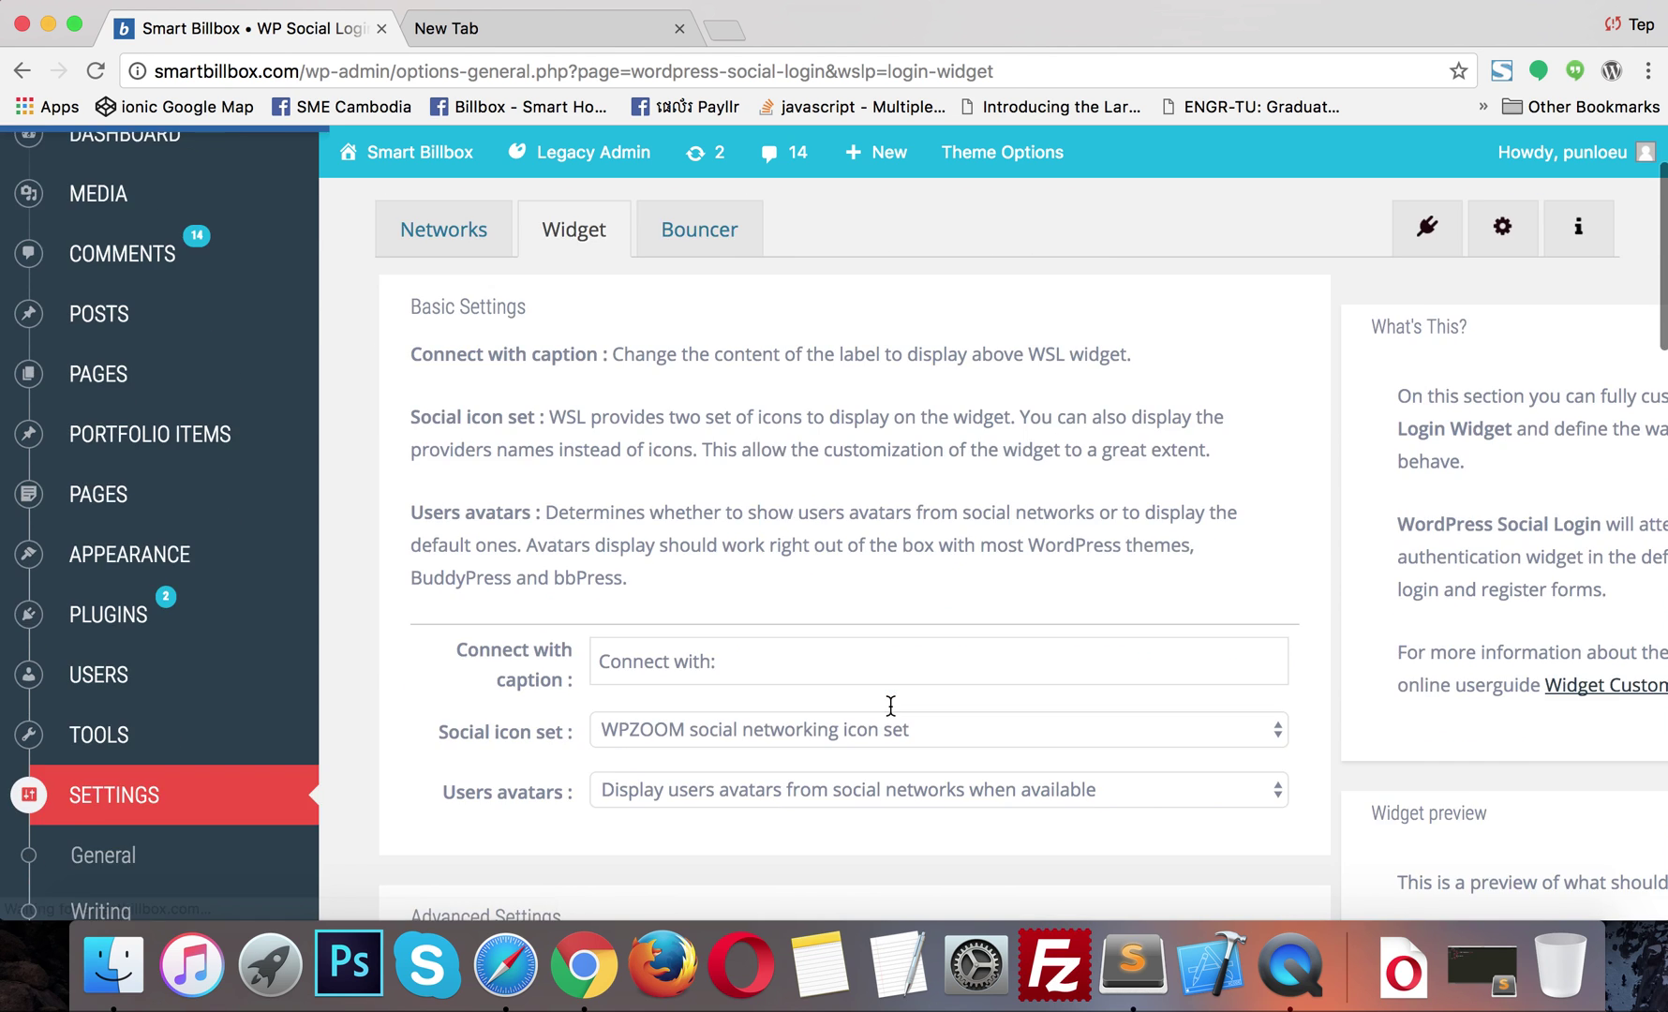
pyautogui.scroll(-7, 1341, 744)
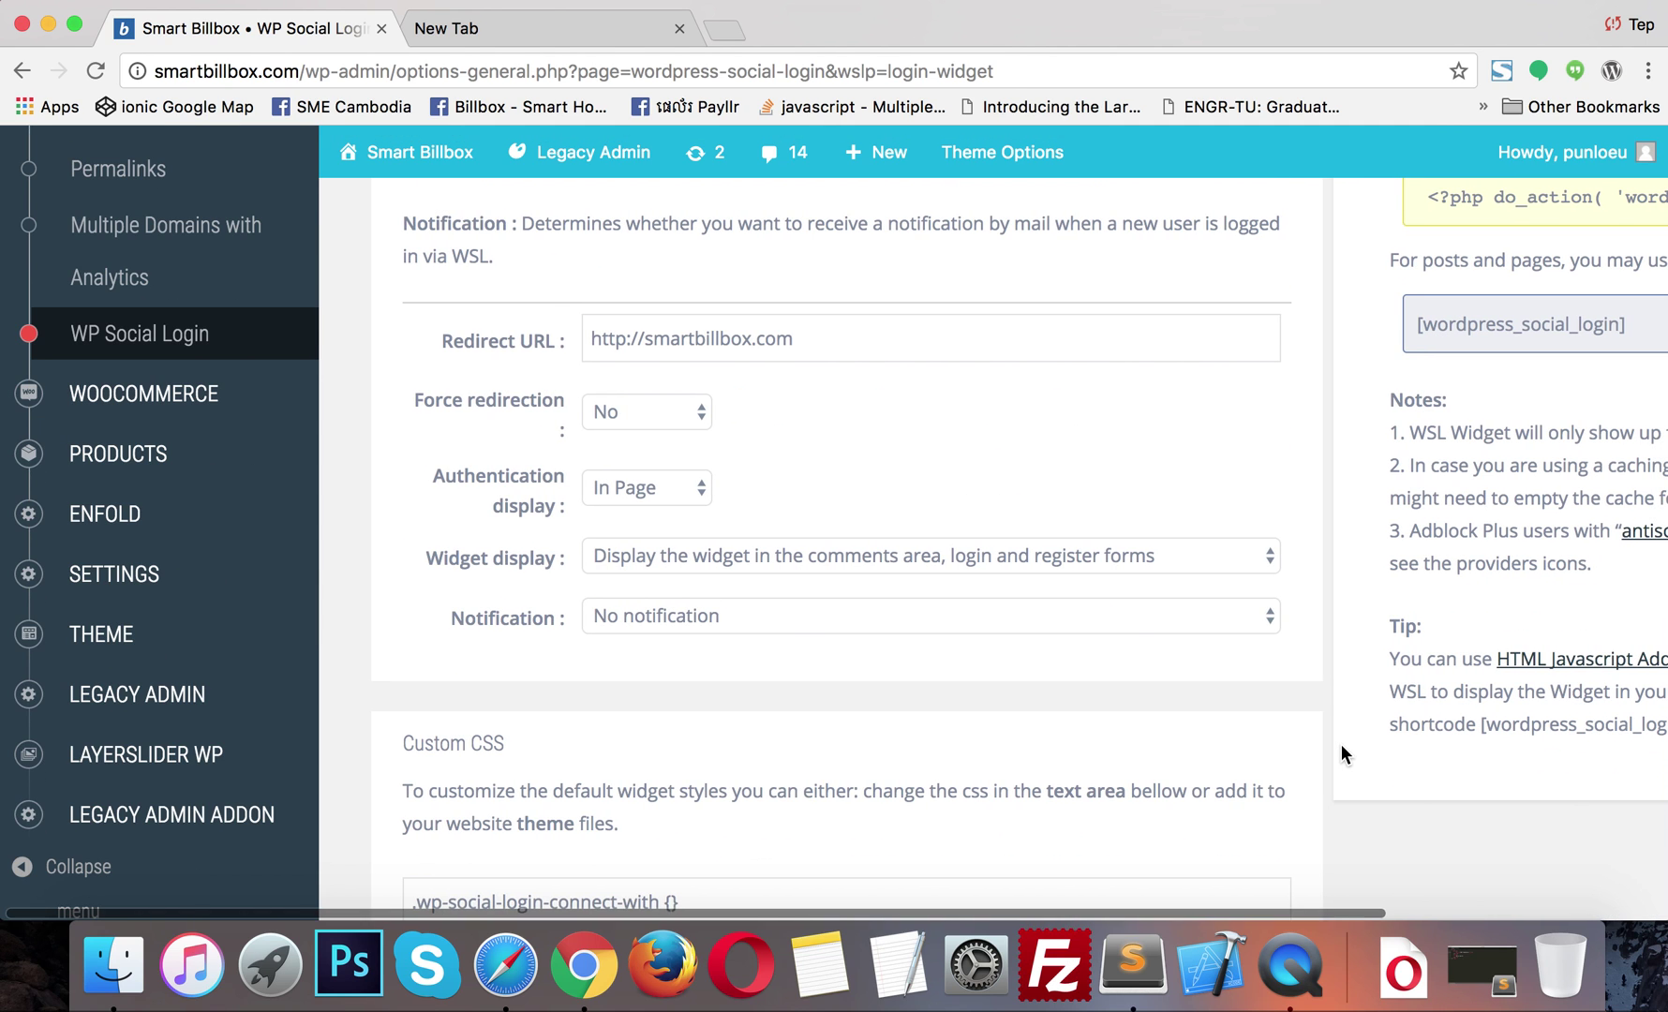
pyautogui.scroll(-12, 1341, 744)
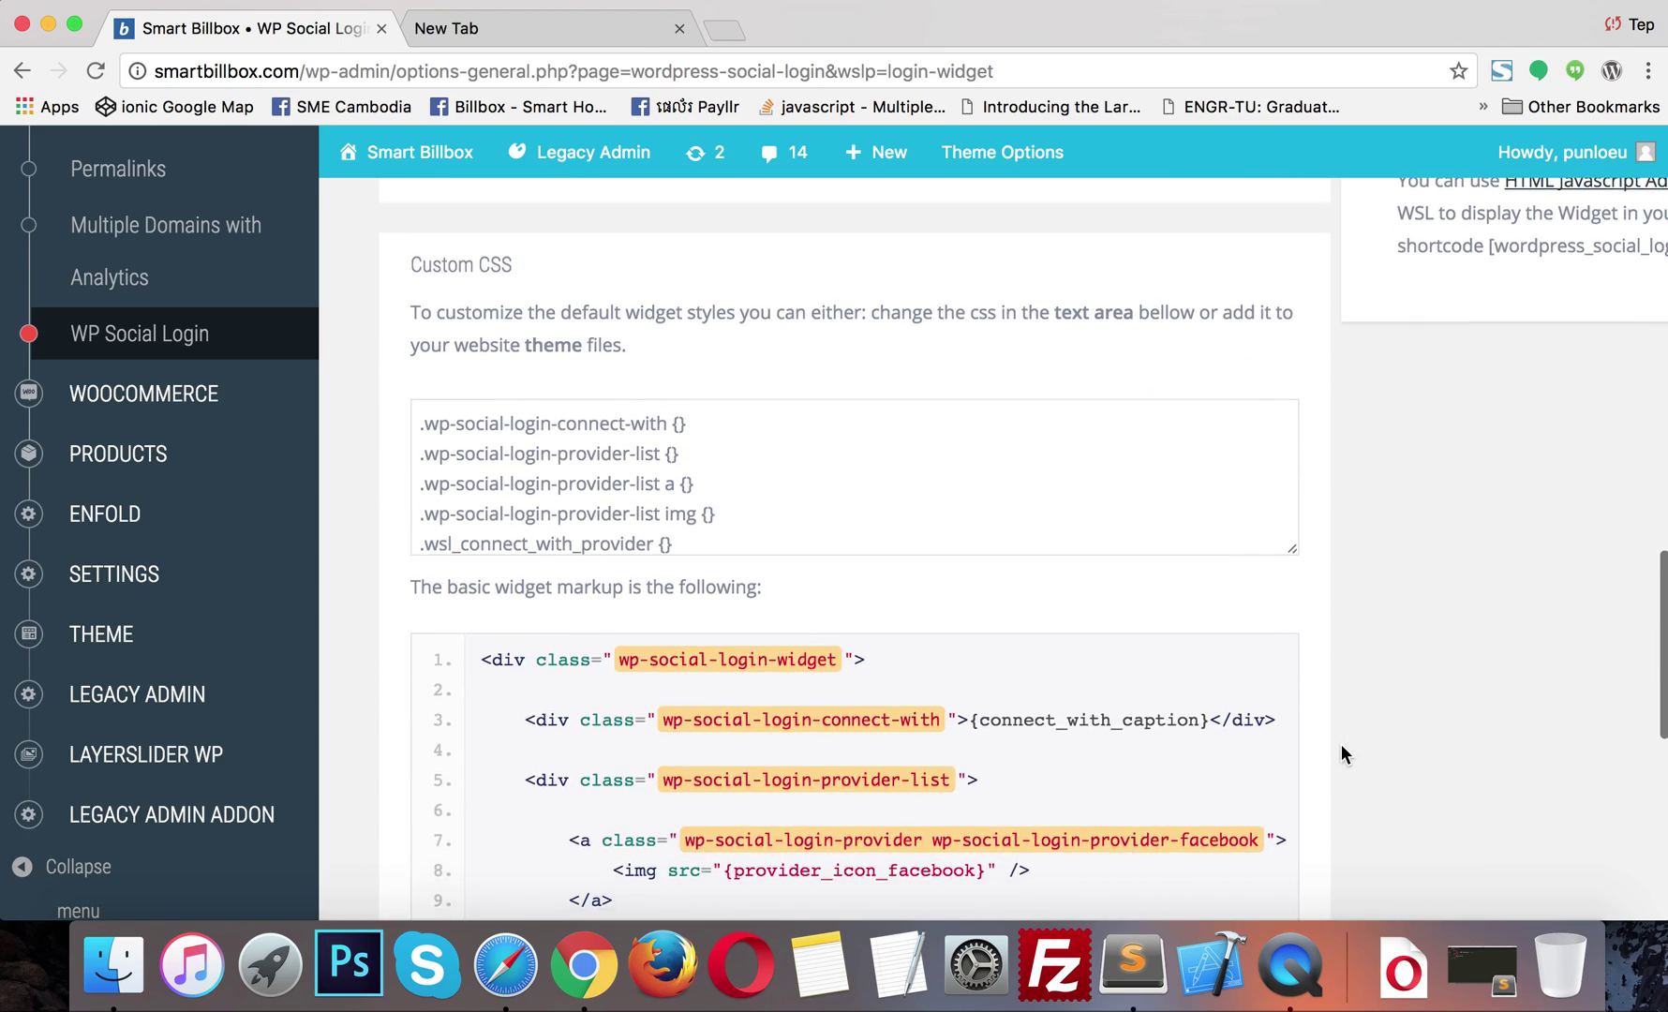
pyautogui.scroll(18, 1341, 746)
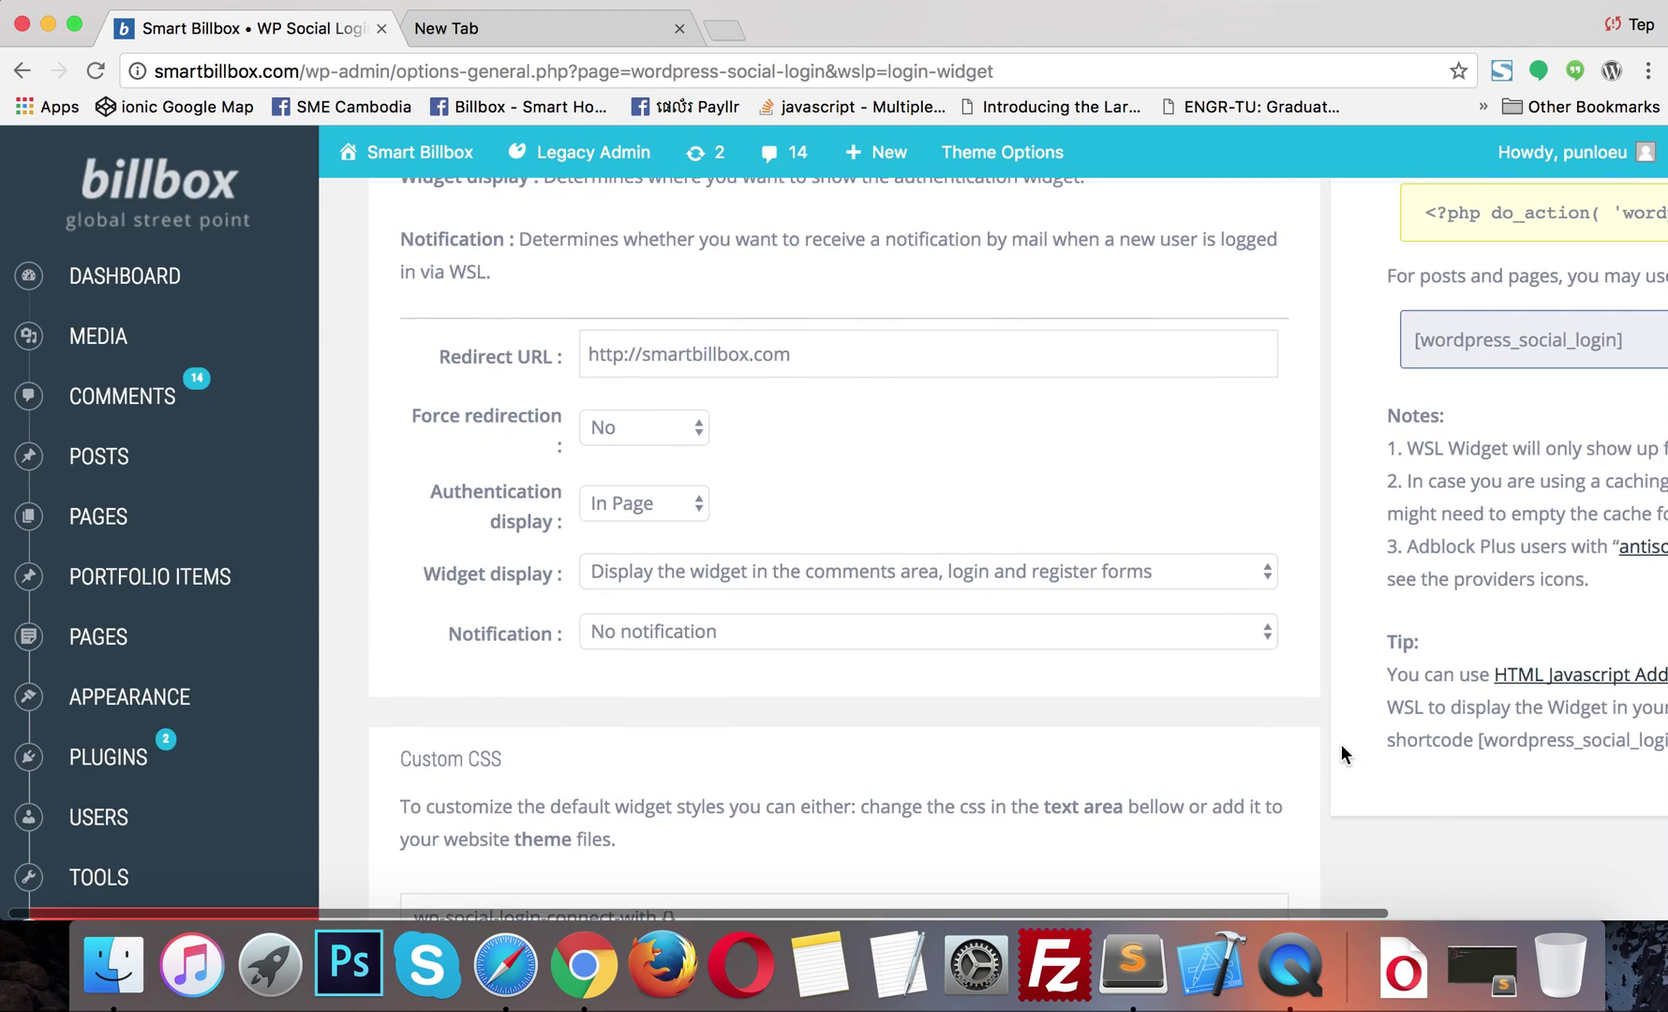
pyautogui.scroll(3, 1340, 753)
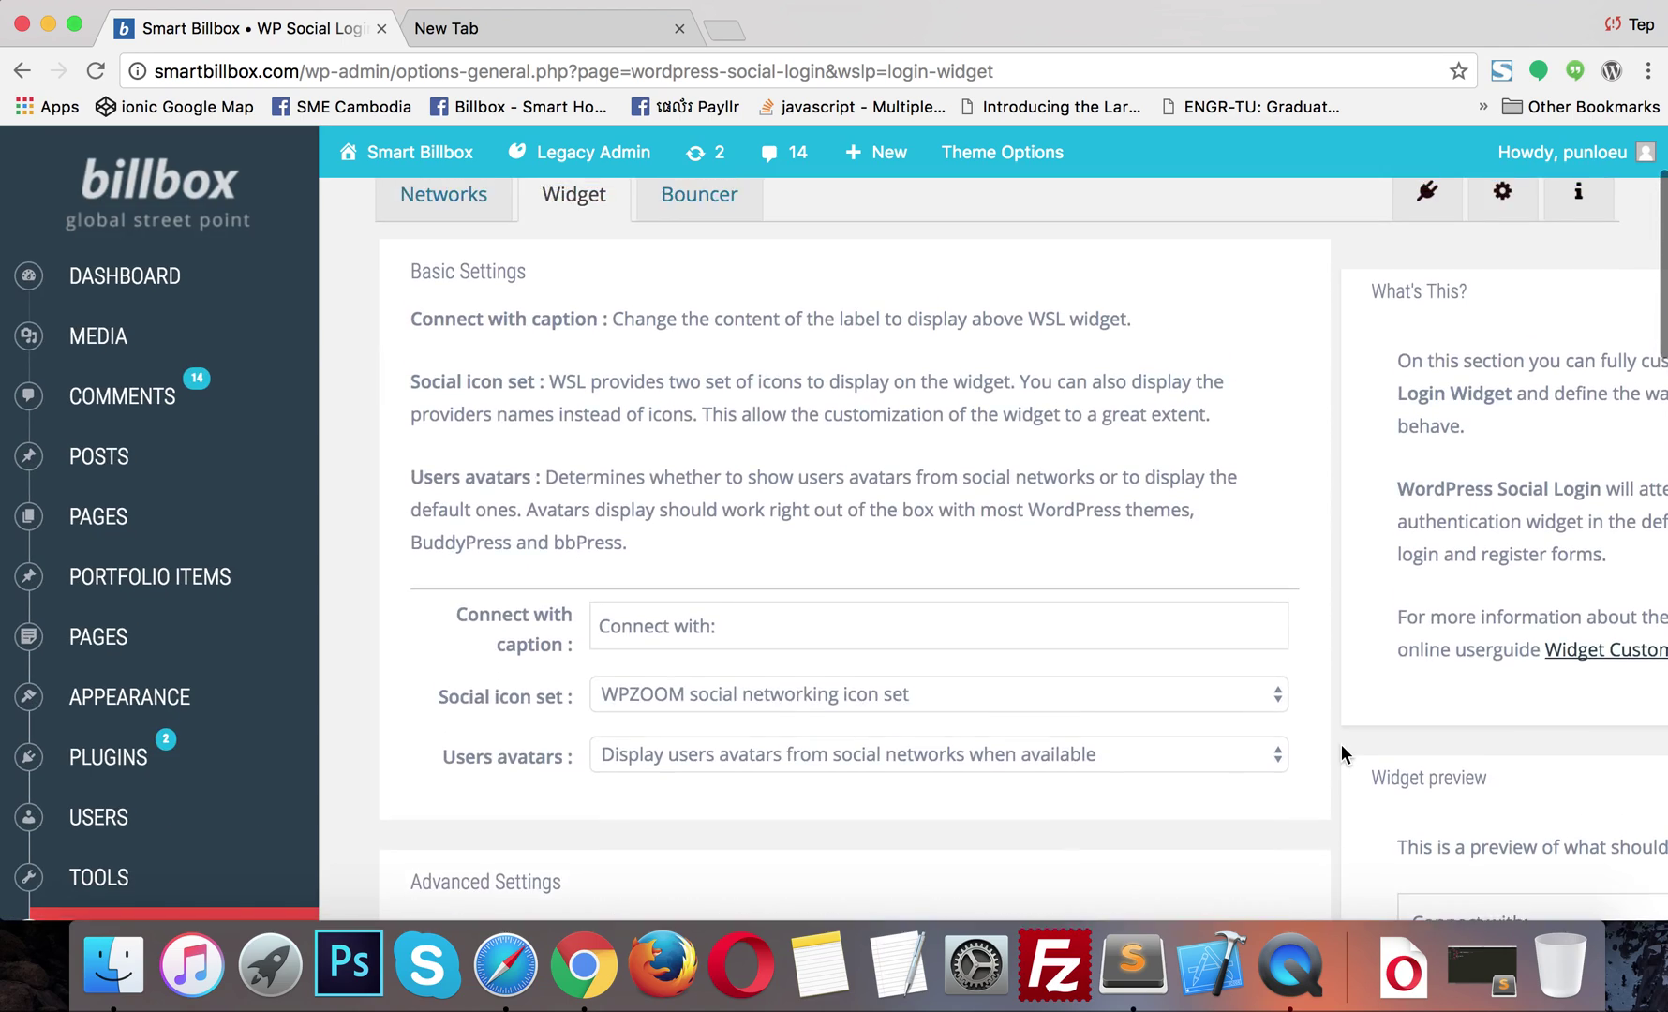
pyautogui.scroll(-1, 852, 633)
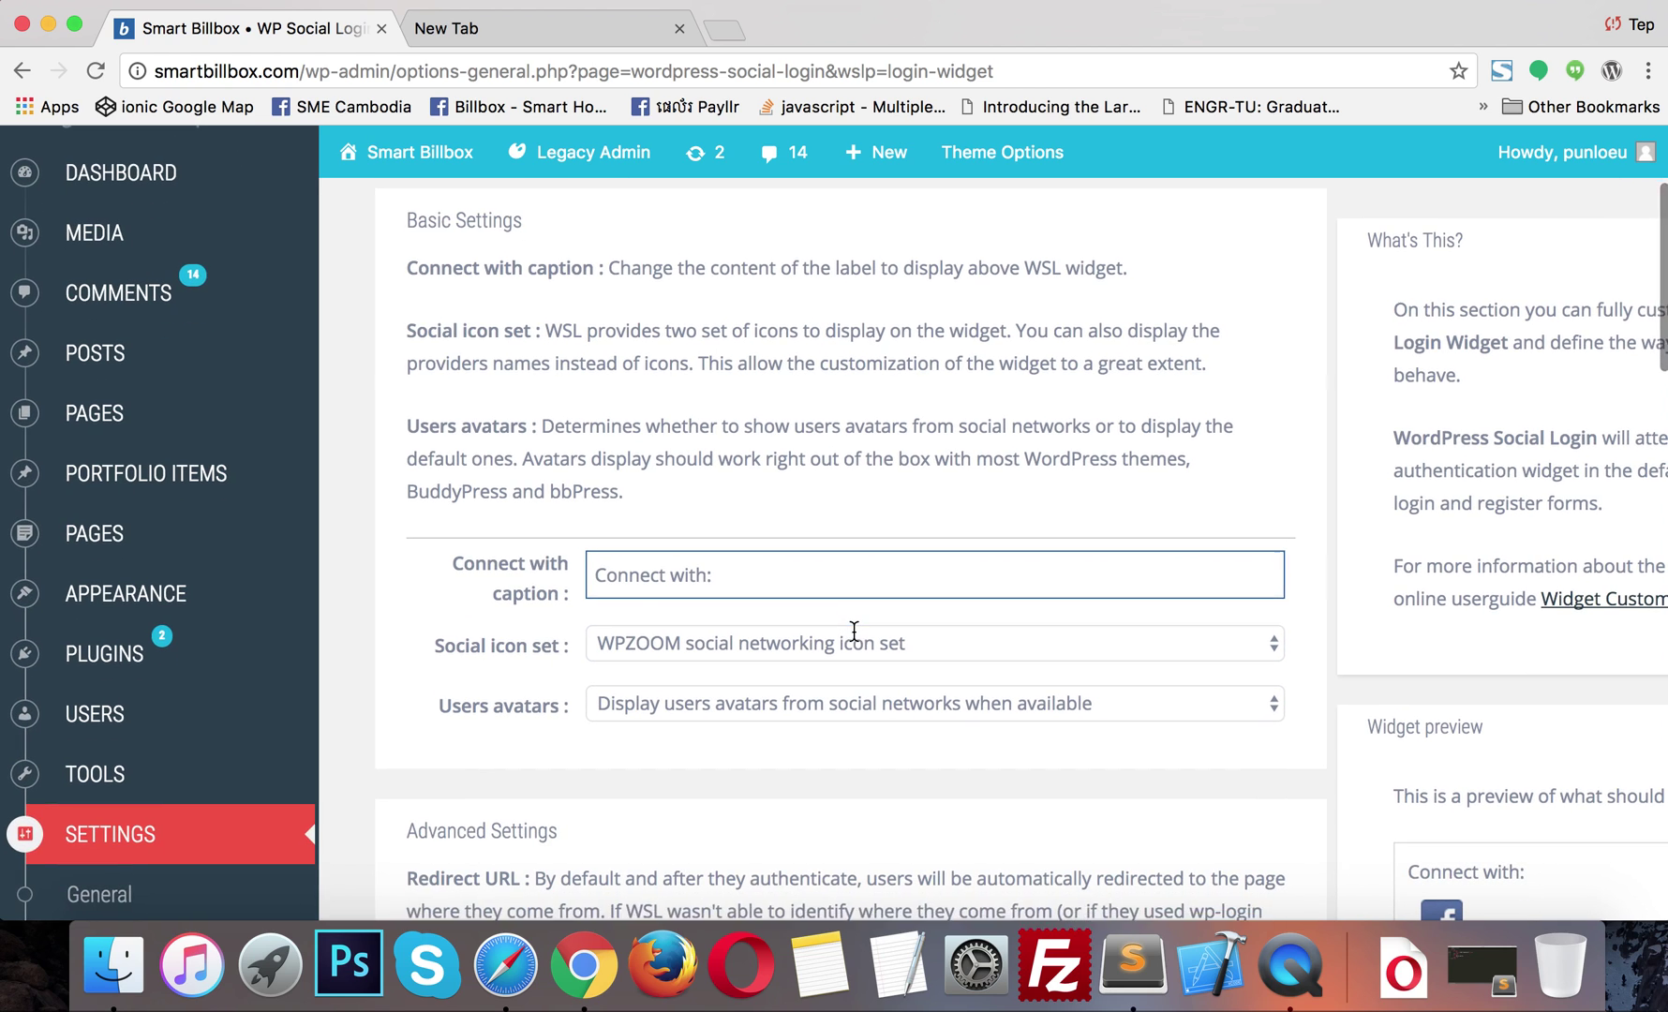
# Step: Examine the available options for the social icon set and the users avatars in the Basic Settings
pyautogui.click(879, 646)
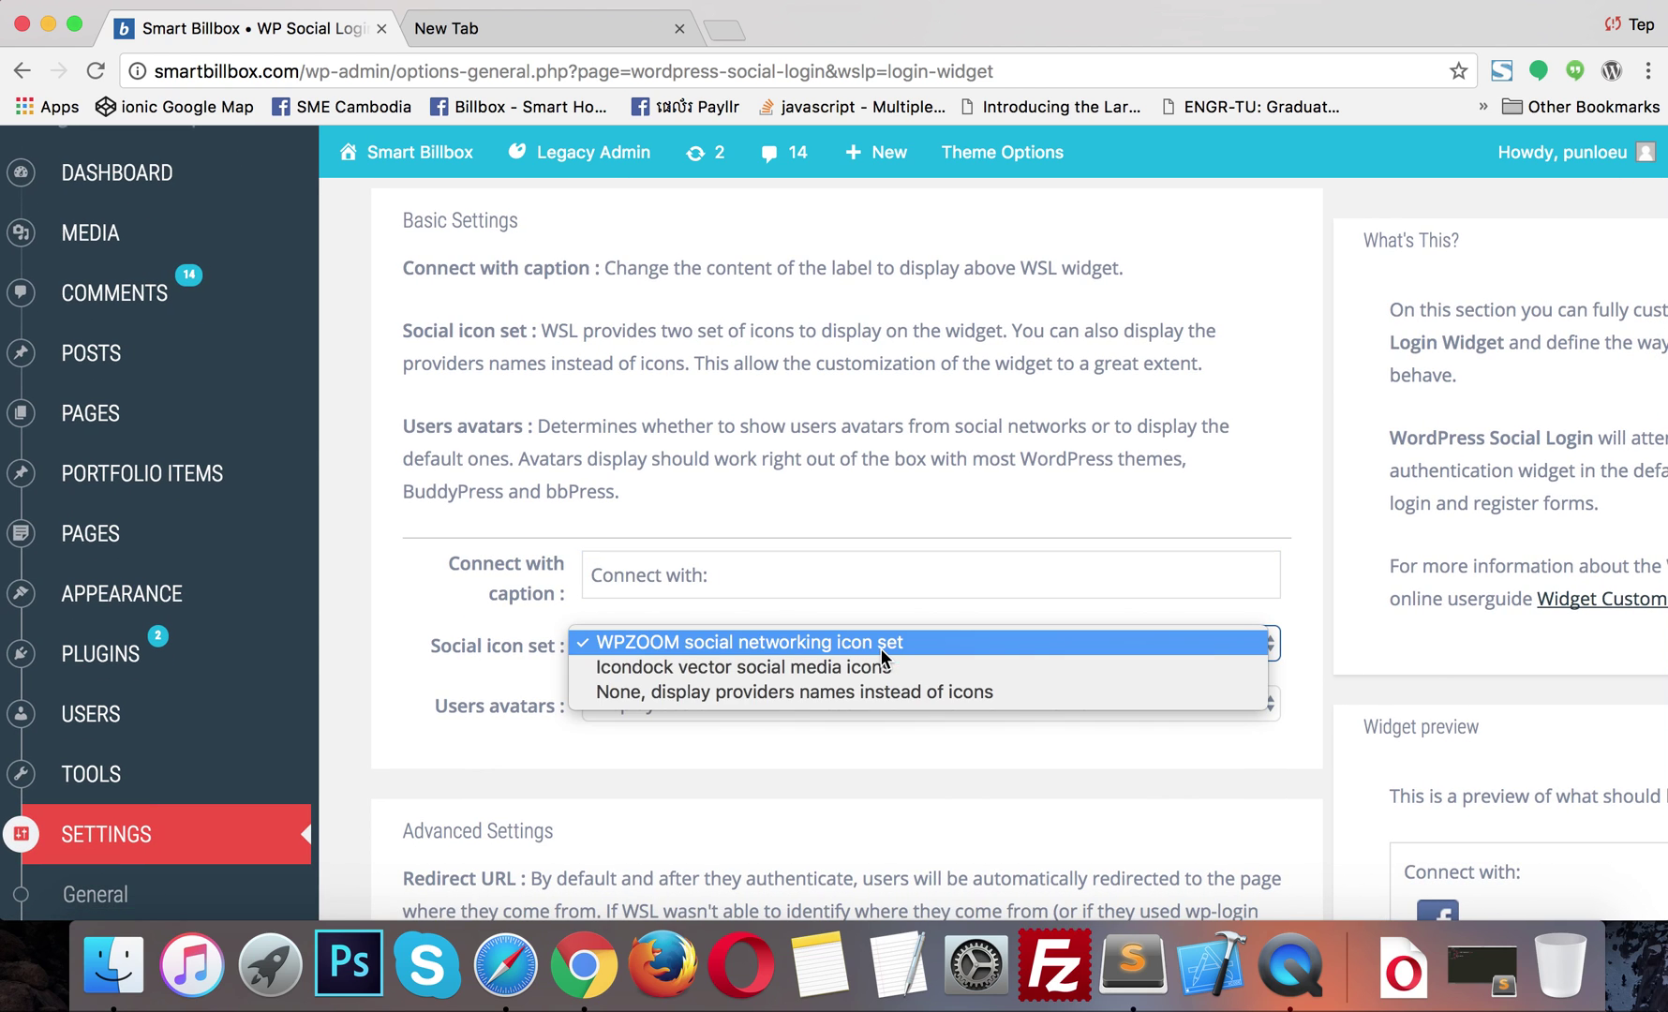
pyautogui.click(930, 801)
pyautogui.click(835, 700)
pyautogui.click(835, 699)
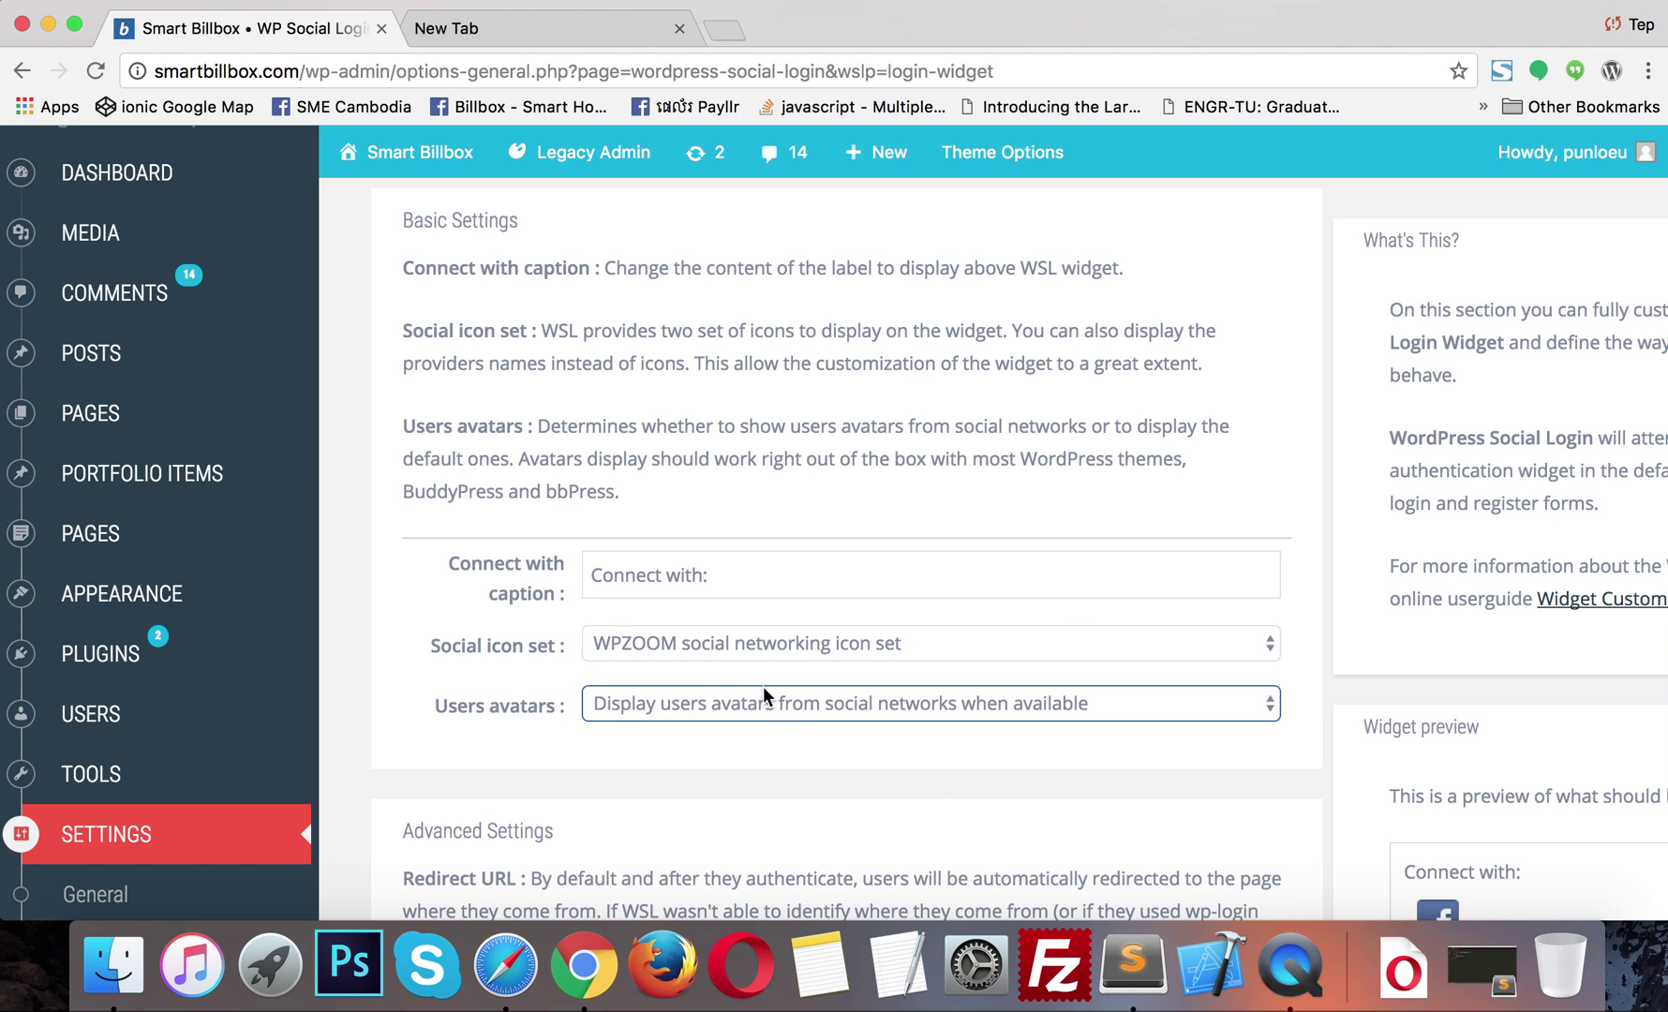
pyautogui.click(759, 656)
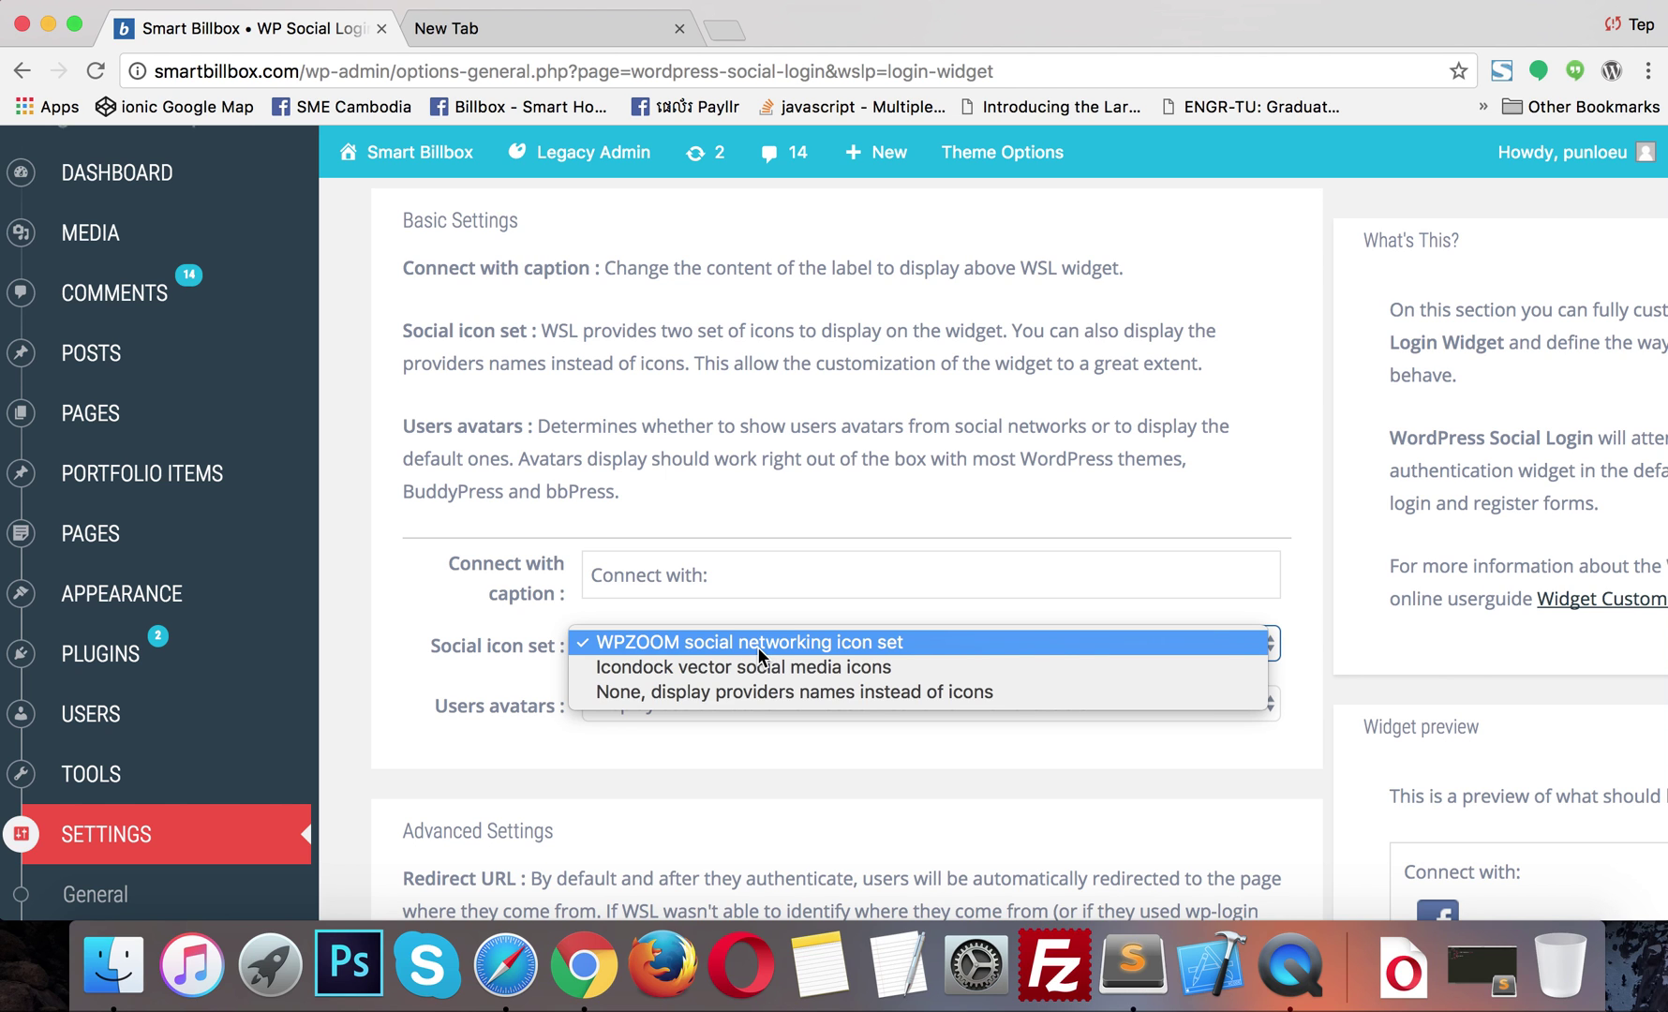
pyautogui.click(938, 783)
pyautogui.scroll(-5, 856, 781)
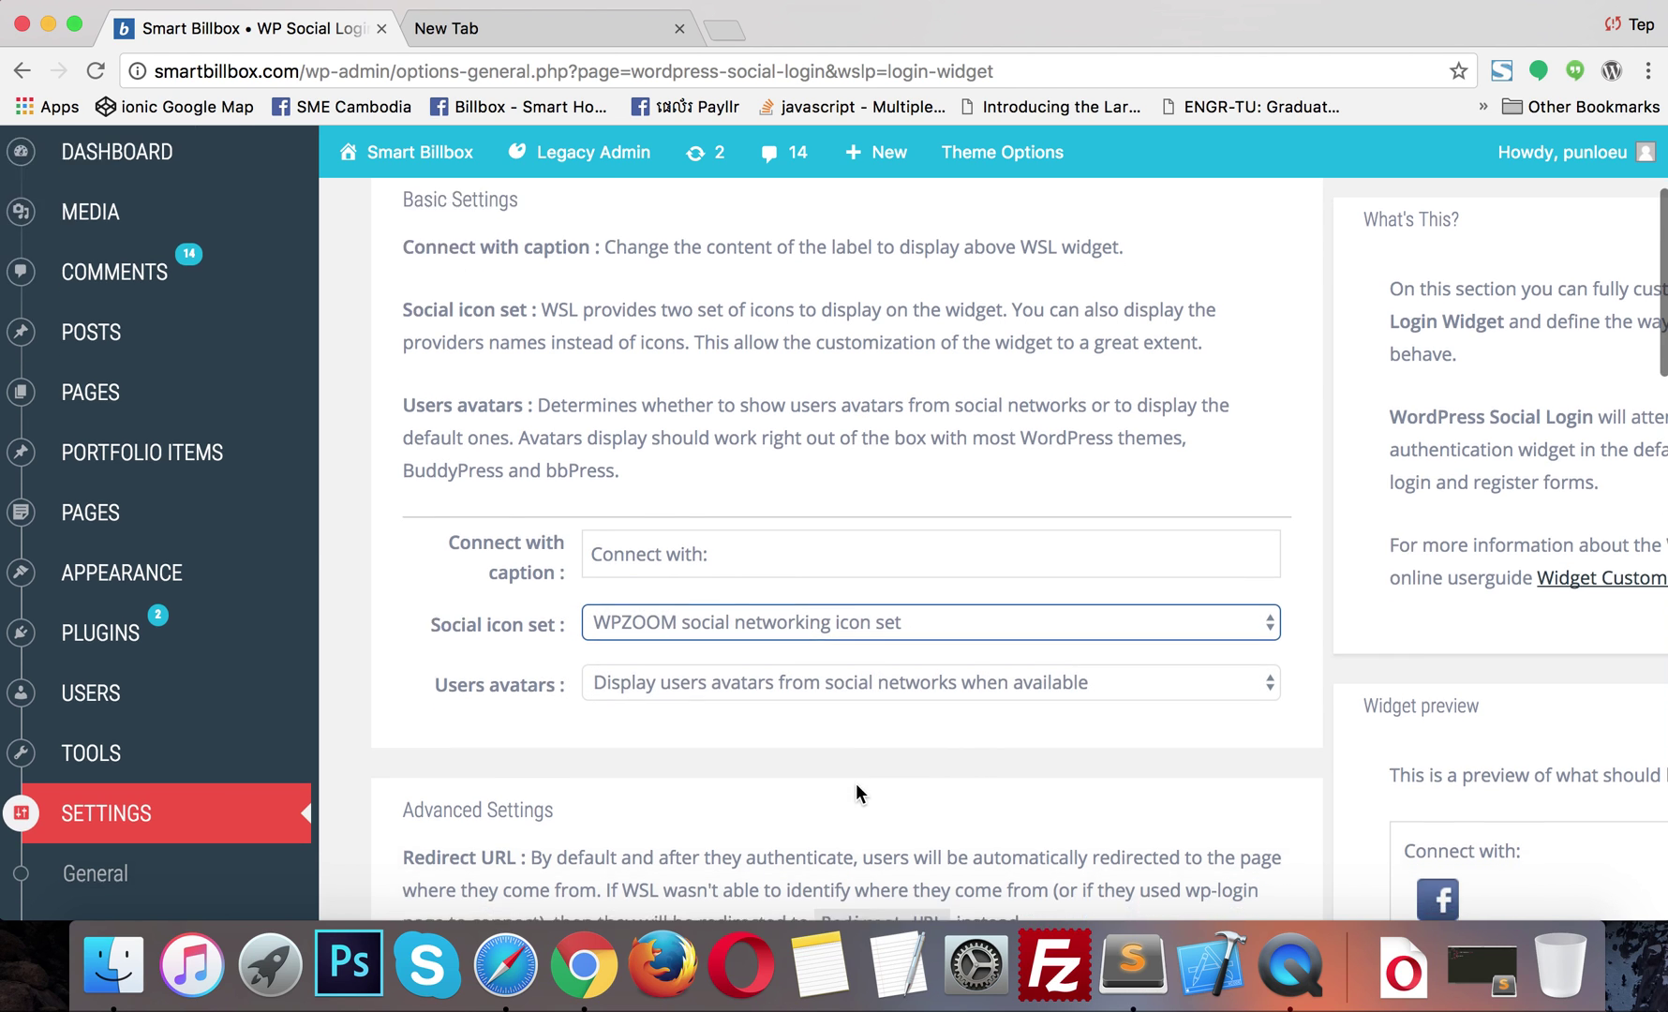
pyautogui.click(770, 334)
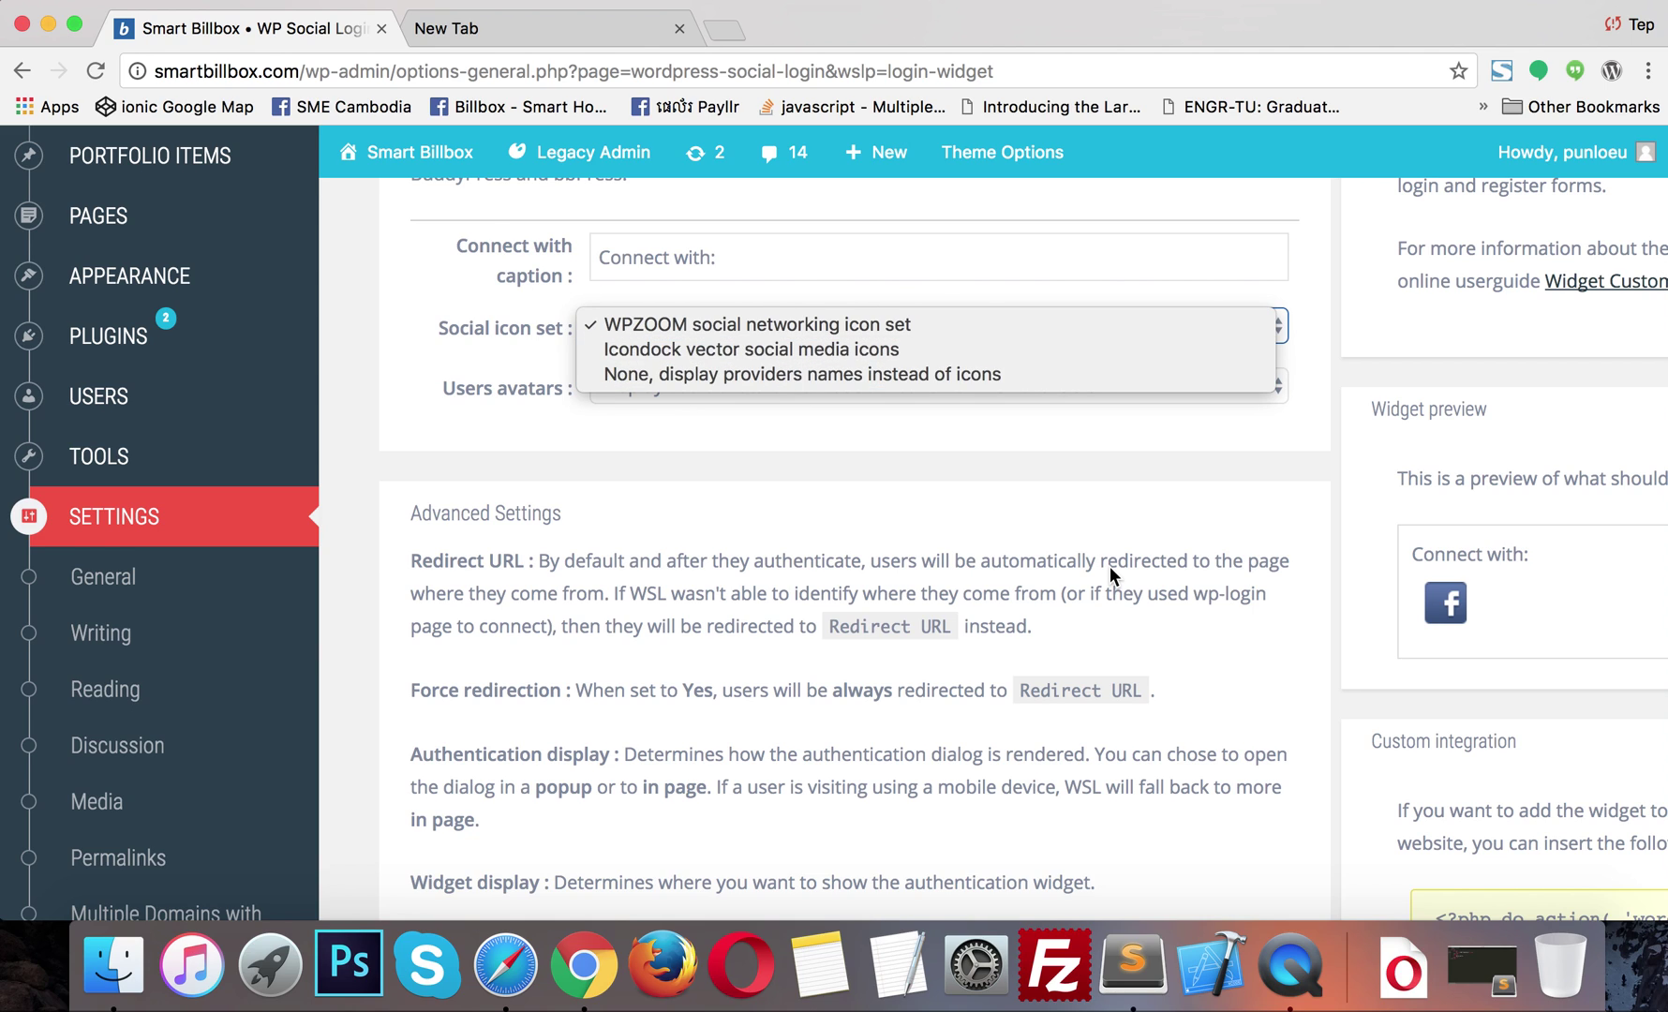
pyautogui.click(940, 516)
# Step: Inspect the Widget display options in the Advanced Settings
pyautogui.scroll(-3, 928, 562)
pyautogui.scroll(-10, 923, 560)
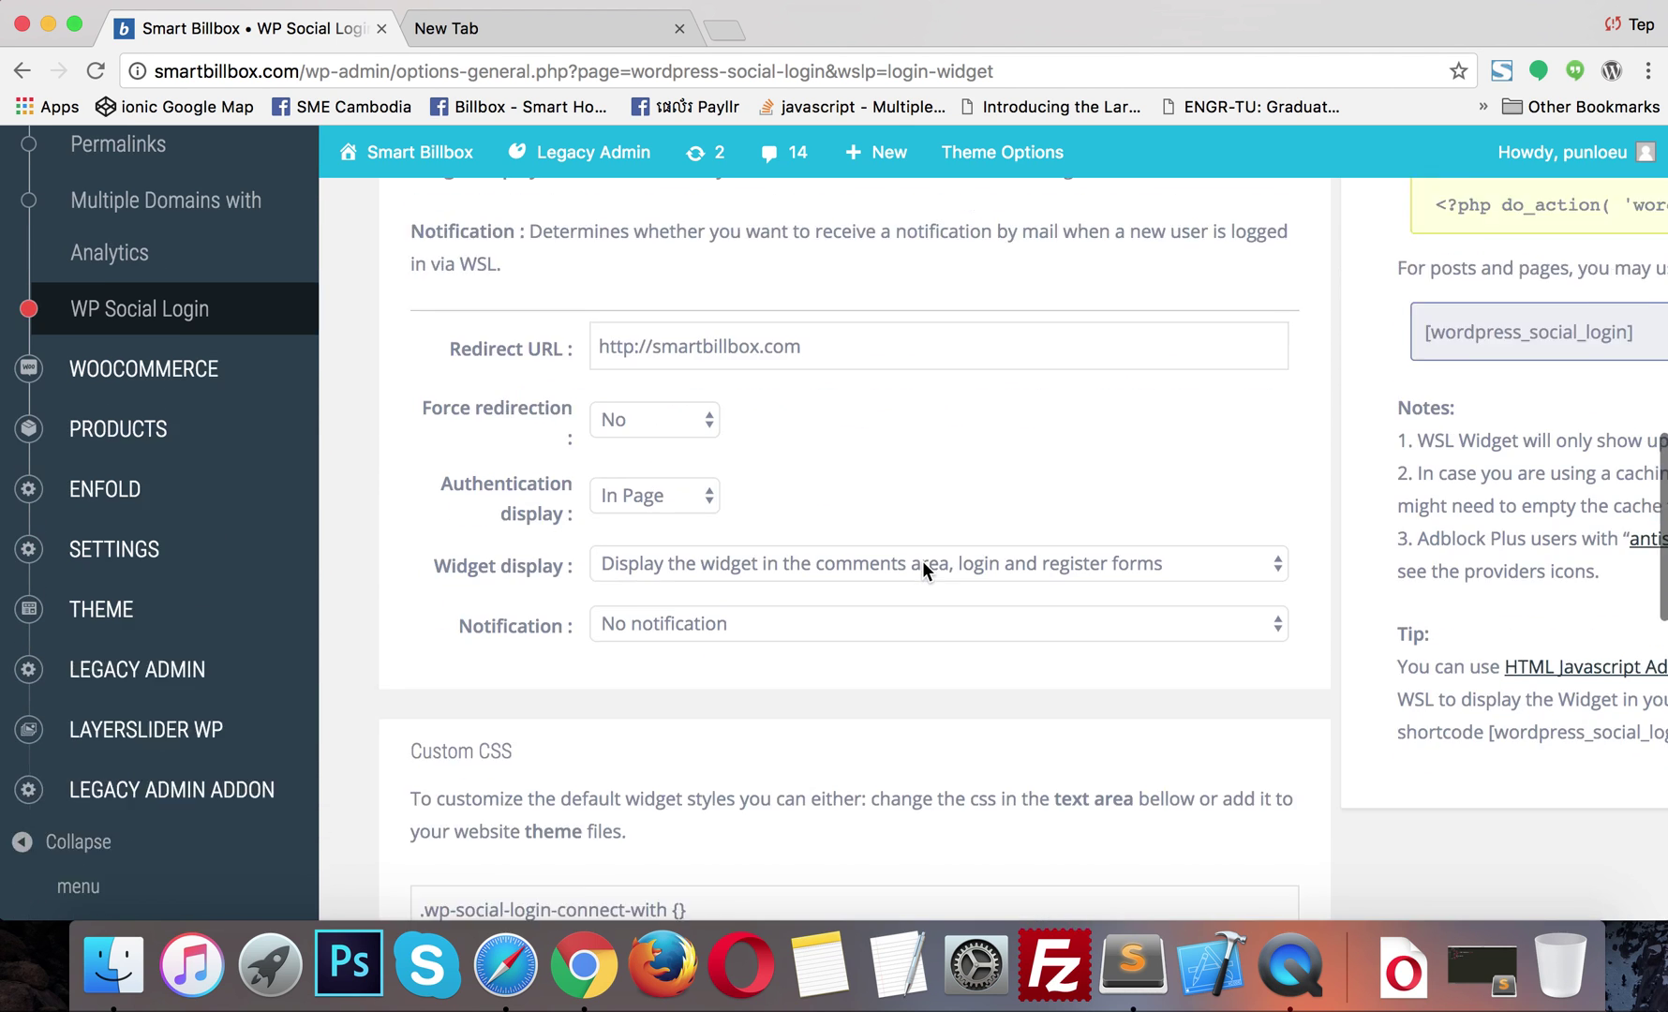
pyautogui.scroll(2, 922, 560)
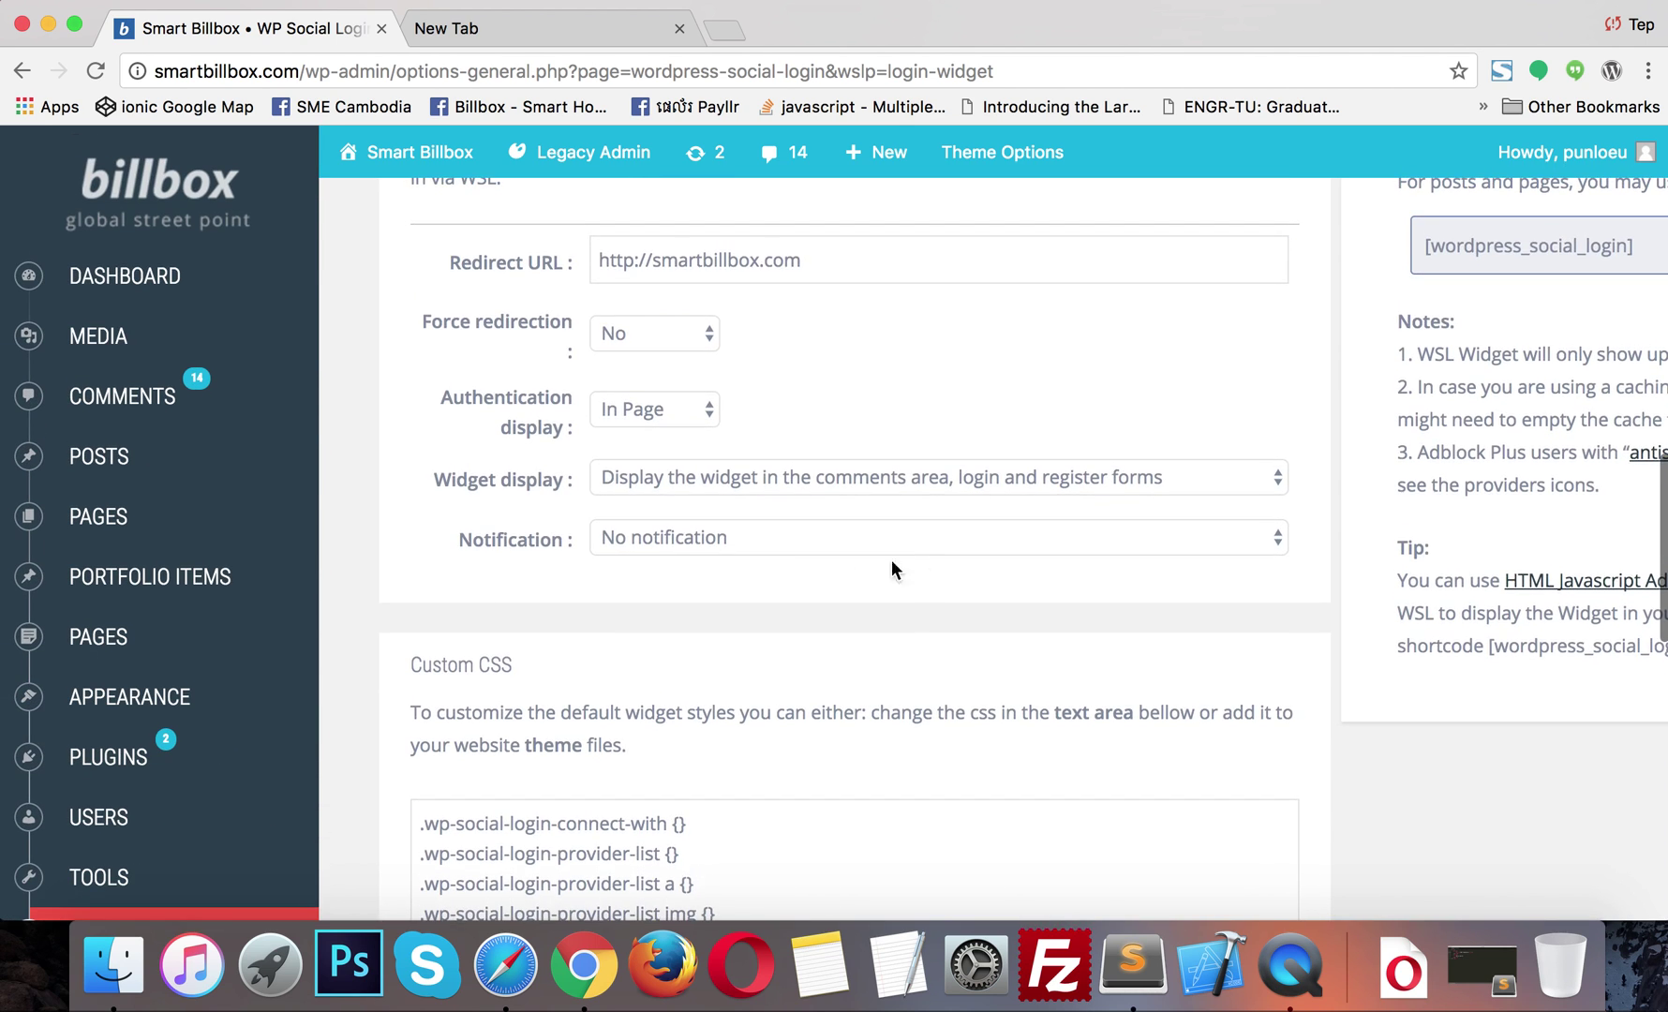
pyautogui.click(728, 476)
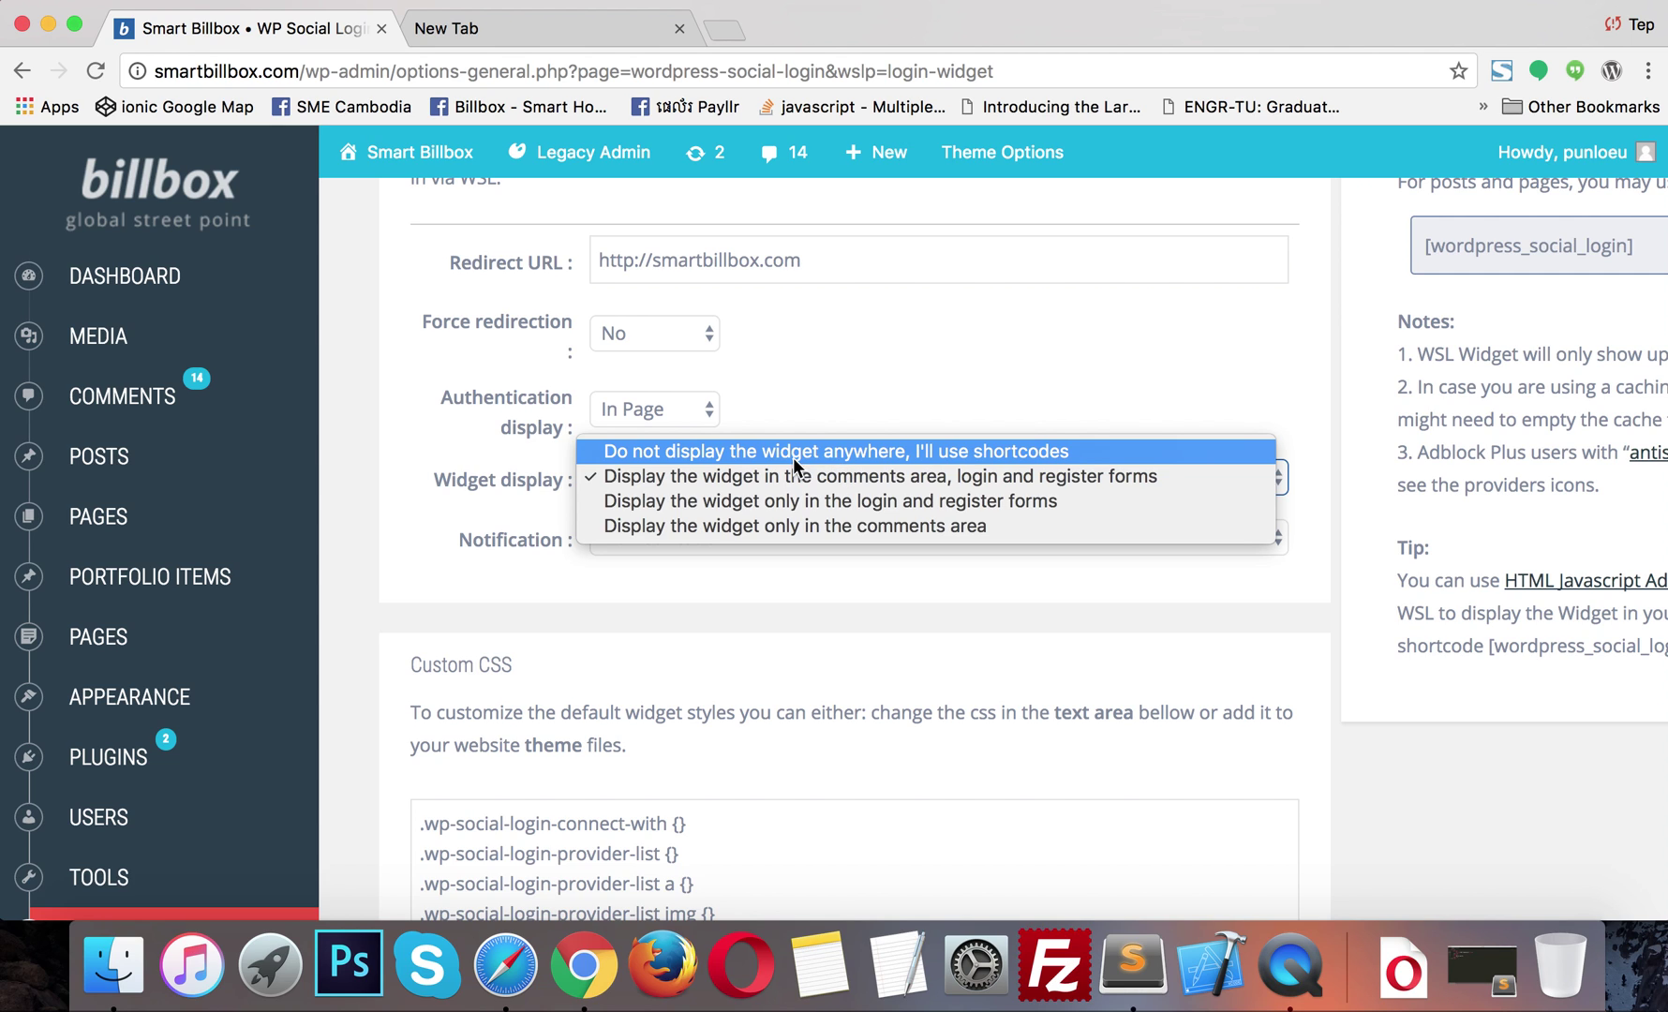
# Step: Copy the address smartbillbox.com/wp-admin/ from Chrome and open it in a new Safari tab to reach the site's login page
pyautogui.click(366, 67)
pyautogui.click(372, 69)
pyautogui.click(397, 71)
pyautogui.moveTo(397, 72); pyautogui.dragTo(175, 42)
pyautogui.press('super+c')
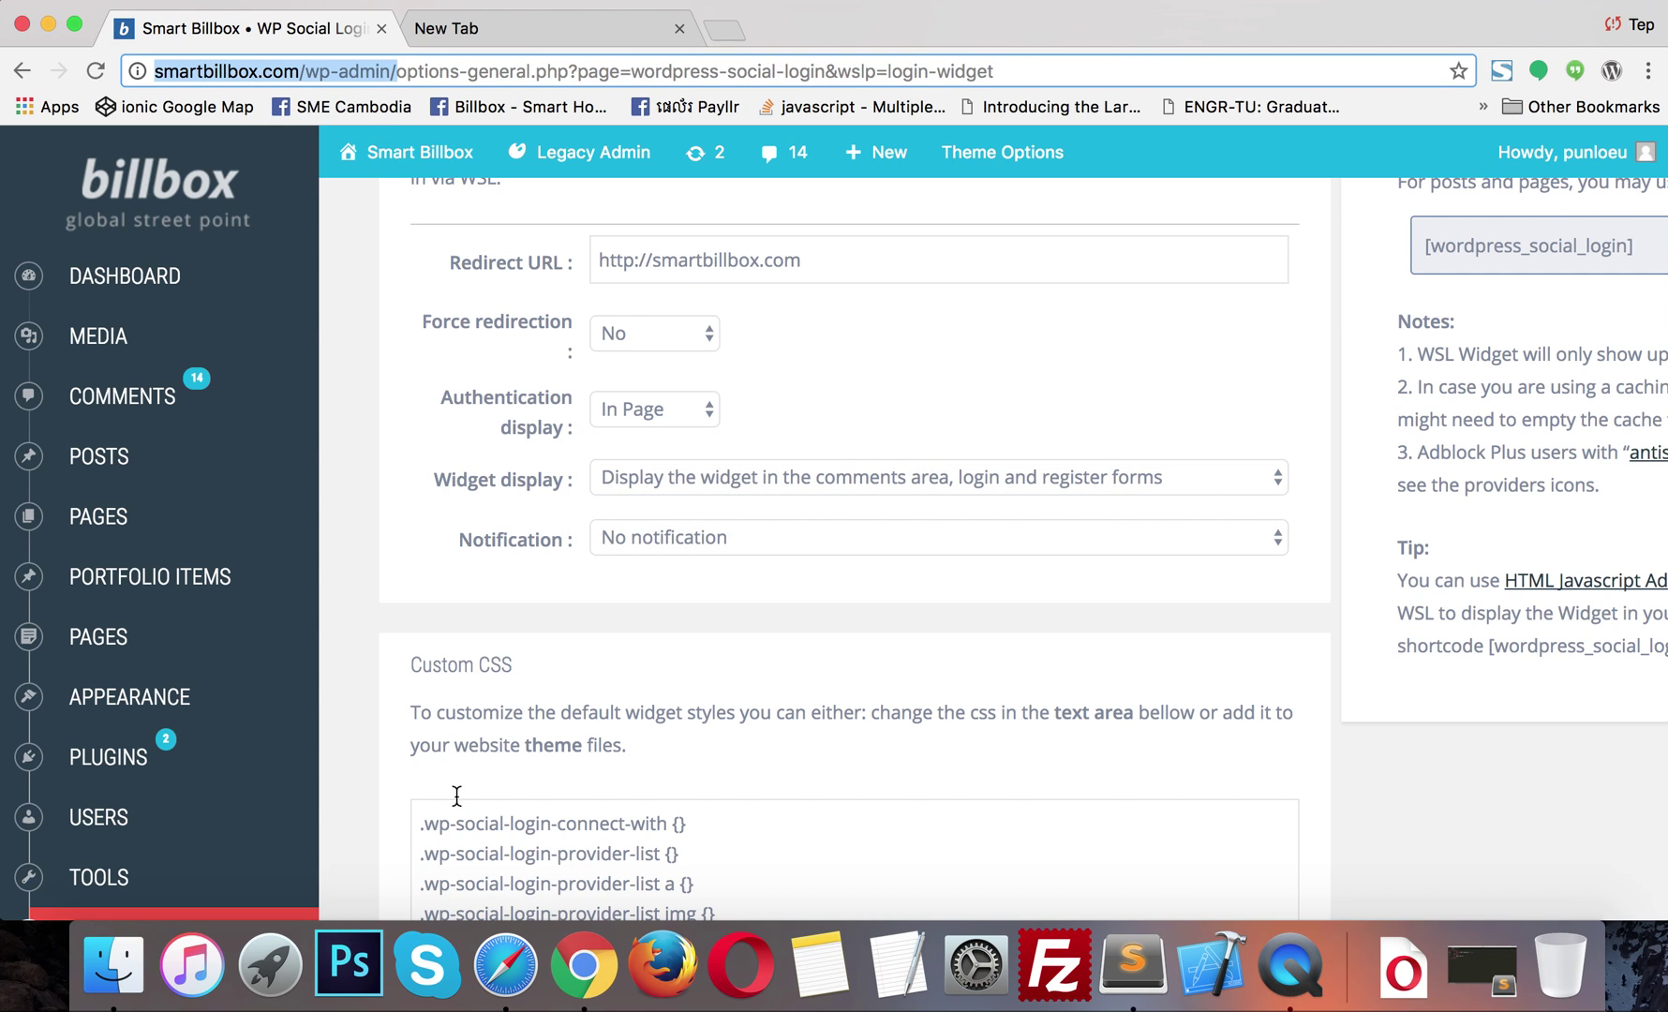
pyautogui.click(495, 960)
pyautogui.press('super+t')
pyautogui.press('super+v')
pyautogui.press('Return')
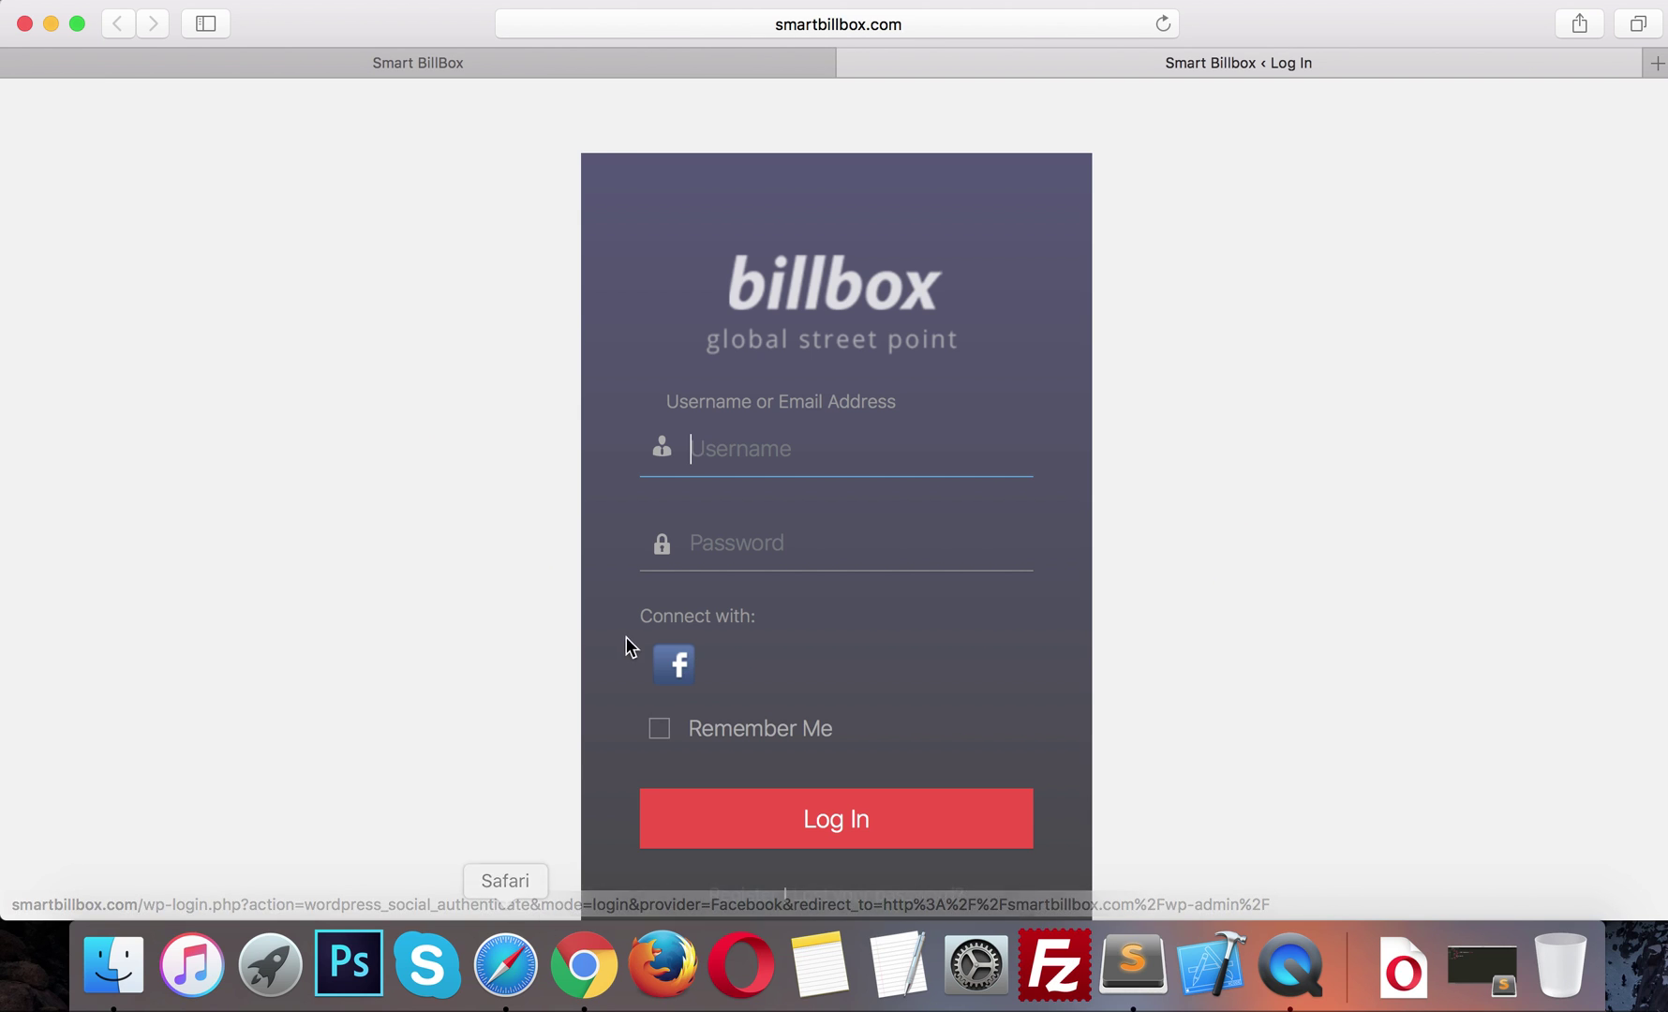
# Step: Back in Chrome, set the widget display option to not show the widget anywhere and use shortcodes instead, and save the settings
pyautogui.click(608, 970)
pyautogui.click(803, 477)
pyautogui.click(731, 448)
pyautogui.scroll(-15, 1137, 646)
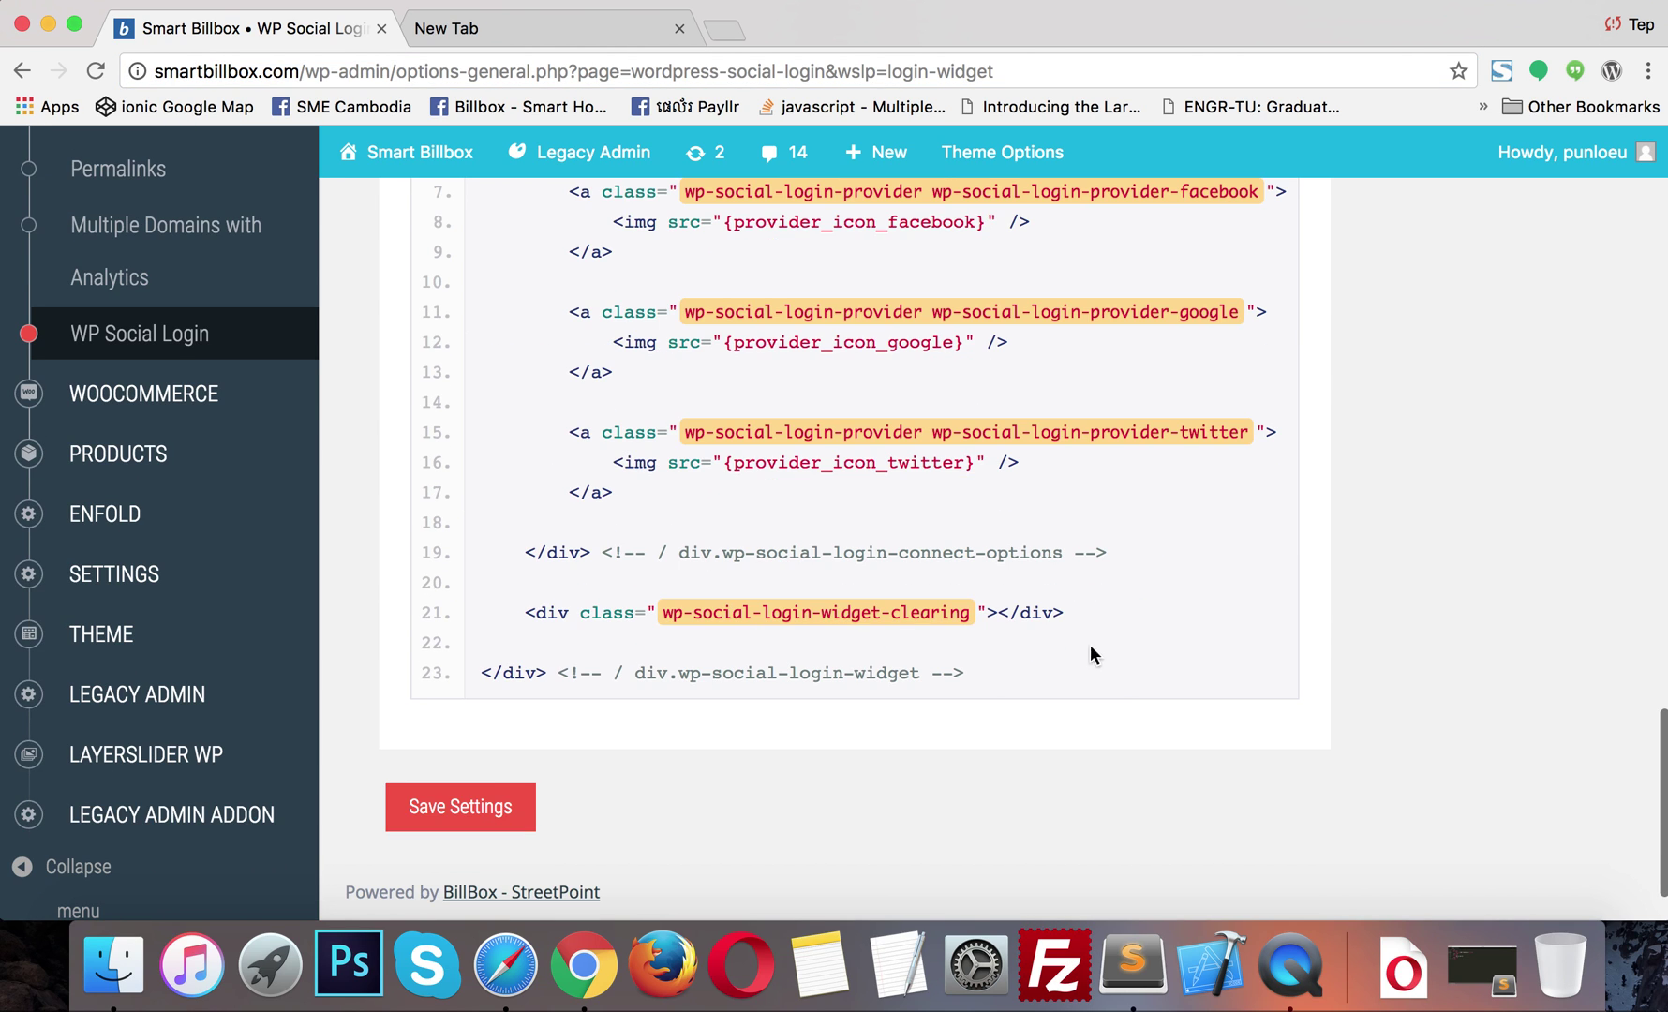
pyautogui.click(462, 805)
# Step: Switch to Safari and reload the site's login page to check the Facebook login option
pyautogui.click(506, 965)
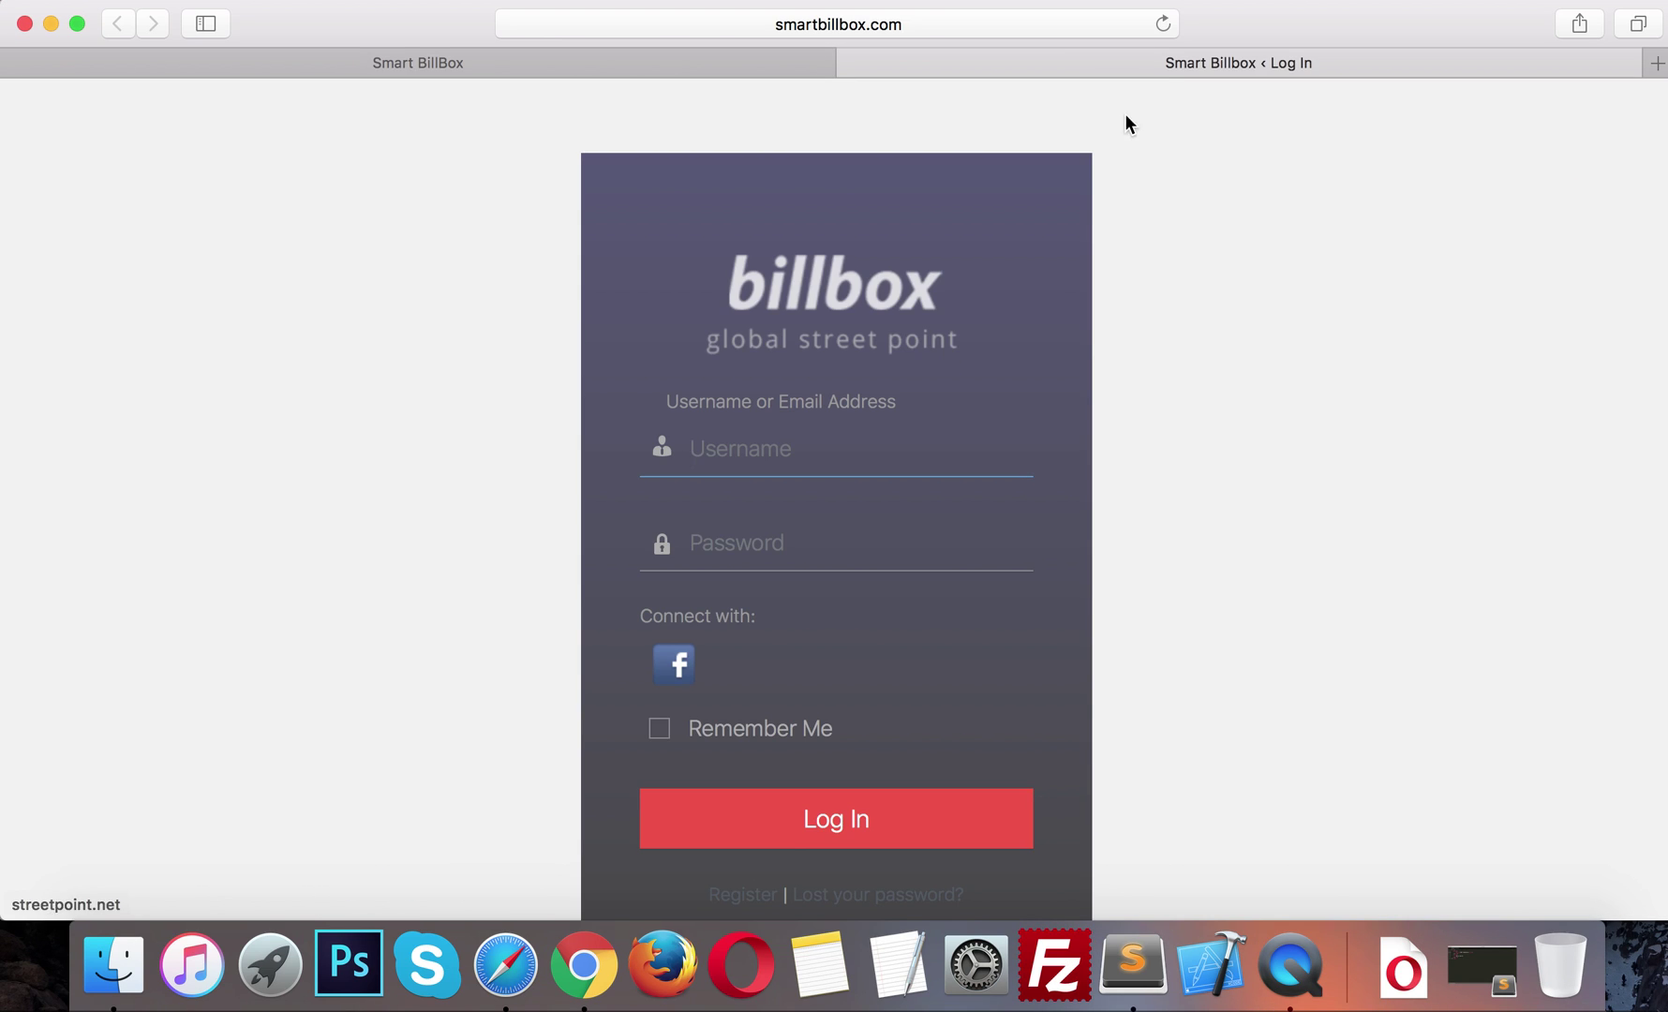
pyautogui.click(584, 965)
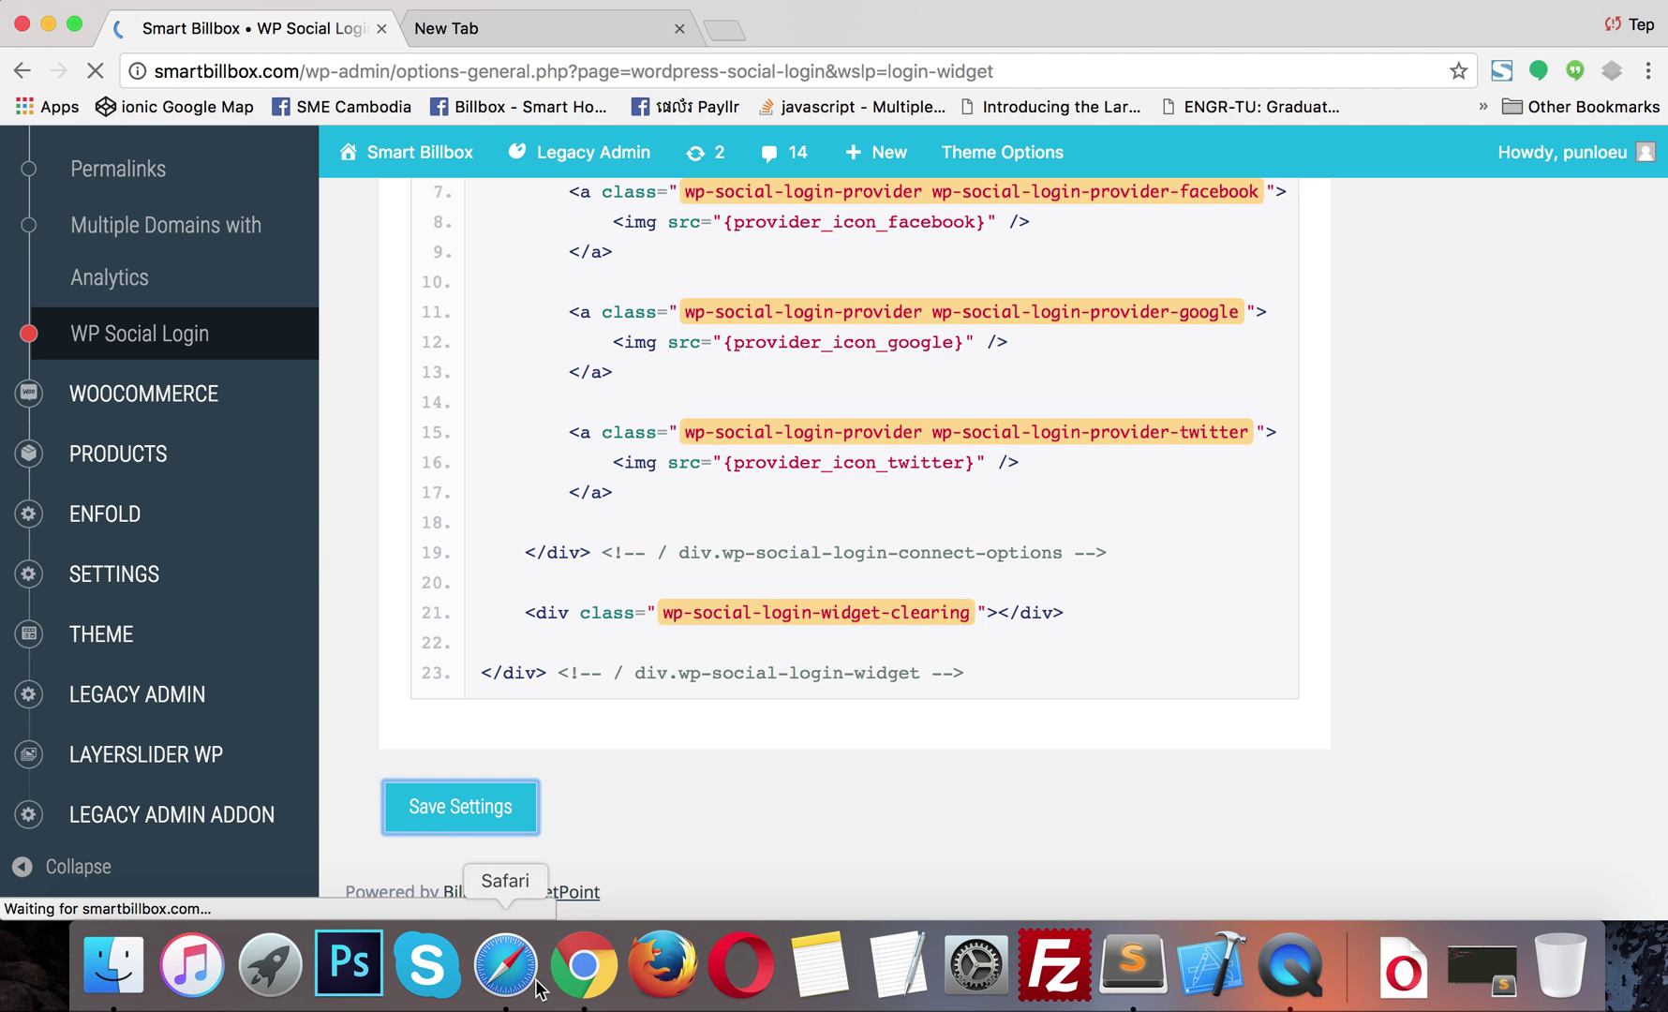
pyautogui.click(506, 965)
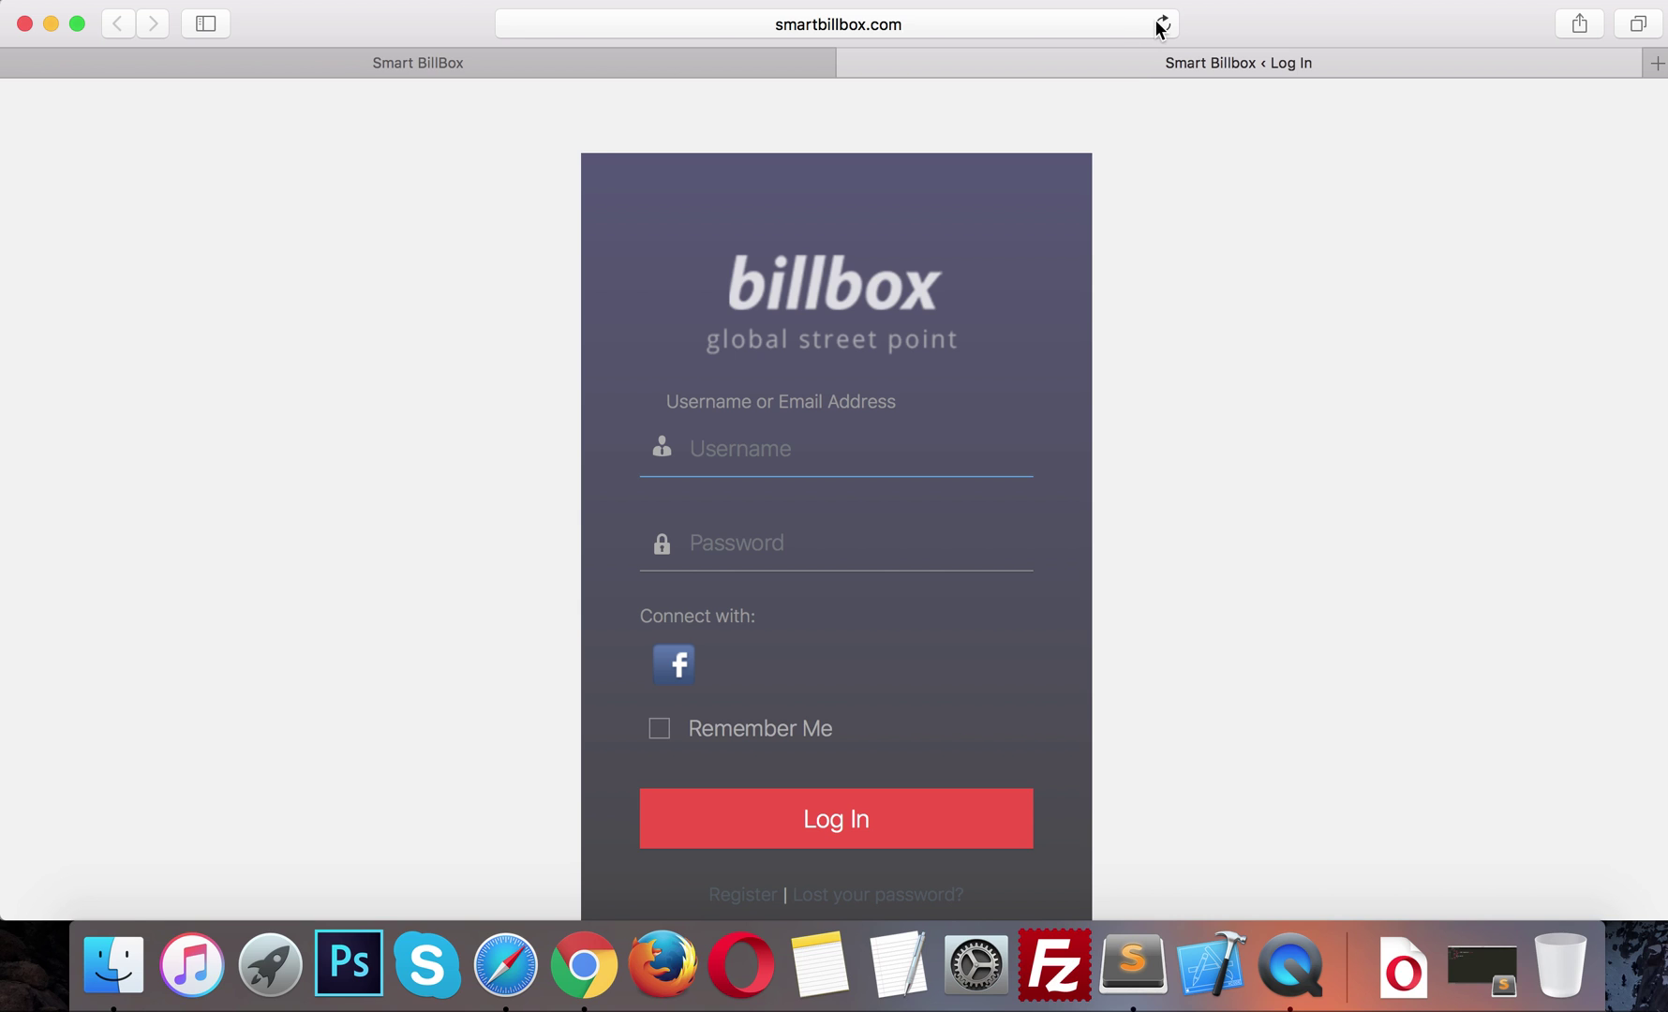
pyautogui.click(939, 791)
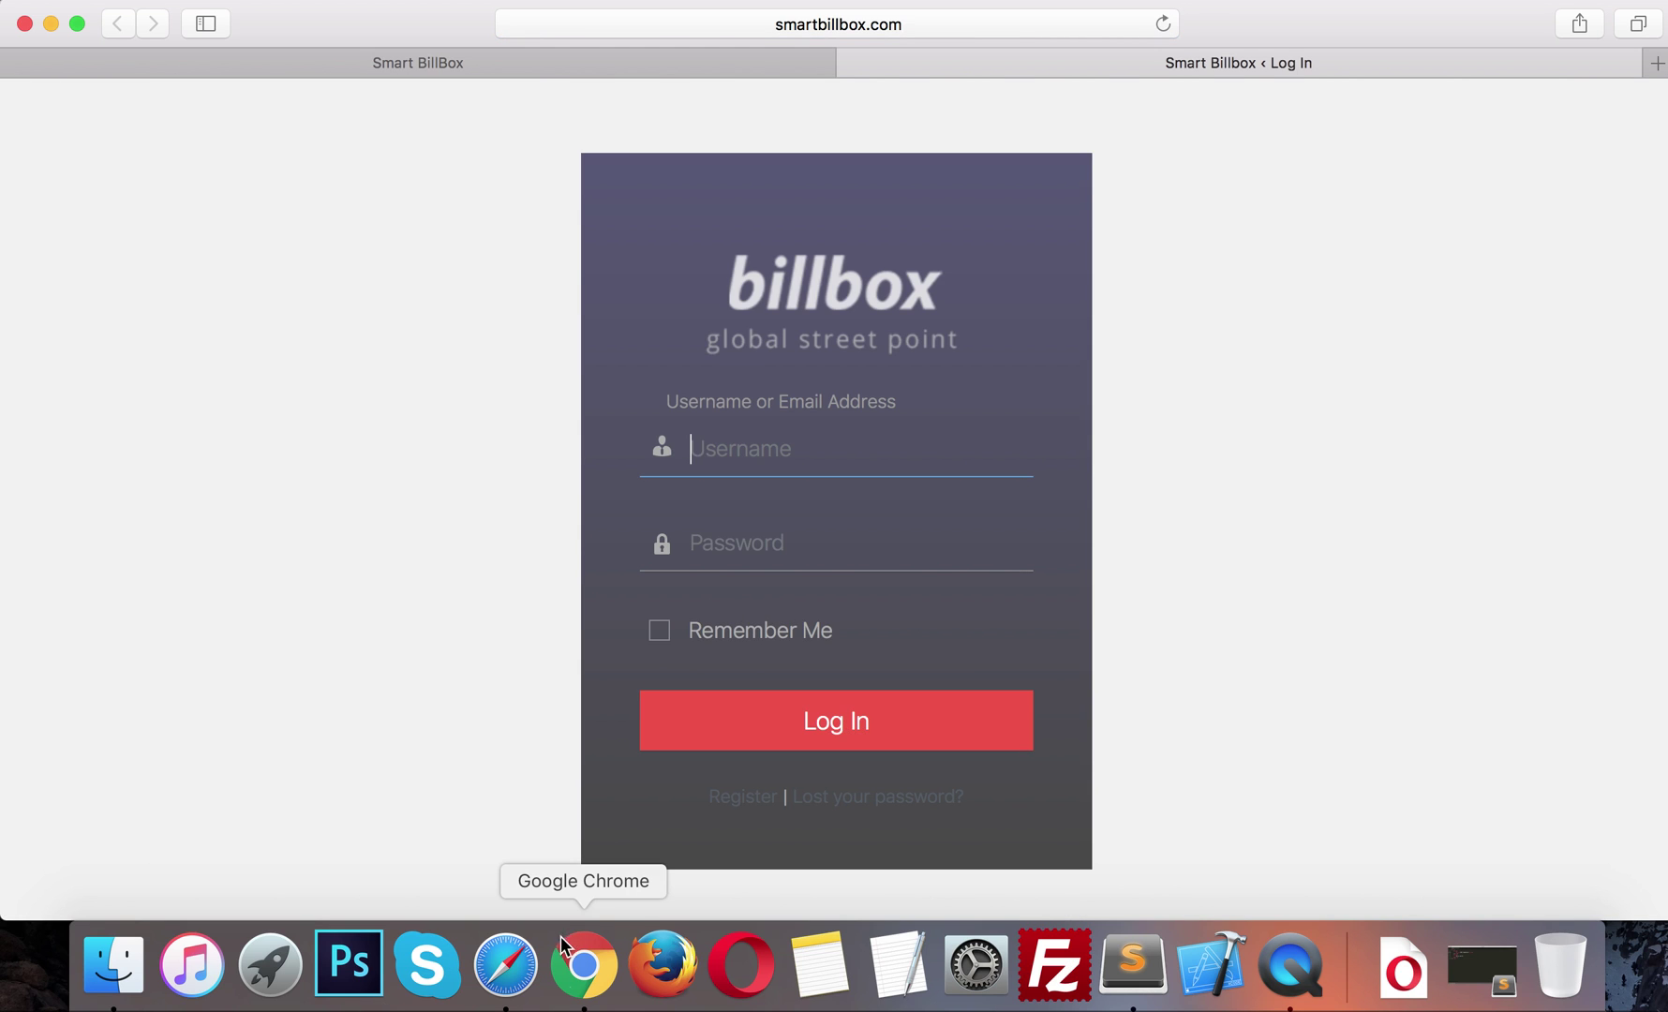
# Step: Return to Chrome and examine the Custom integration section with its PHP code, shortcode, notes and tip
pyautogui.click(584, 965)
pyautogui.scroll(-15, 1337, 522)
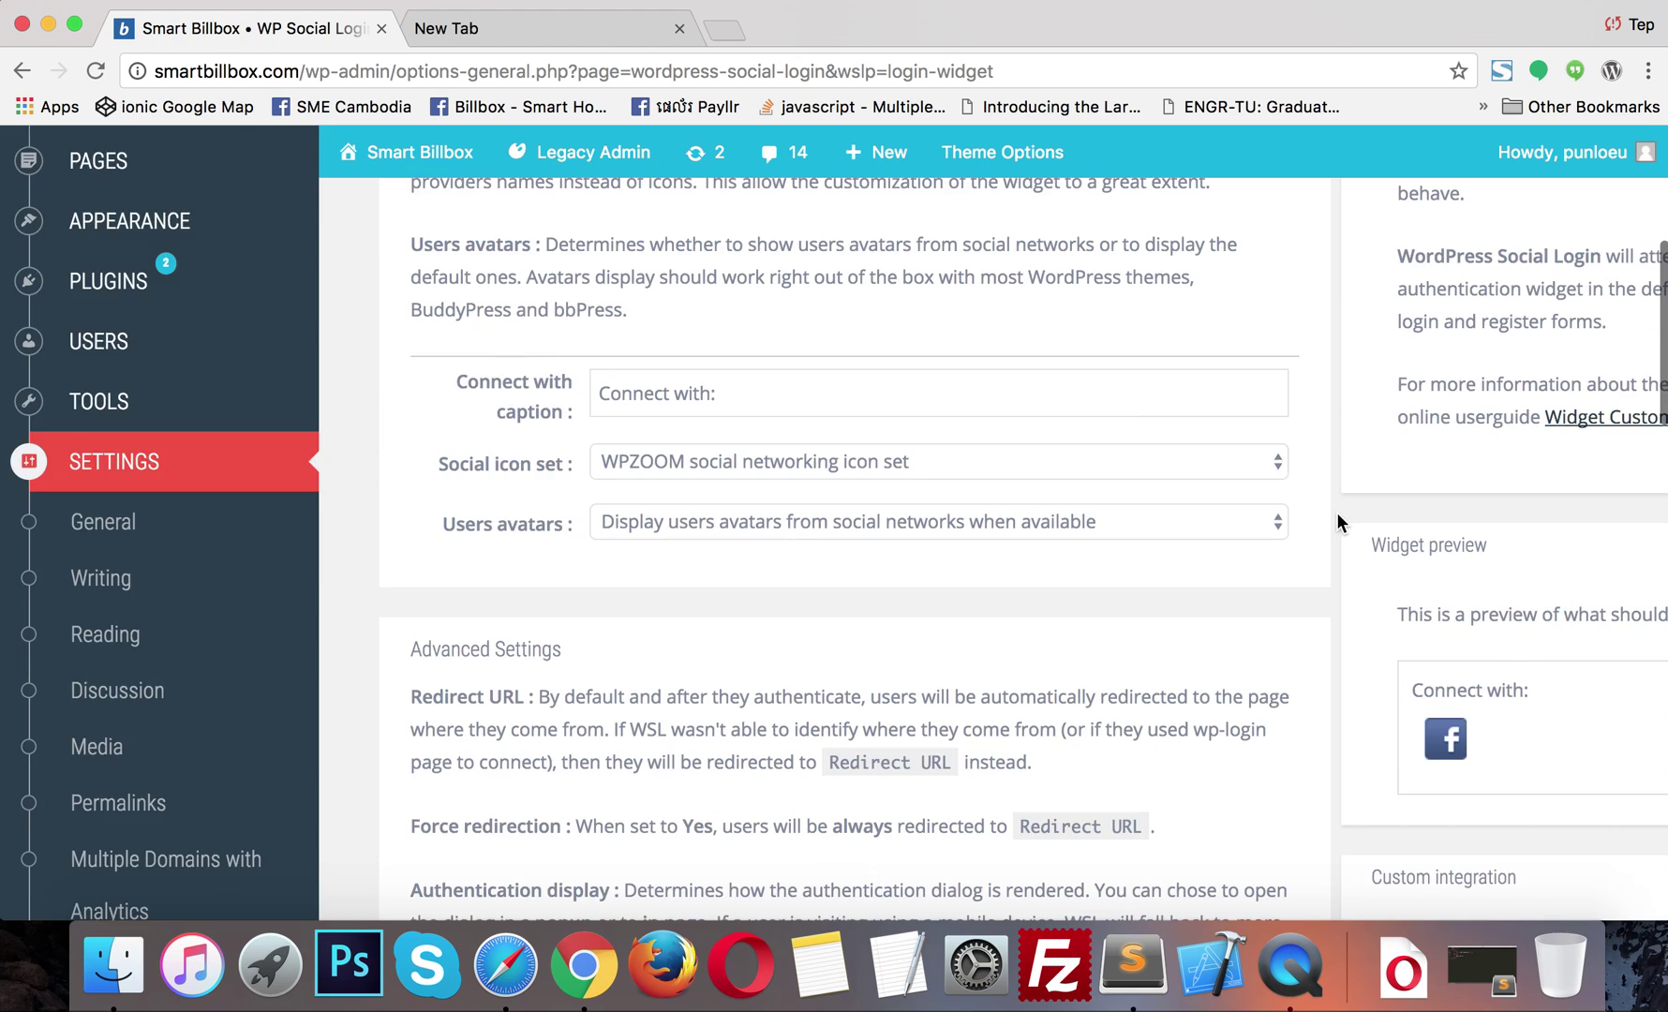
pyautogui.scroll(10, 1337, 515)
pyautogui.hscroll(5, 1334, 513)
pyautogui.scroll(-4, 1334, 522)
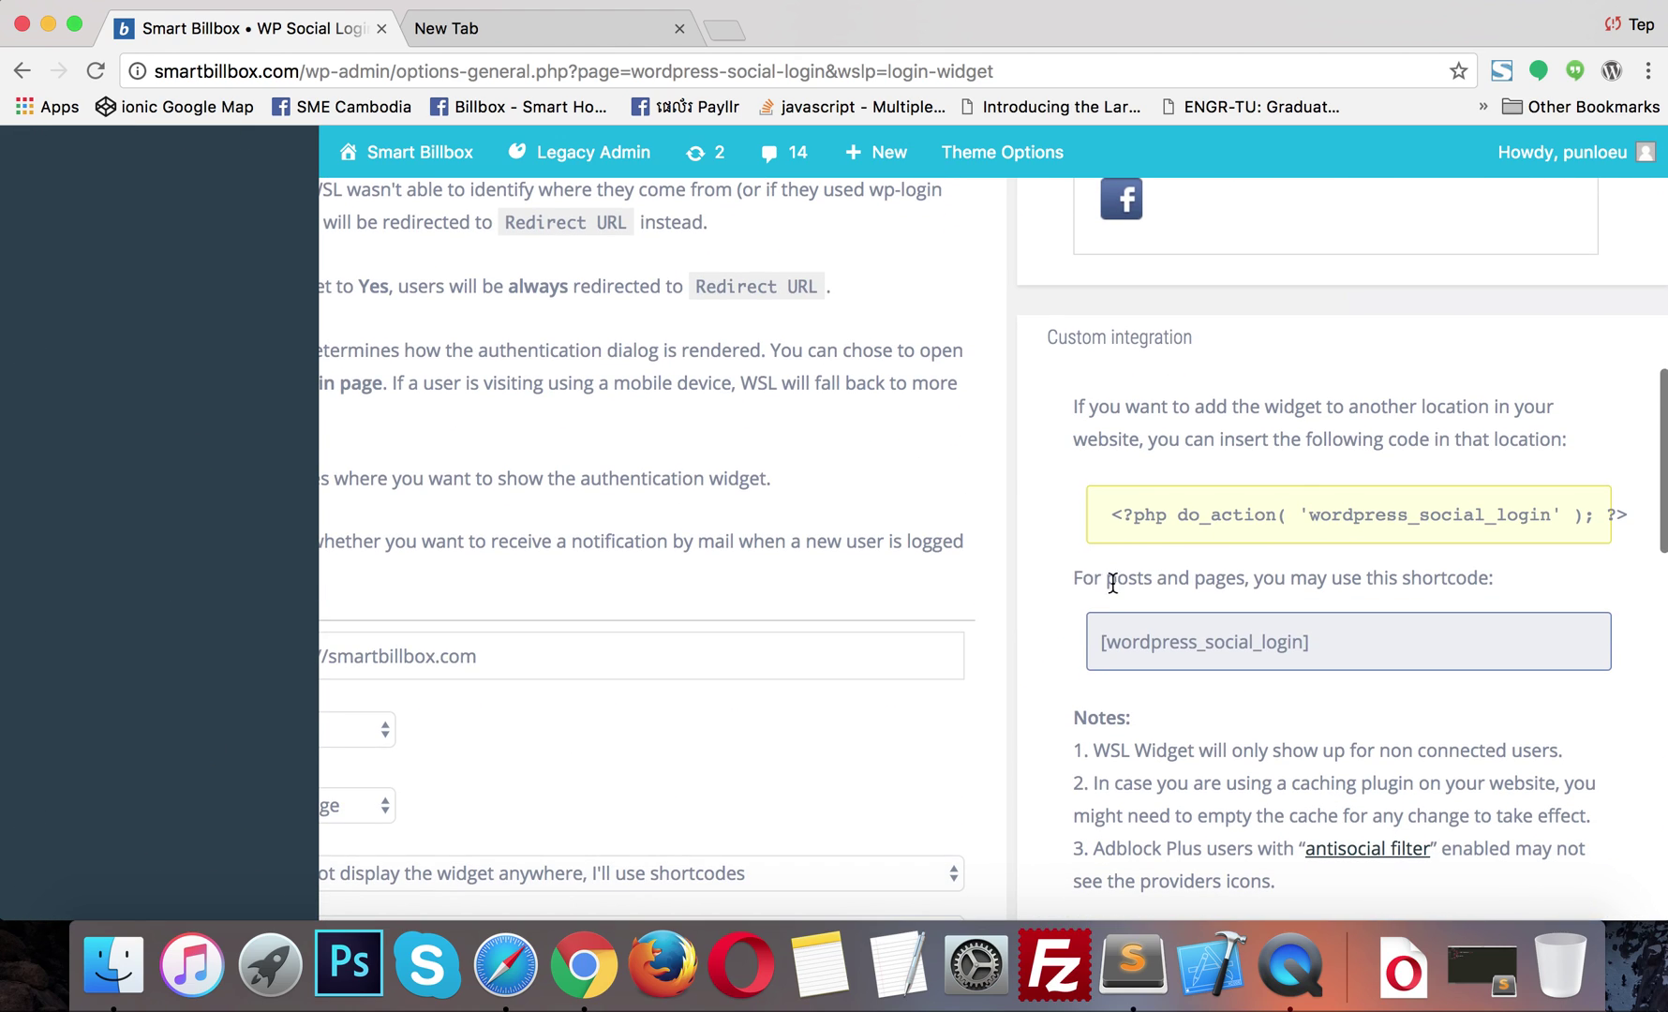
pyautogui.moveTo(1312, 656); pyautogui.dragTo(1045, 640)
pyautogui.scroll(1, 1263, 654)
pyautogui.click(1263, 652)
pyautogui.scroll(1, 1377, 553)
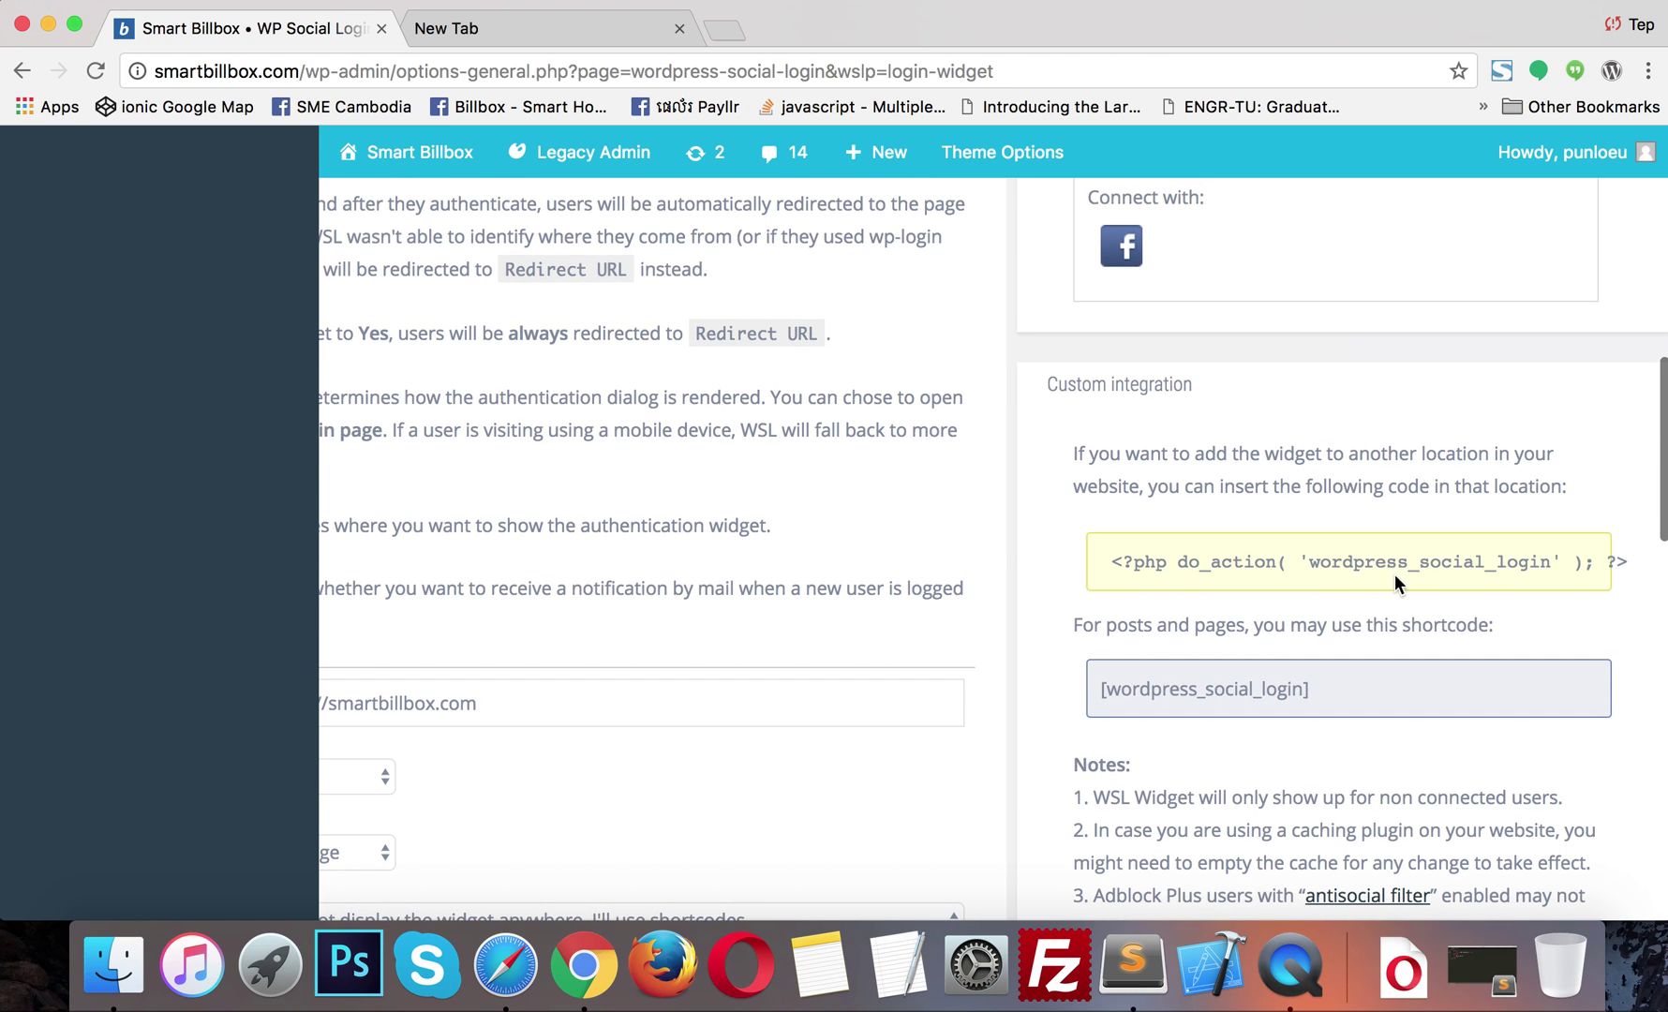
pyautogui.scroll(-9, 1388, 576)
pyautogui.scroll(3, 1388, 576)
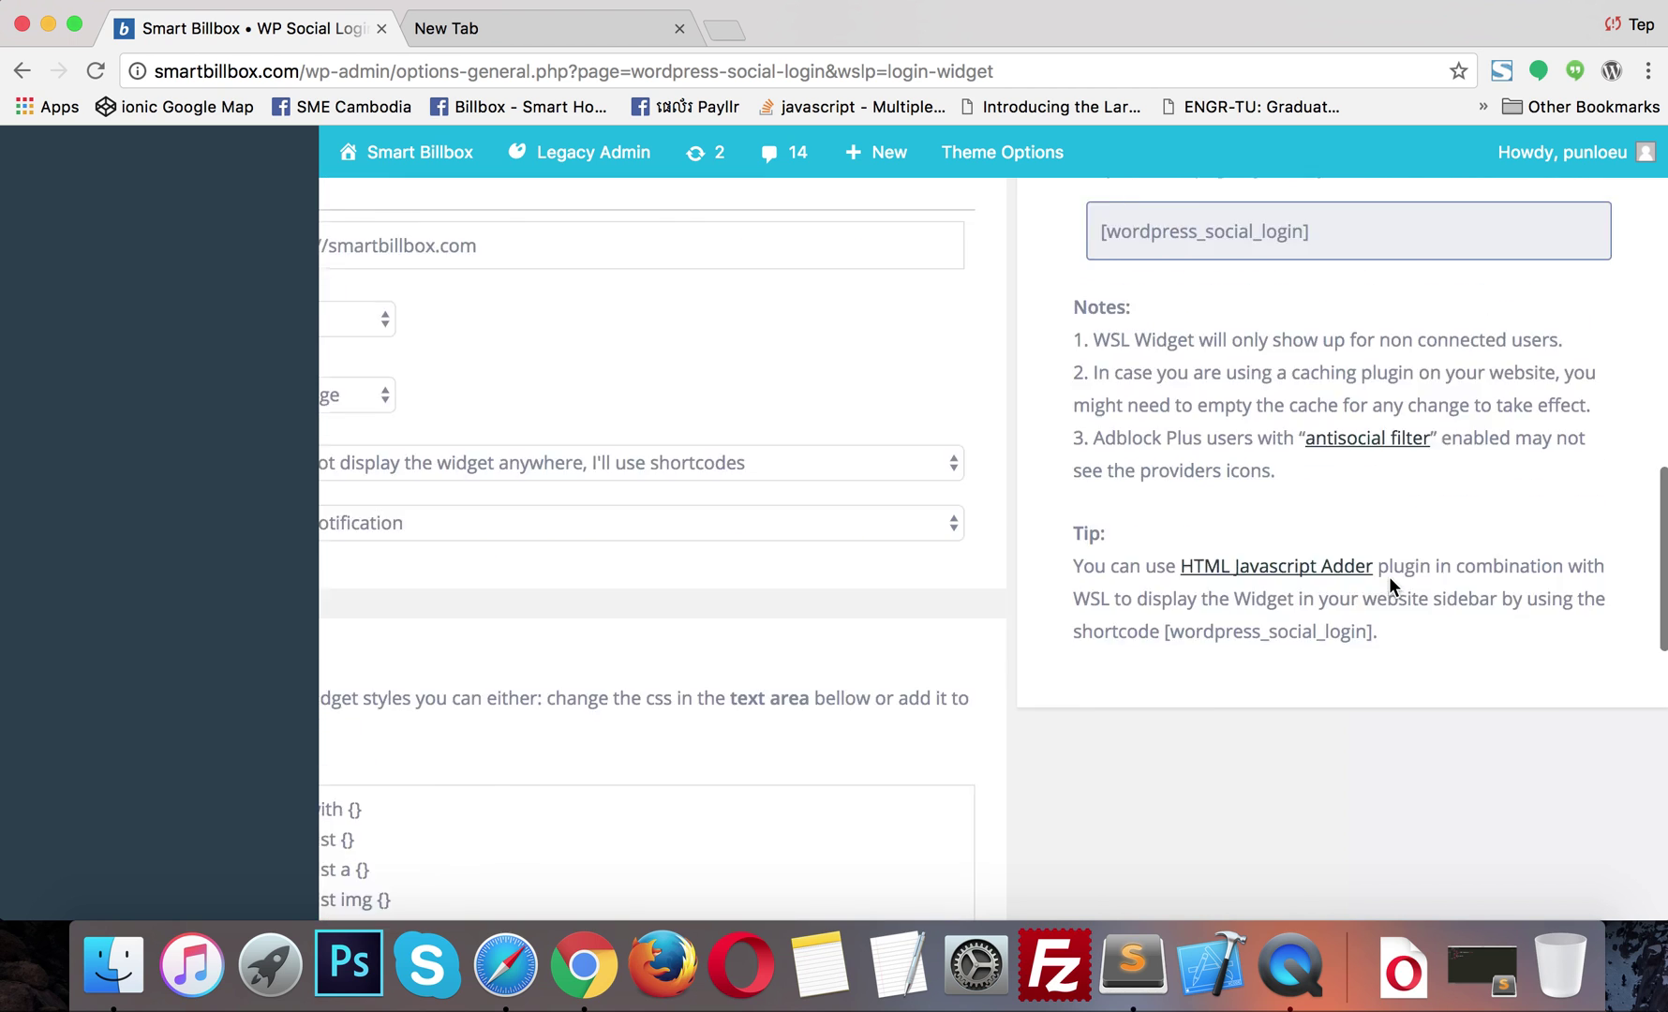
# Step: Copy the [wordpress_social_login] shortcode from the Custom integration section
pyautogui.scroll(8, 1377, 556)
pyautogui.scroll(-3, 1377, 556)
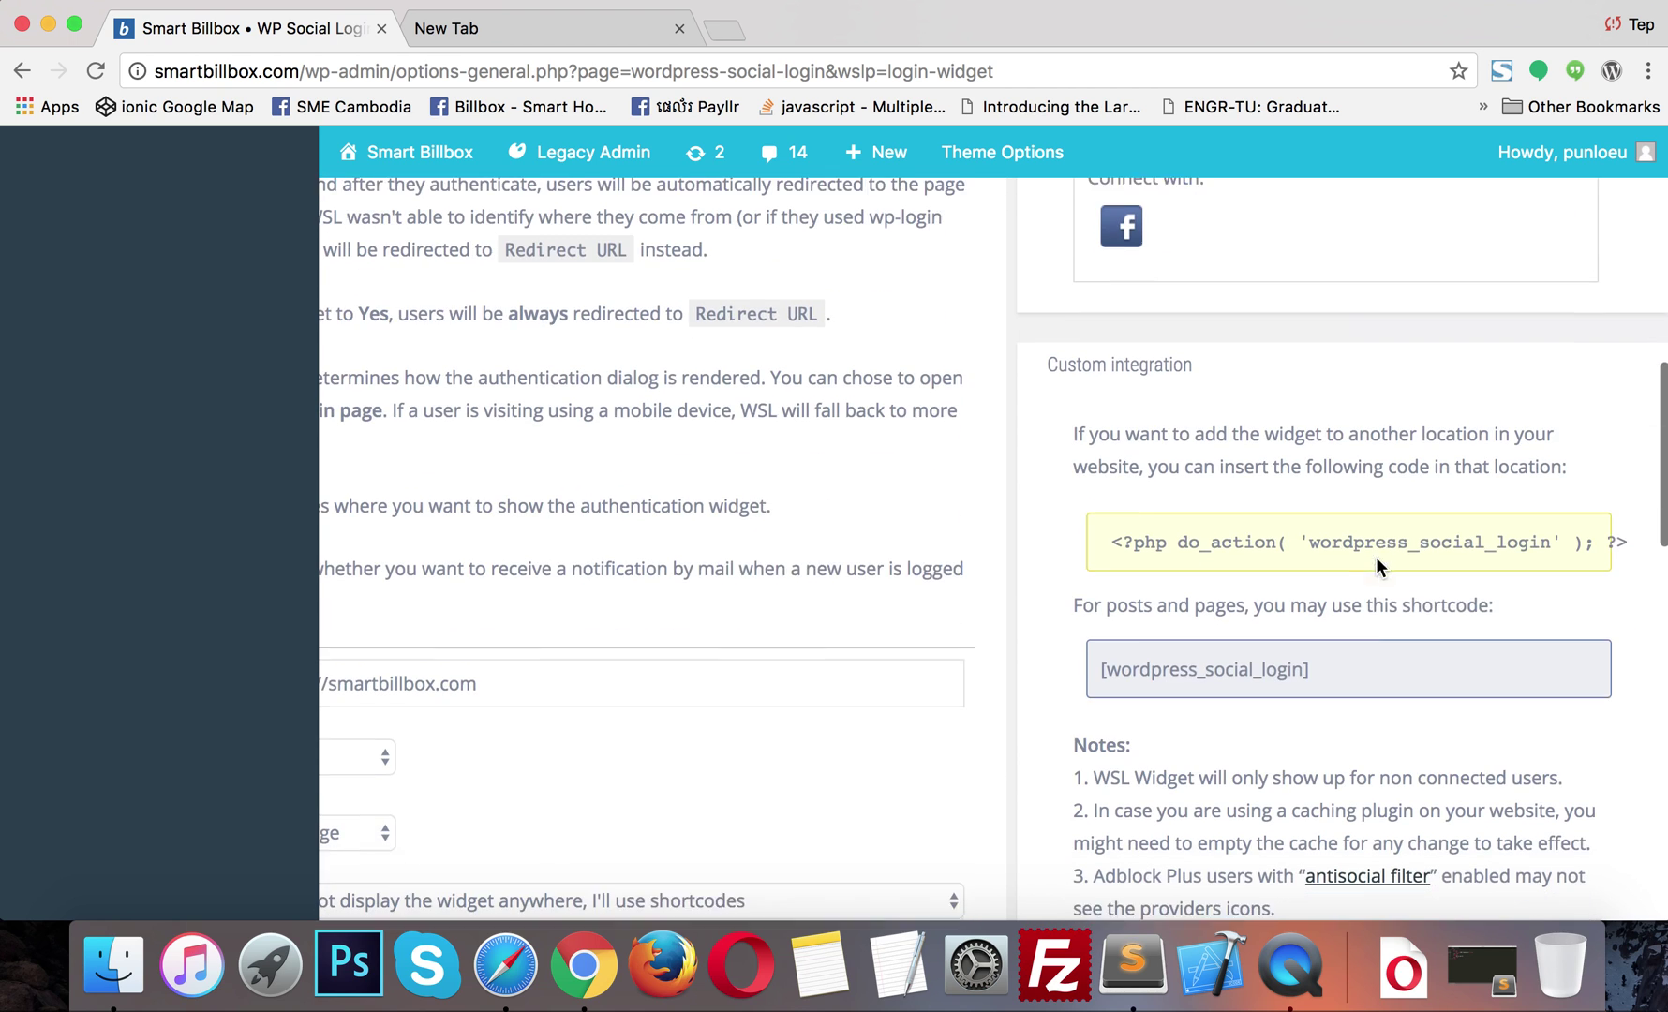
pyautogui.scroll(-1, 1375, 565)
pyautogui.moveTo(1315, 643); pyautogui.dragTo(1135, 633)
pyautogui.scroll(15, 798, 524)
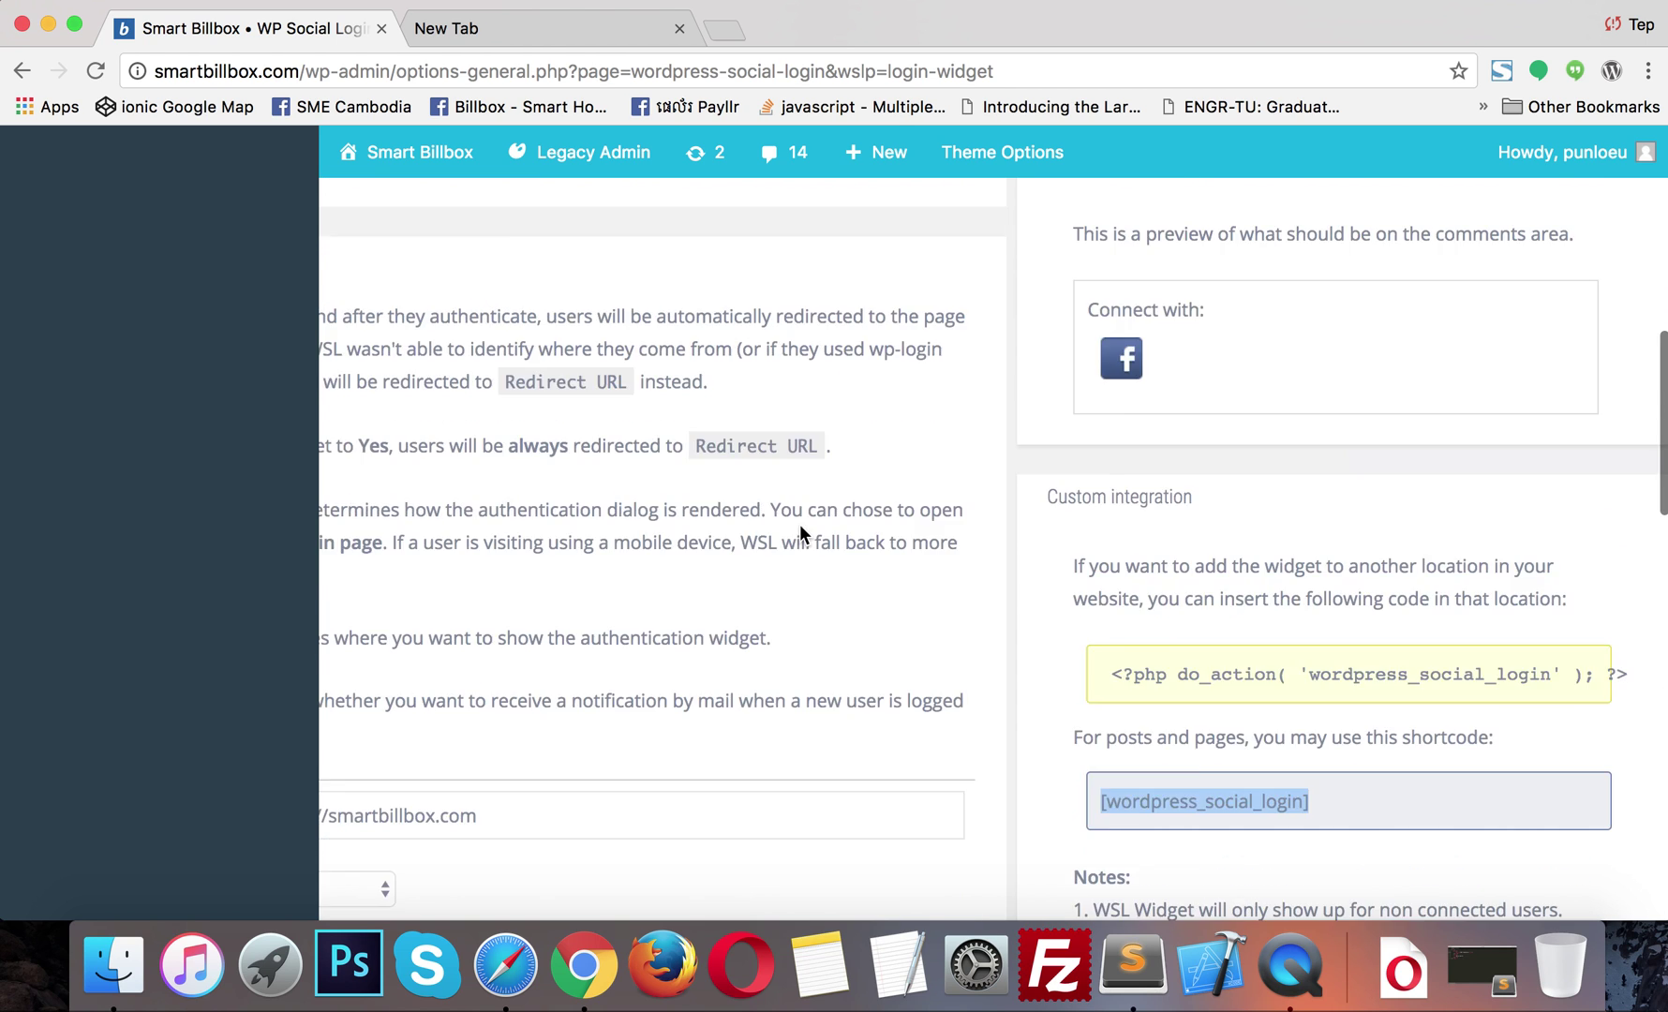
# Step: Open the Add Page form of the custom Pages type and look over its editor and location options
pyautogui.hscroll(-2, 728, 490)
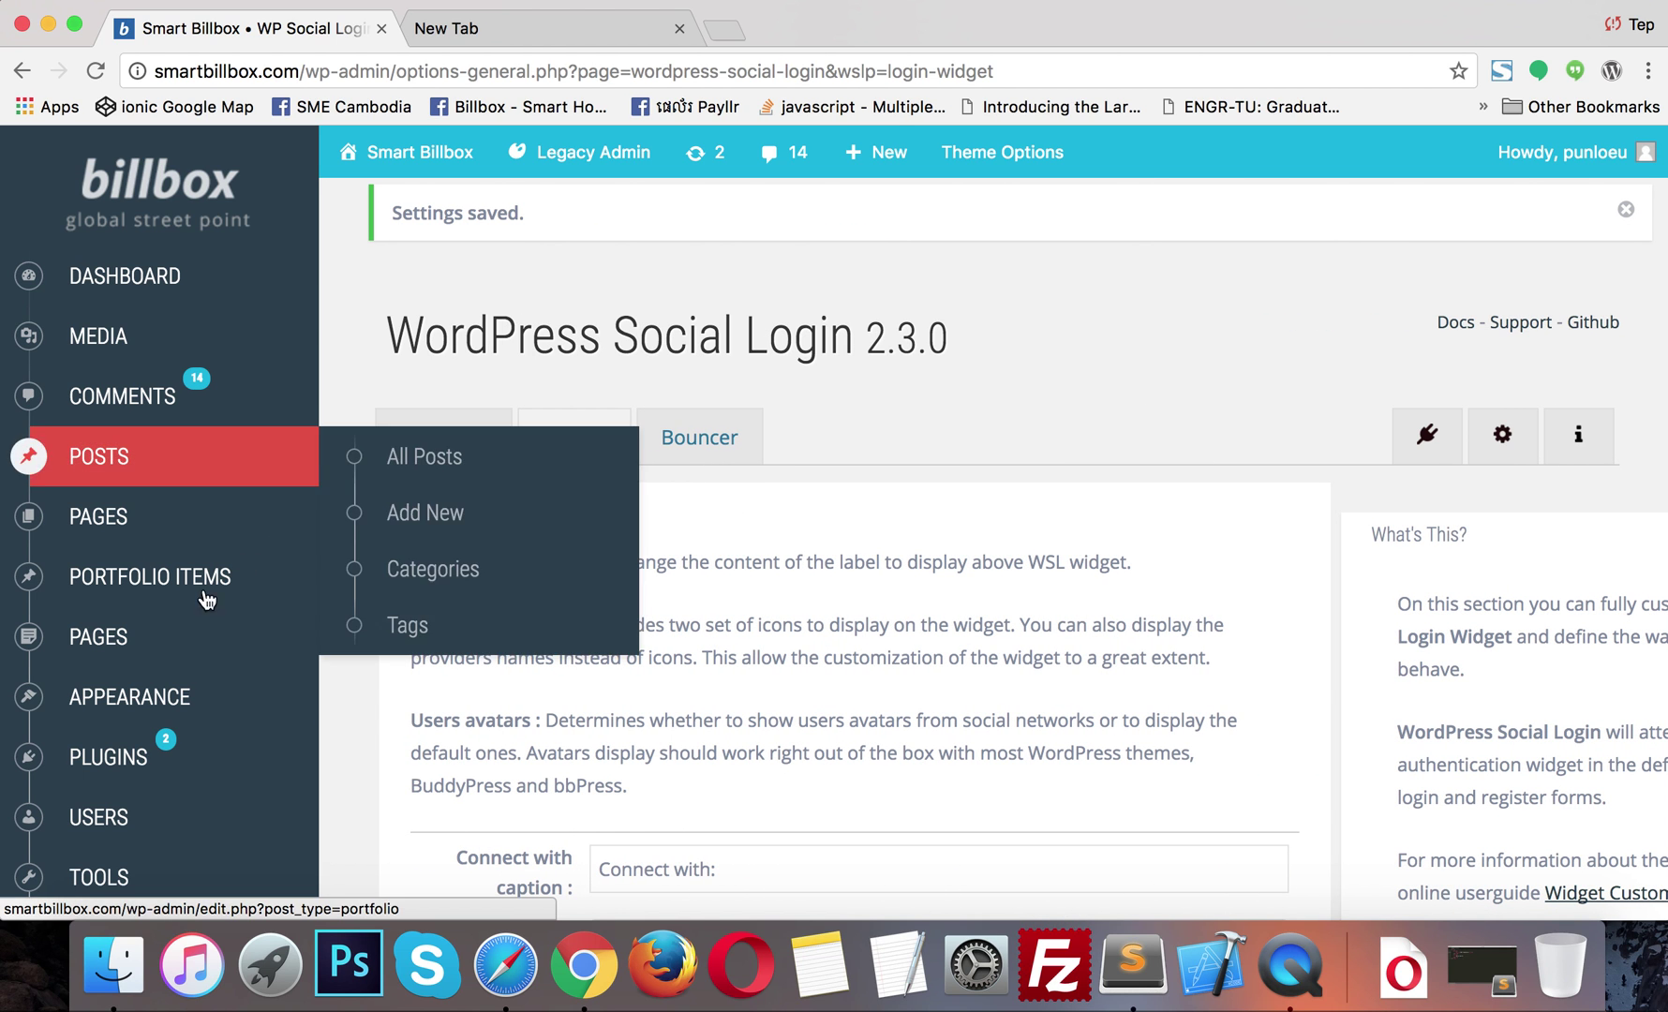
pyautogui.moveTo(192, 637)
pyautogui.click(413, 692)
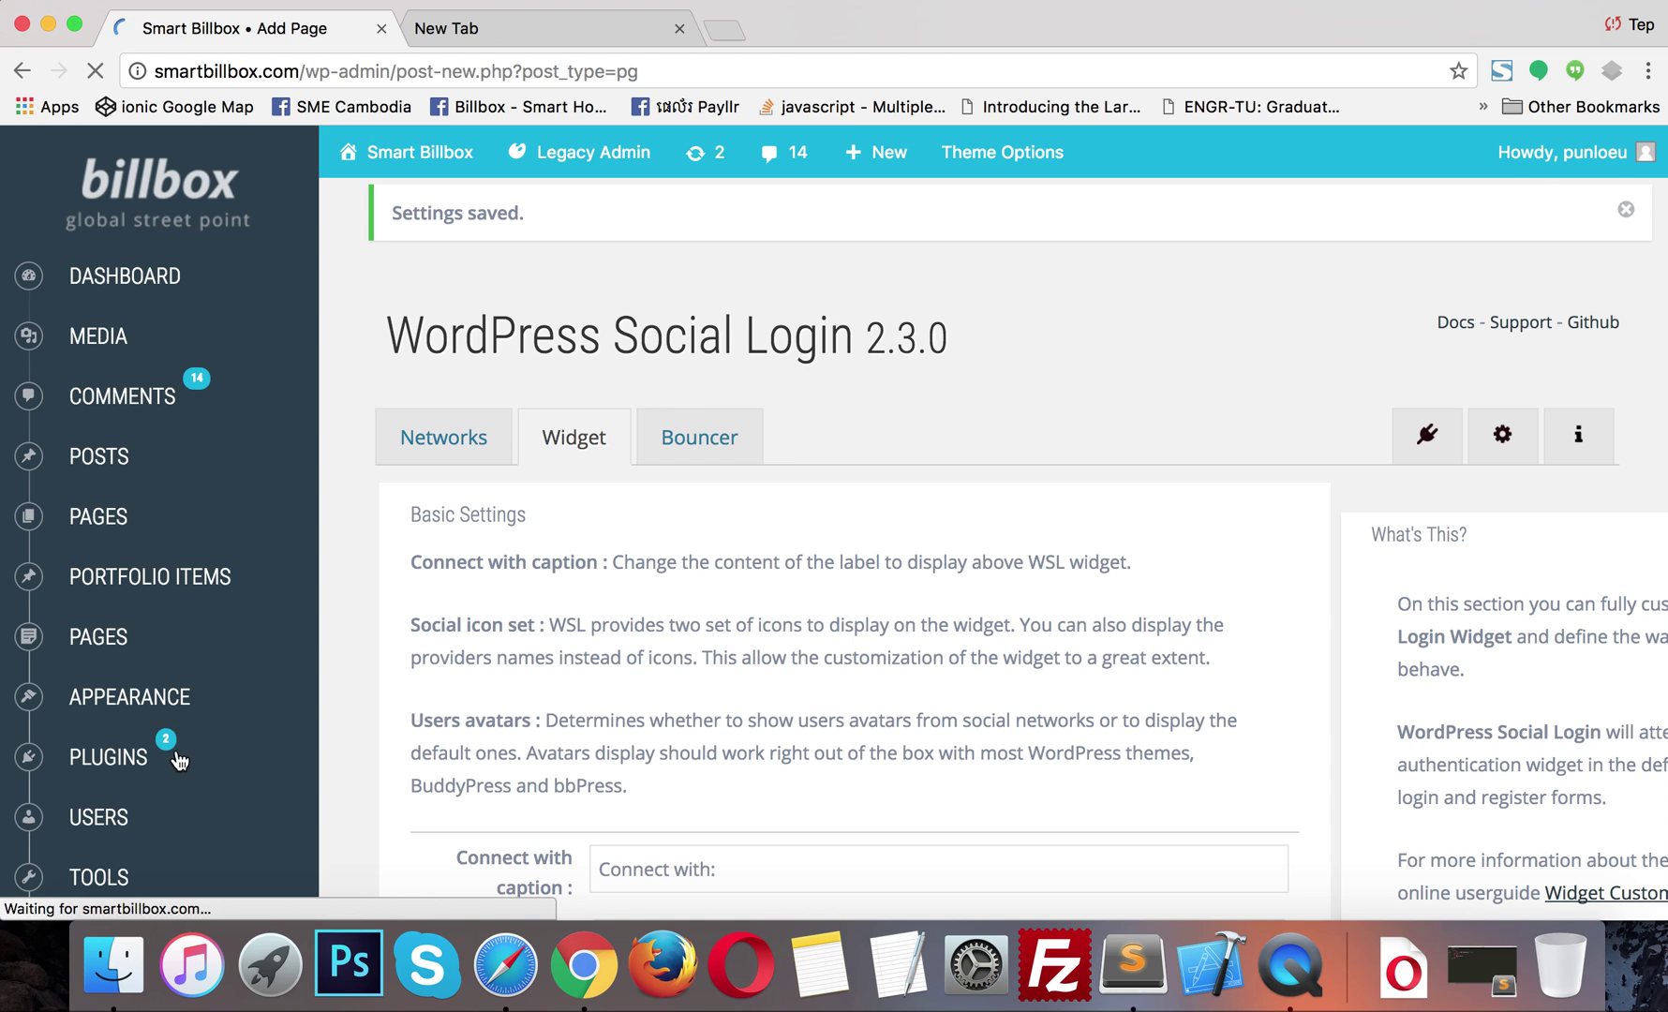
pyautogui.scroll(-3, 244, 572)
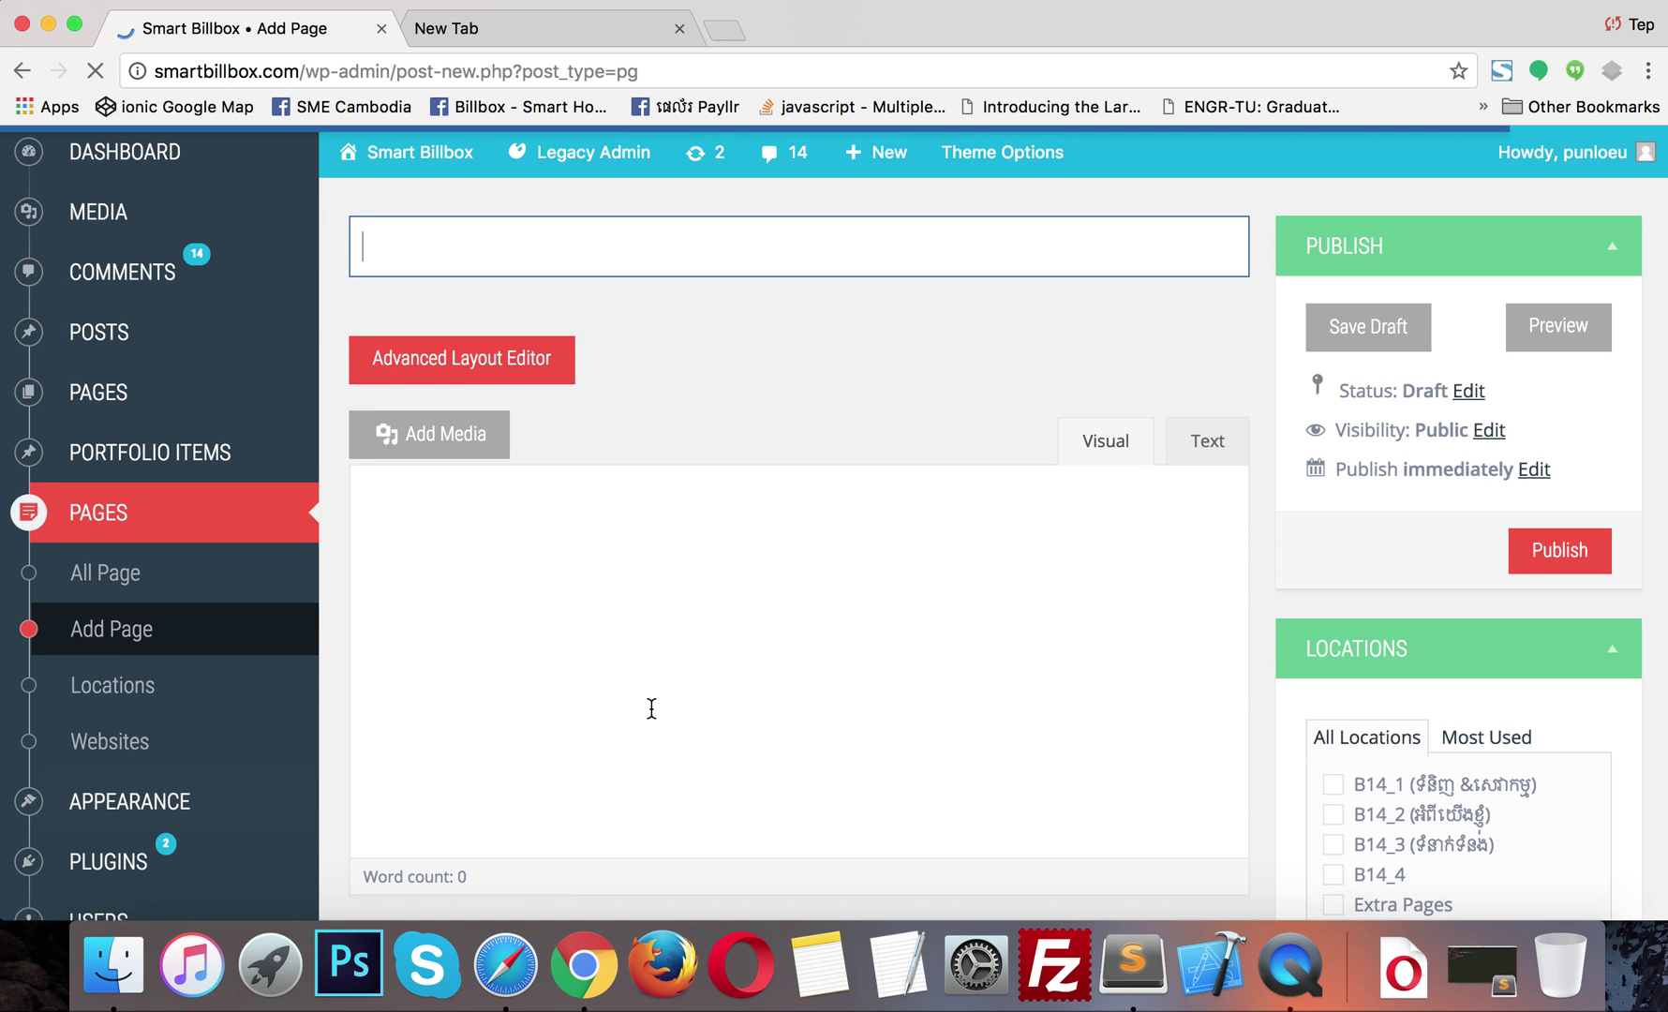
pyautogui.scroll(-3, 651, 708)
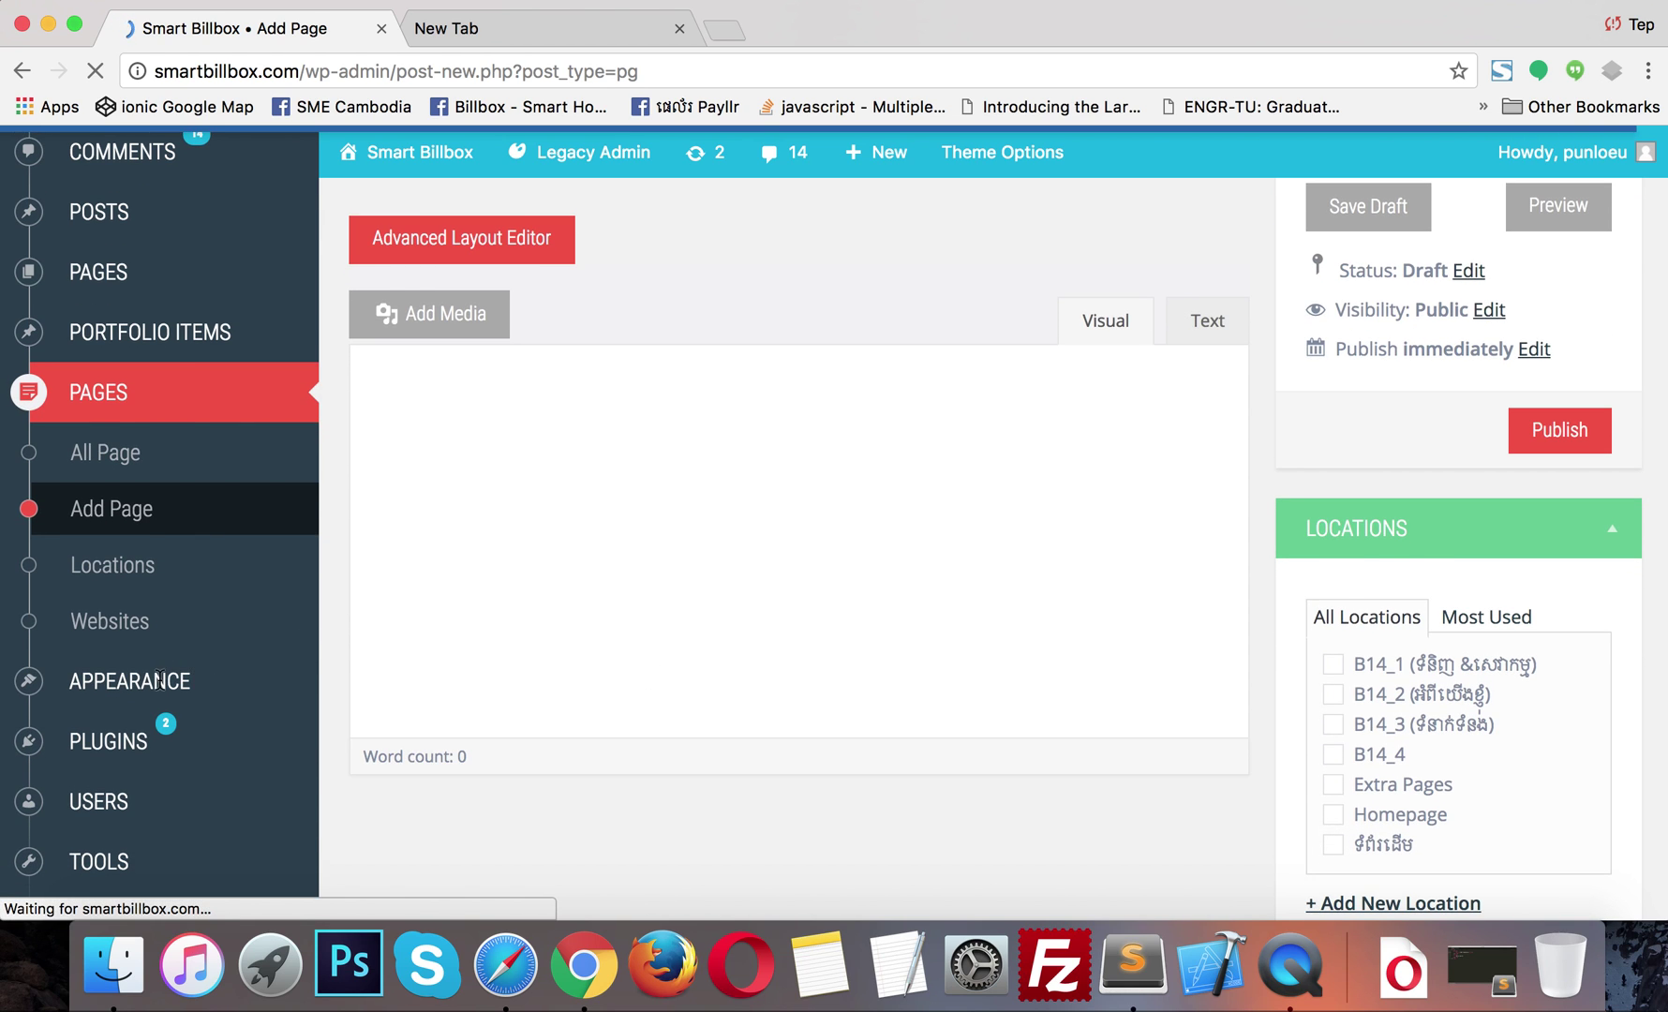
pyautogui.scroll(6, 160, 678)
pyautogui.scroll(-1, 536, 623)
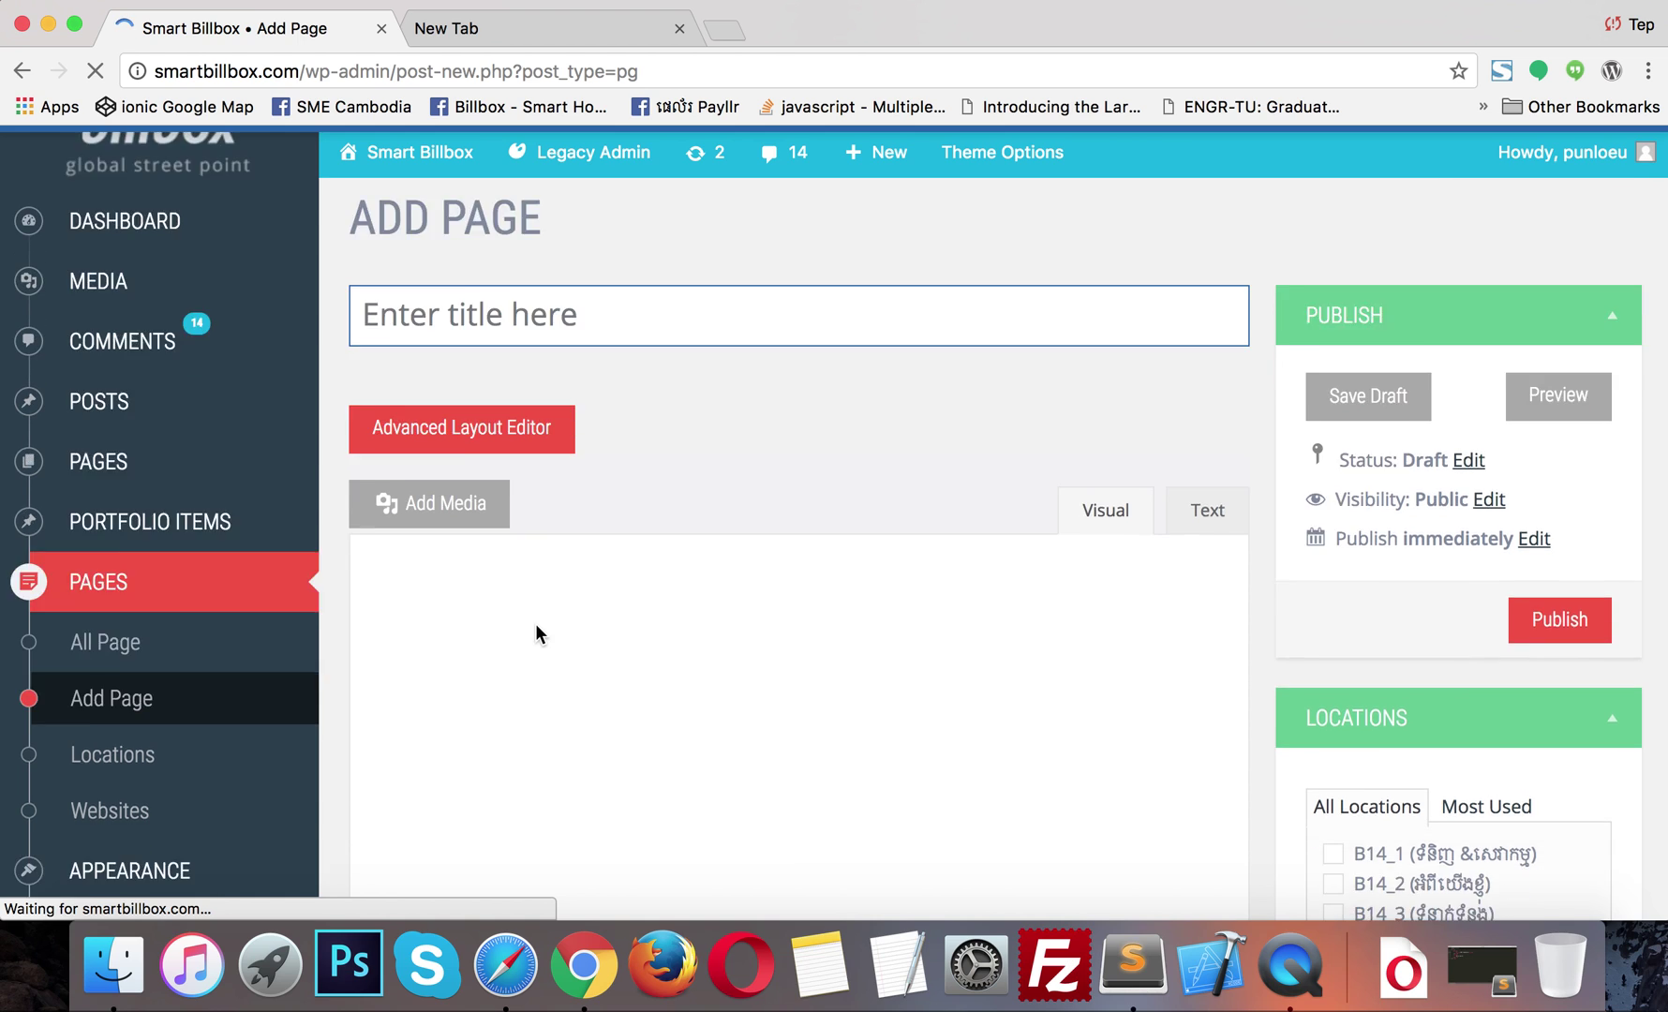
pyautogui.scroll(-5, 536, 623)
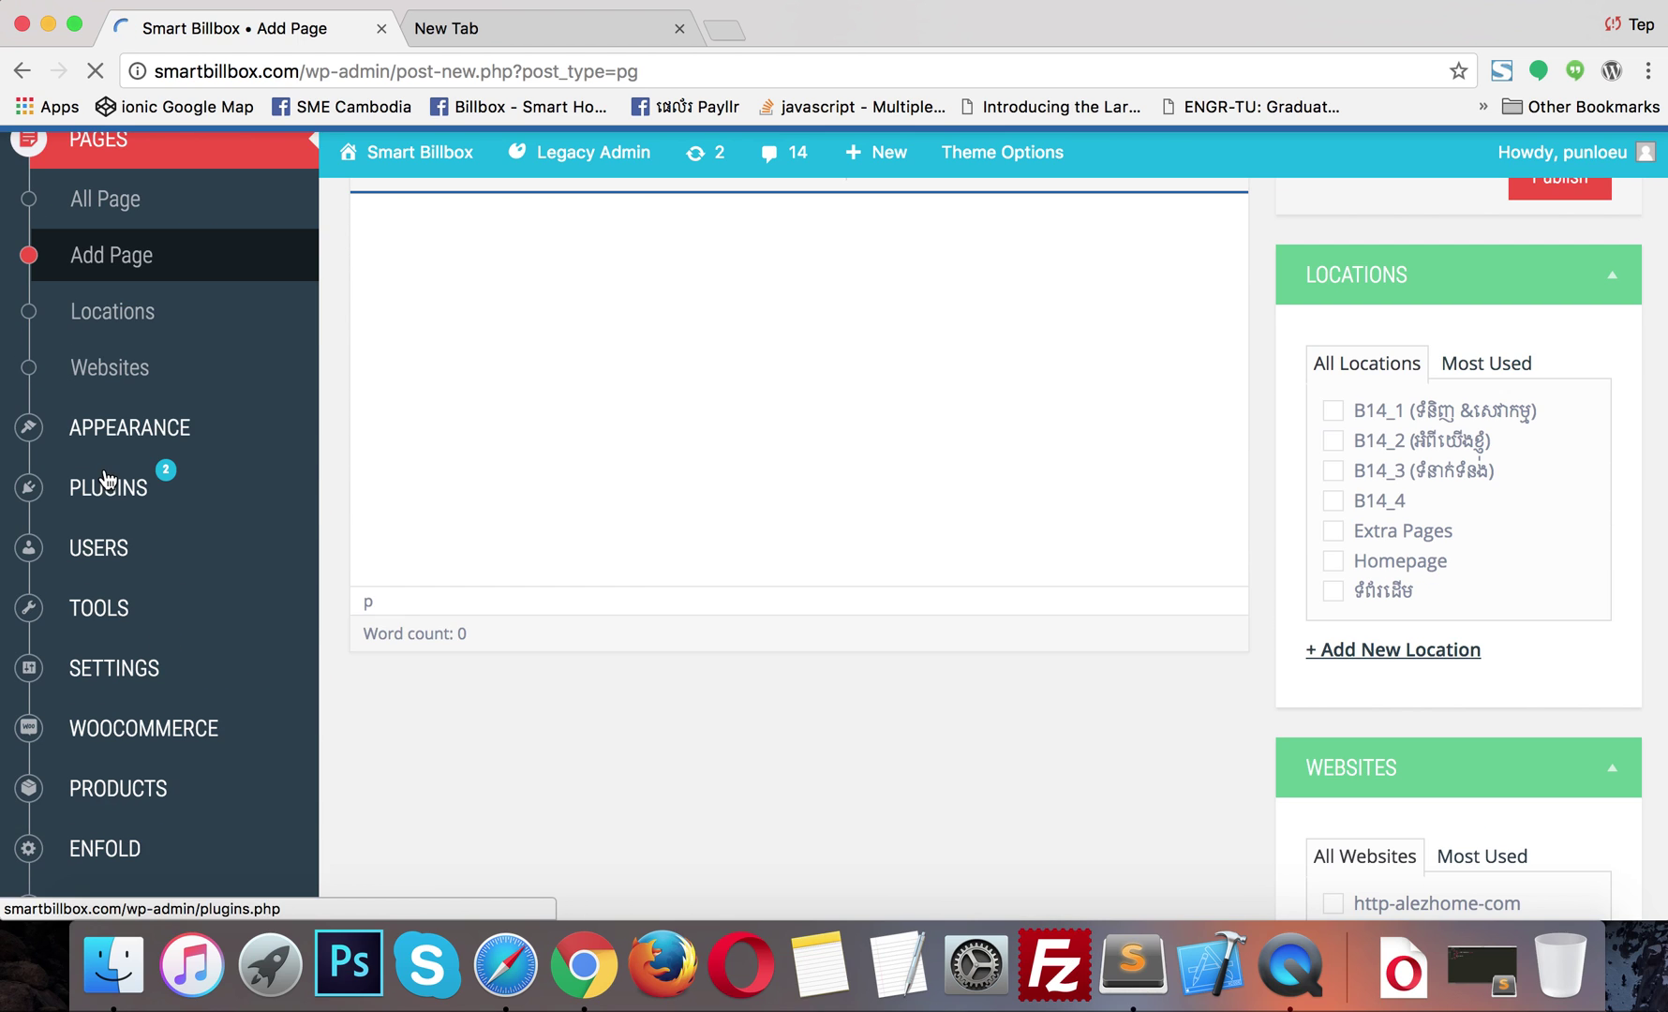
# Step: Open the theme file editor for the Enfold theme and look through its list of templates
pyautogui.moveTo(187, 437)
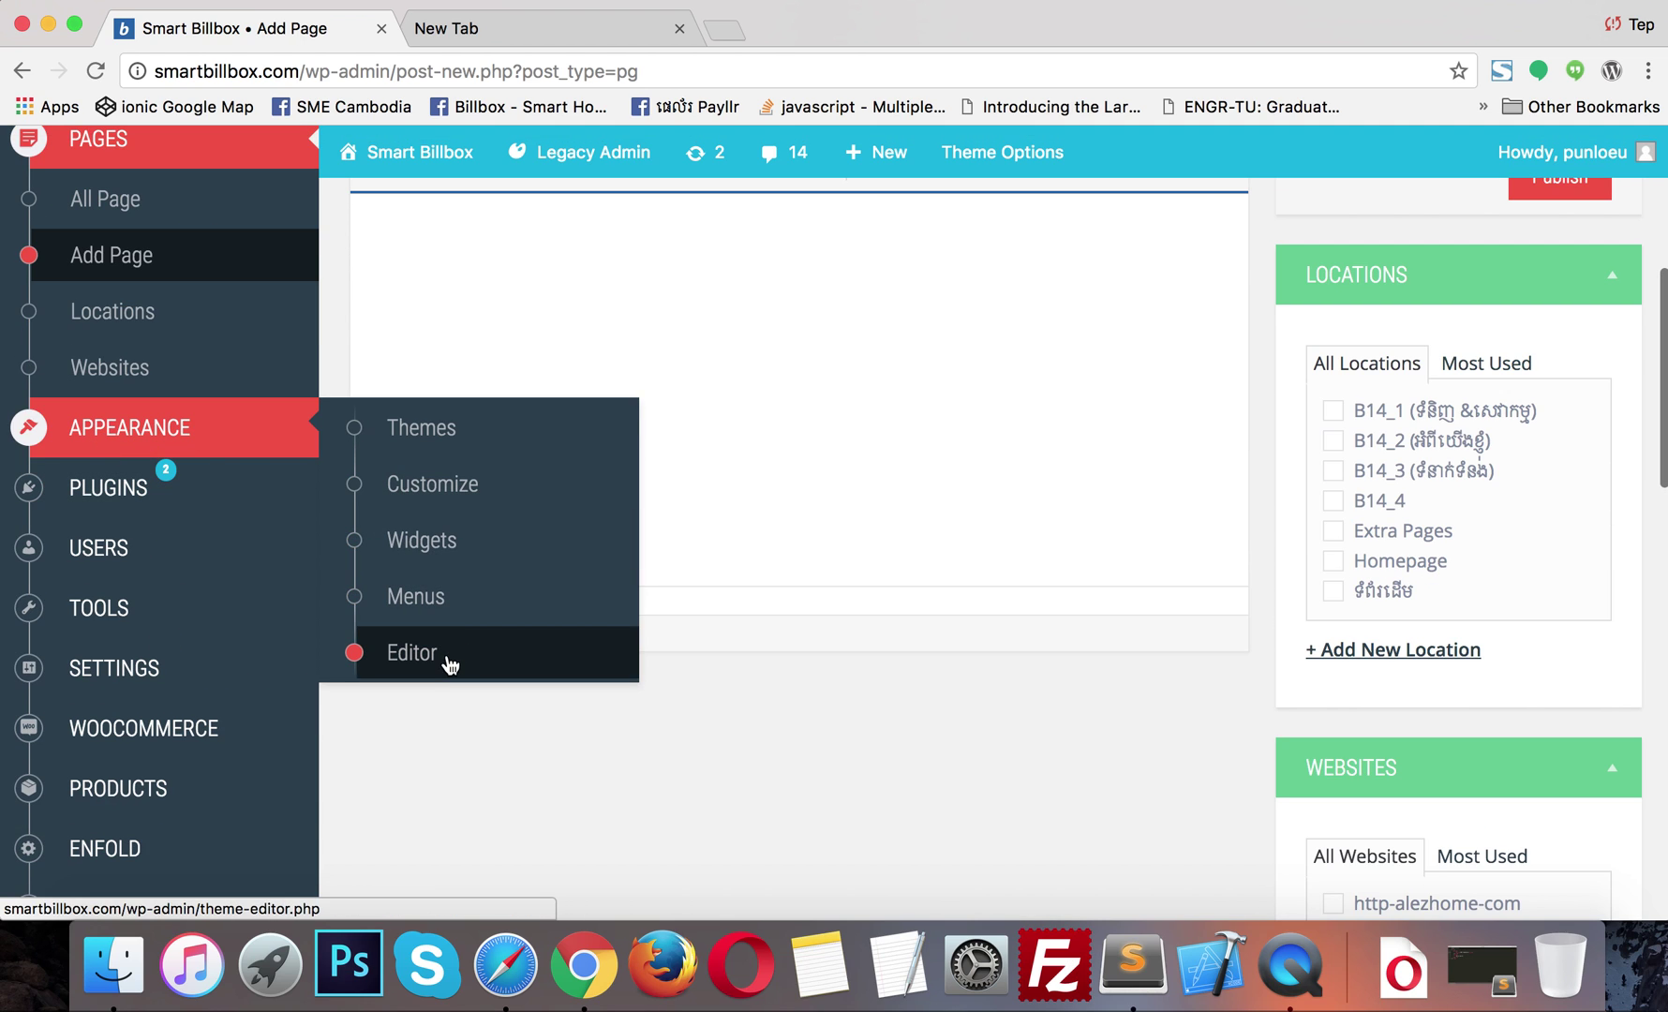
pyautogui.click(412, 652)
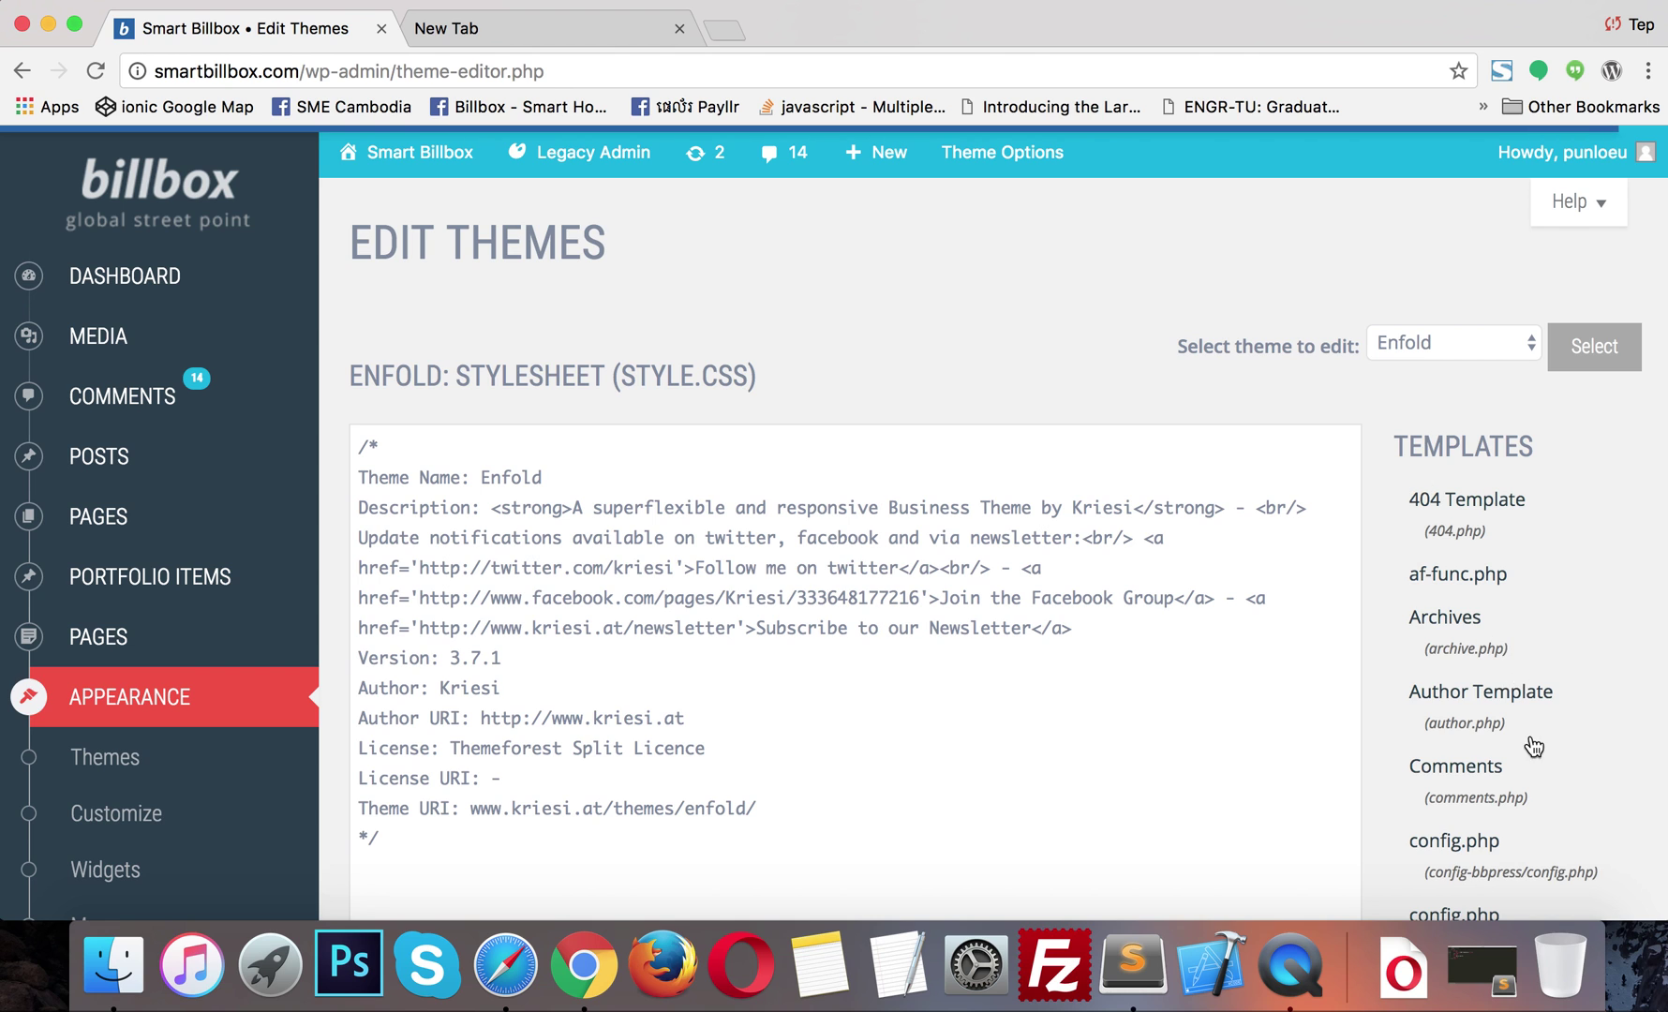
pyautogui.scroll(-5, 1499, 825)
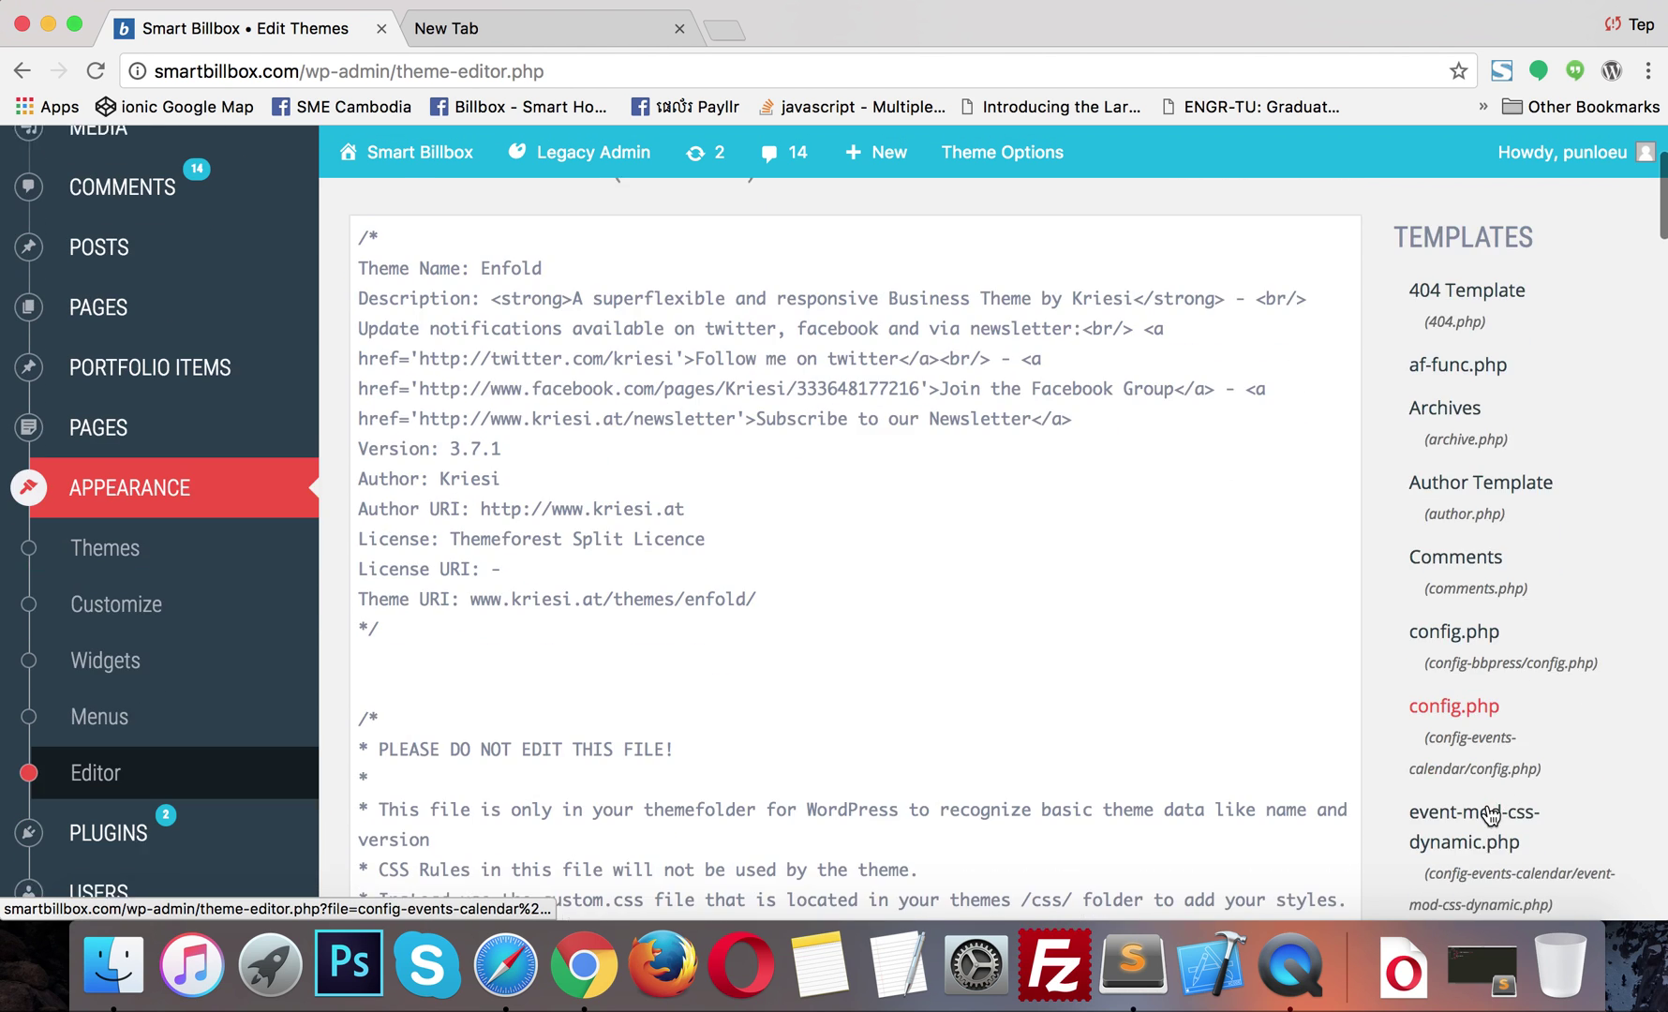
pyautogui.scroll(-12, 1489, 815)
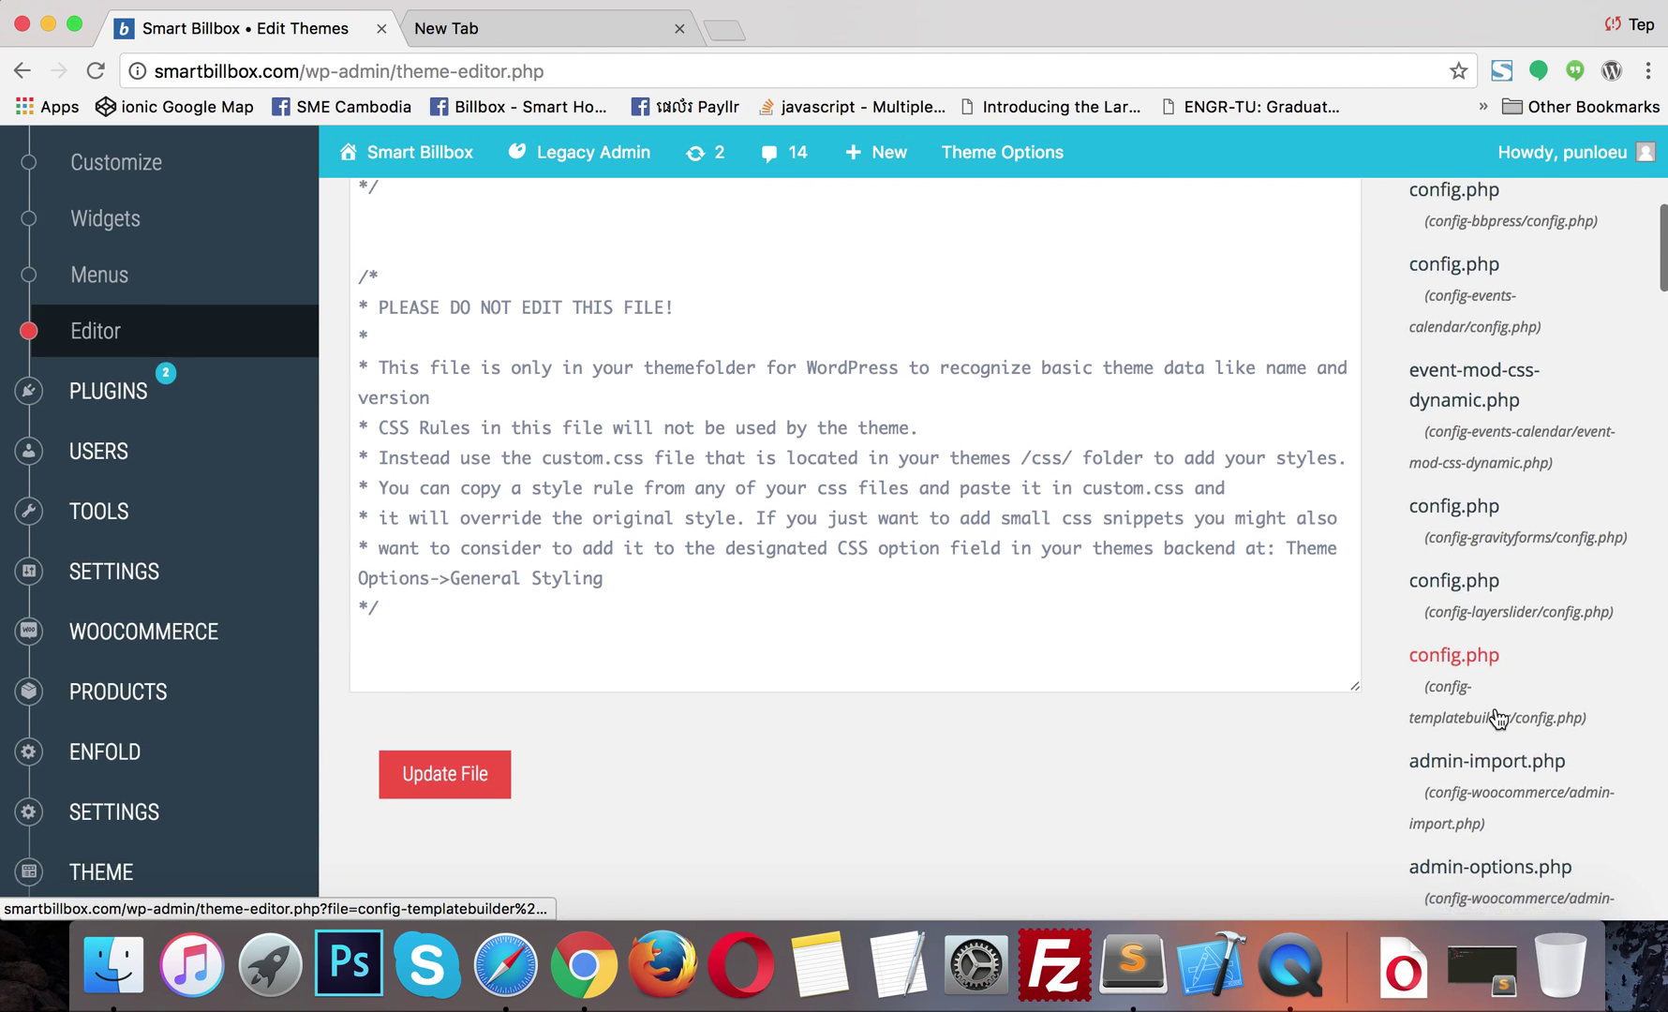
pyautogui.scroll(-20, 1496, 717)
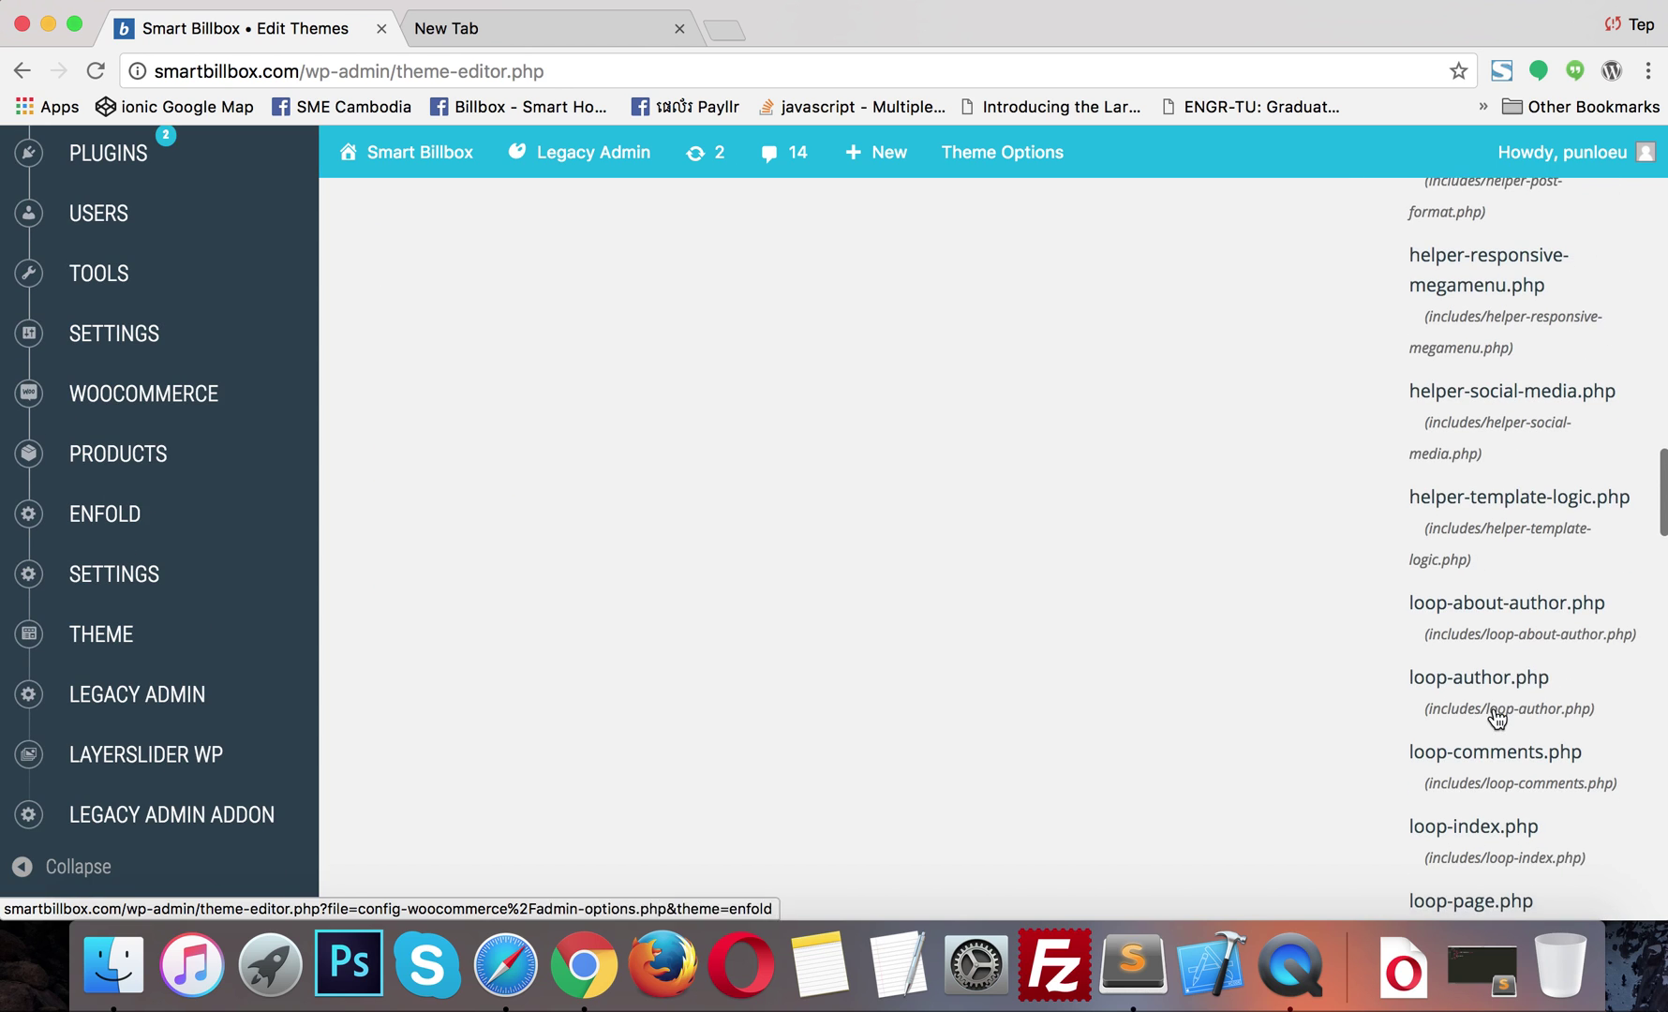
pyautogui.scroll(20, 1494, 712)
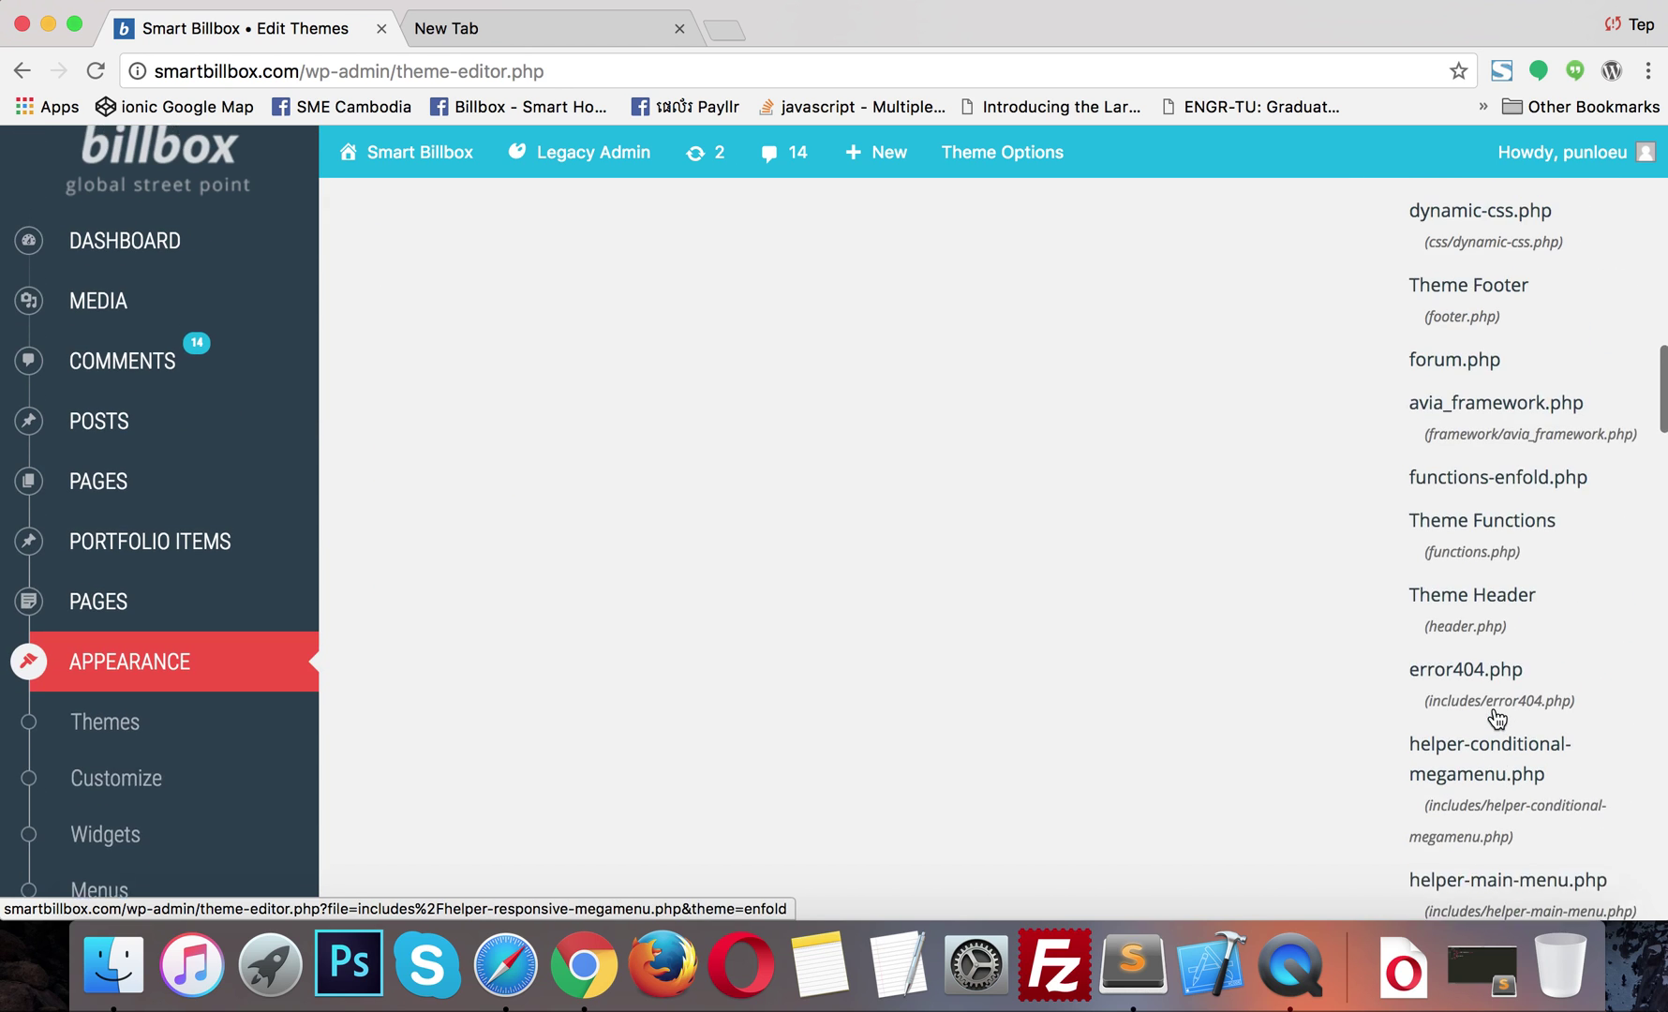
pyautogui.scroll(2, 1487, 335)
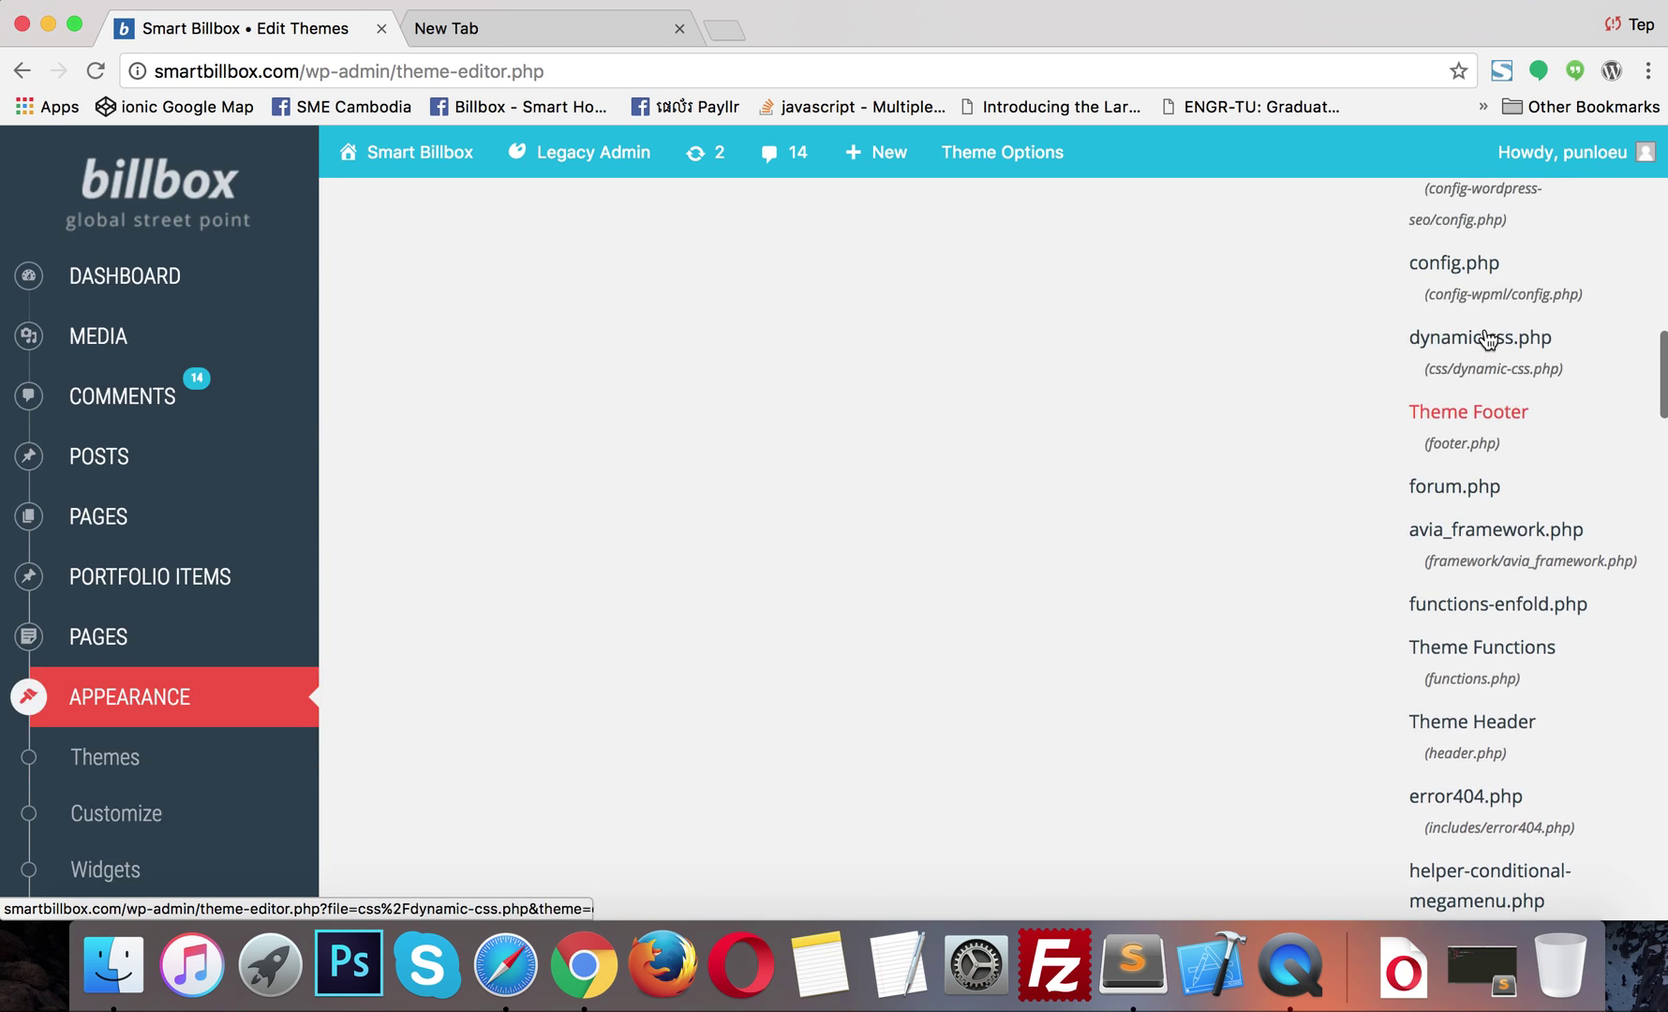
# Step: Find header.php in the template list and open the Theme Header file for editing
pyautogui.press('super+f')
pyautogui.write('header.php')
pyautogui.press('Escape')
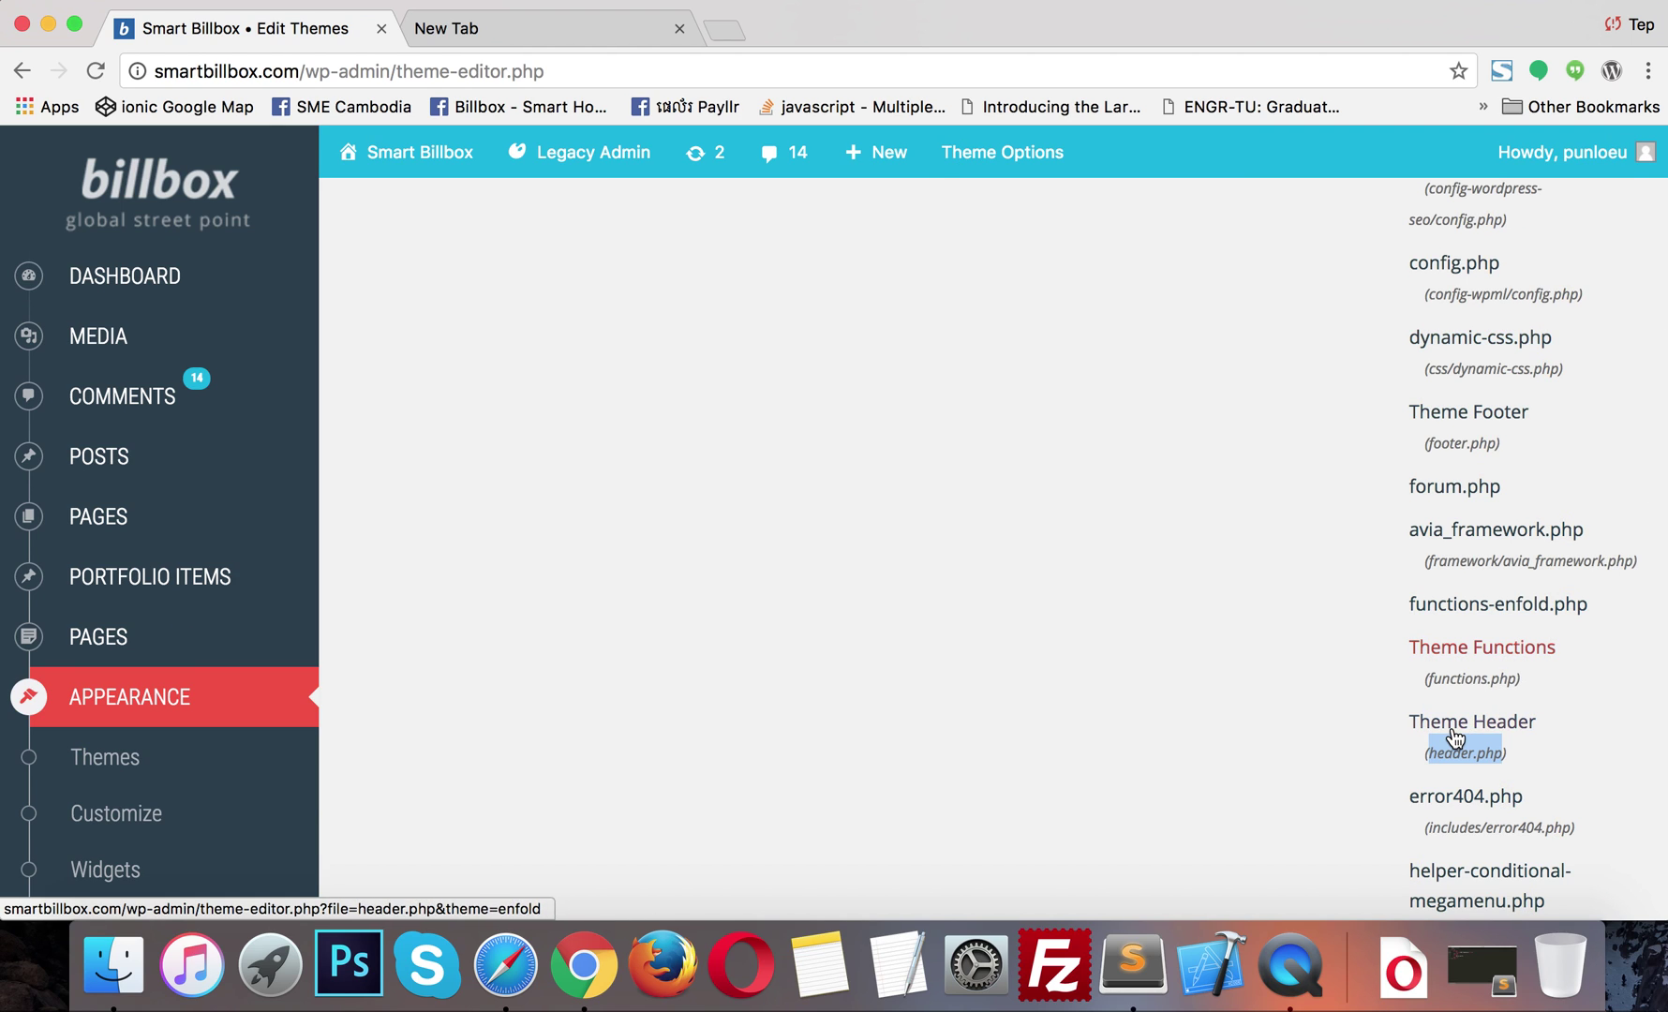
pyautogui.click(1454, 738)
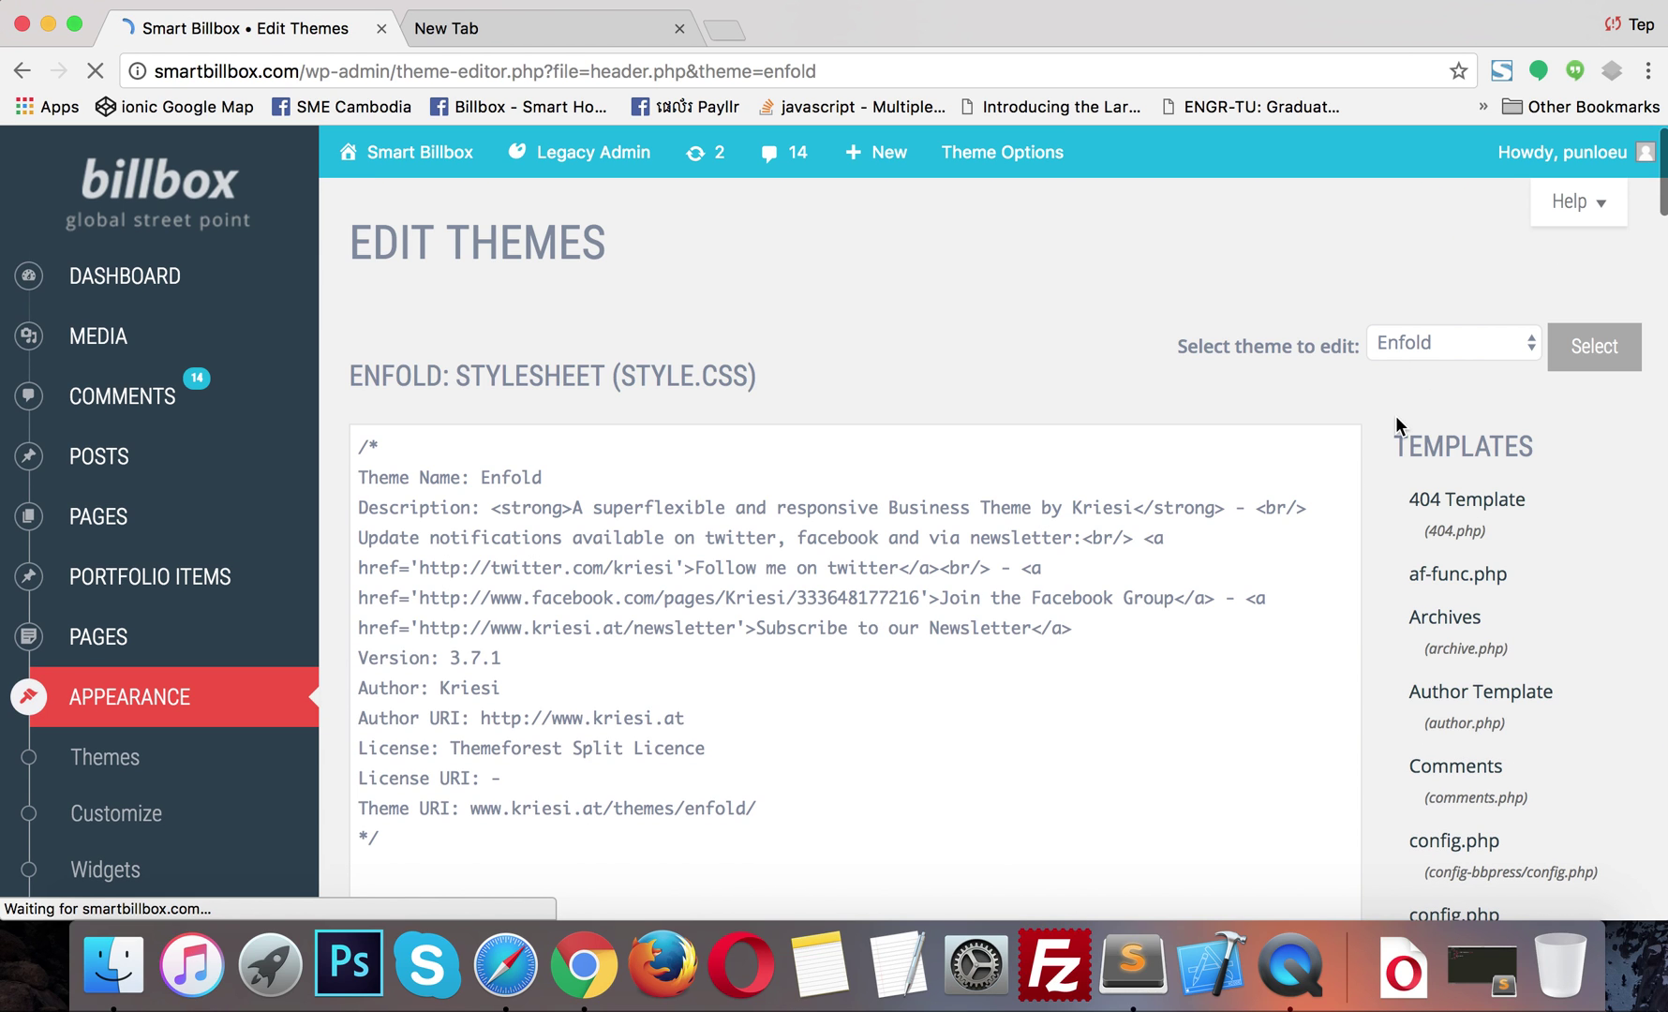
# Step: Add the line echo do_shortcode('[wordpress_social_login]'); below the opening <?php tag of header.php
pyautogui.click(717, 623)
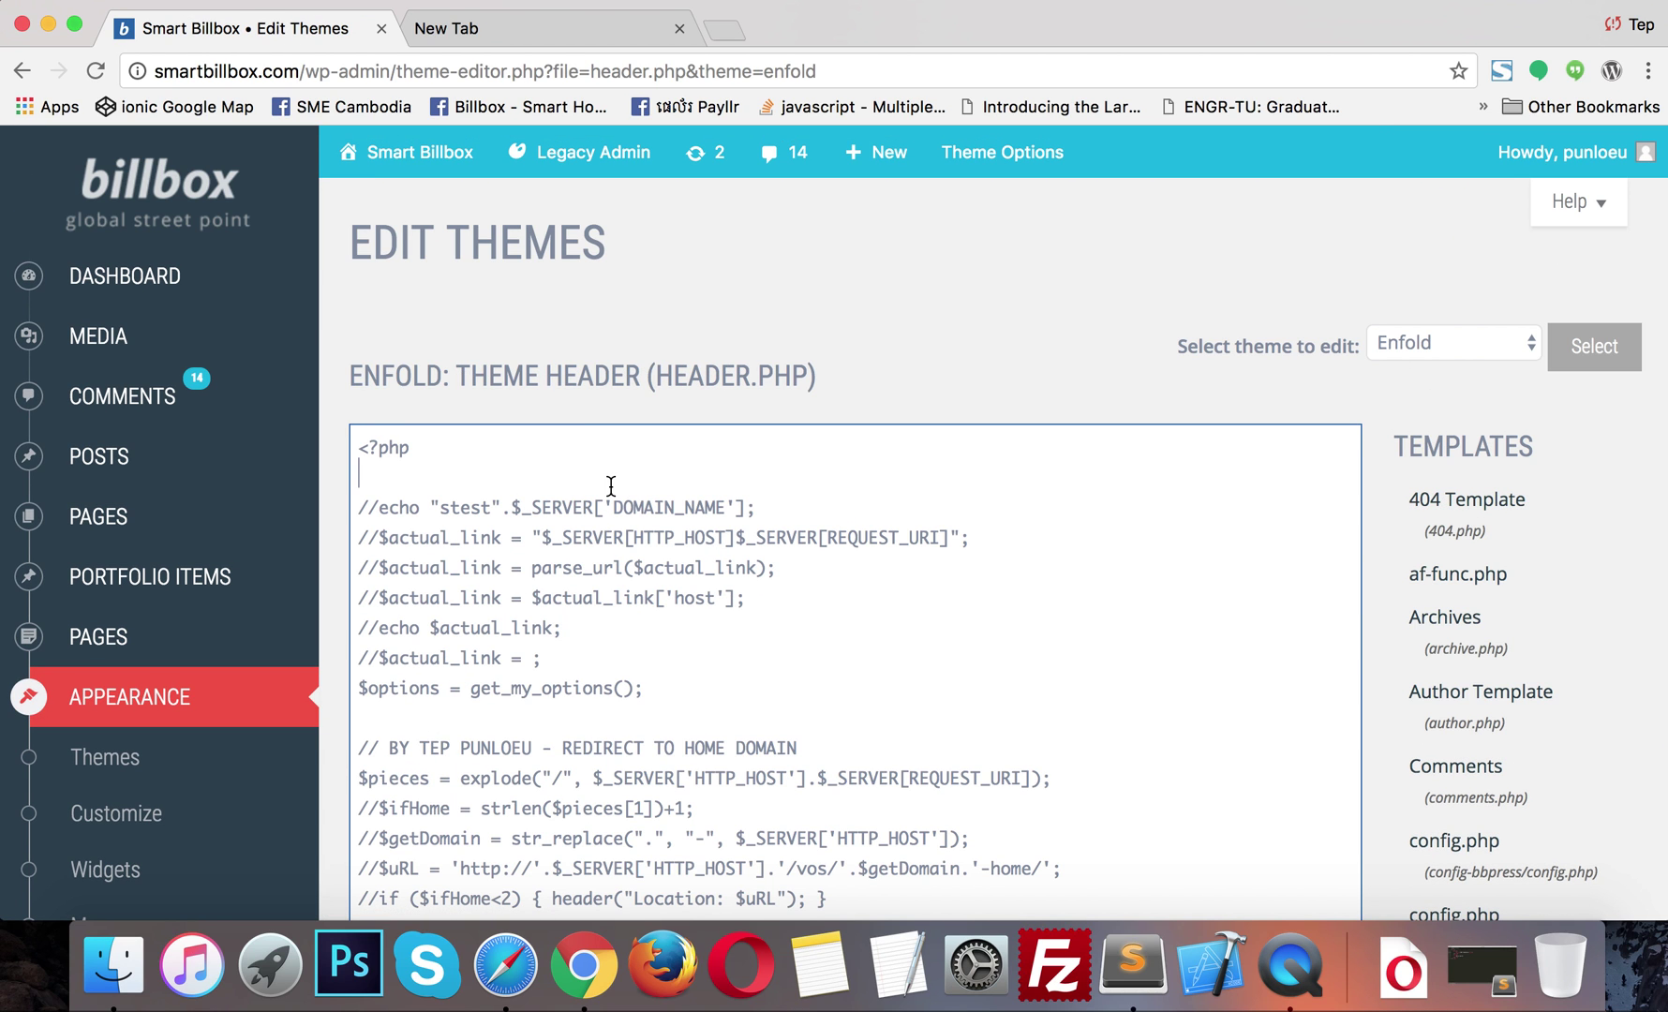
pyautogui.press('Return')
pyautogui.press('Return')
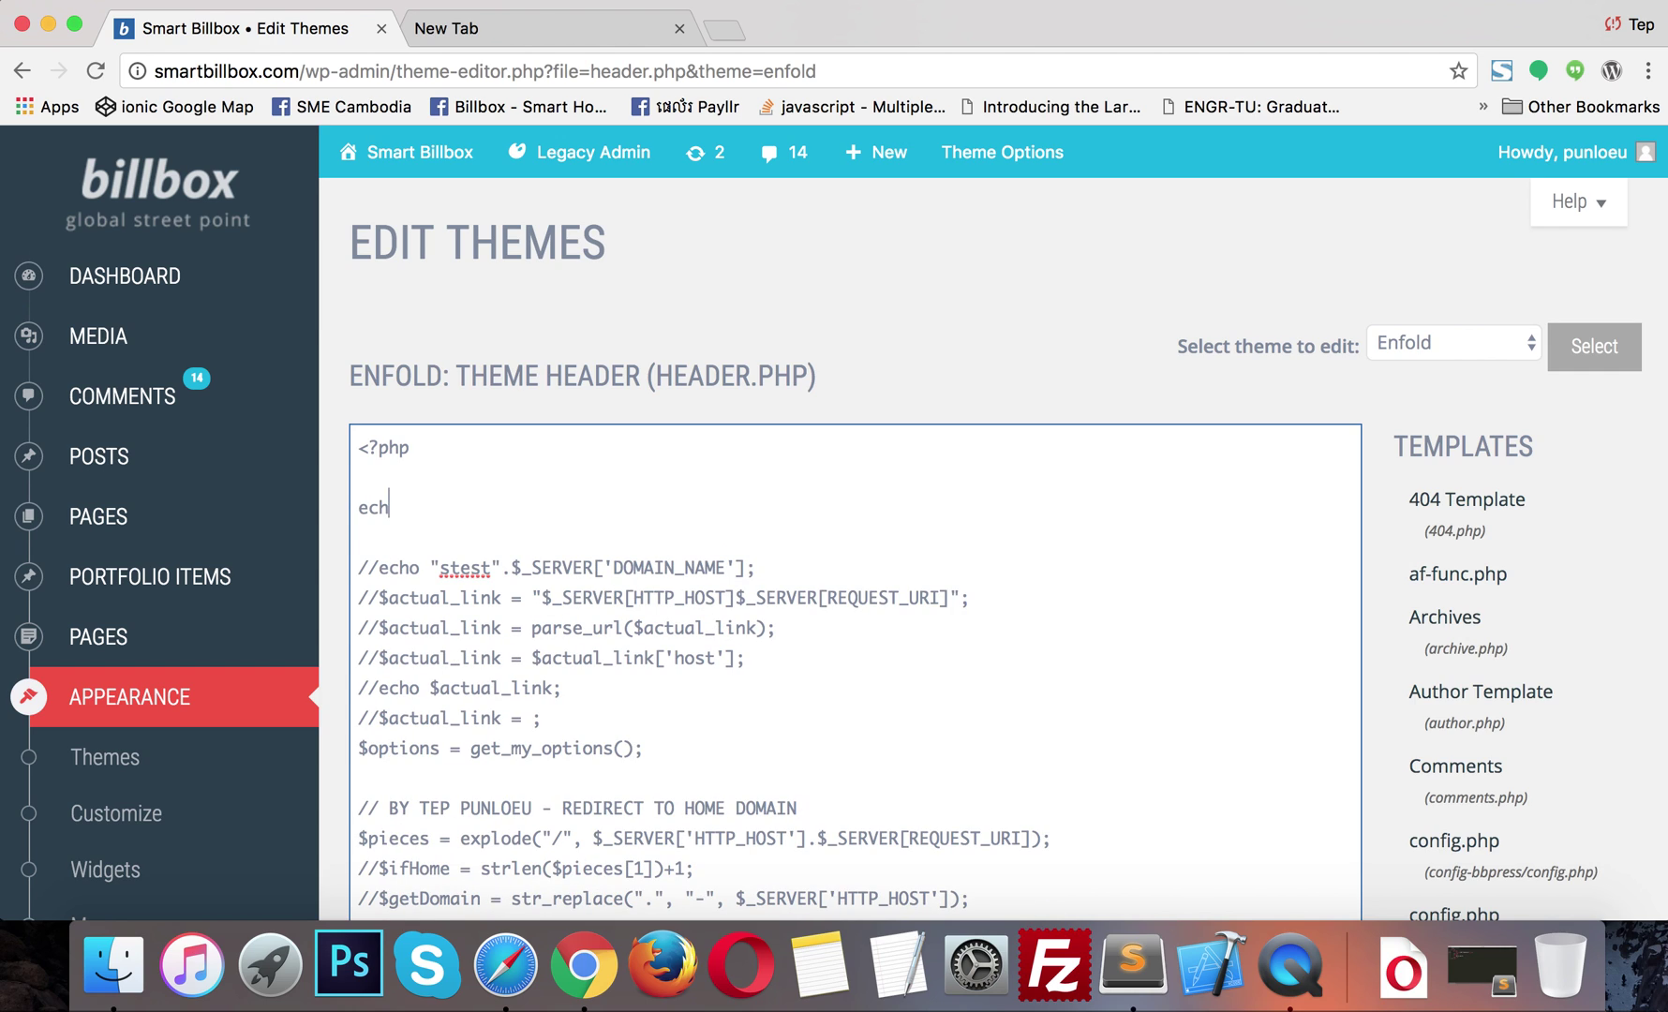
pyautogui.write('echo')
pyautogui.write('[wordpress_social_login]')
pyautogui.press('super+z')
pyautogui.write('do_shortcode()')
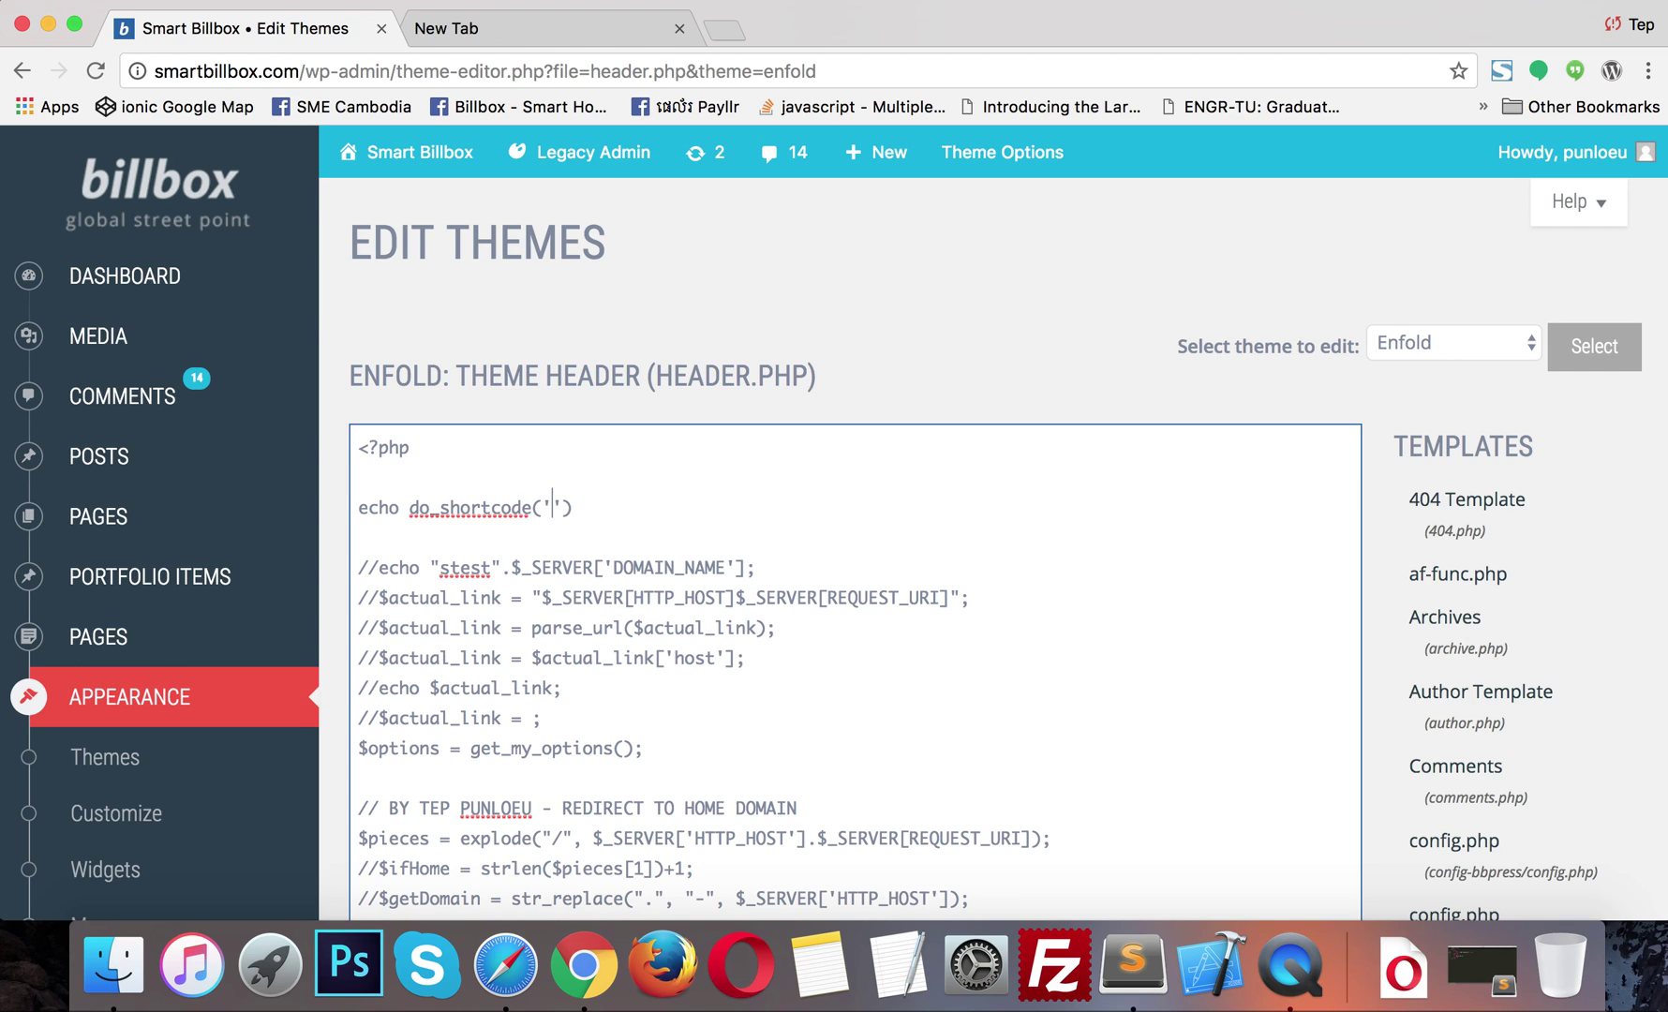
pyautogui.write('[wordpress_social_login]')
pyautogui.write(';')
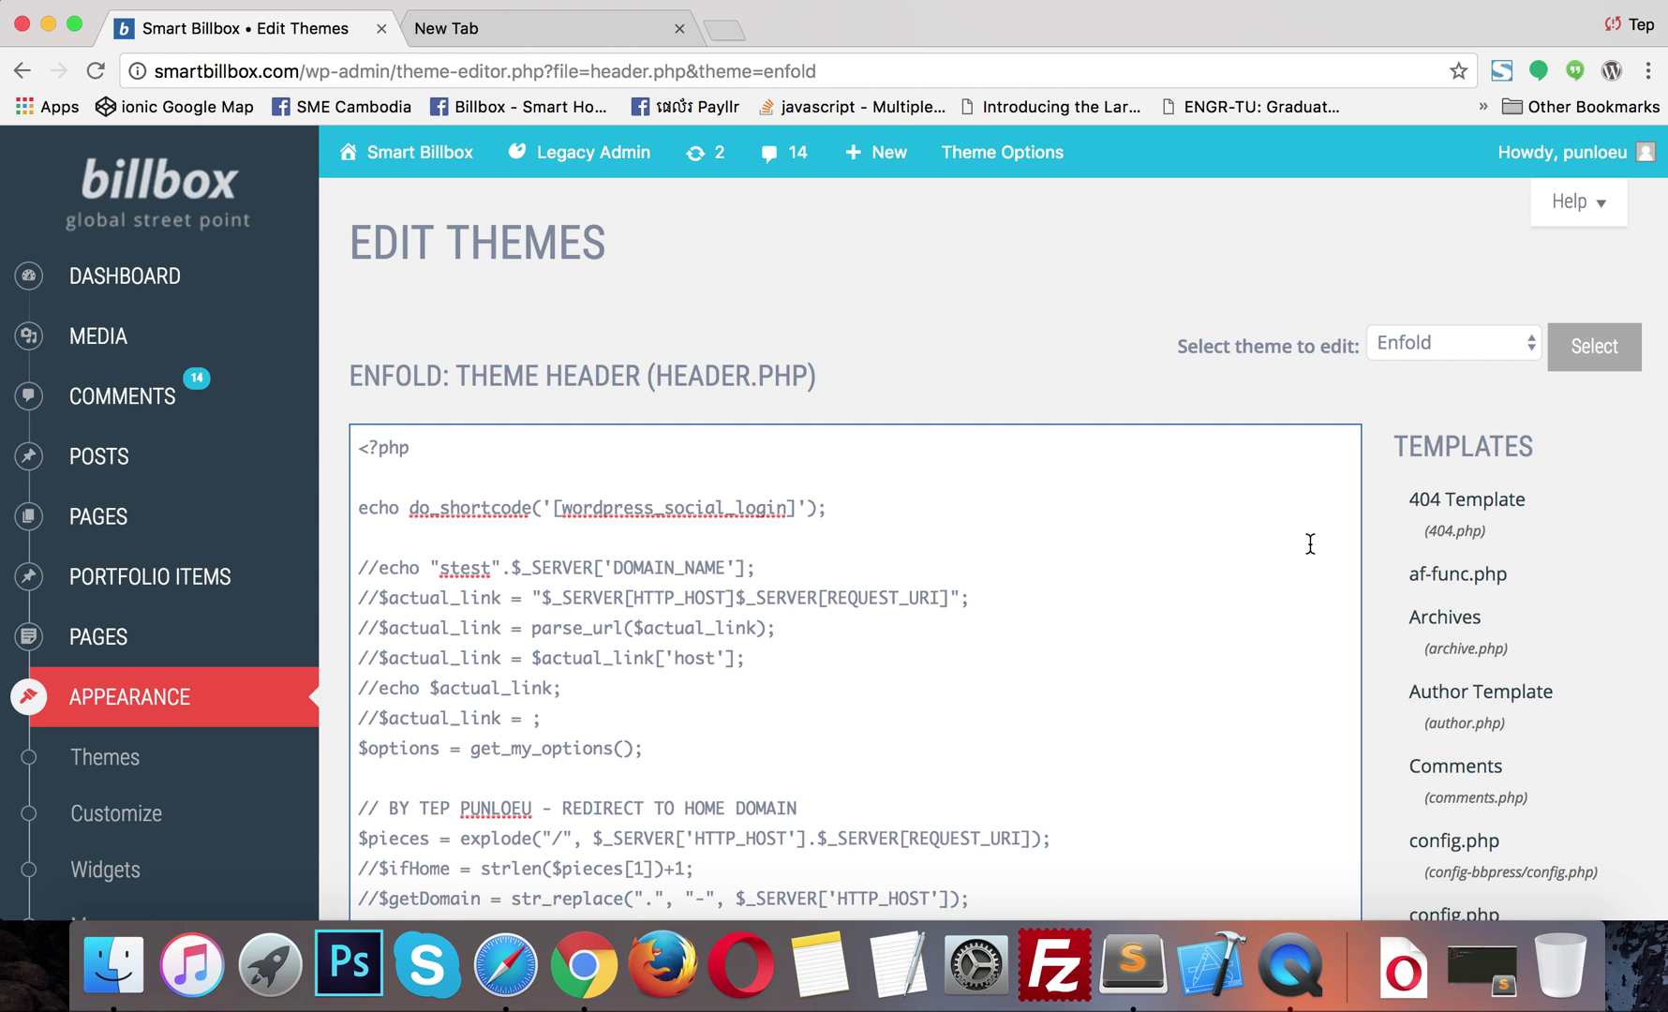
# Step: Save the edited header.php file in the theme editor
pyautogui.scroll(-5, 1583, 693)
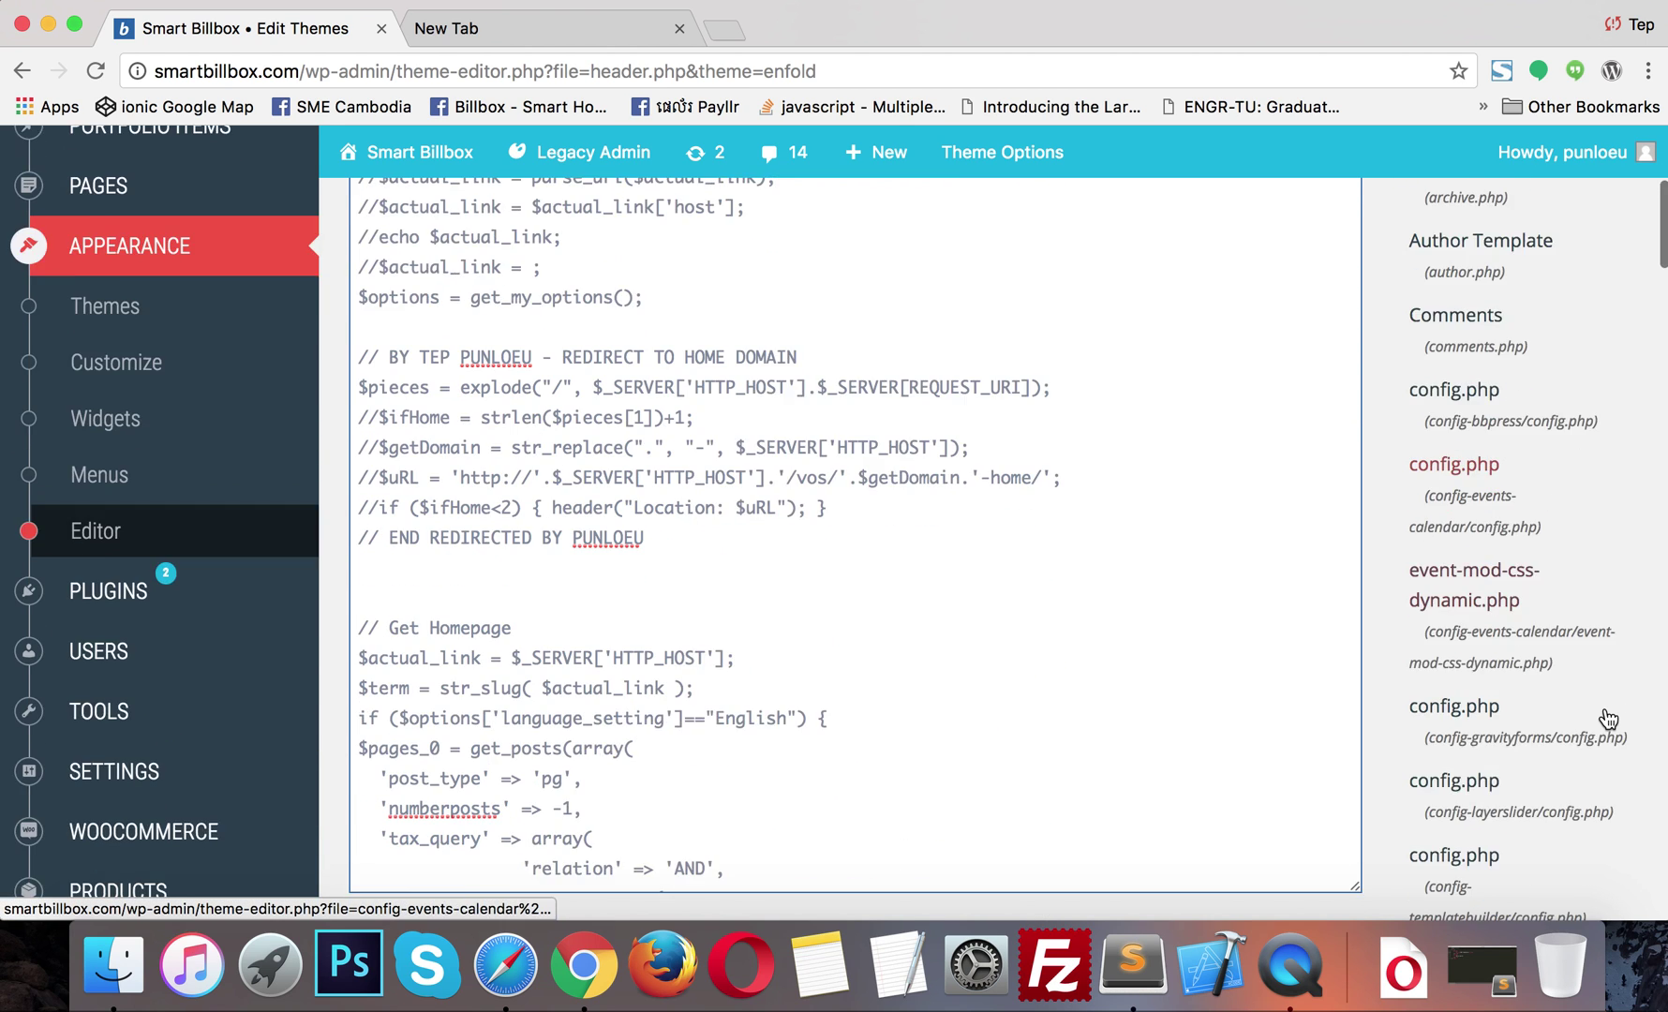
pyautogui.scroll(-4, 1608, 720)
pyautogui.click(445, 709)
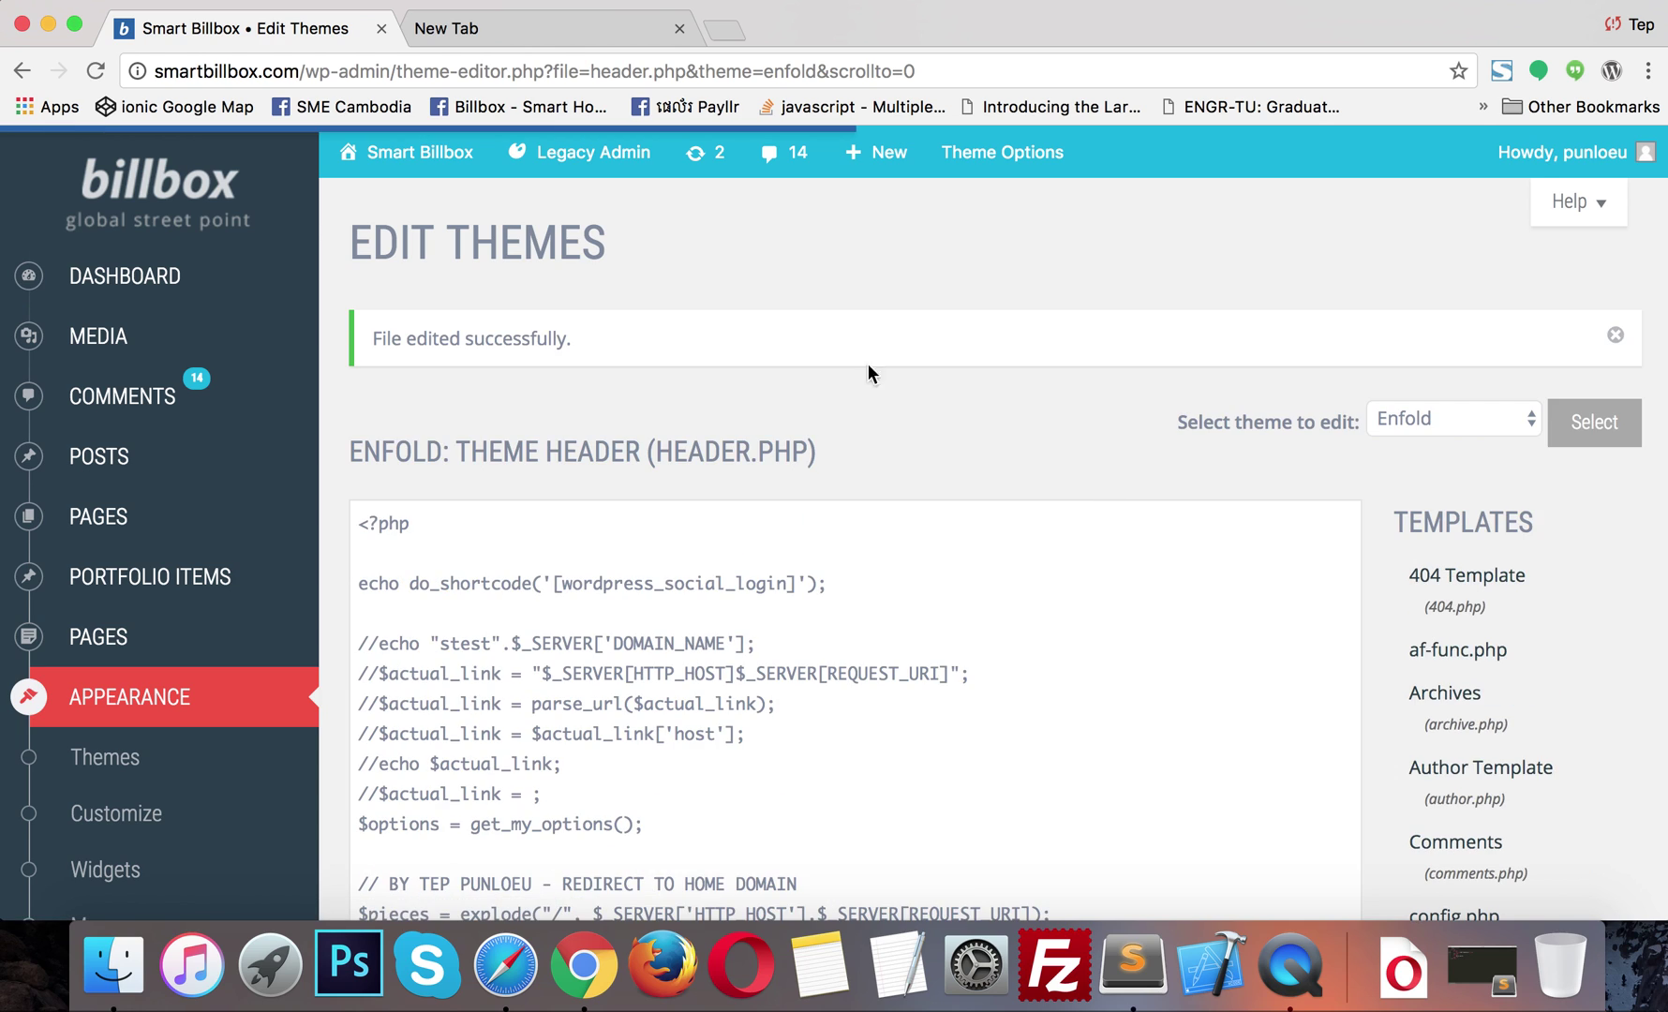
# Step: Open the public Smart Billbox site in a new tab and view its home page
pyautogui.moveTo(403, 154)
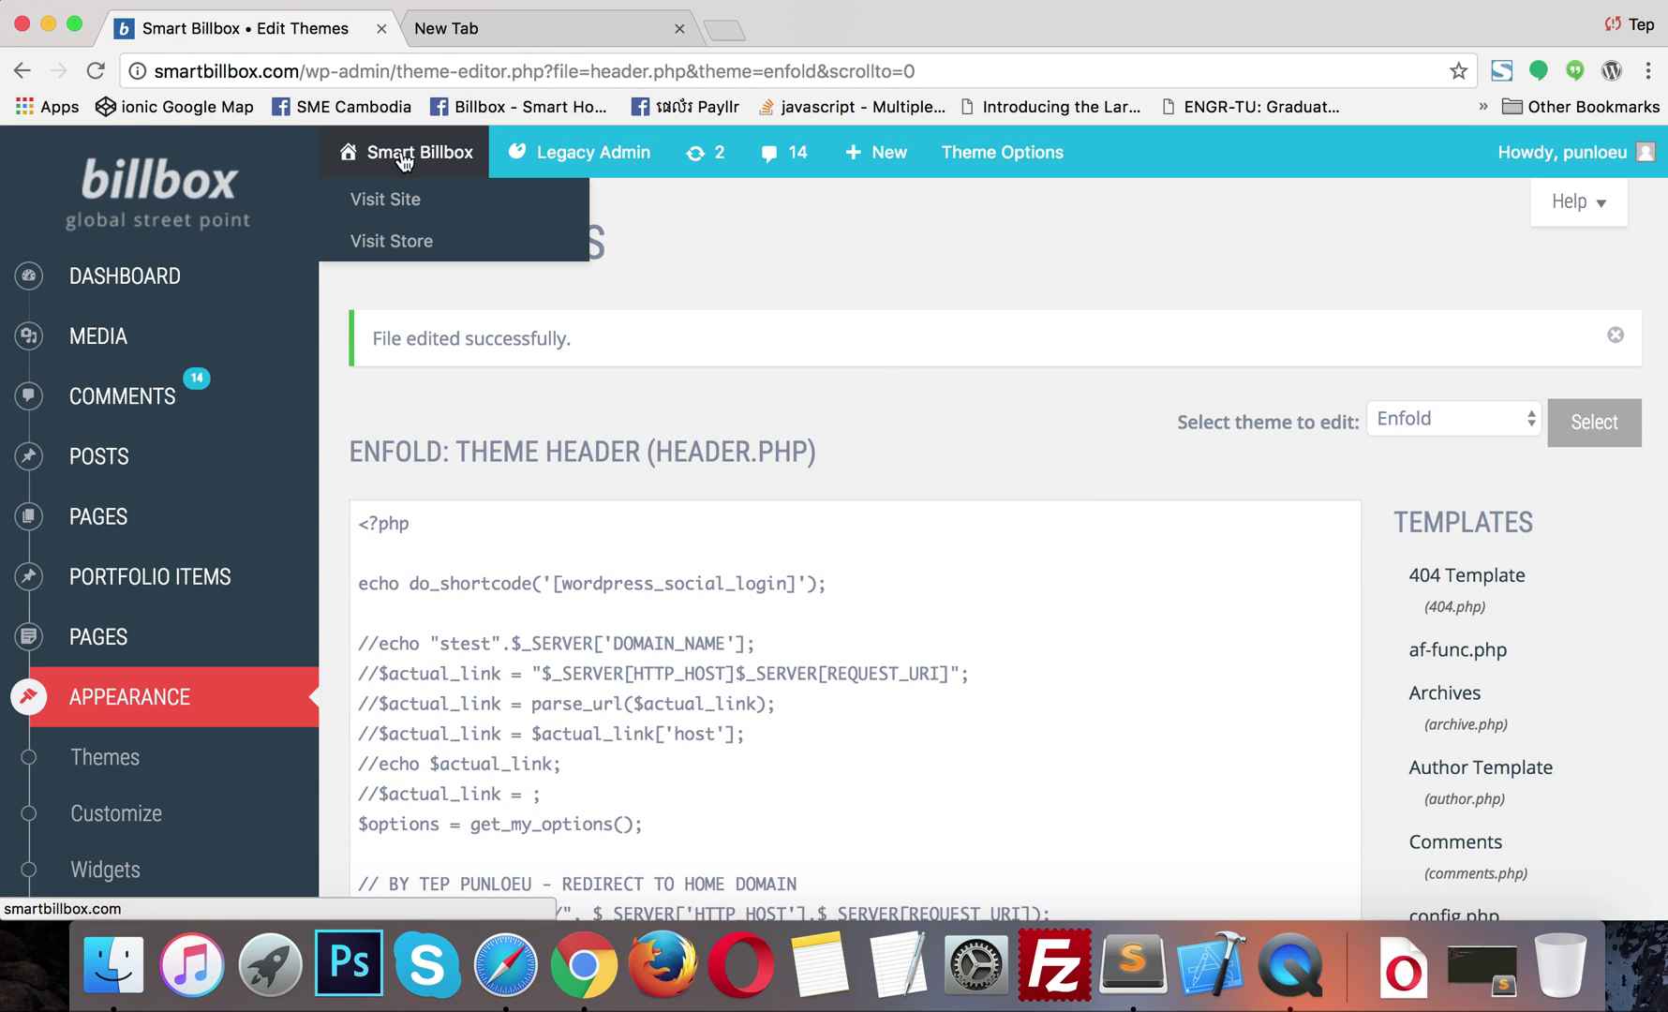
pyautogui.click(392, 201)
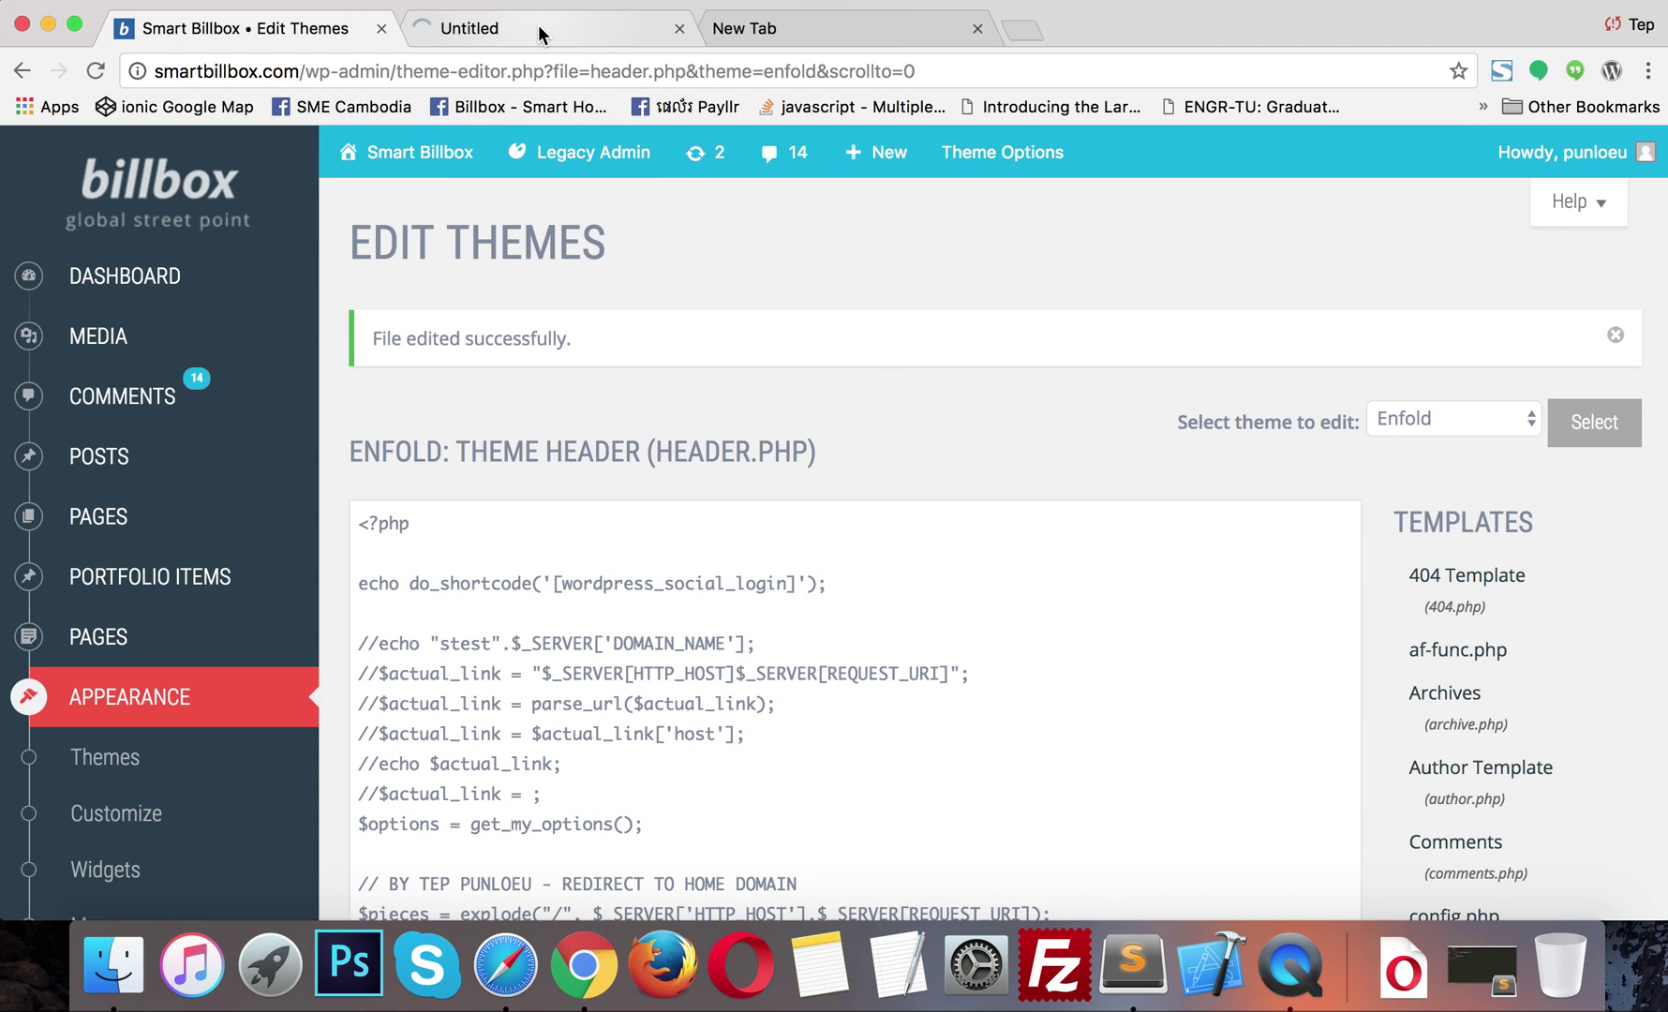
pyautogui.click(538, 26)
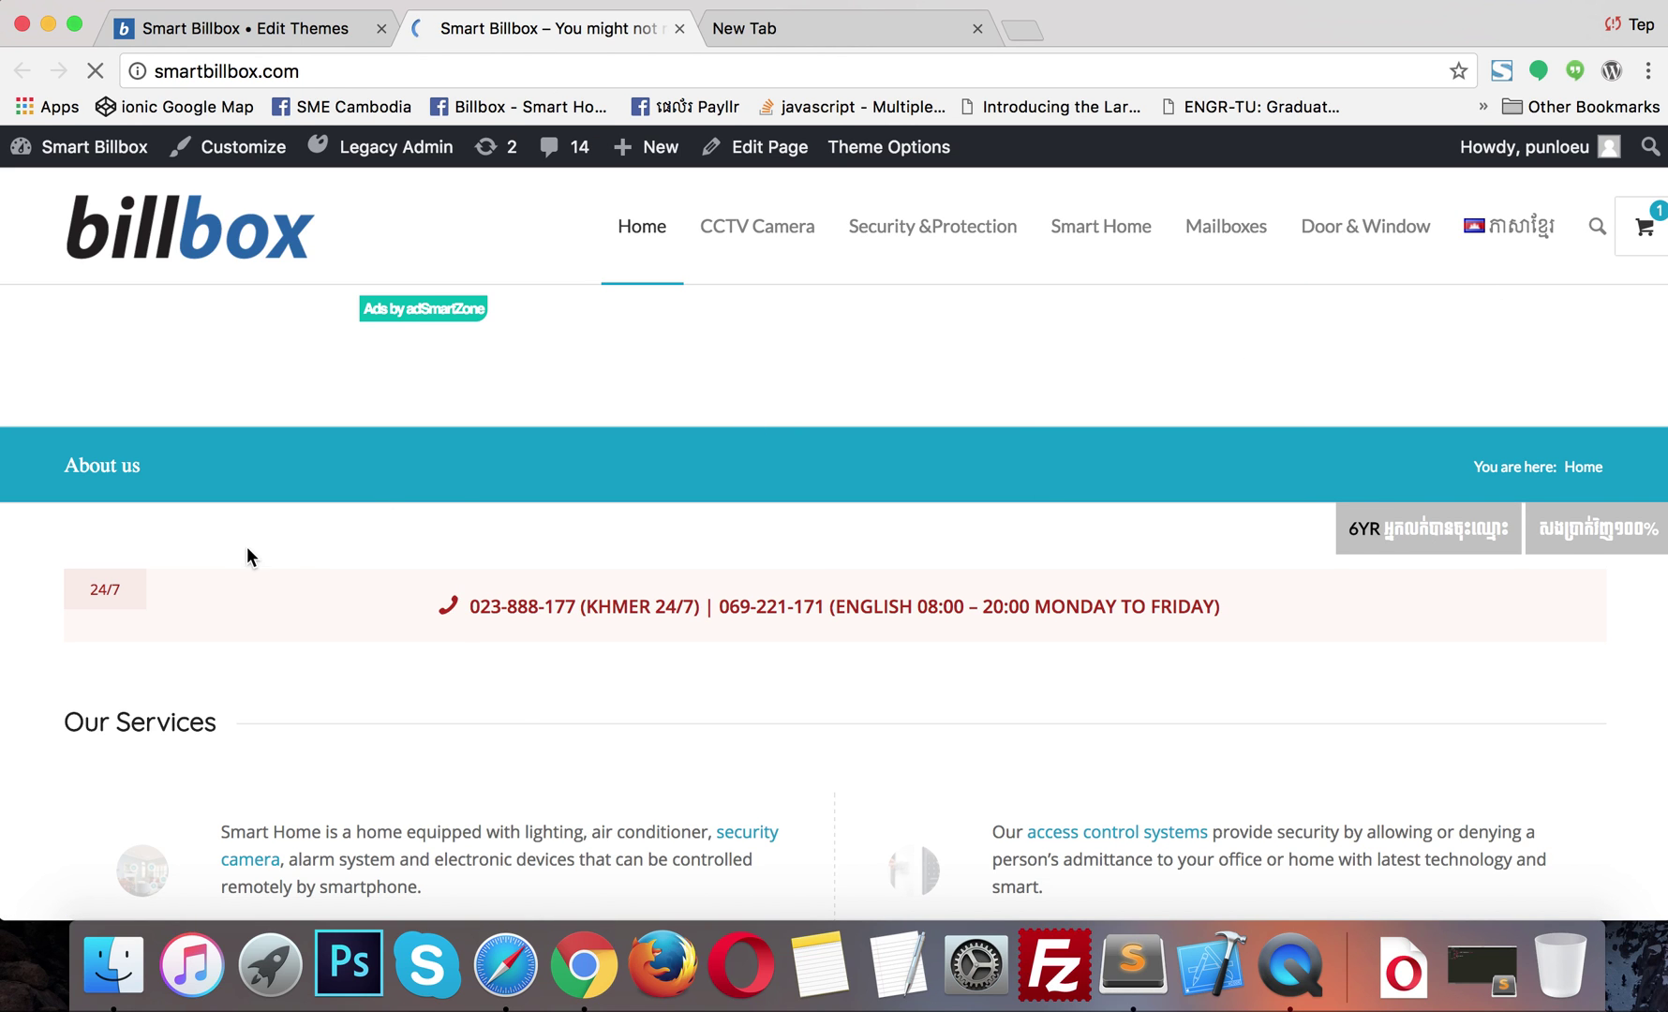
# Step: Switch to Safari and load the smartbillbox.com home page in place of the site's login page
pyautogui.click(505, 965)
pyautogui.click(698, 19)
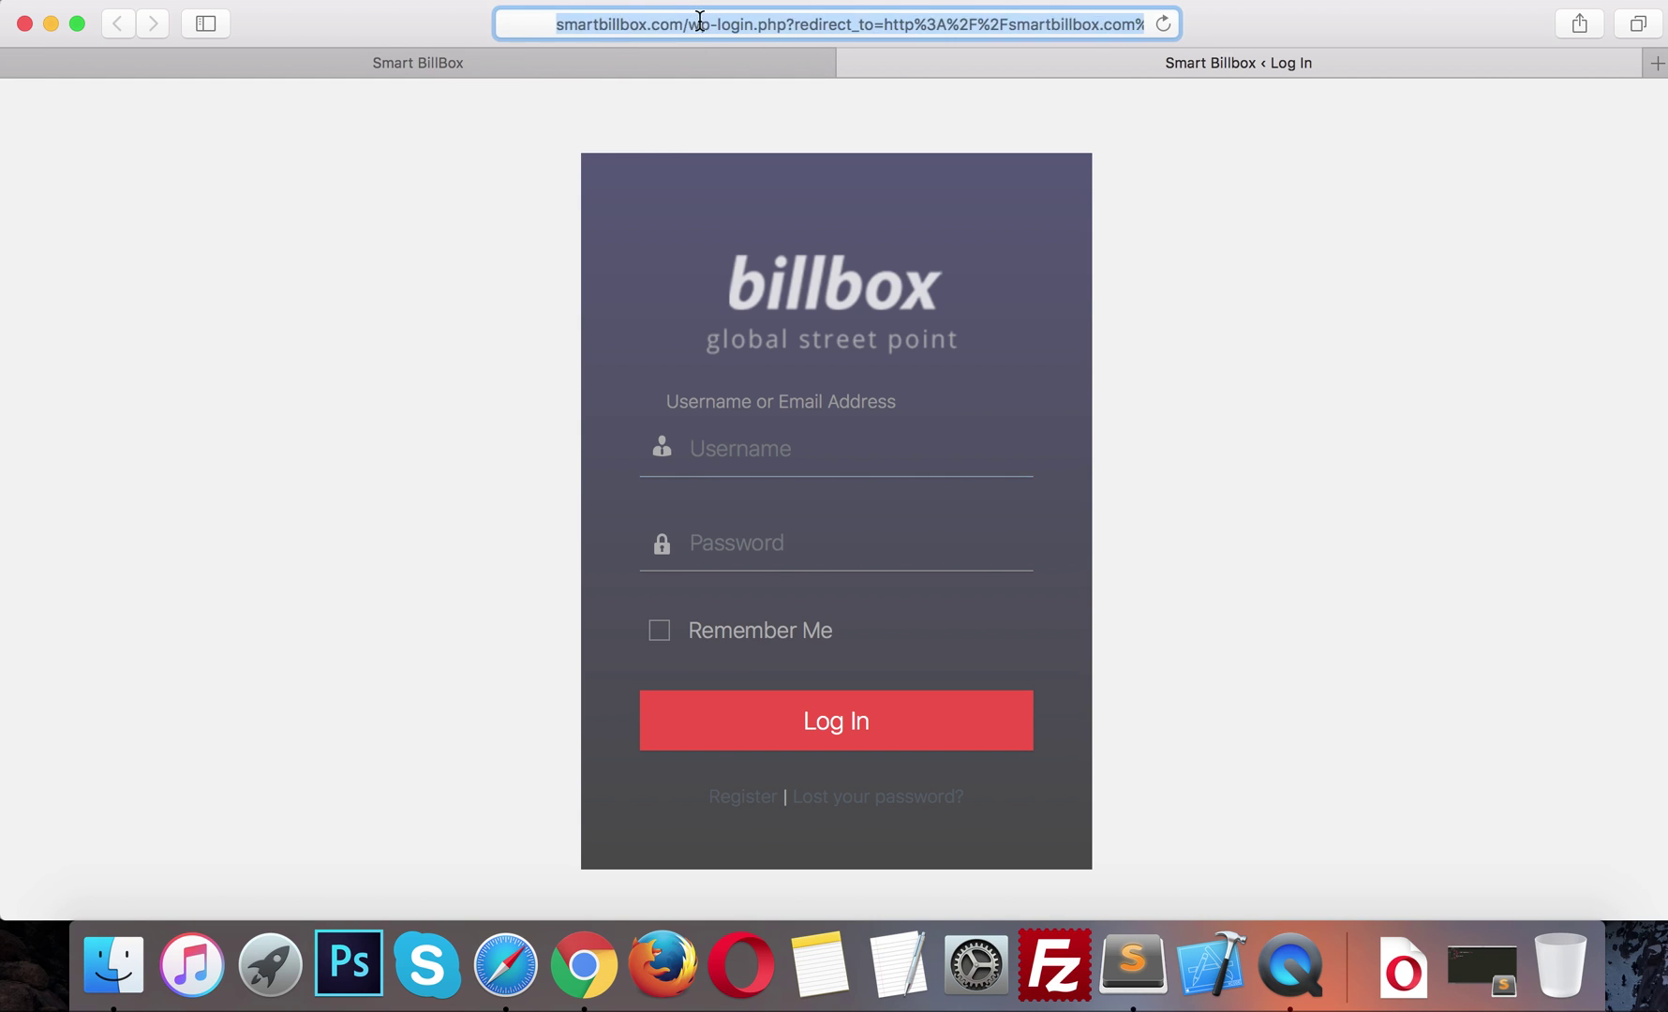
pyautogui.moveTo(751, 35); pyautogui.dragTo(1370, 56)
pyautogui.press('BackSpace')
pyautogui.press('Return')
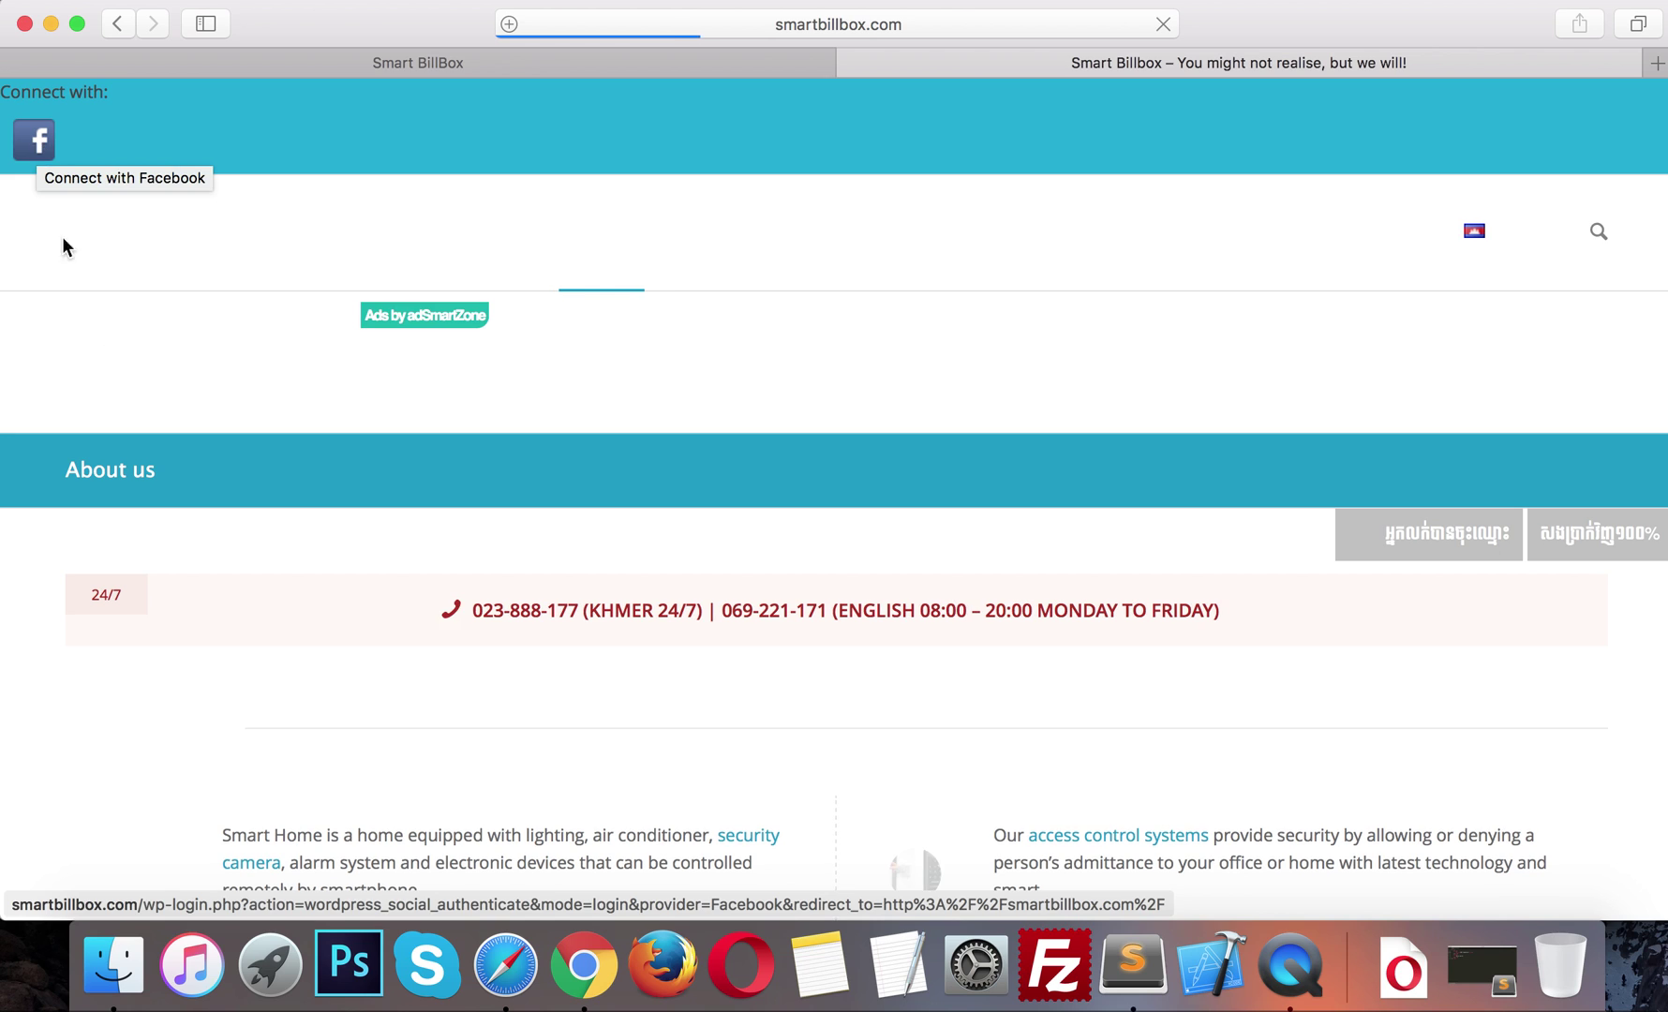
# Step: Connect with Facebook through the site's social login widget and authorize Smart BillBox with the signed-in account
pyautogui.click(37, 142)
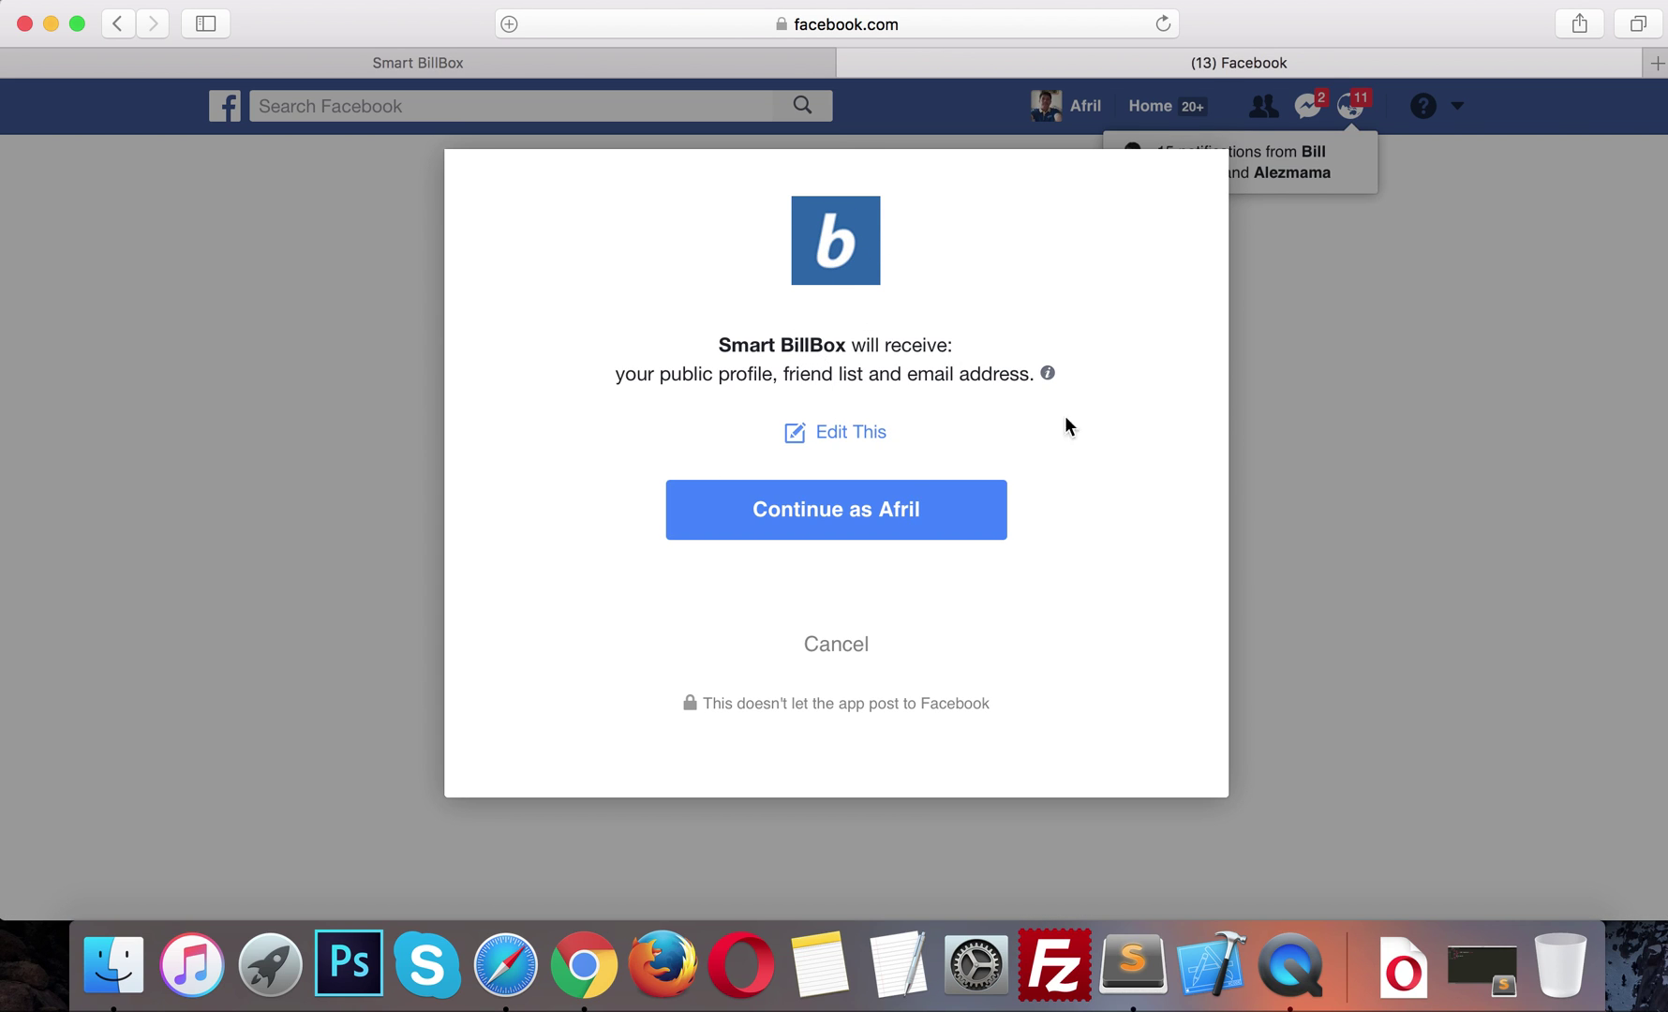
pyautogui.click(928, 510)
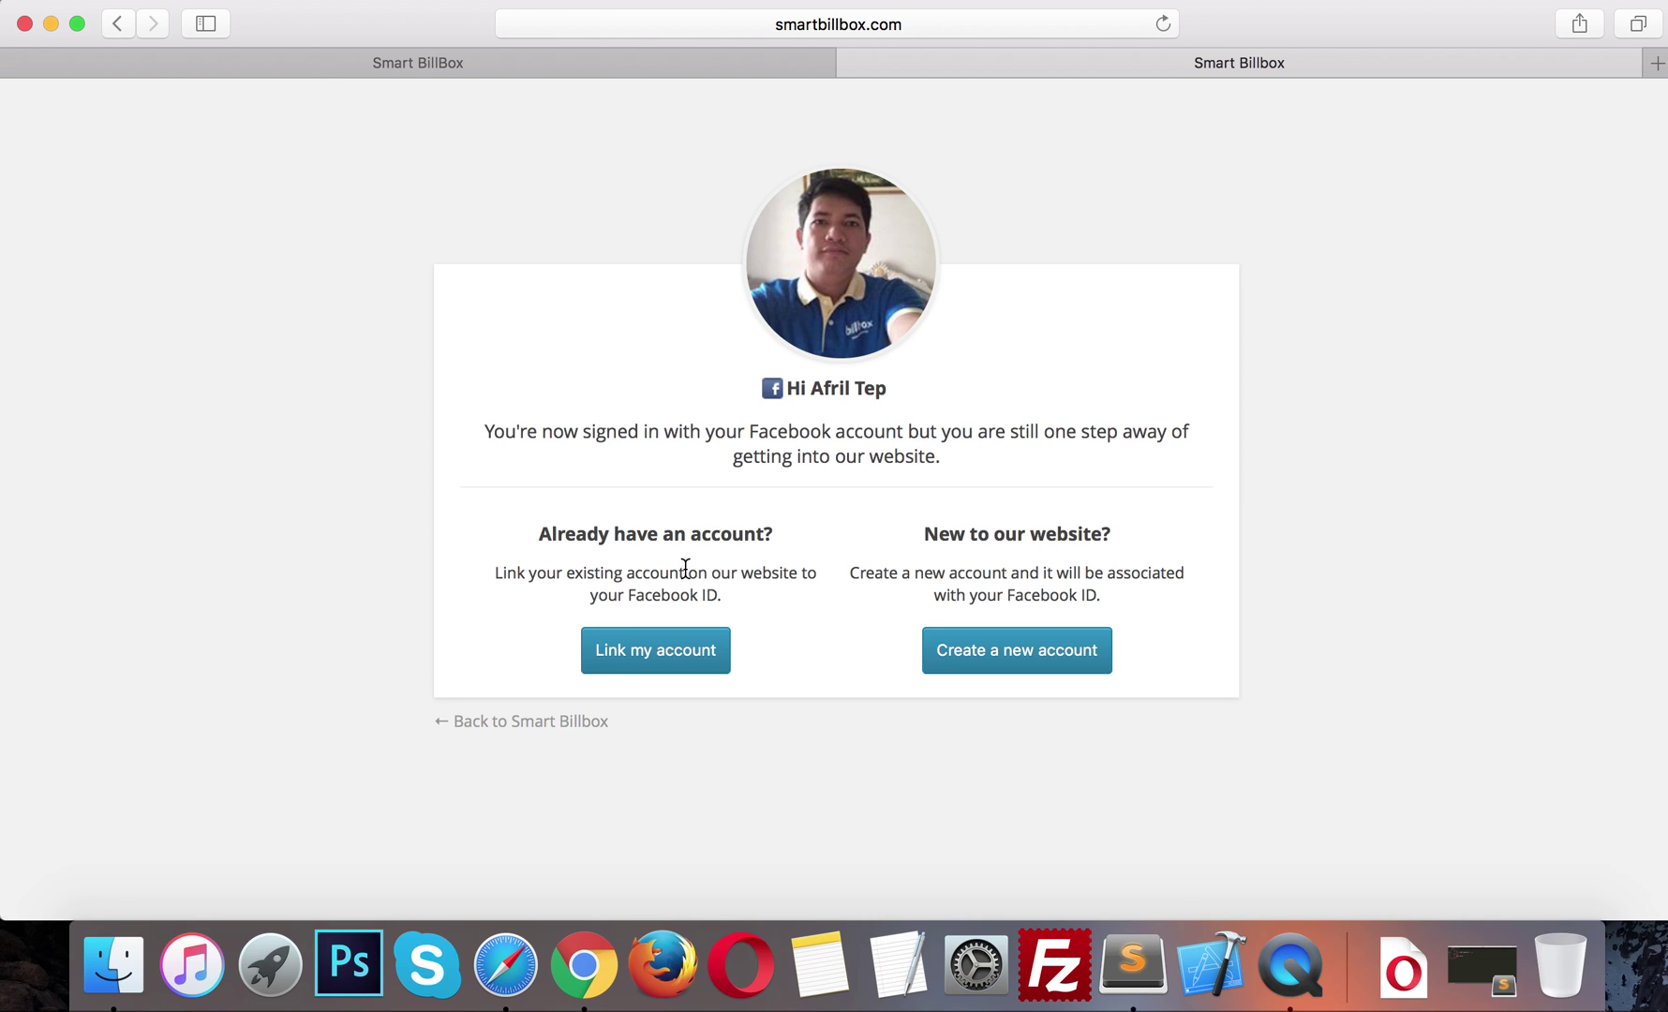
# Step: View the form for linking an existing website account to the Facebook ID and return to the account choice
pyautogui.moveTo(594, 551); pyautogui.dragTo(749, 551)
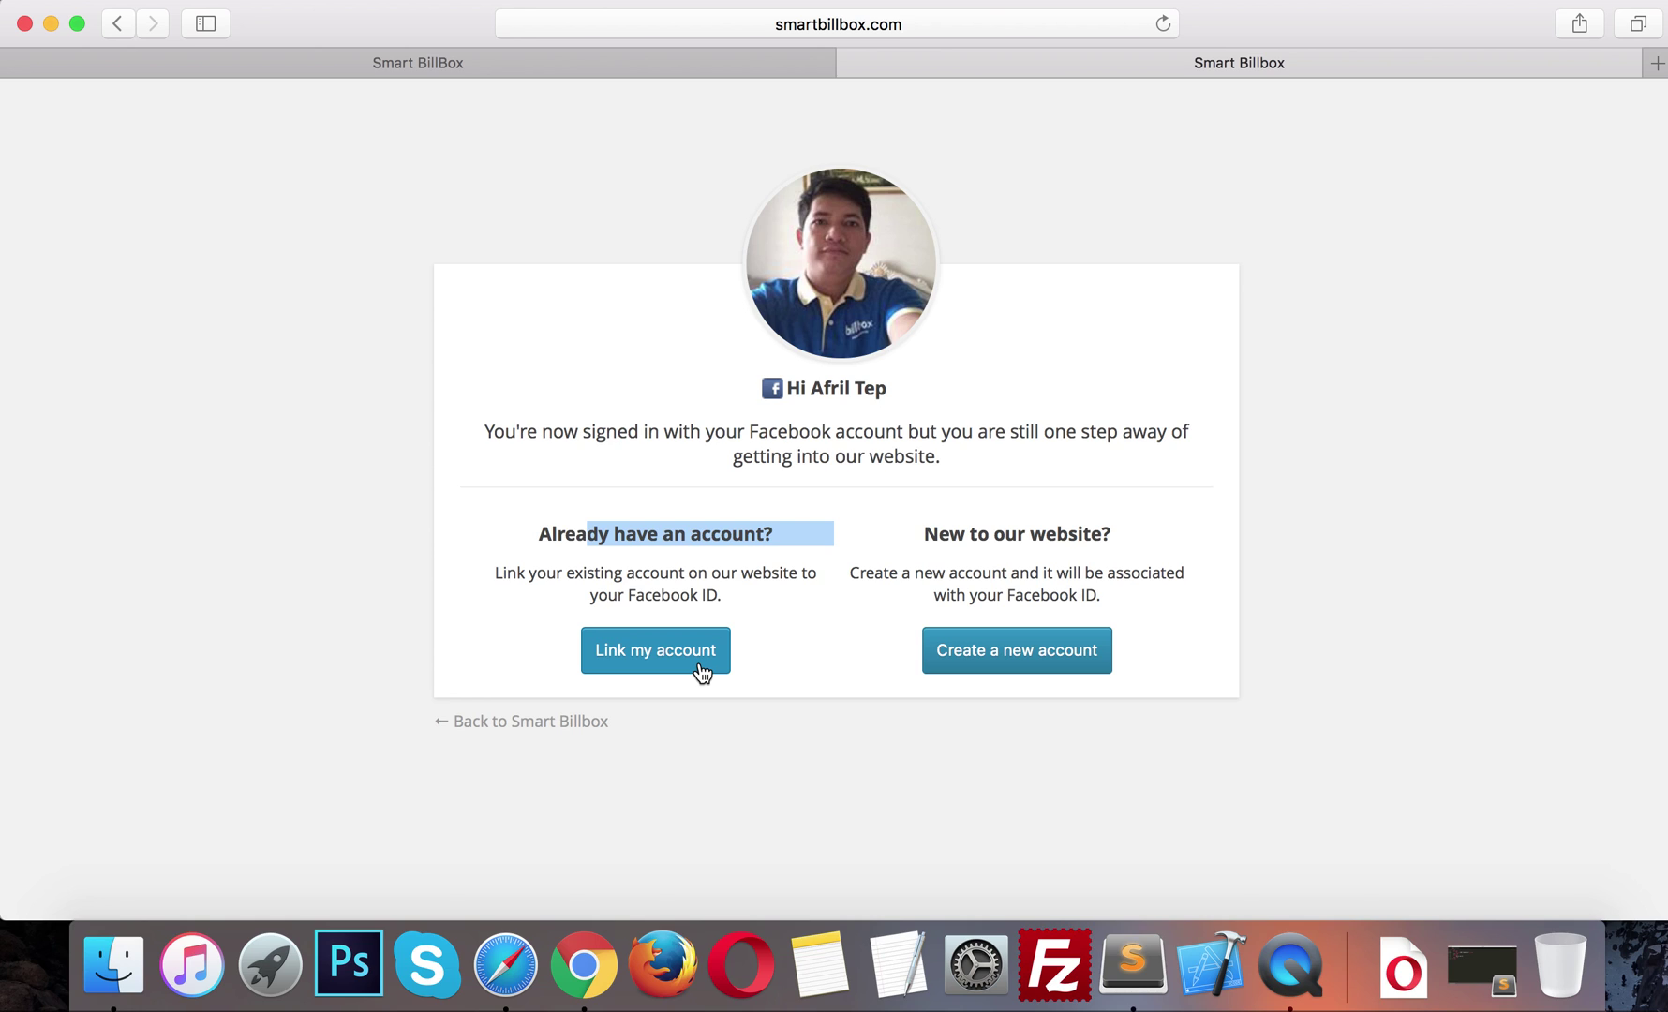
pyautogui.click(670, 665)
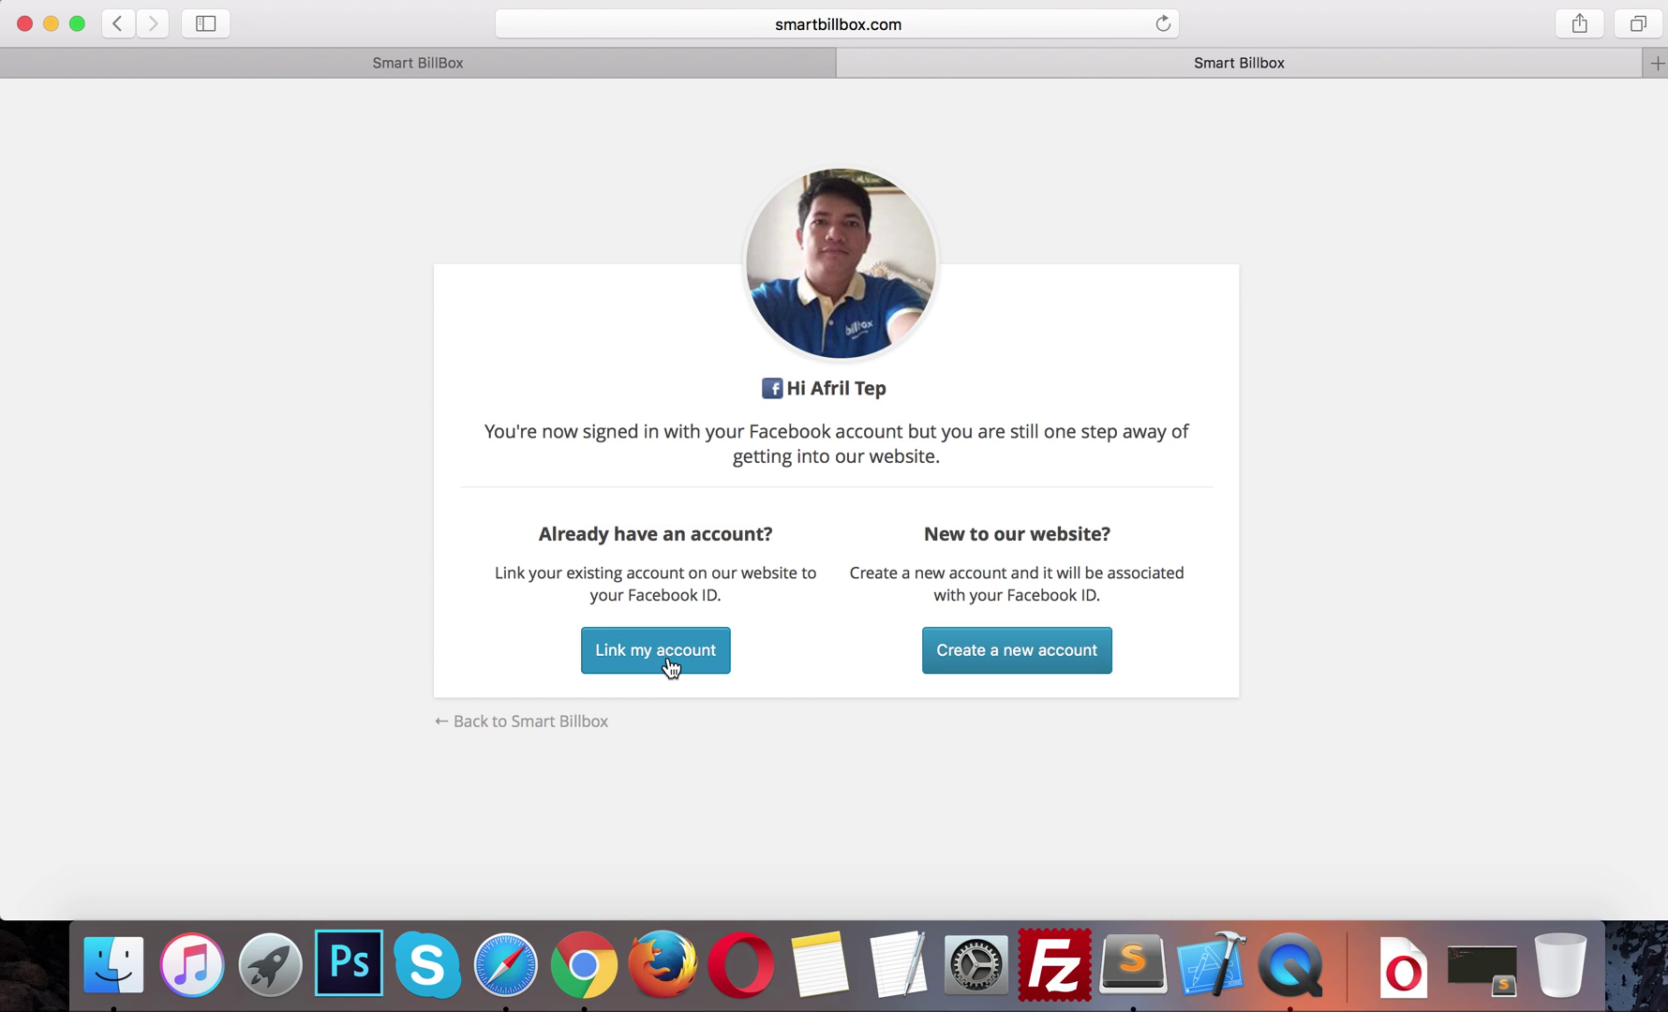
pyautogui.click(669, 660)
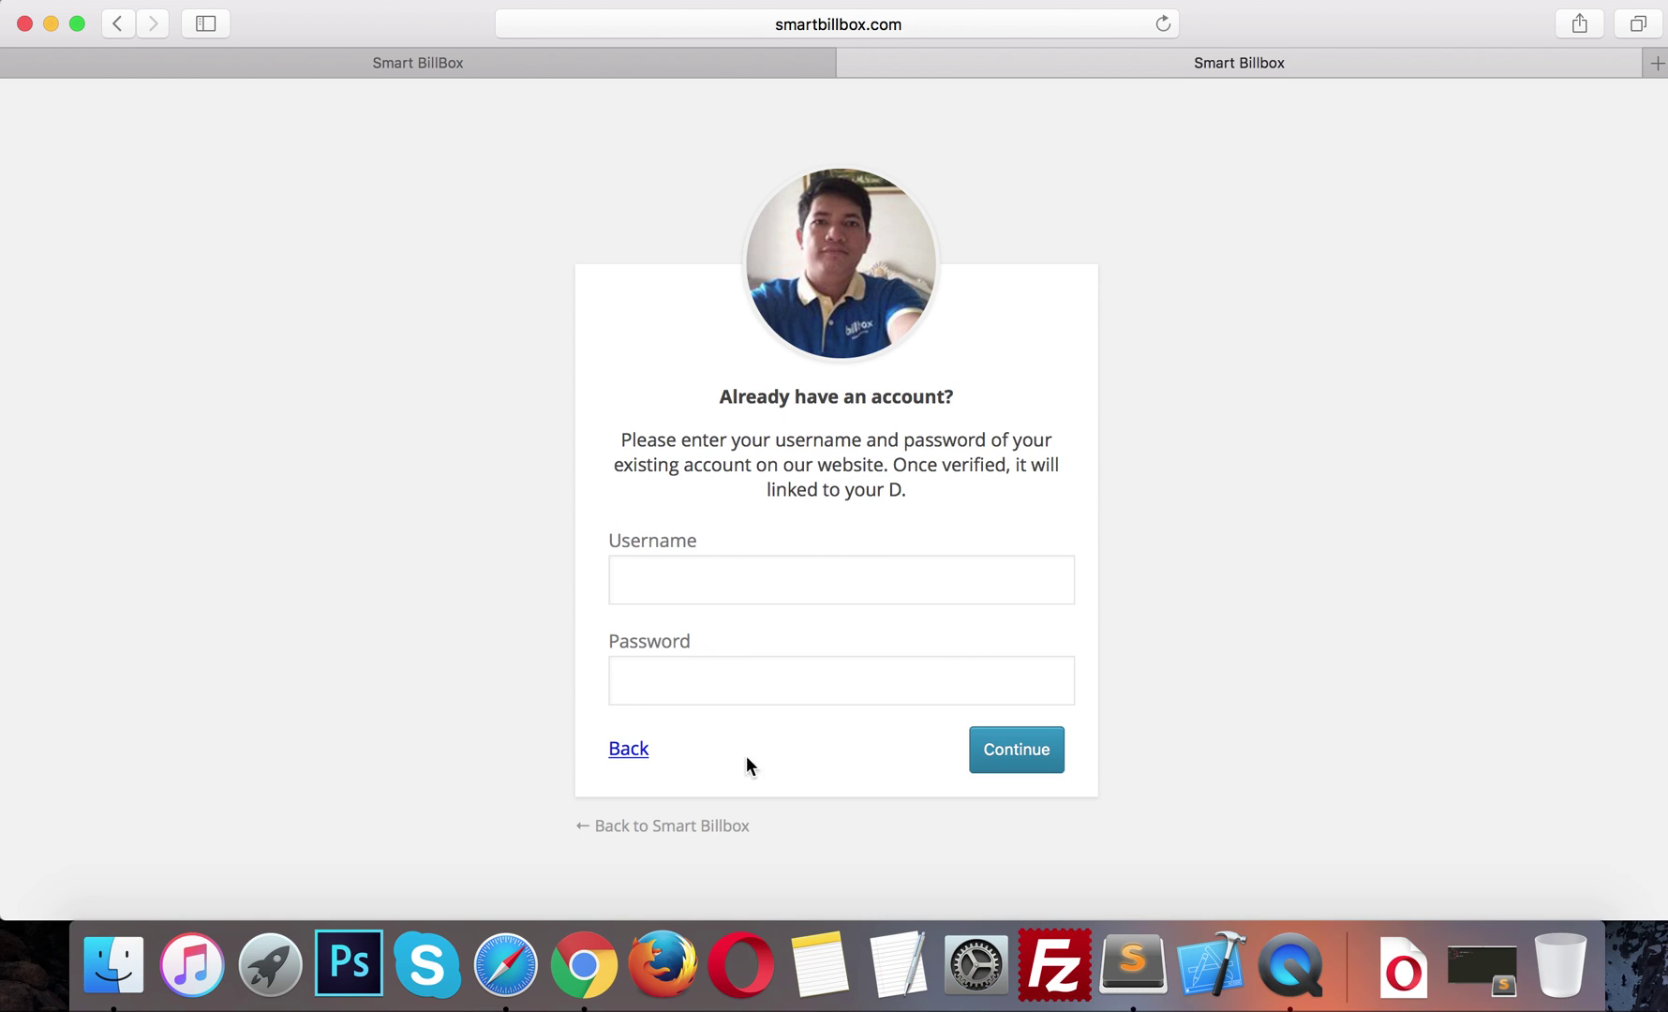
pyautogui.click(640, 751)
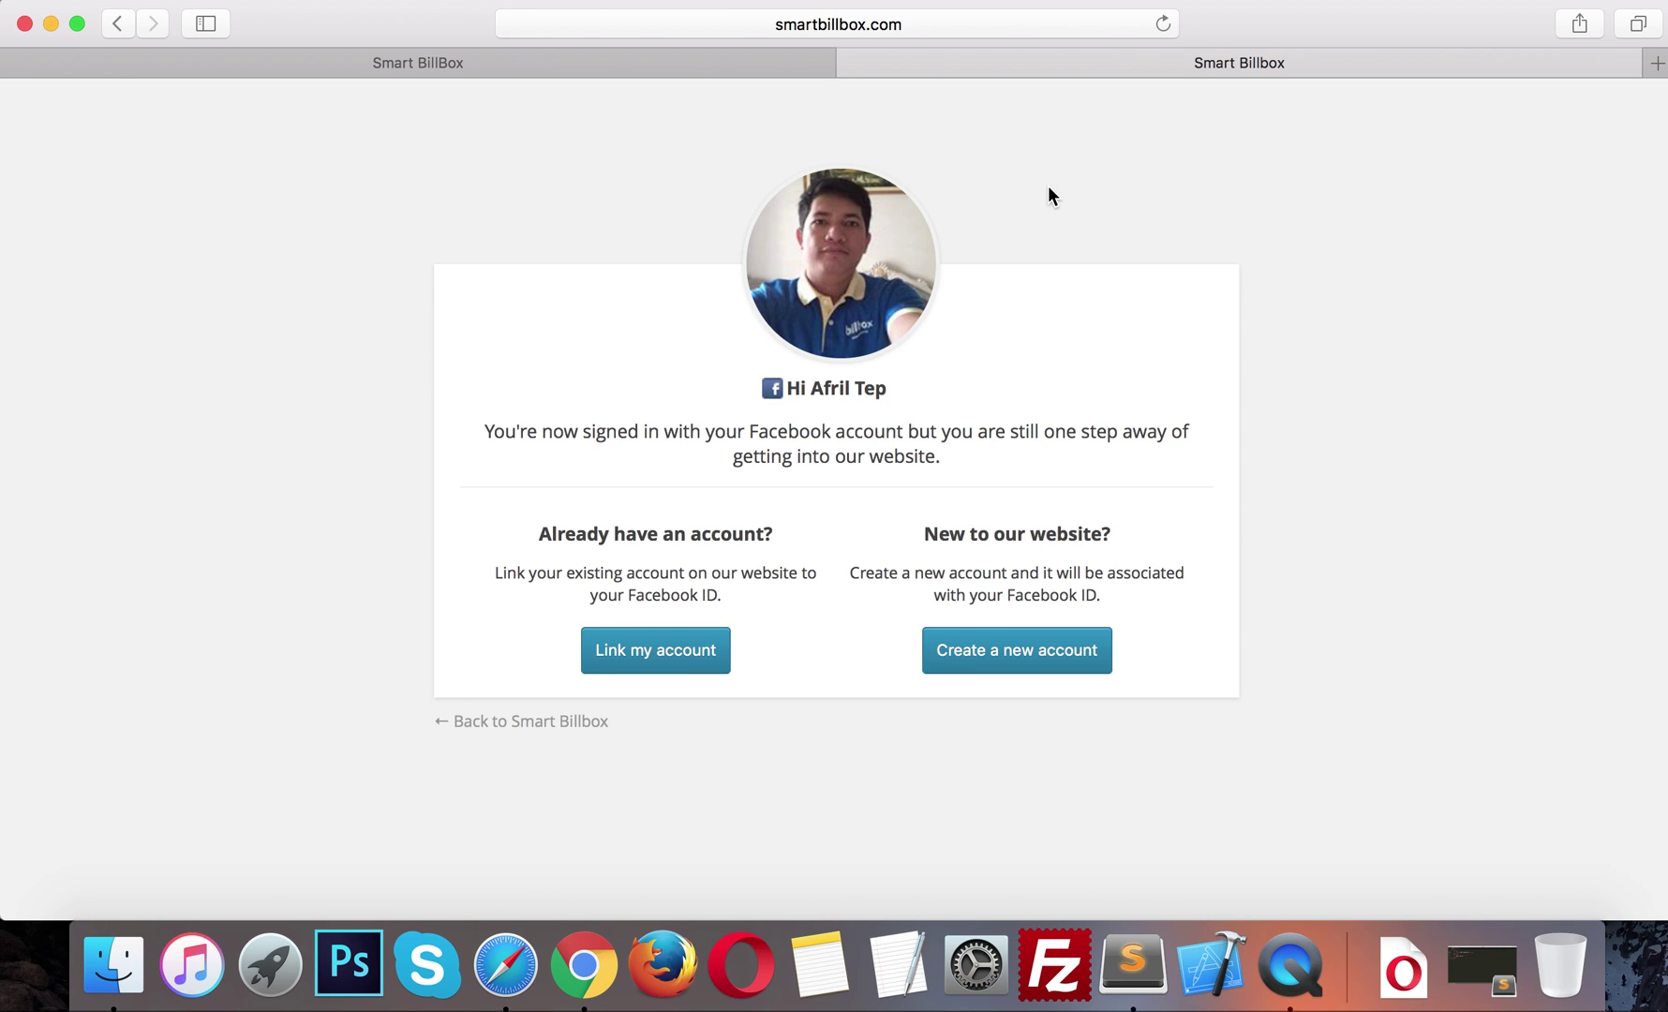